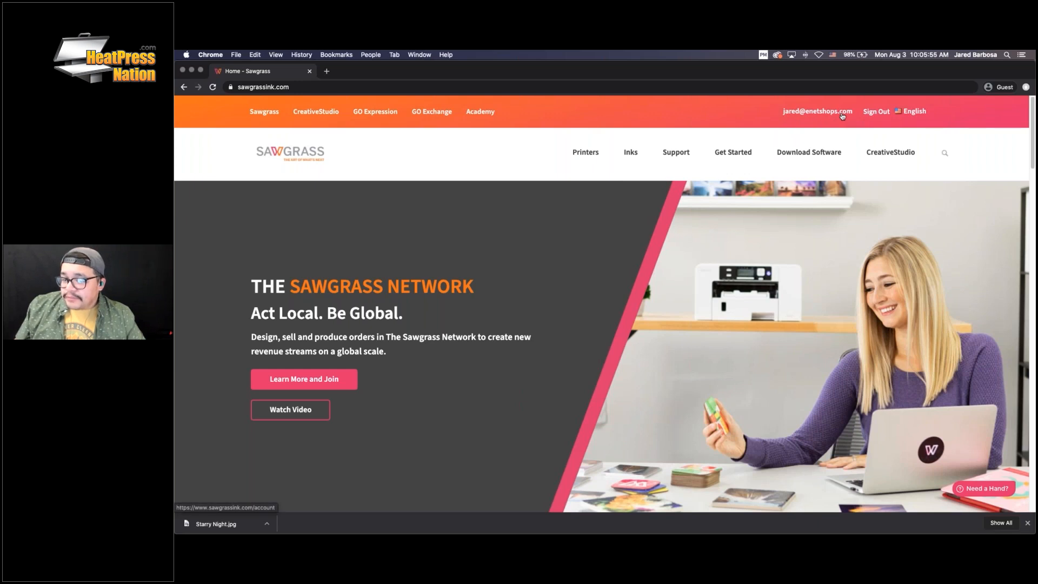
Sign out, then go to Sign In > Create Account and browse the empty Sawgrass Network Registration form
{"action": "left_click", "coordinate": [879, 114]}
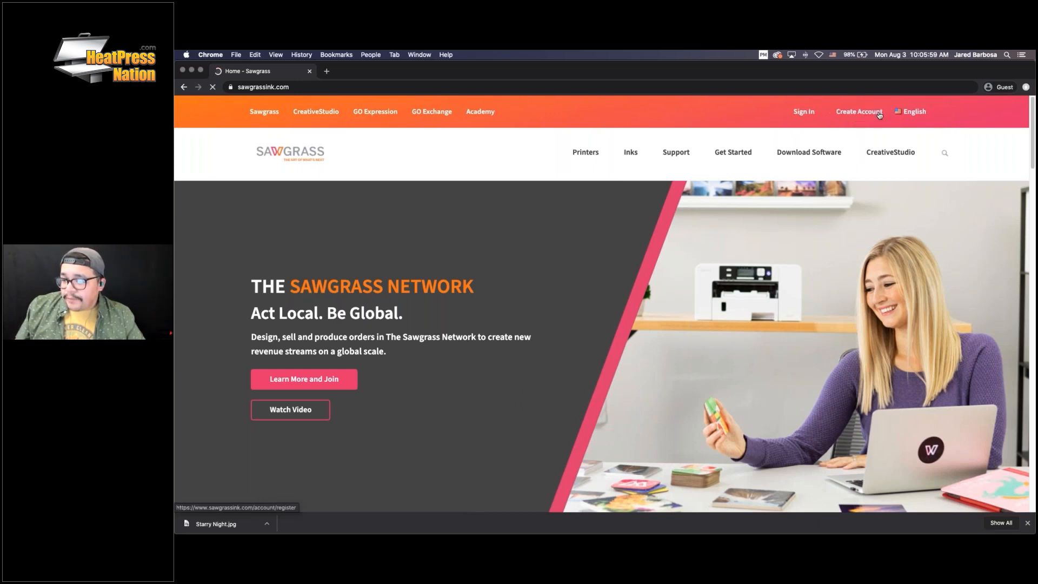
{"action": "left_click", "coordinate": [808, 114]}
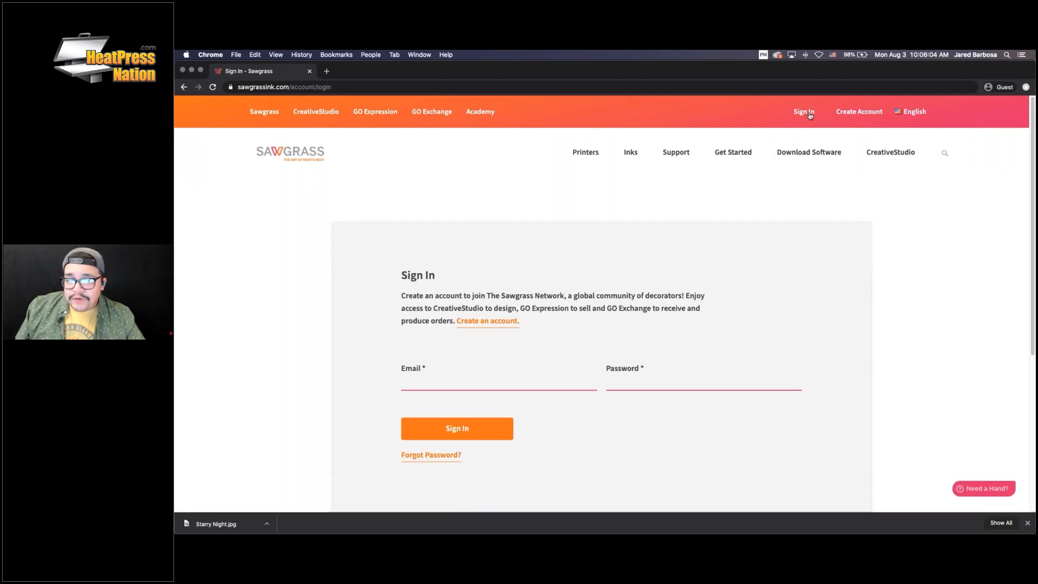
{"action": "scroll", "coordinate": [576, 314], "scroll_direction": "down", "scroll_amount": 2}
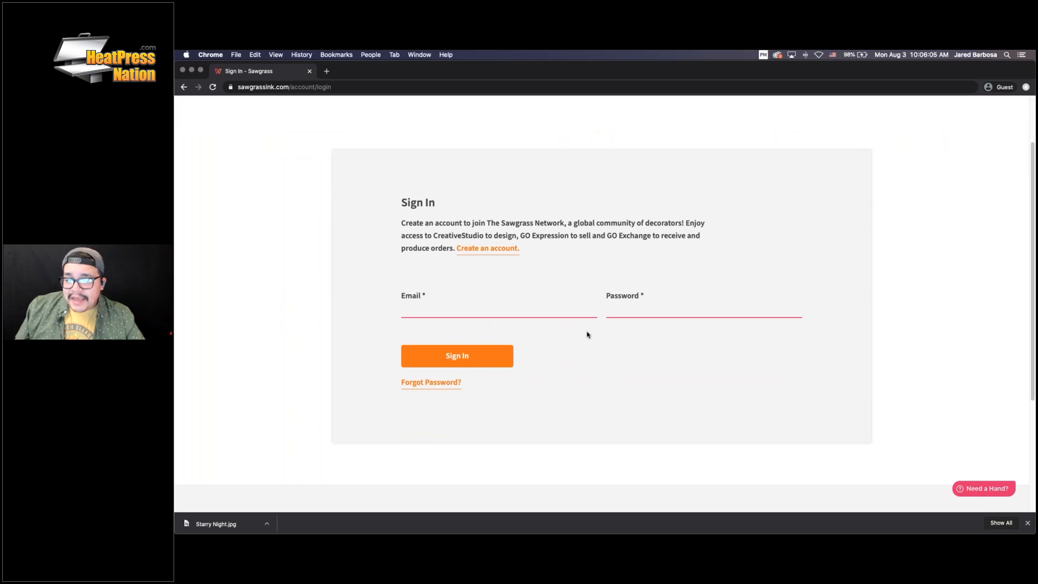
{"action": "scroll", "coordinate": [583, 346], "scroll_direction": "up", "scroll_amount": 2}
{"action": "left_click", "coordinate": [857, 114]}
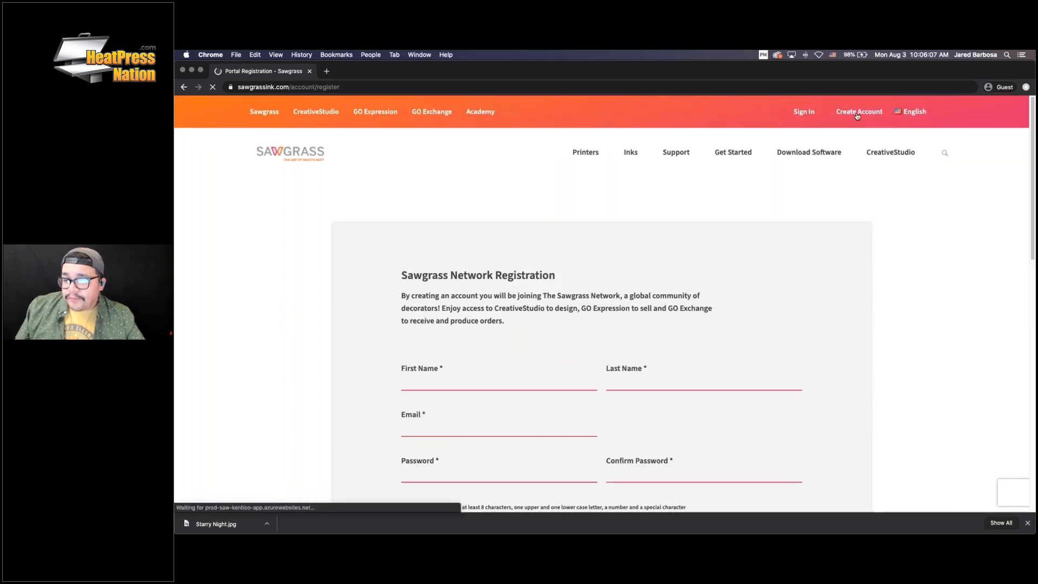
{"action": "scroll", "coordinate": [697, 281], "scroll_direction": "down", "scroll_amount": 2}
{"action": "scroll", "coordinate": [693, 296], "scroll_direction": "down", "scroll_amount": 6}
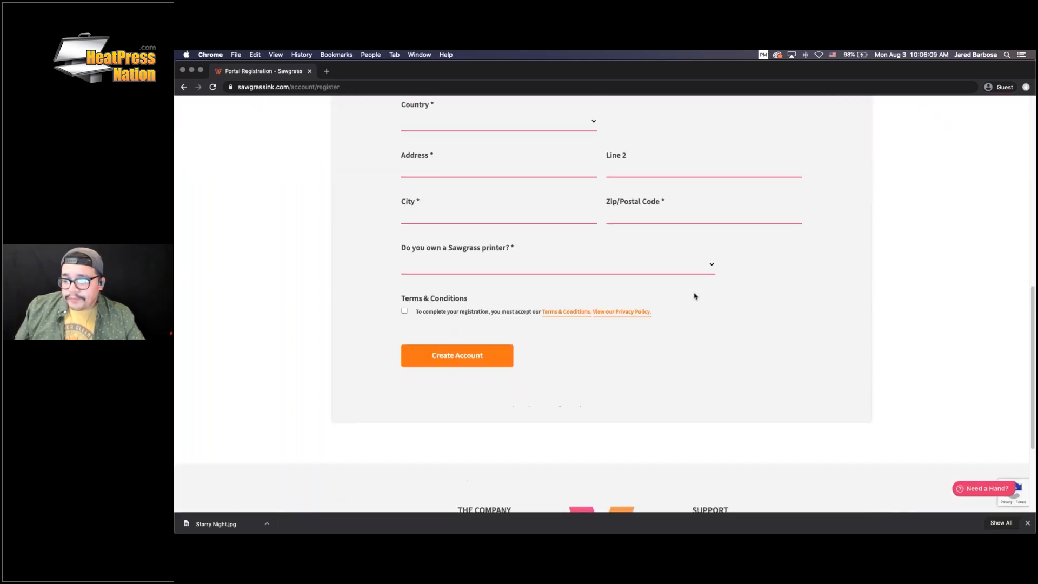
{"action": "scroll", "coordinate": [761, 335], "scroll_direction": "up", "scroll_amount": 8}
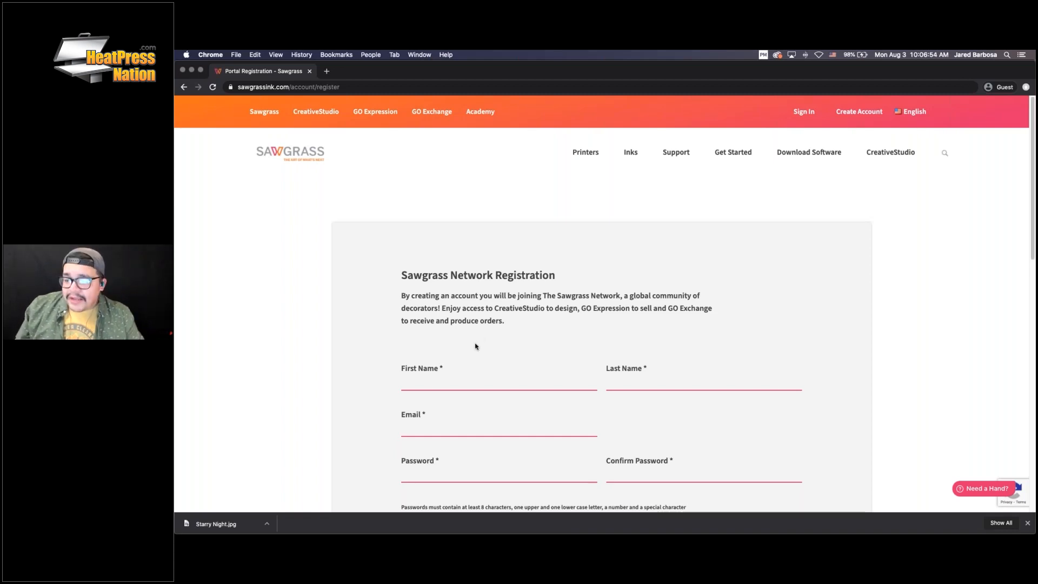
{"action": "scroll", "coordinate": [475, 348], "scroll_direction": "down", "scroll_amount": 3}
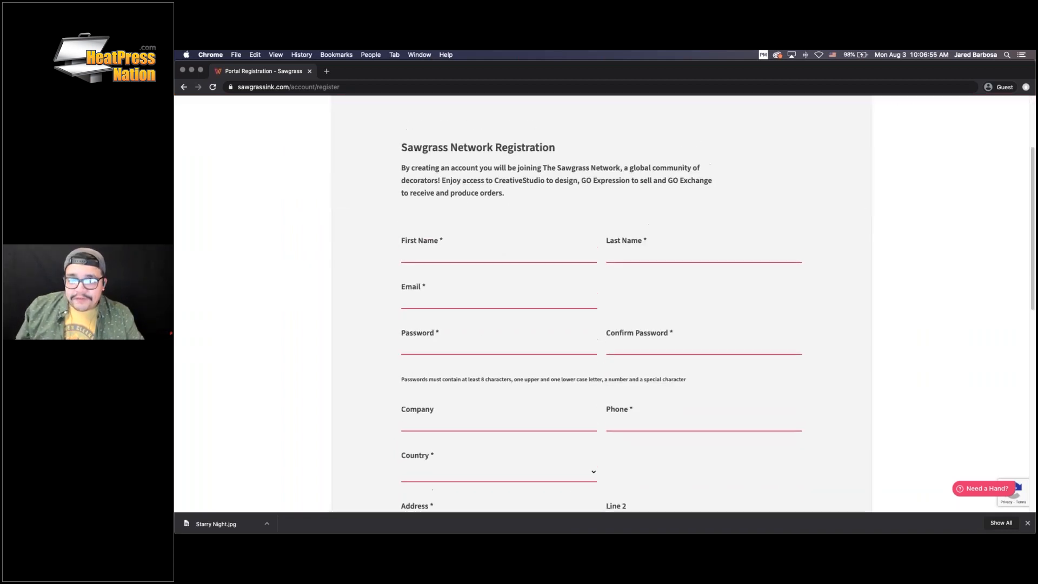
{"action": "scroll", "coordinate": [723, 338], "scroll_direction": "up", "scroll_amount": 3}
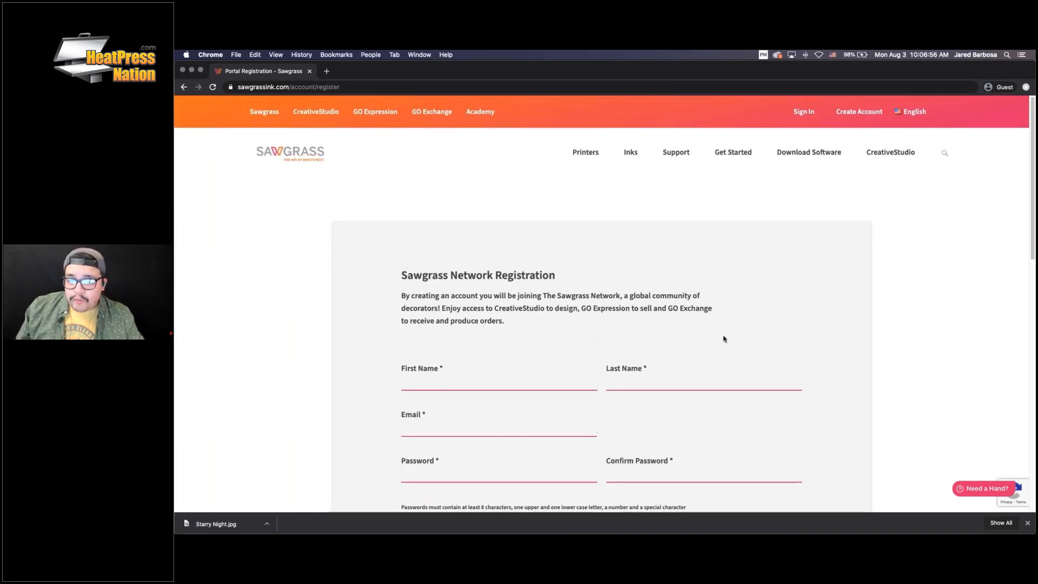
Sign in with the account e-mail and password to reach the Sawgrass Network home page
{"action": "left_click", "coordinate": [802, 113]}
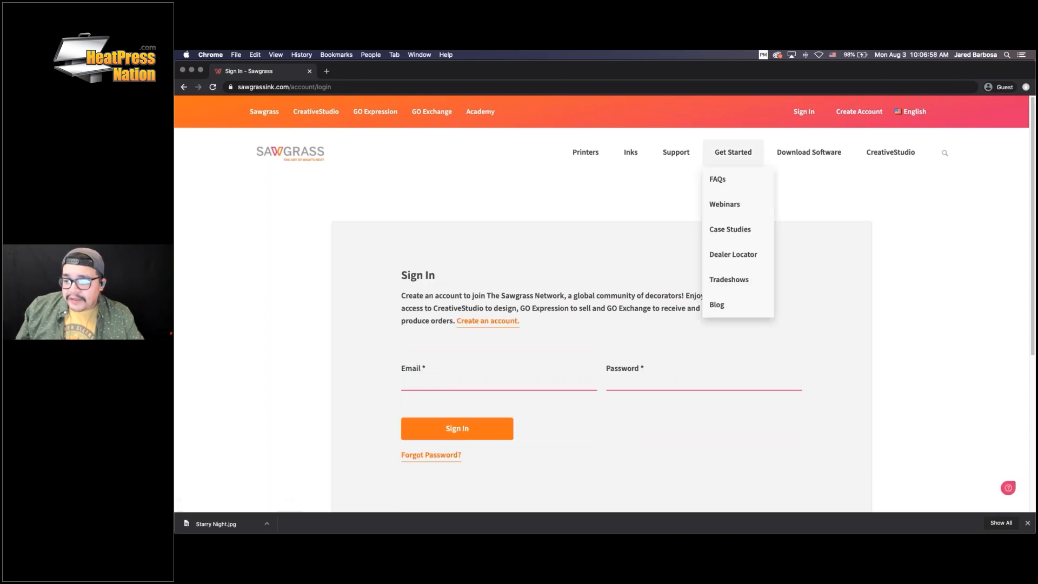
{"action": "left_click", "coordinate": [476, 385]}
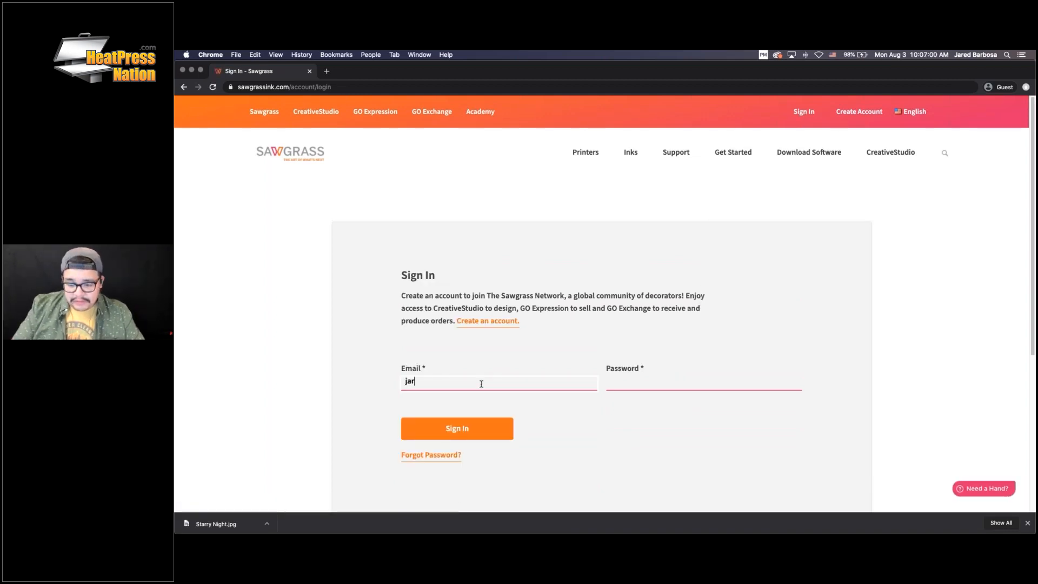
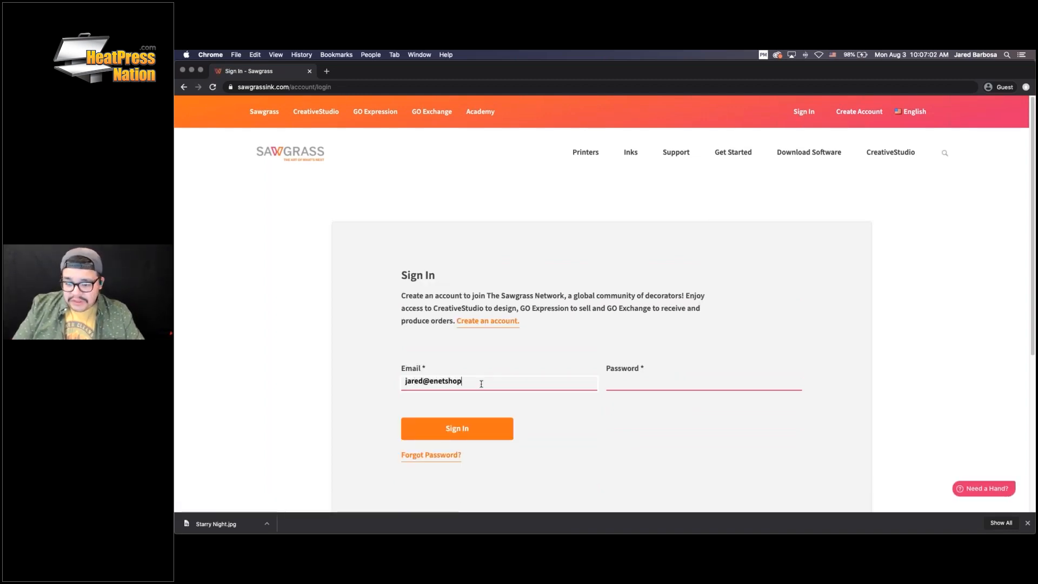
{"action": "key", "text": "Tab"}
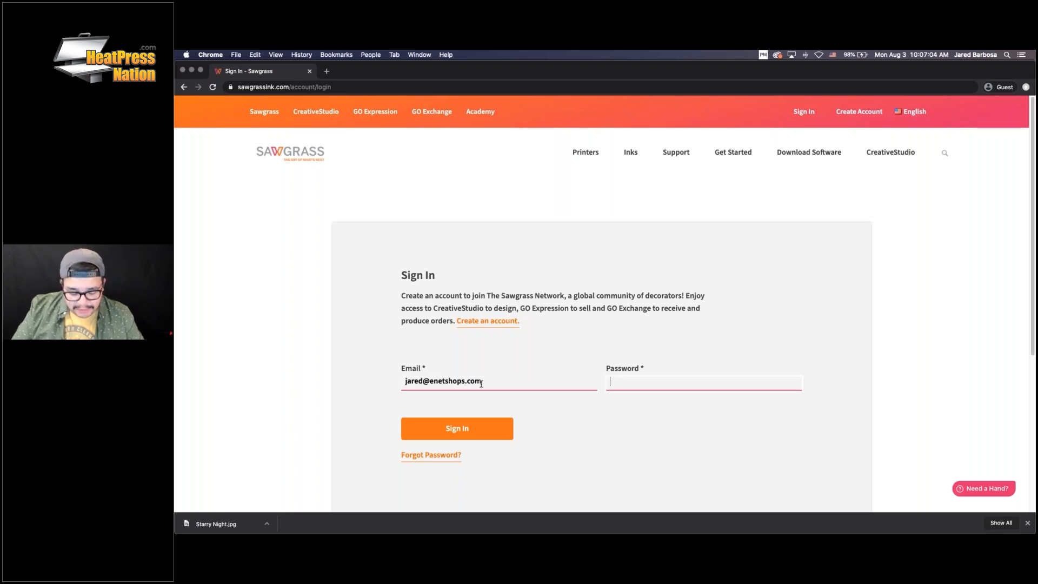
{"action": "type", "text": "••••••••"}
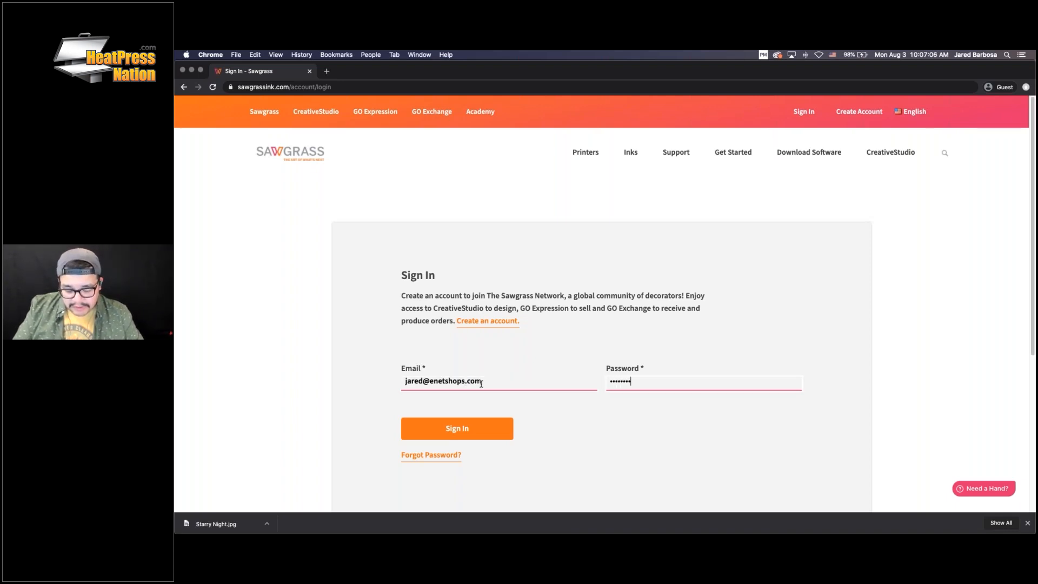
{"action": "type", "text": "••"}
{"action": "key", "text": "Return"}
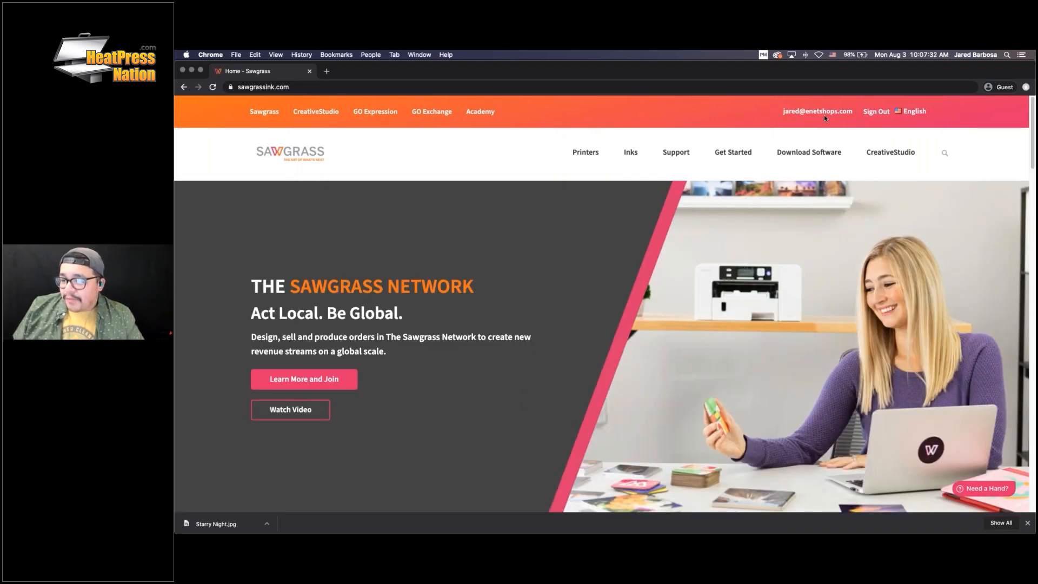
Open CreativeStudio and view the Start A Creation products and Recent Creations listings
{"action": "left_click", "coordinate": [317, 112]}
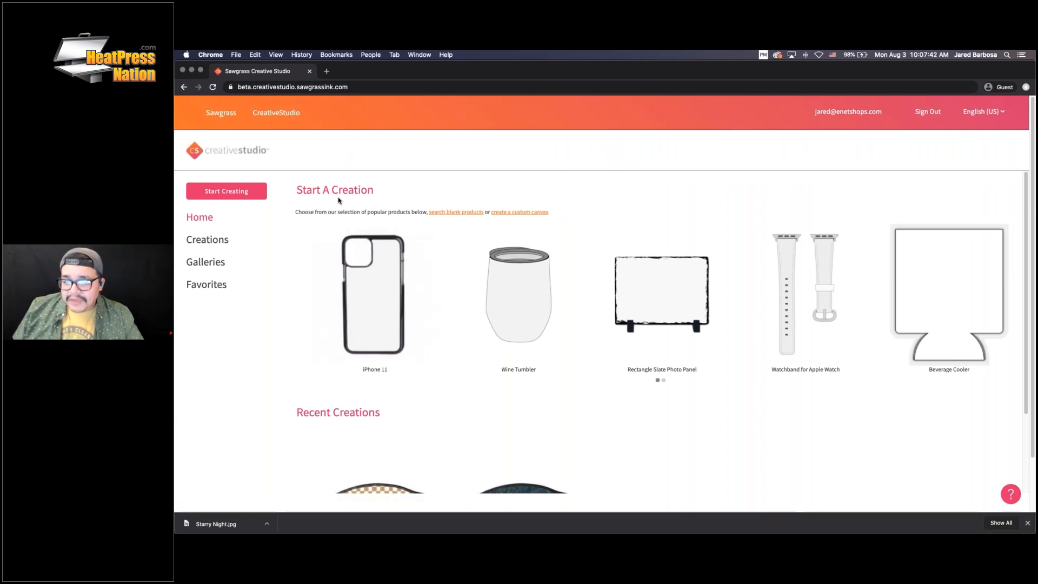
{"action": "scroll", "coordinate": [375, 216], "scroll_direction": "down", "scroll_amount": 1}
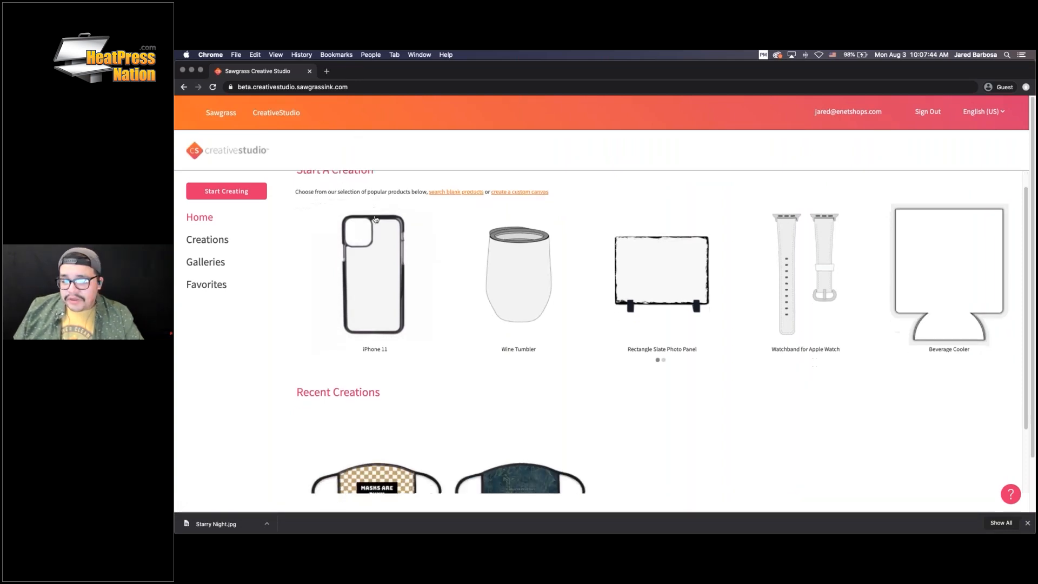
{"action": "scroll", "coordinate": [324, 322], "scroll_direction": "down", "scroll_amount": 3}
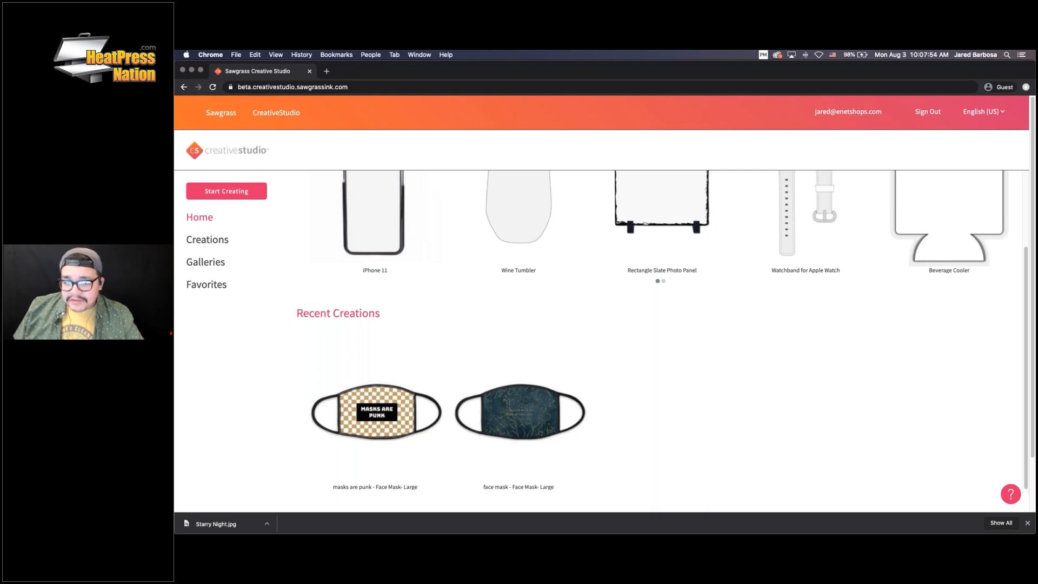
{"action": "scroll", "coordinate": [449, 342], "scroll_direction": "up", "scroll_amount": 3}
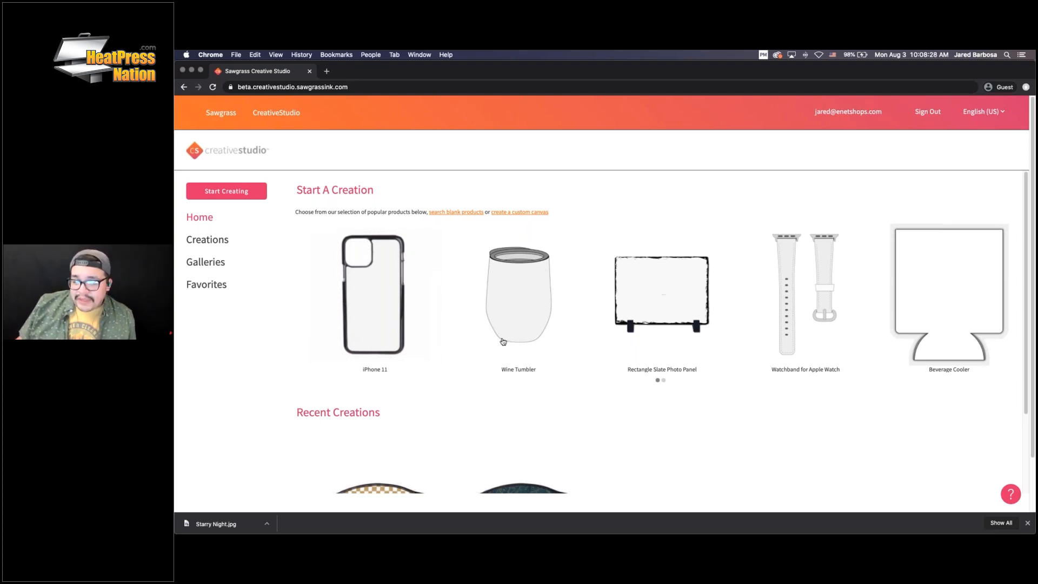
{"action": "scroll", "coordinate": [448, 351], "scroll_direction": "down", "scroll_amount": 1}
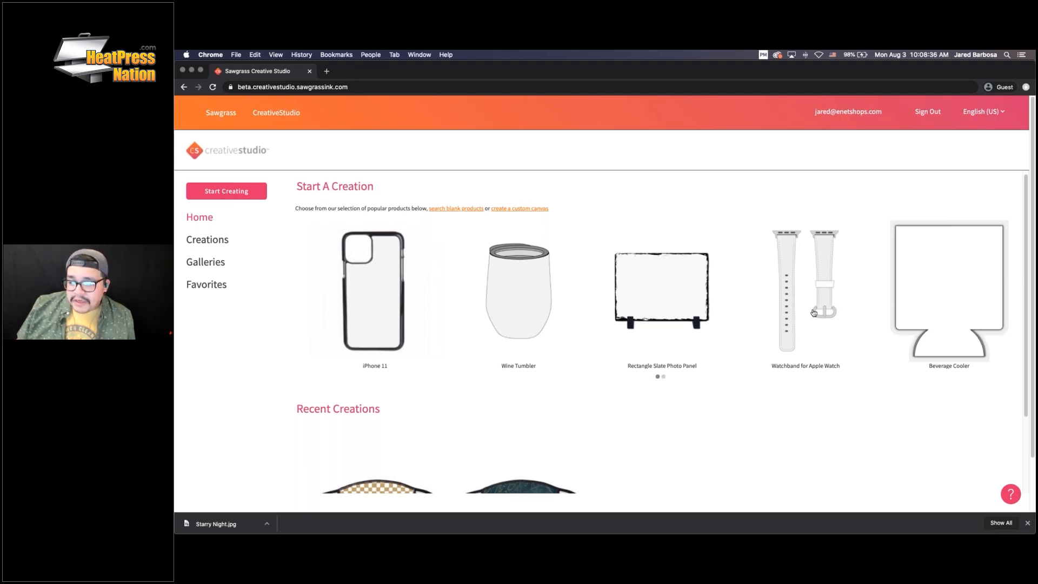
Start a blank 8" square creation in the editor and turn on the grid overlay
{"action": "left_click", "coordinate": [221, 192]}
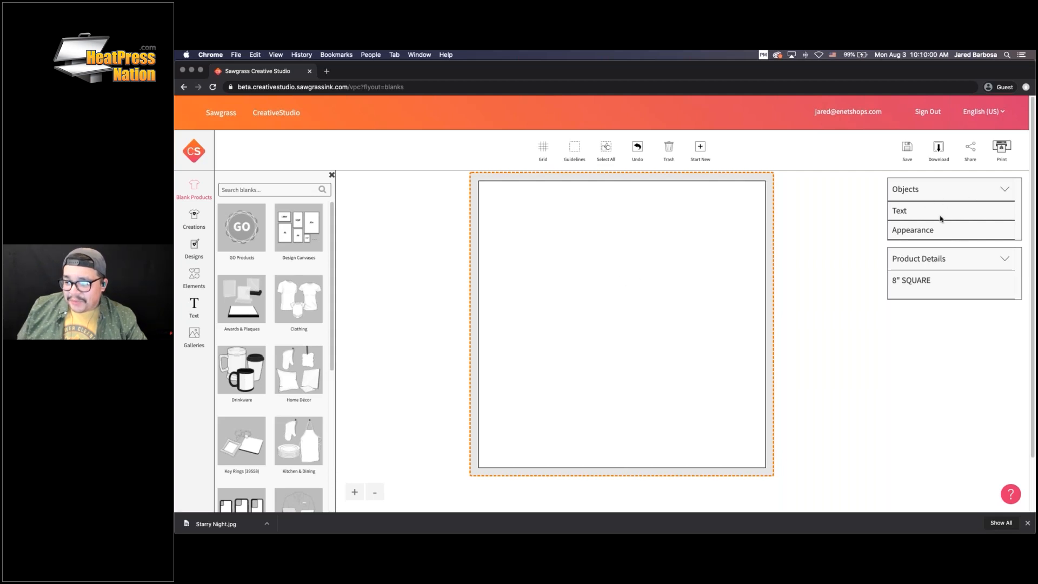
{"action": "left_click", "coordinate": [544, 149]}
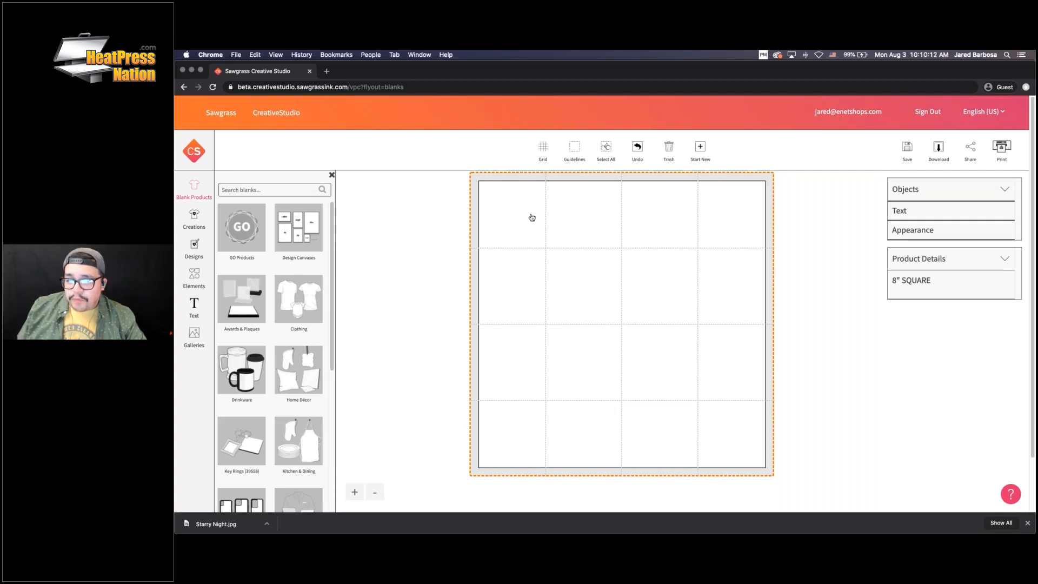
{"action": "left_click", "coordinate": [574, 153]}
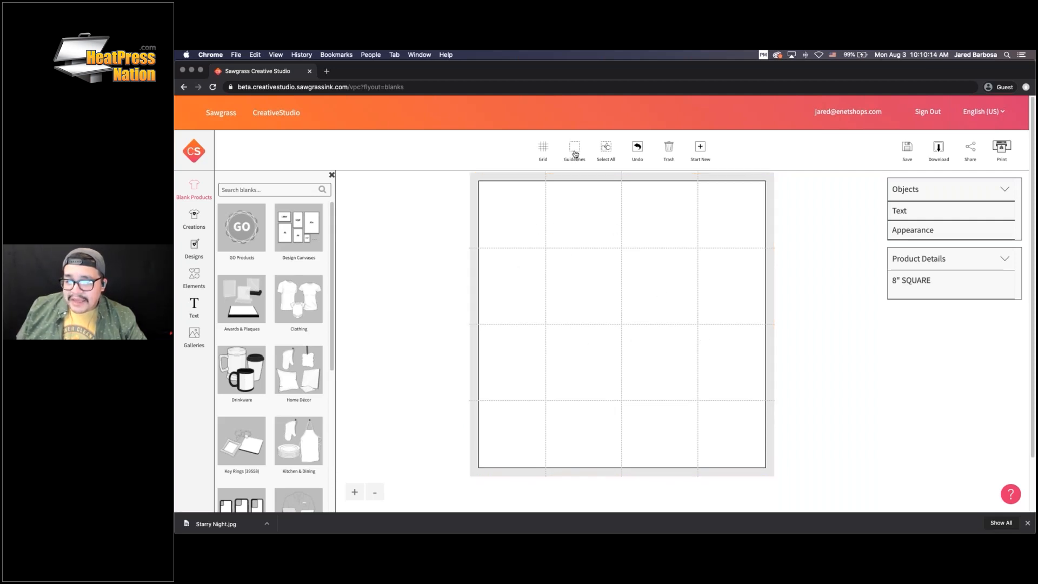
{"action": "left_click", "coordinate": [575, 154]}
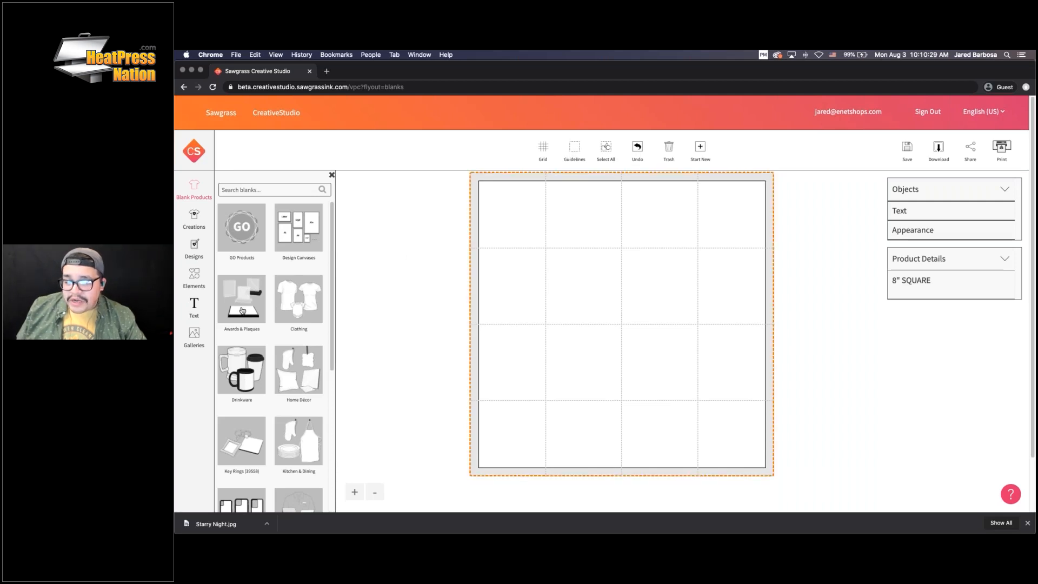
{"action": "left_click", "coordinate": [606, 150]}
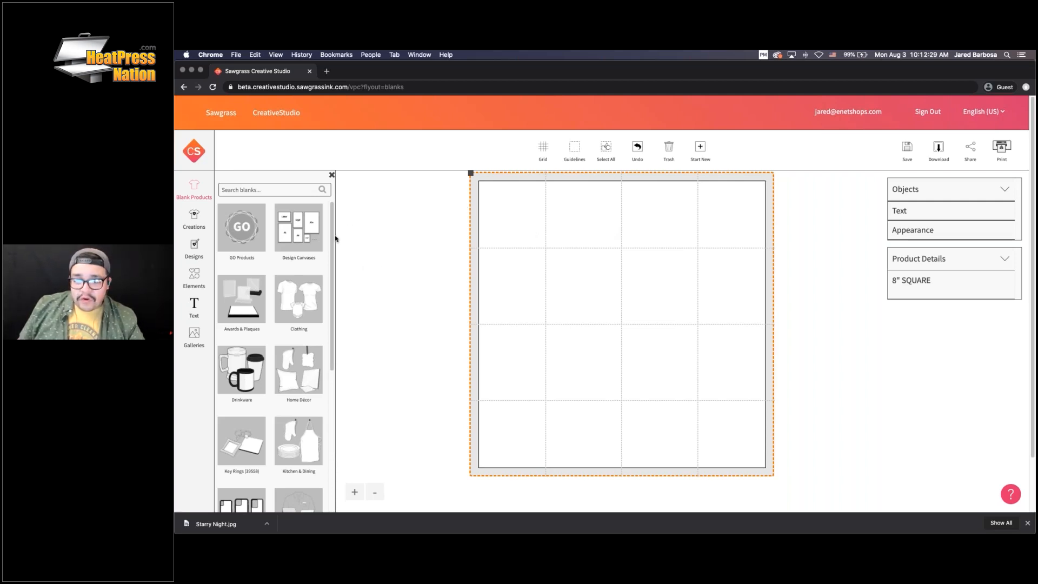
{"action": "scroll", "coordinate": [281, 325], "scroll_direction": "down", "scroll_amount": 1}
{"action": "scroll", "coordinate": [280, 325], "scroll_direction": "down", "scroll_amount": 5}
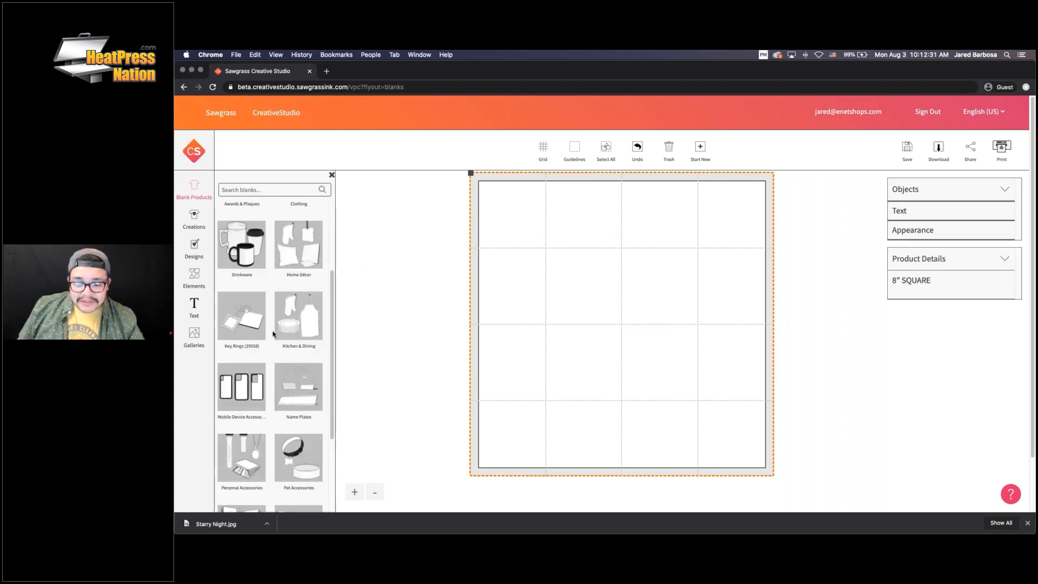
{"action": "scroll", "coordinate": [260, 338], "scroll_direction": "down", "scroll_amount": 2}
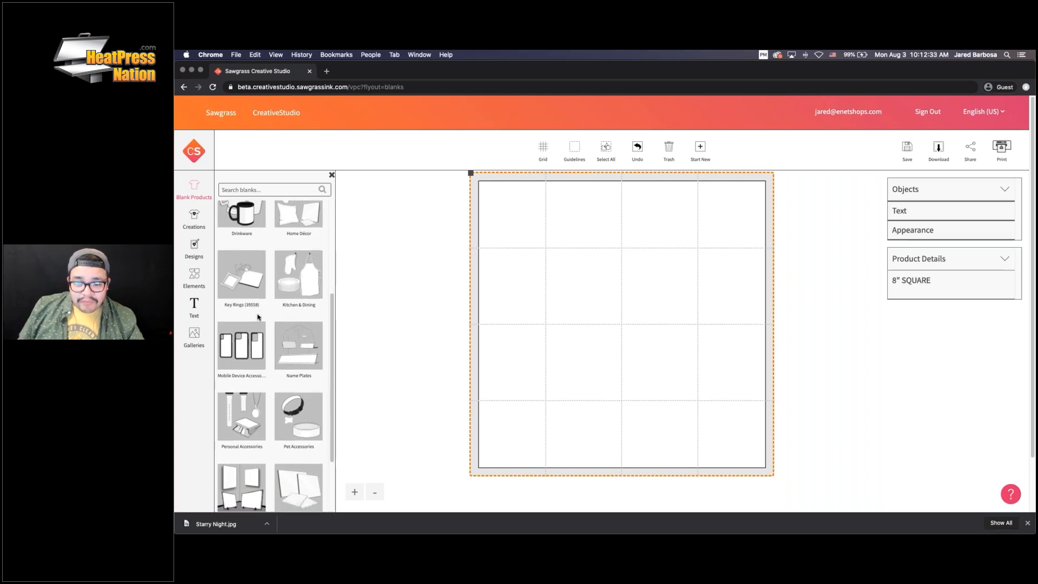
{"action": "scroll", "coordinate": [276, 324], "scroll_direction": "down", "scroll_amount": 3}
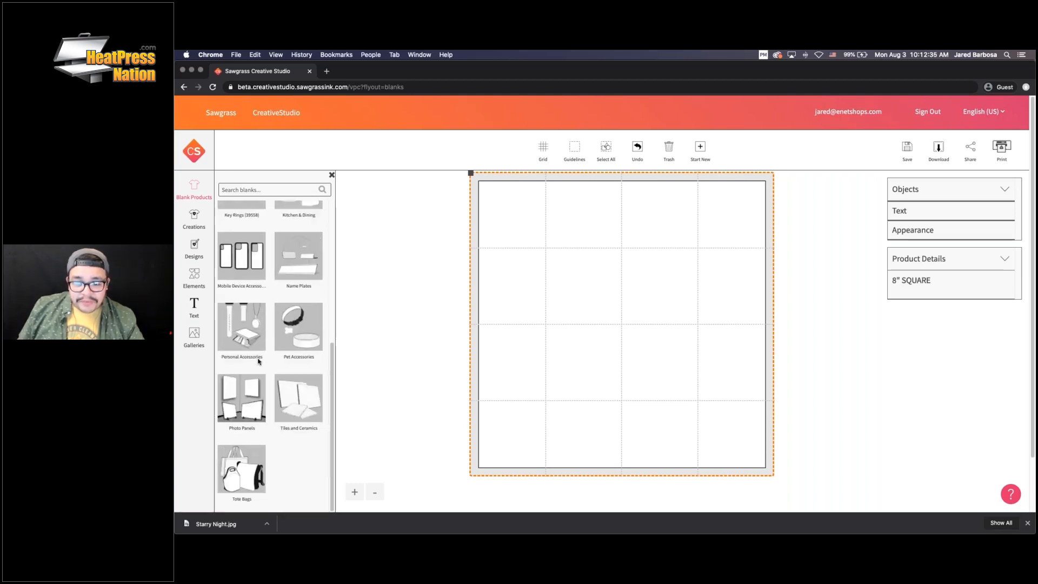
{"action": "scroll", "coordinate": [264, 415], "scroll_direction": "down", "scroll_amount": 1}
{"action": "scroll", "coordinate": [263, 415], "scroll_direction": "down", "scroll_amount": 2}
{"action": "scroll", "coordinate": [291, 299], "scroll_direction": "up", "scroll_amount": 8}
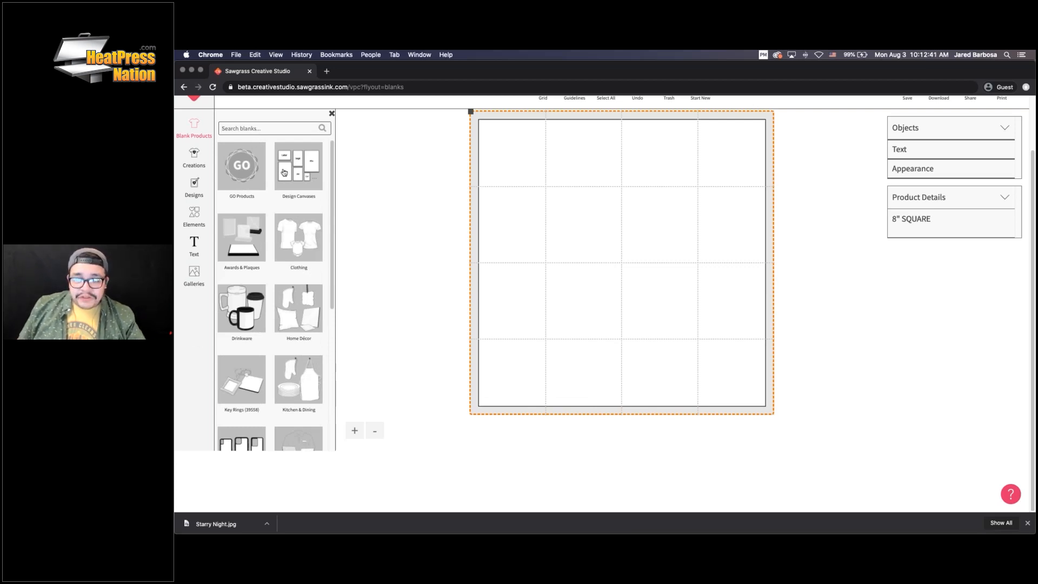
{"action": "left_click", "coordinate": [250, 132]}
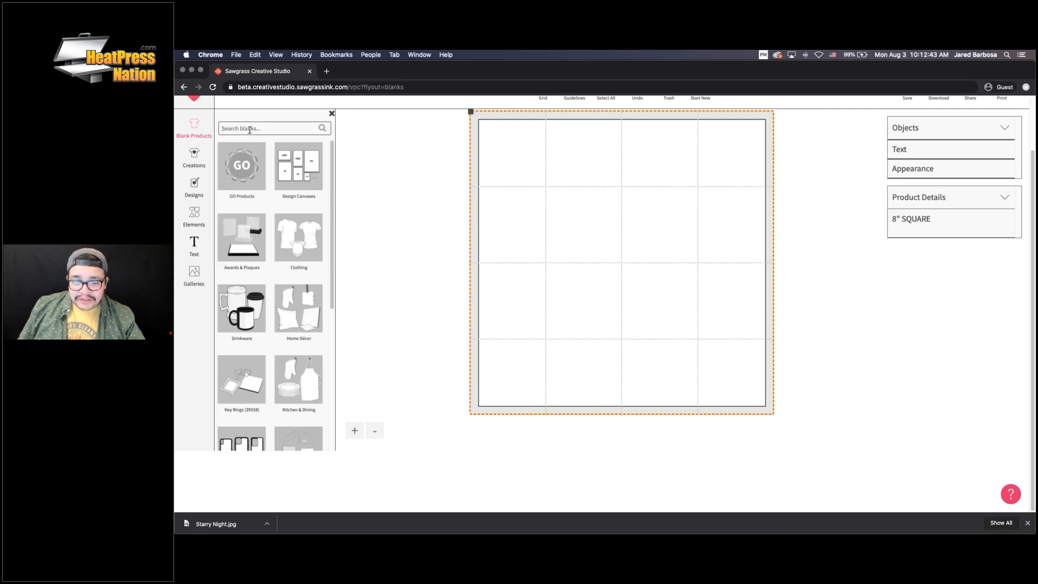
{"action": "scroll", "coordinate": [261, 162], "scroll_direction": "up", "scroll_amount": 2}
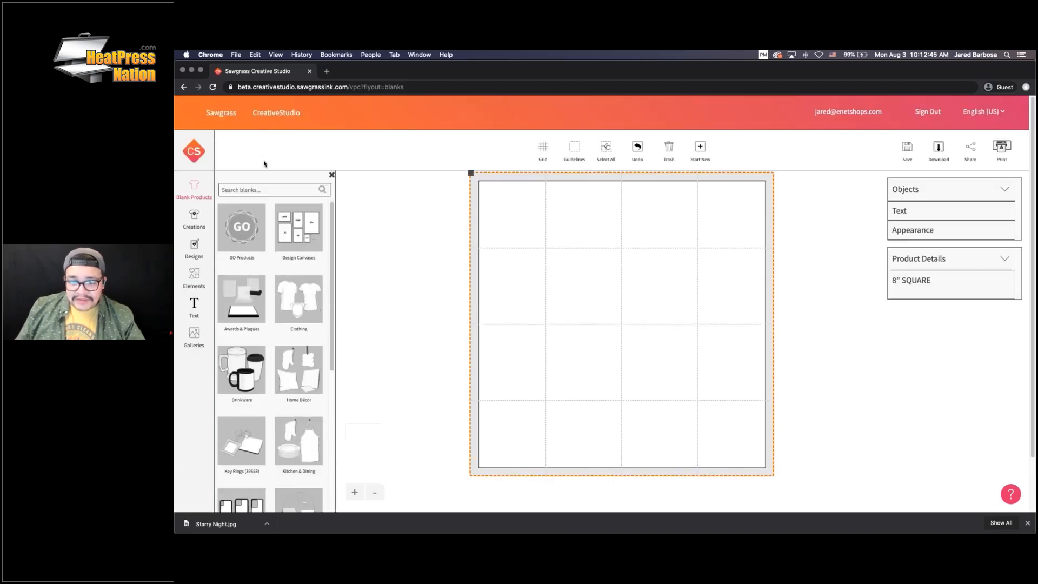
Search the blank products for masks and load the Face Mask- Large blank (5.5in x 13.38in)
{"action": "type", "text": "mask"}
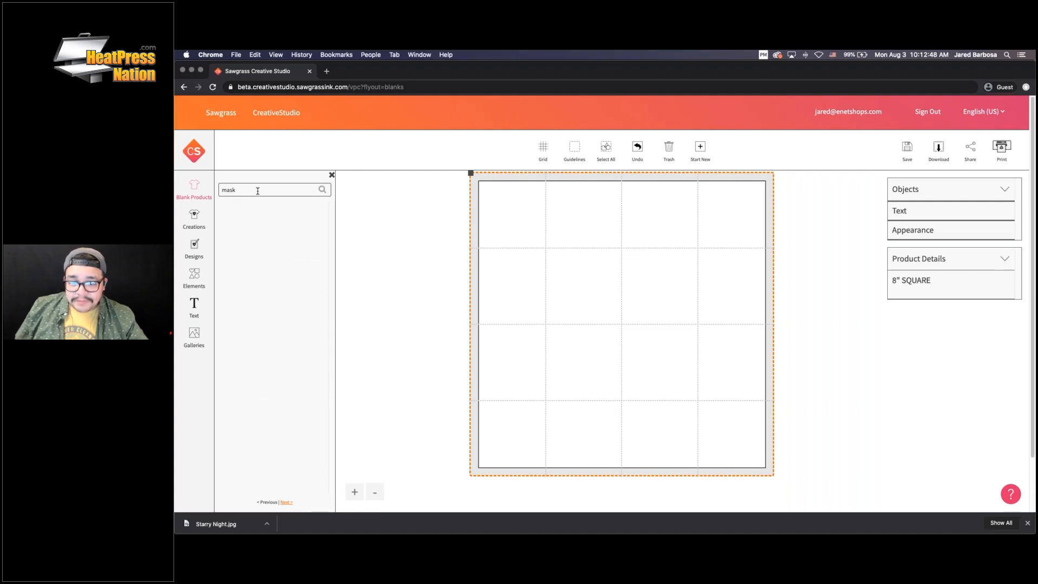
{"action": "key", "text": "Return"}
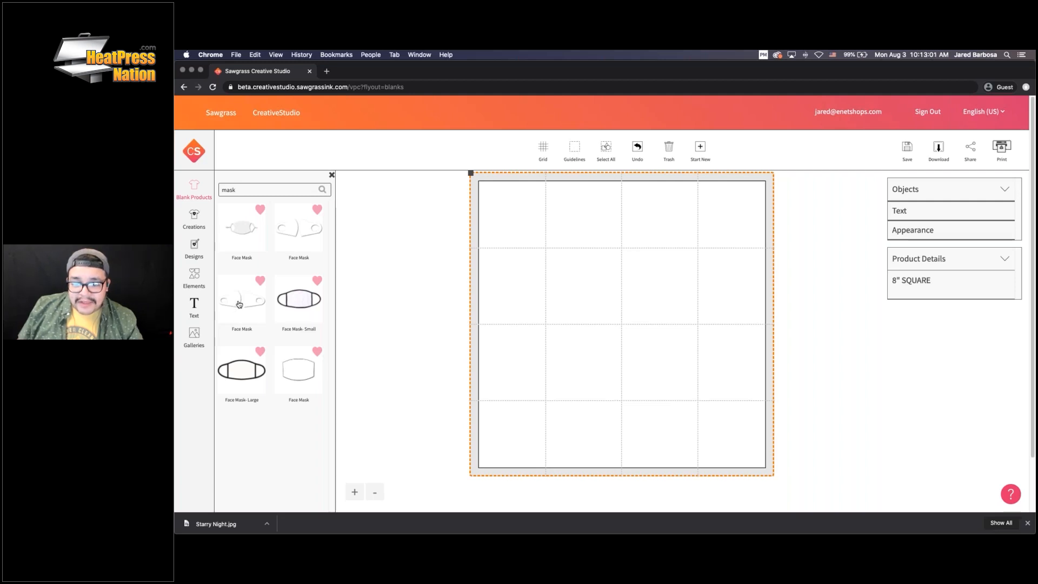
{"action": "left_click", "coordinate": [243, 377]}
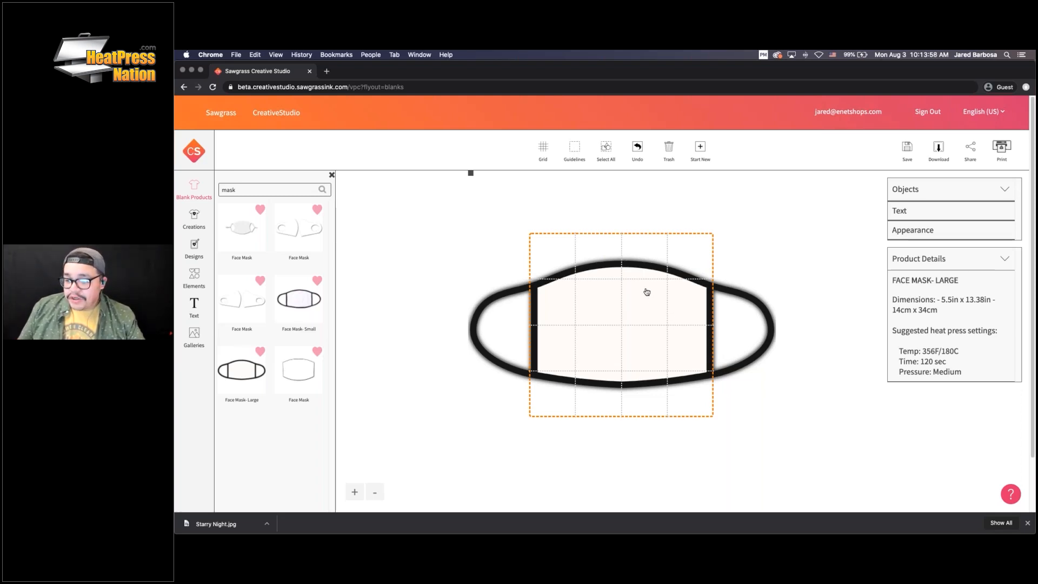
{"action": "left_click", "coordinate": [545, 149]}
{"action": "left_click", "coordinate": [570, 152]}
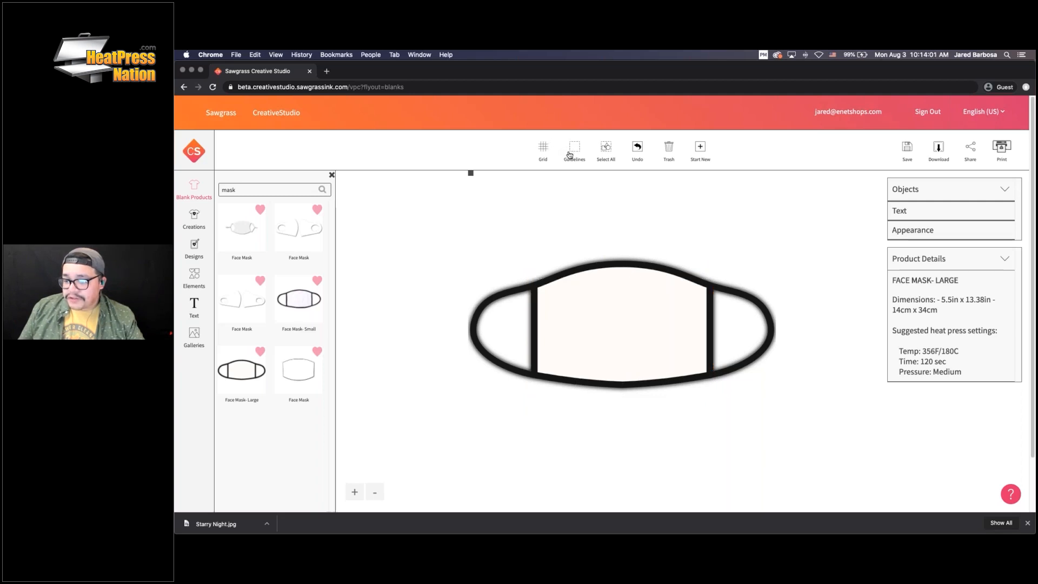
{"action": "left_click", "coordinate": [545, 149]}
{"action": "left_click", "coordinate": [577, 152]}
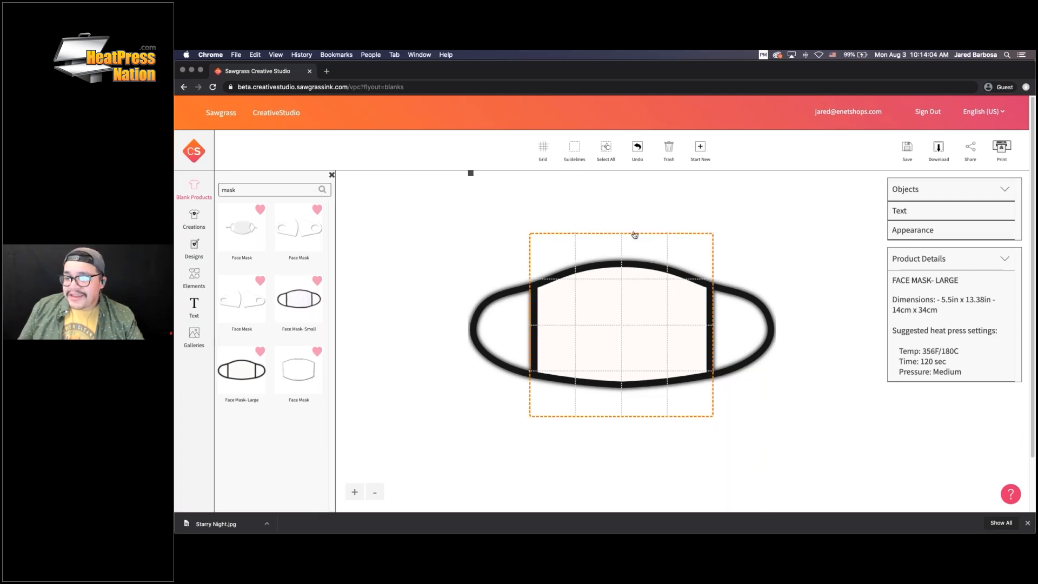
{"action": "left_click", "coordinate": [547, 150]}
{"action": "left_click", "coordinate": [567, 152]}
{"action": "left_click", "coordinate": [538, 153]}
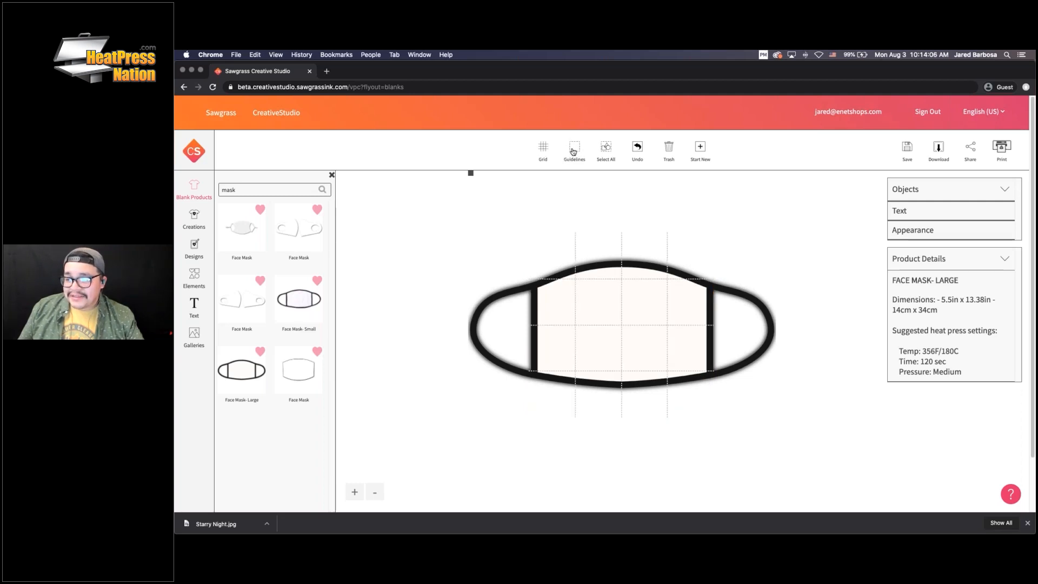
{"action": "left_click", "coordinate": [573, 152]}
{"action": "left_click", "coordinate": [546, 152]}
{"action": "left_click", "coordinate": [571, 158]}
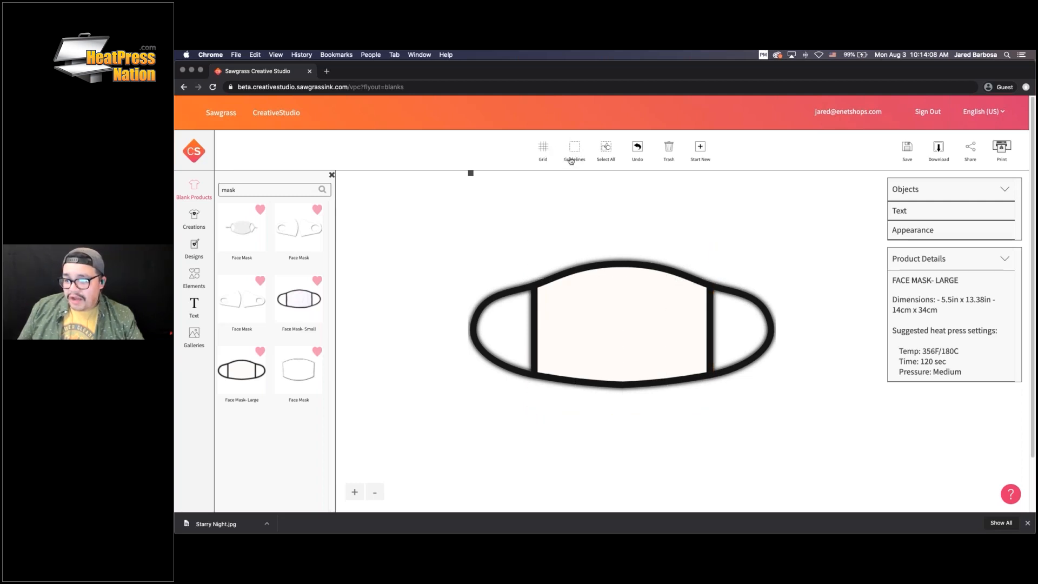
{"action": "left_click", "coordinate": [575, 150]}
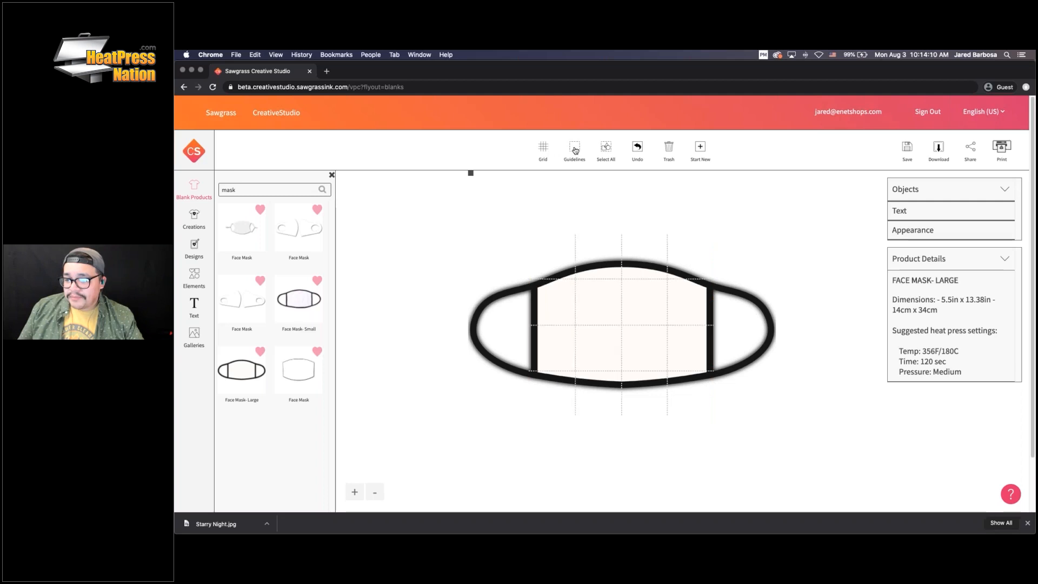
{"action": "left_click", "coordinate": [575, 151]}
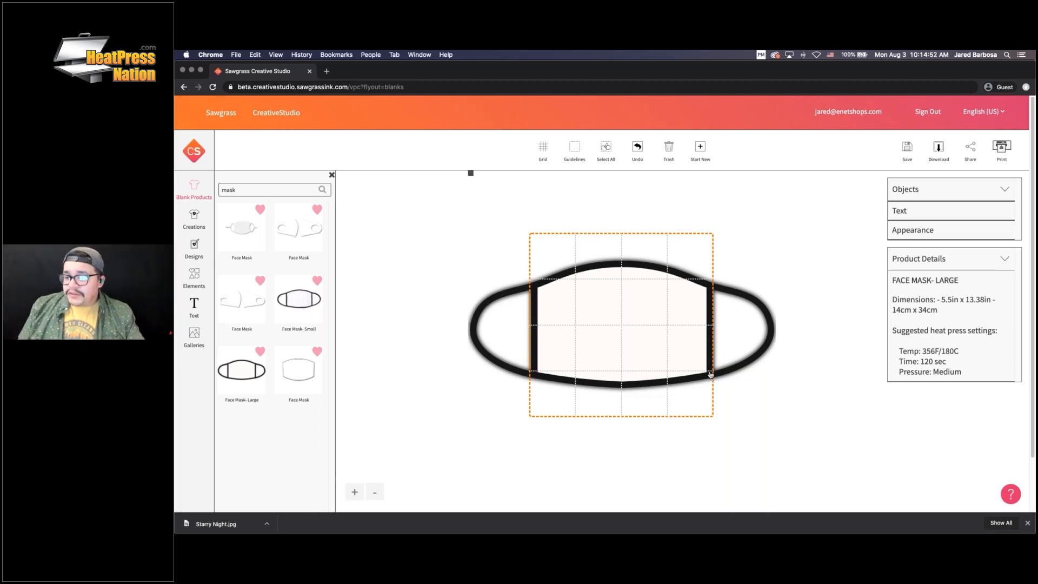
From Creations > Face Masks, load the 'face mask' creation with the 'you're too close' slogan
{"action": "left_click", "coordinate": [196, 222]}
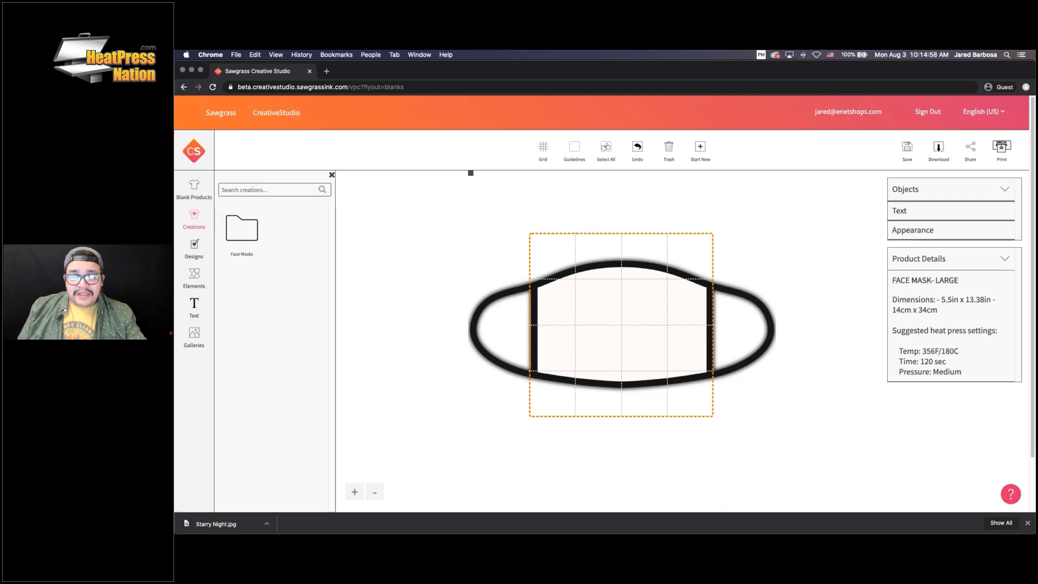
{"action": "left_click", "coordinate": [246, 239]}
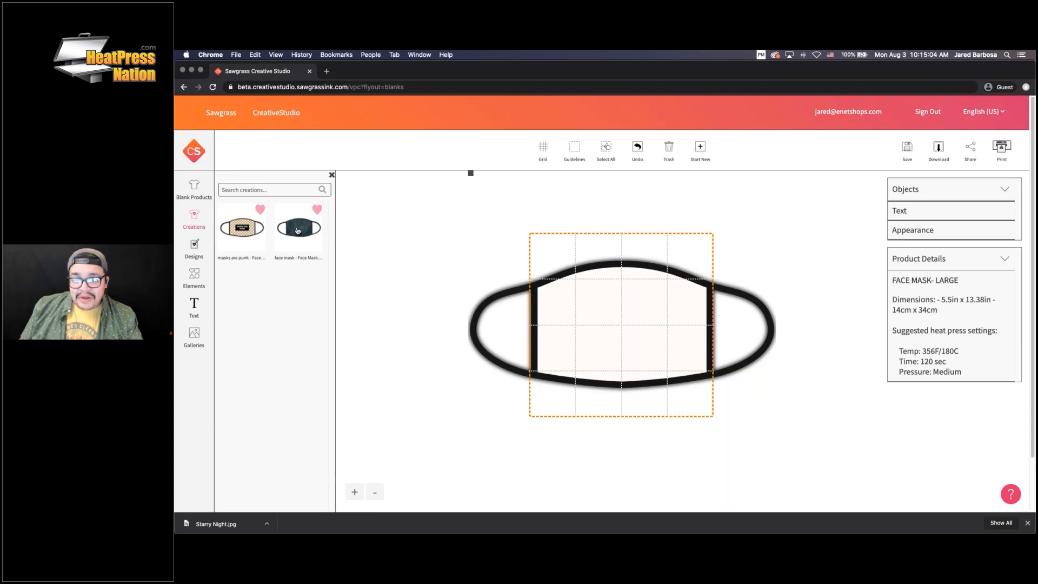
{"action": "left_click", "coordinate": [297, 228]}
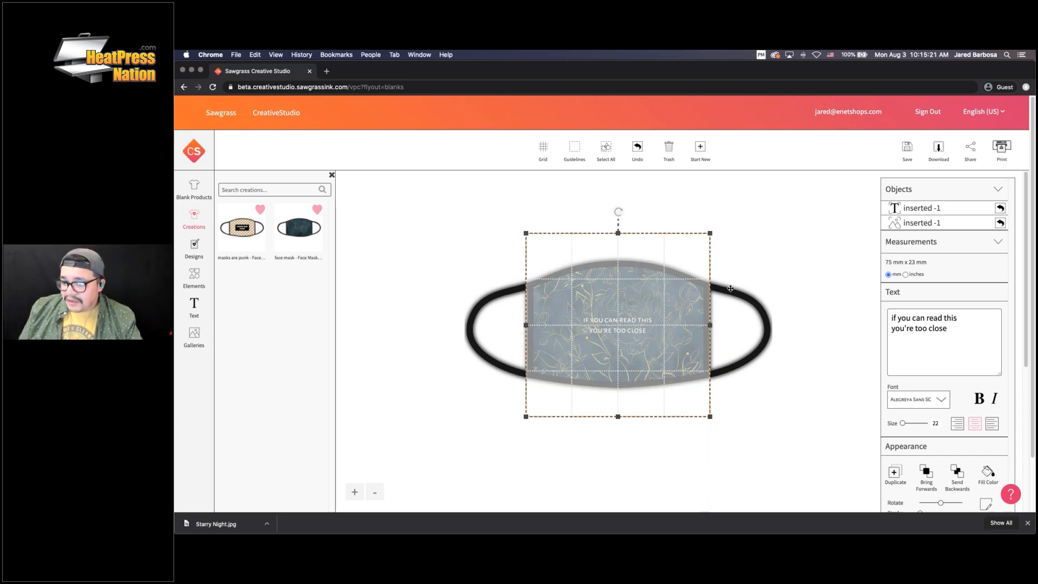
Select all the mask's objects and switch off the grid and print-area guidelines
{"action": "left_click", "coordinate": [928, 223]}
{"action": "left_click", "coordinate": [929, 209]}
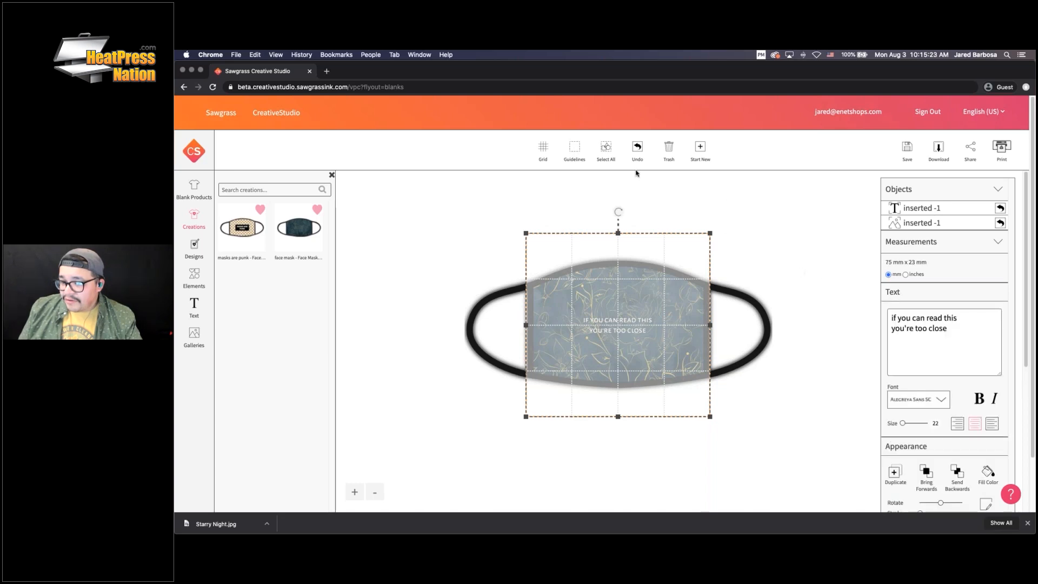
{"action": "left_click", "coordinate": [612, 149]}
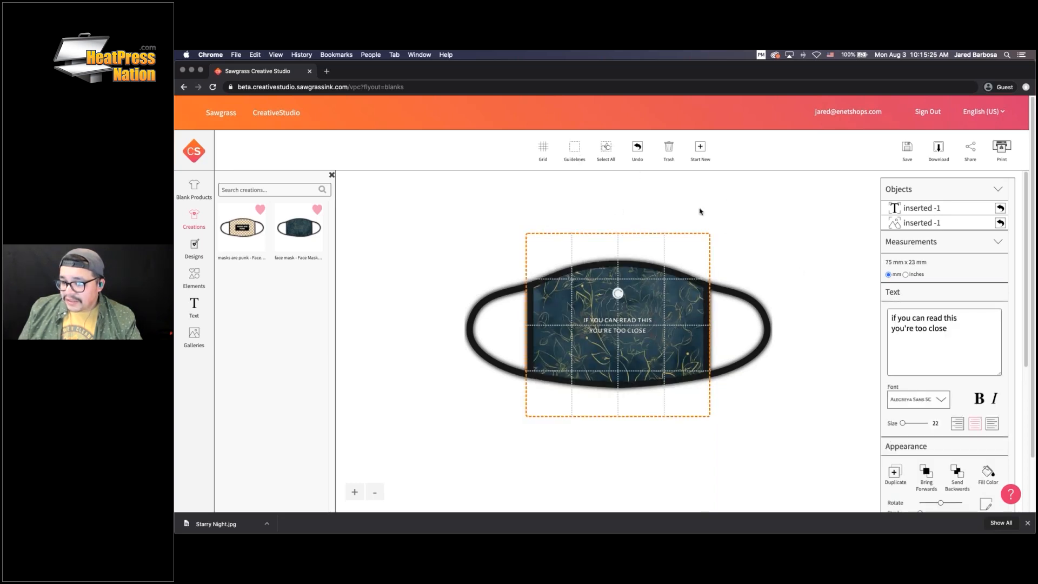
{"action": "left_click", "coordinate": [544, 149]}
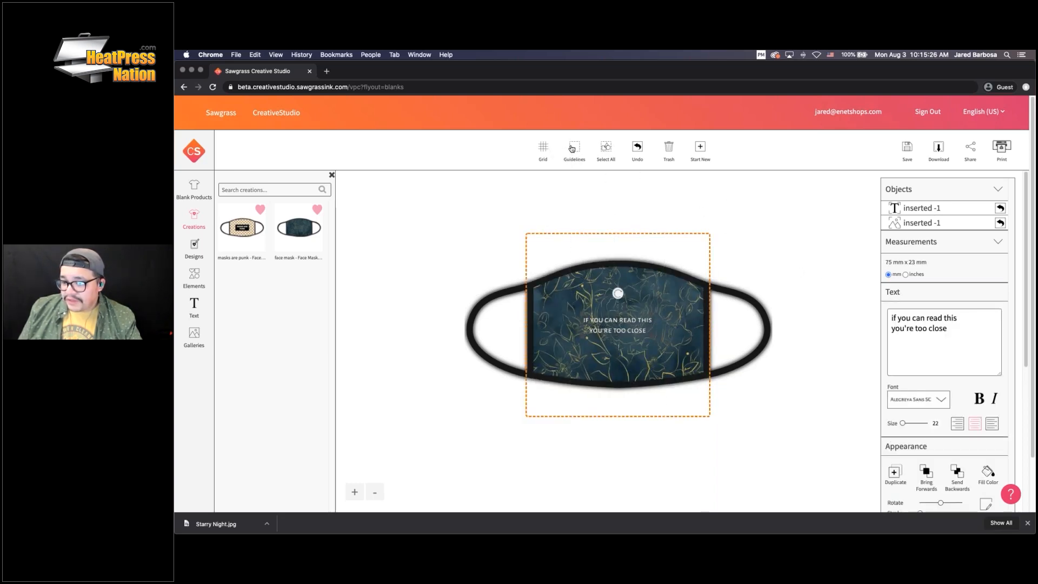
{"action": "left_click", "coordinate": [572, 149]}
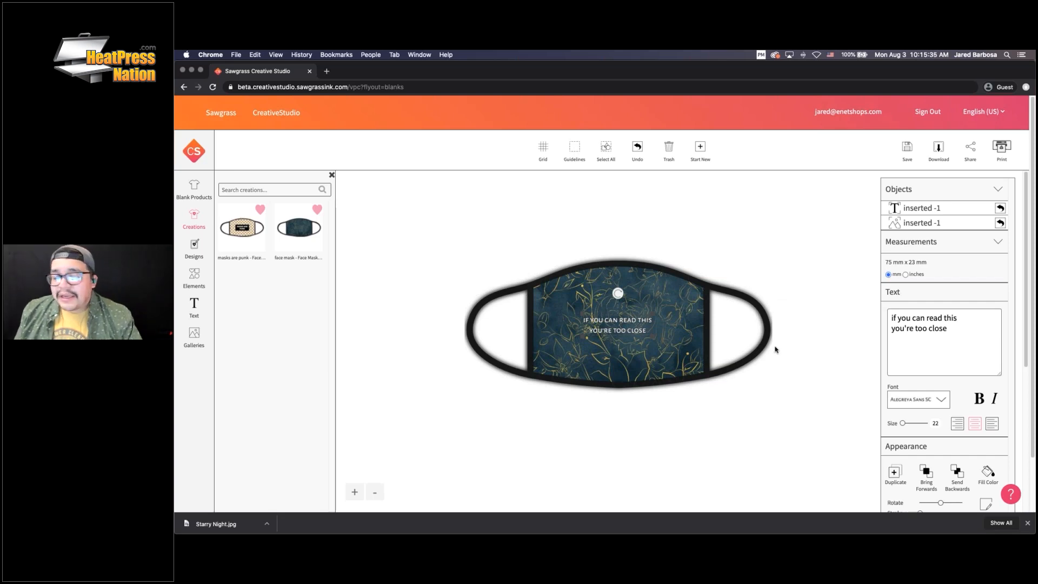
{"action": "left_click", "coordinate": [355, 492]}
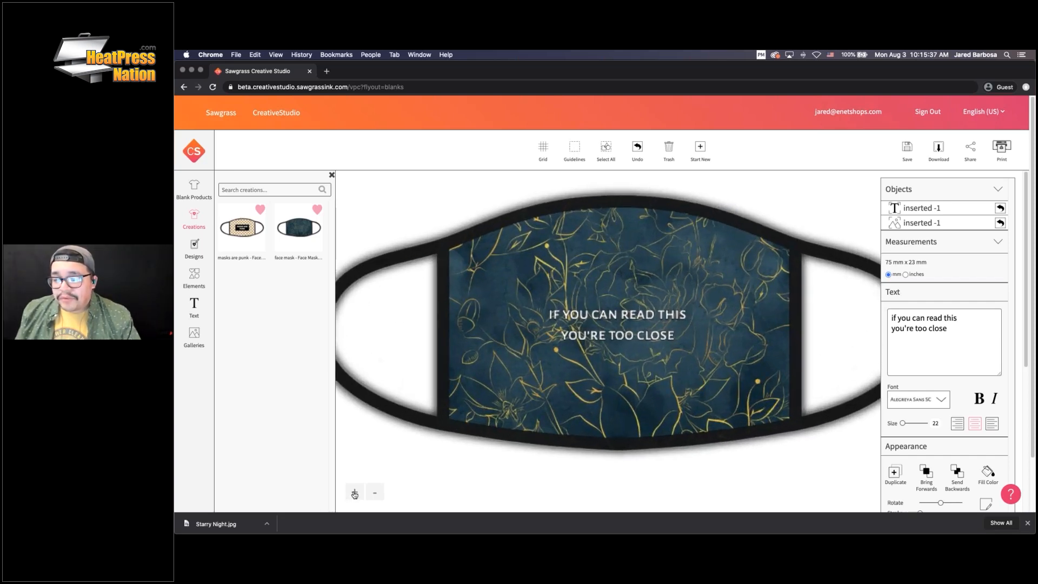
{"action": "left_click", "coordinate": [777, 265]}
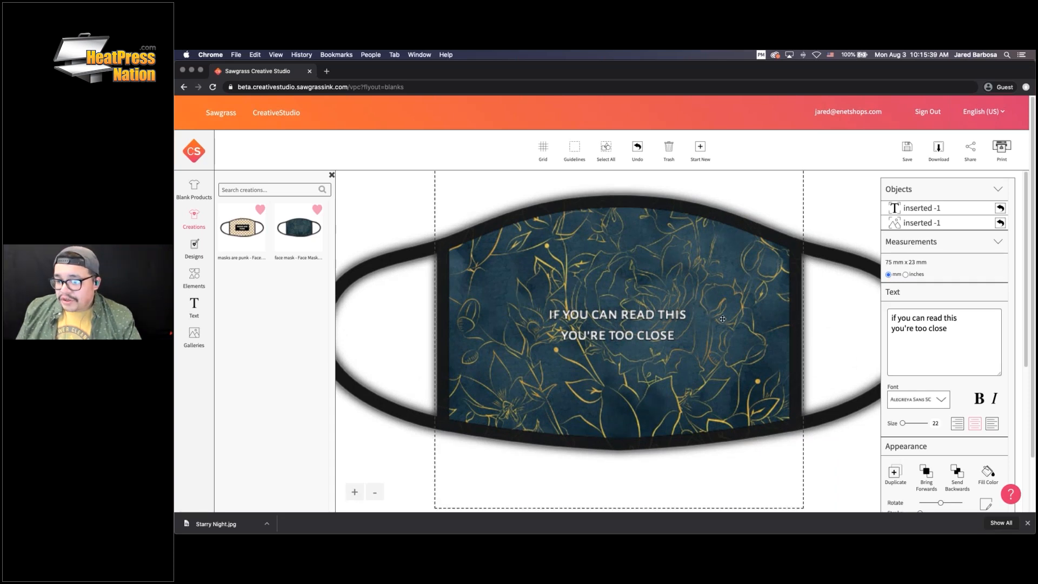
{"action": "left_click", "coordinate": [711, 340]}
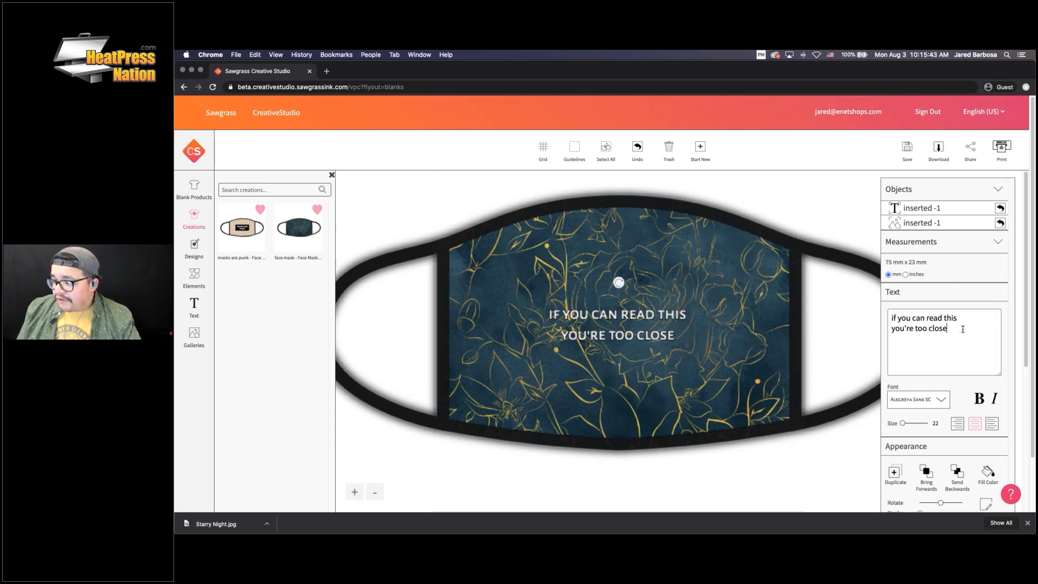
{"action": "left_click_drag", "start_coordinate": [962, 329], "coordinate": [837, 319]}
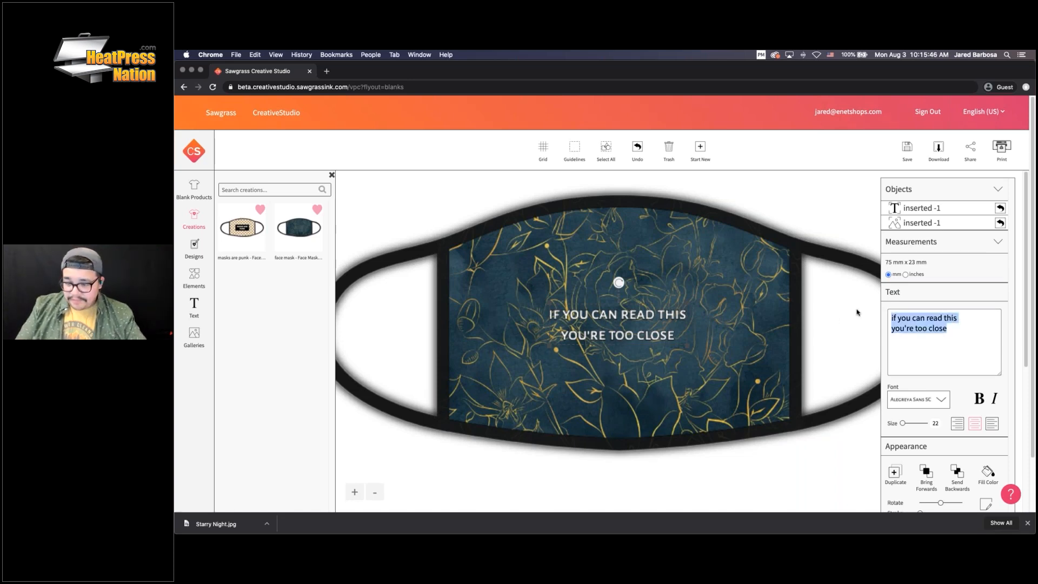
{"action": "type", "text": "www.heatpress"}
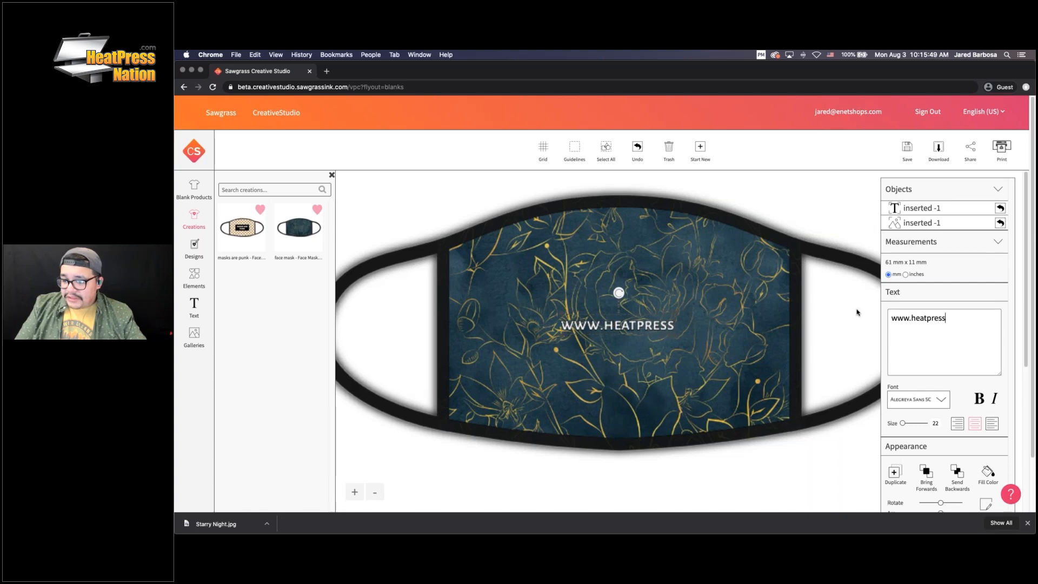
{"action": "type", "text": "nation.com"}
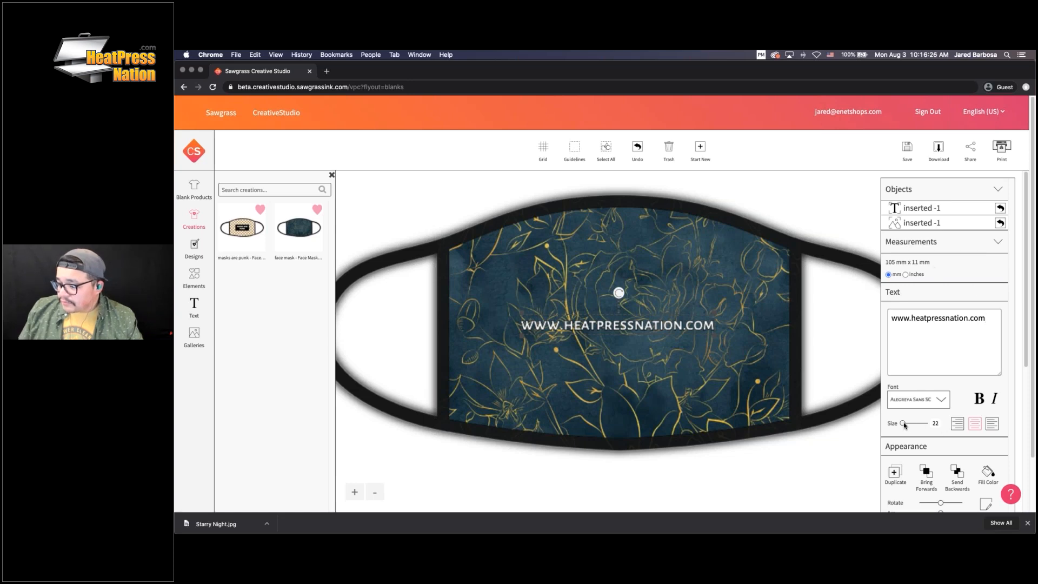
{"action": "left_click_drag", "start_coordinate": [903, 424], "coordinate": [906, 425]}
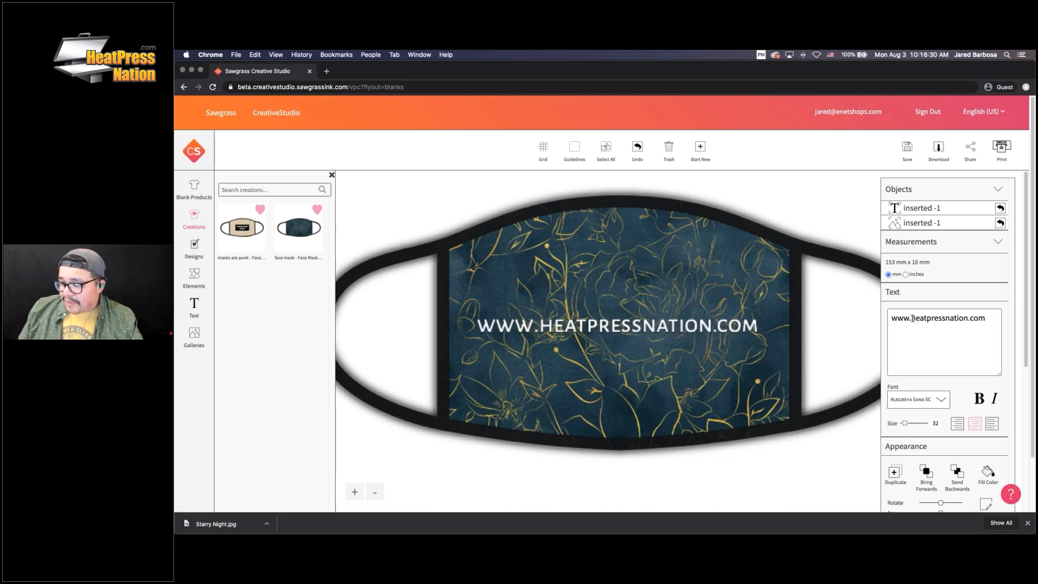
{"action": "left_click_drag", "start_coordinate": [913, 319], "coordinate": [891, 318]}
{"action": "key", "text": "BackSpace"}
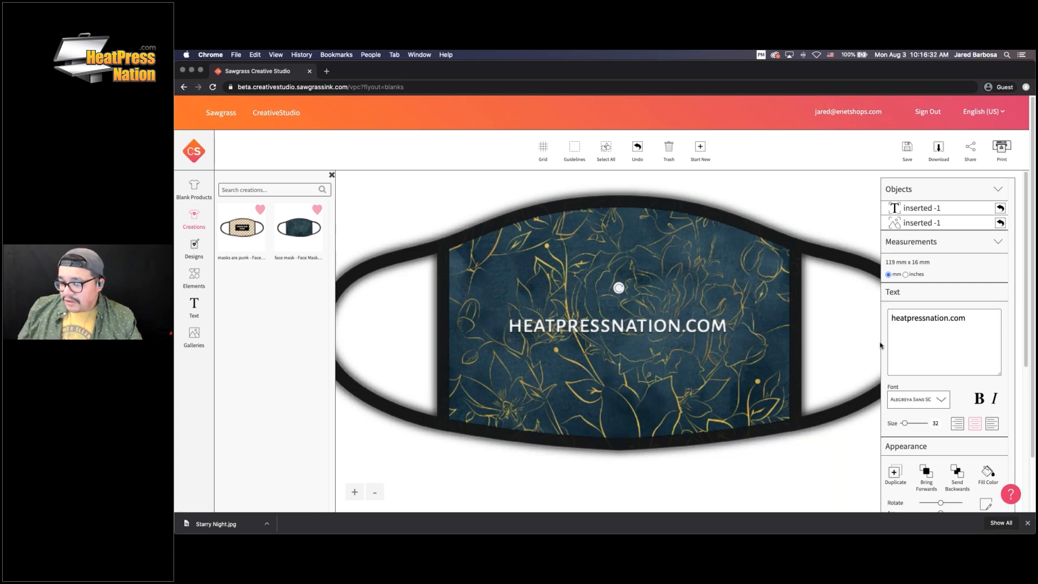
{"action": "left_click_drag", "start_coordinate": [906, 425], "coordinate": [909, 425]}
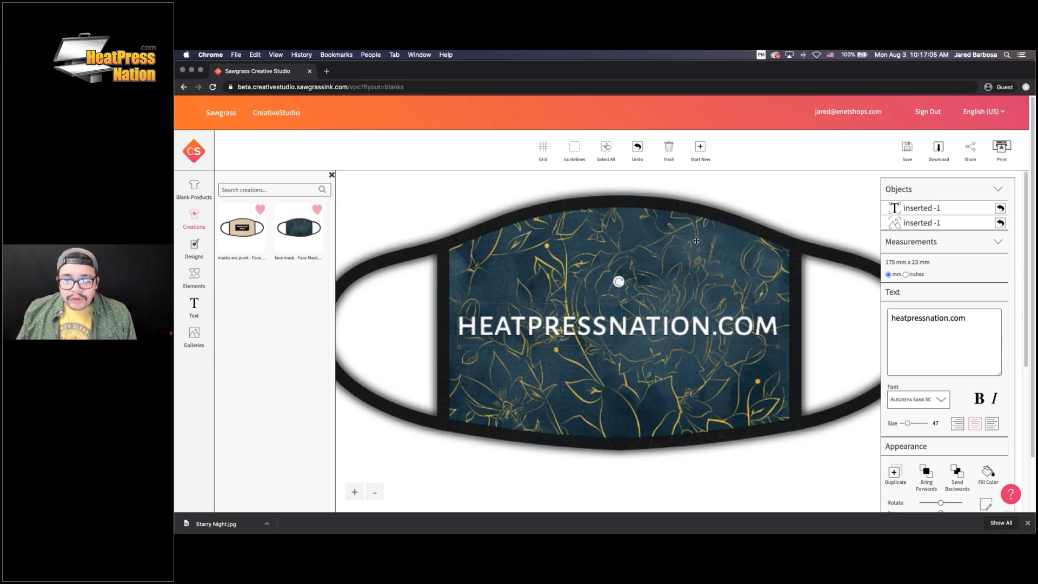
{"action": "key", "text": "Delete"}
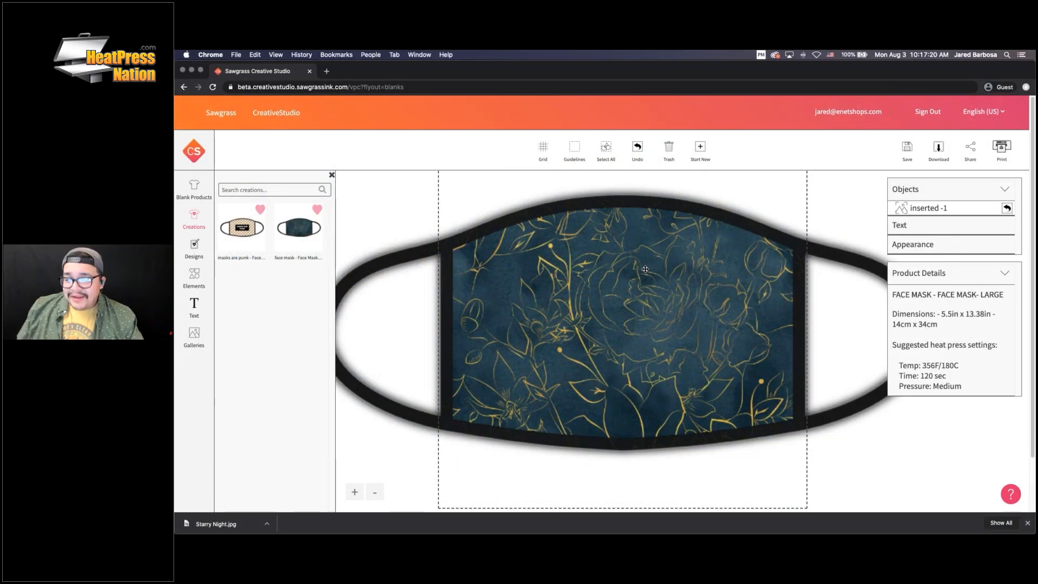
Load the 'masks are punk' creation and undo, then reload the floral 'face mask' from Creations > Face Masks
{"action": "left_click", "coordinate": [241, 227]}
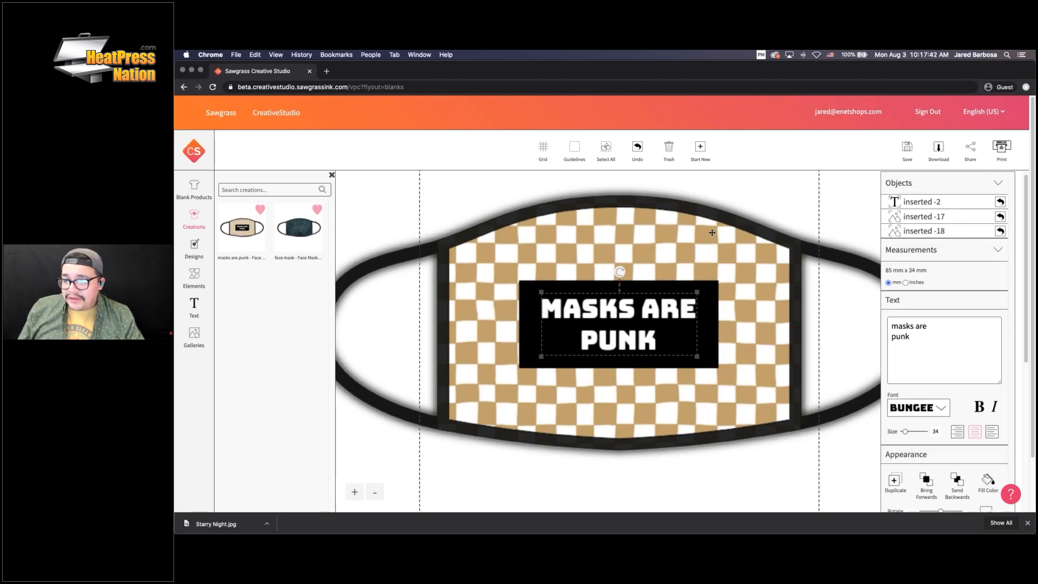
{"action": "left_click", "coordinate": [637, 148]}
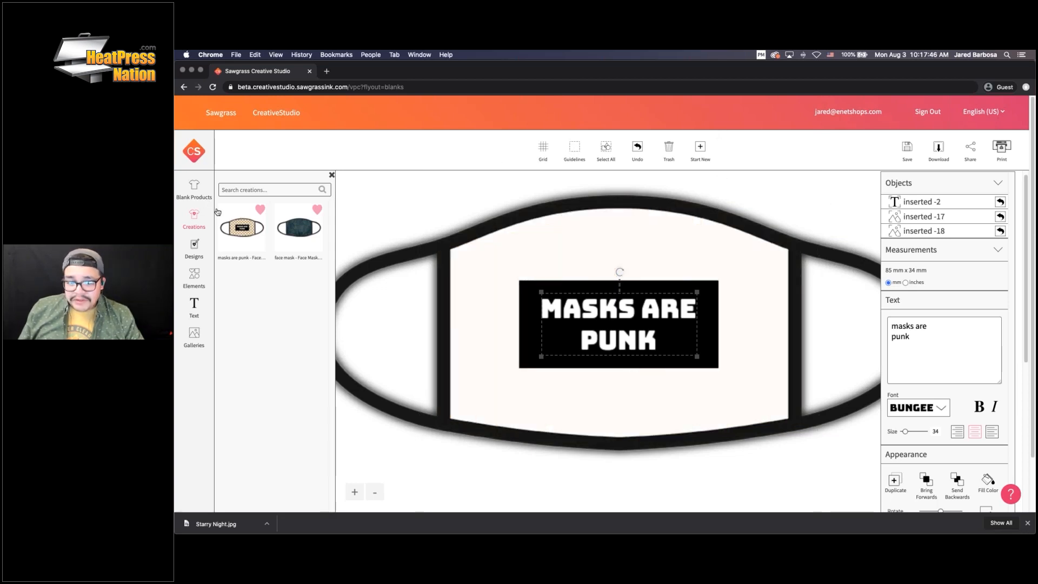
{"action": "left_click", "coordinate": [199, 193]}
{"action": "left_click", "coordinate": [196, 222]}
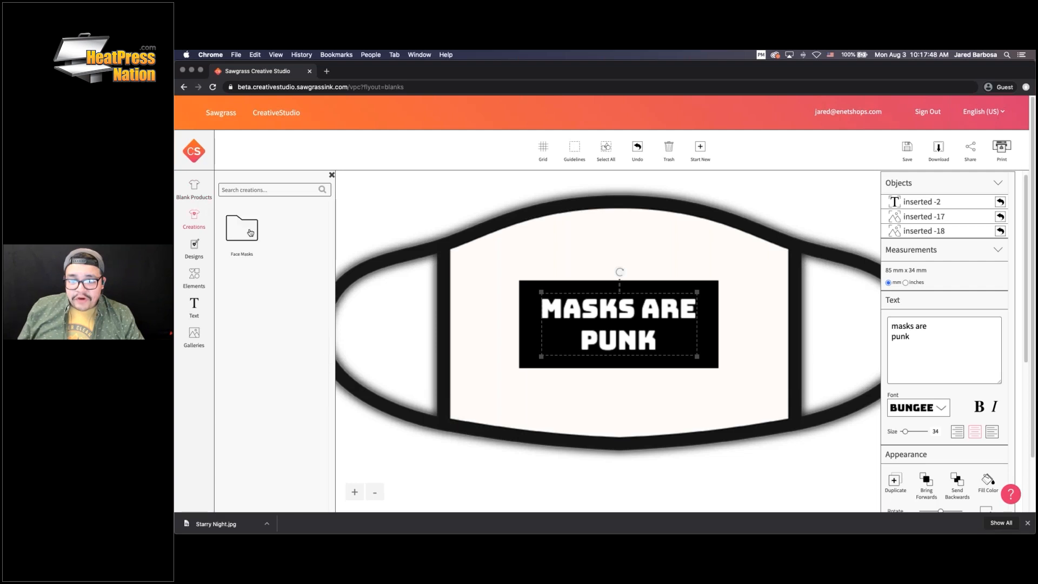
{"action": "left_click", "coordinate": [250, 236]}
{"action": "left_click", "coordinate": [289, 241]}
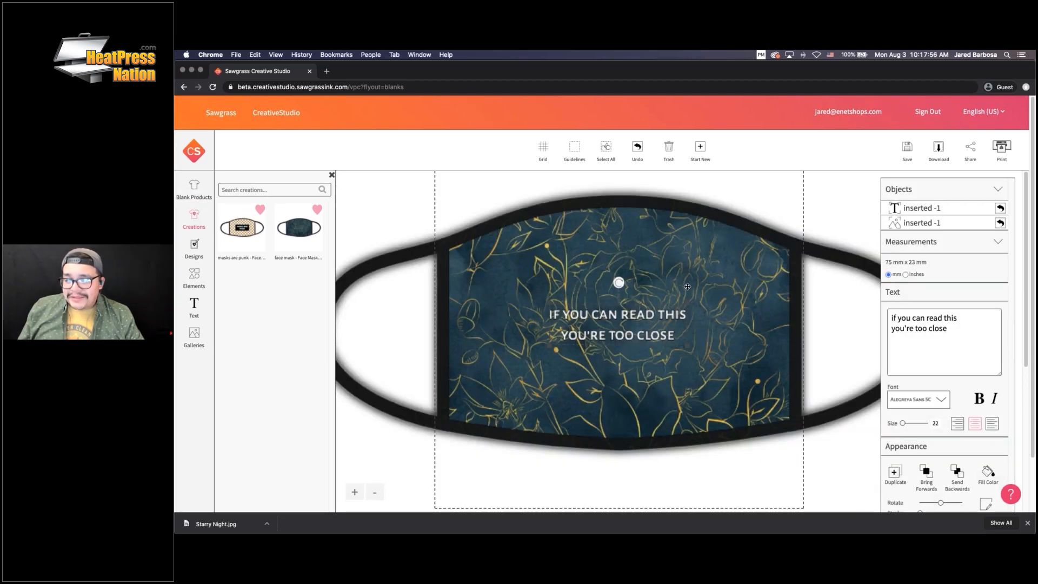
Search the Blank Products list for 'mask'
{"action": "left_click", "coordinate": [195, 189]}
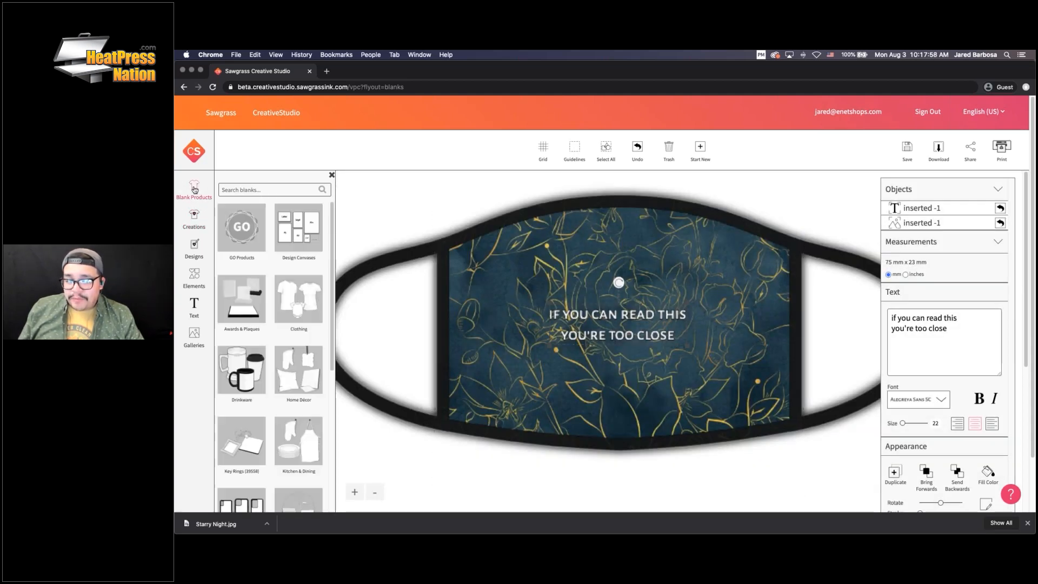
{"action": "left_click", "coordinate": [274, 191]}
{"action": "type", "text": "mask"}
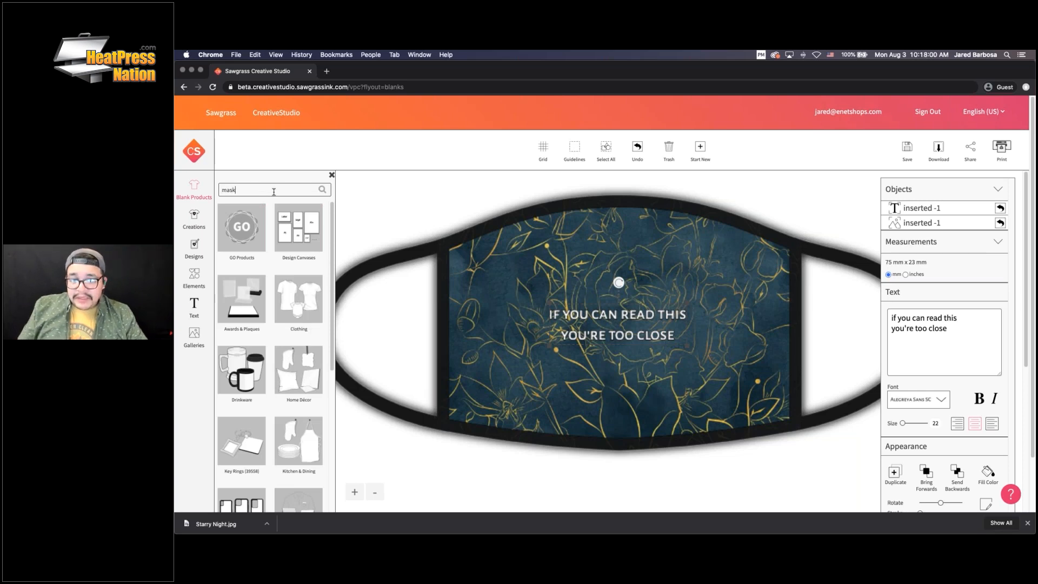
{"action": "key", "text": "Return"}
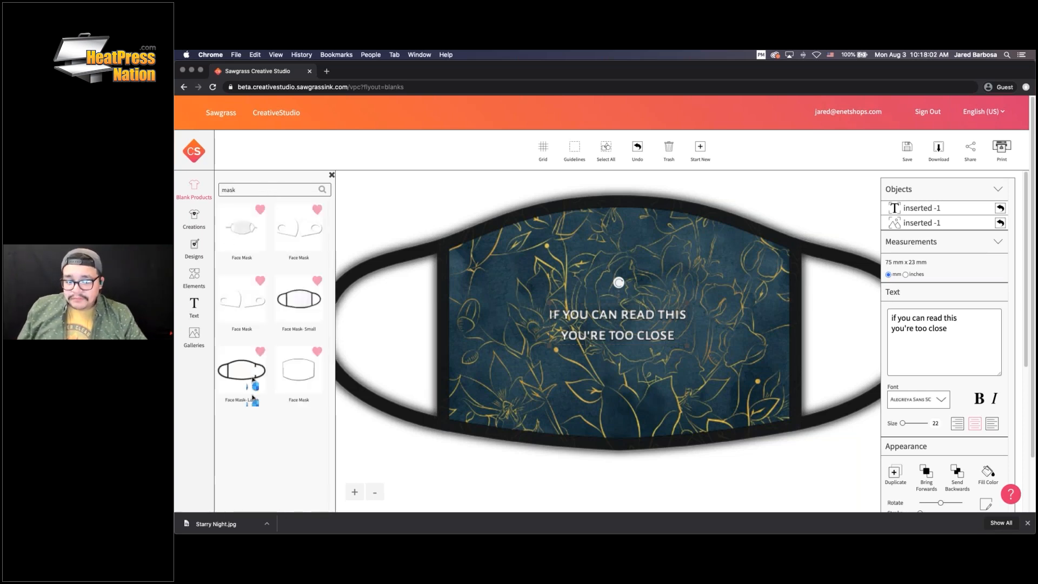
Switch to the Face Mask- Large blank and clear the floral design with Start New
{"action": "left_click", "coordinate": [249, 372]}
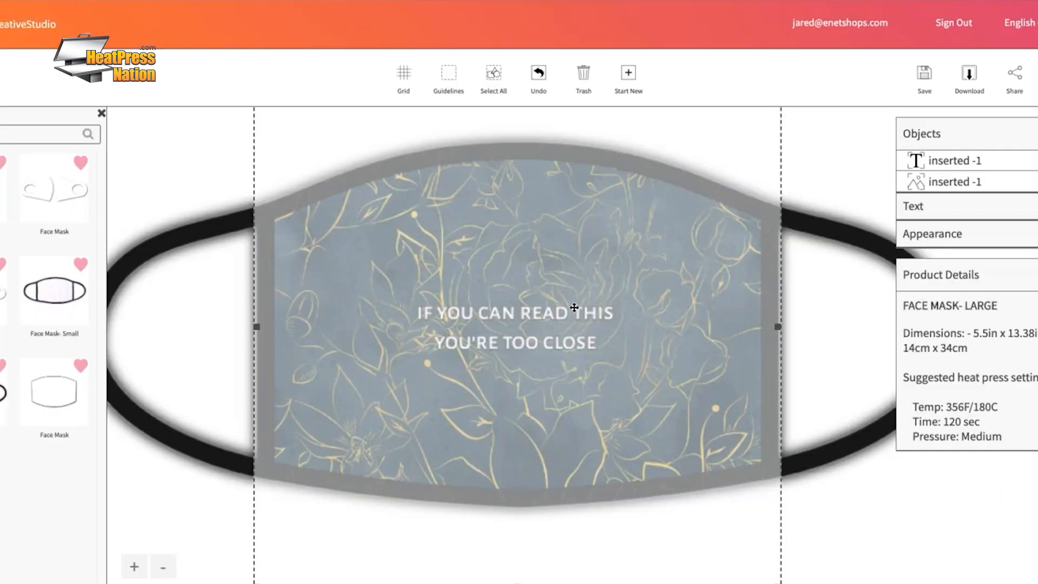
{"action": "left_click_drag", "start_coordinate": [574, 307], "coordinate": [517, 342]}
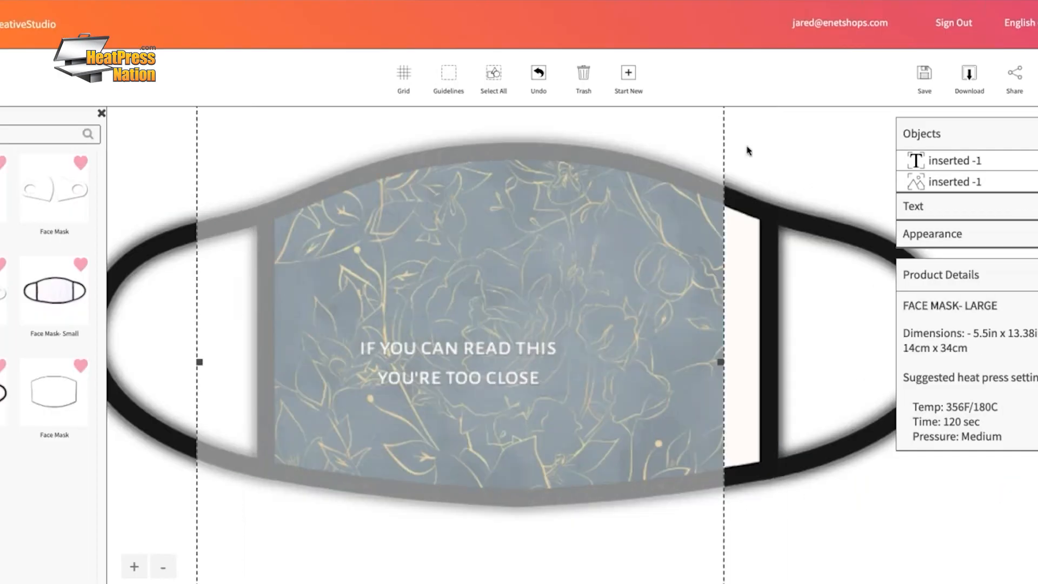
{"action": "left_click", "coordinate": [633, 83]}
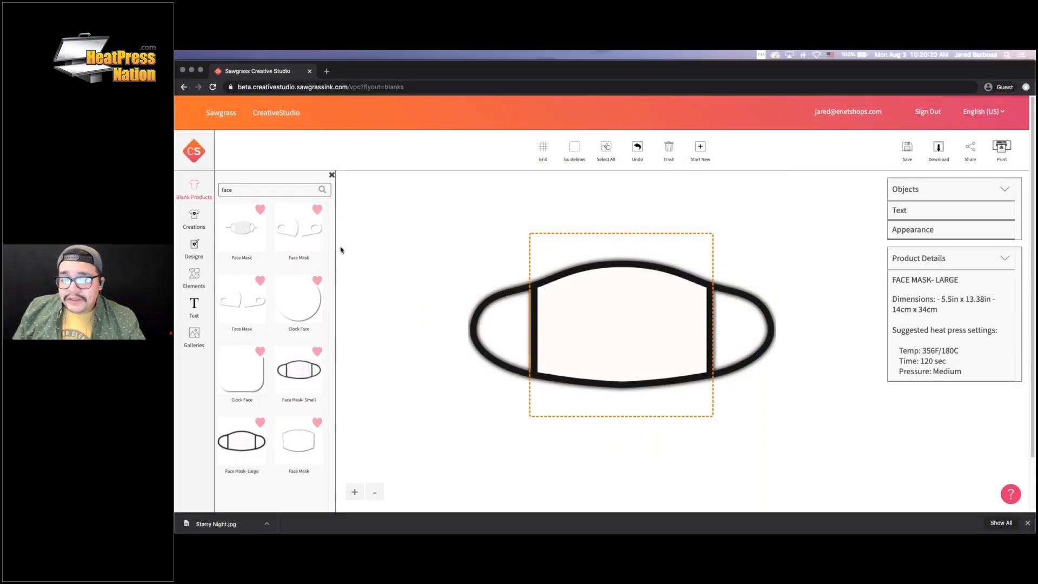
Browse the ready-made Designs and open the Christmas category
{"action": "left_click", "coordinate": [202, 219]}
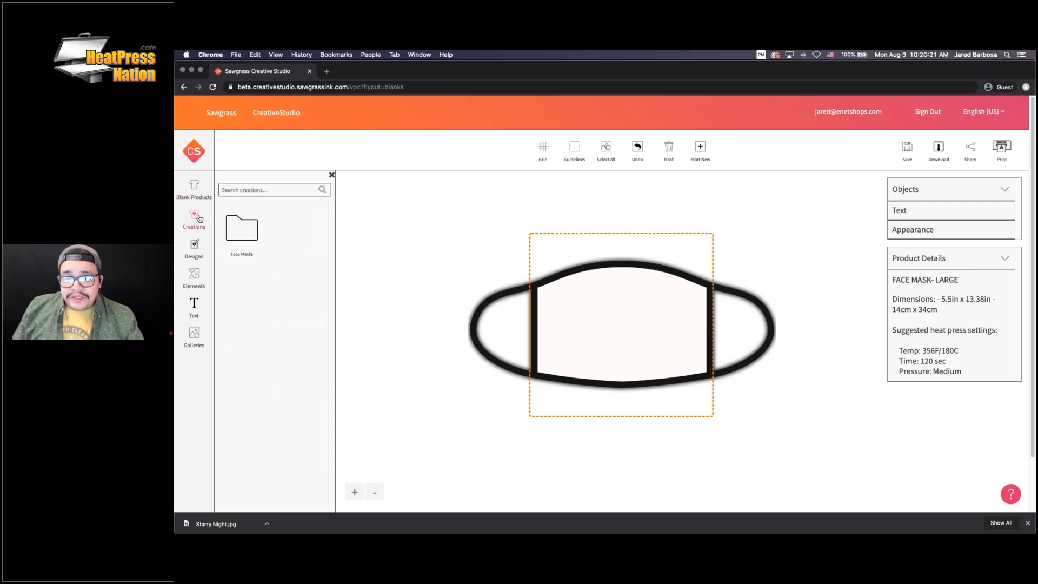
{"action": "left_click", "coordinate": [196, 248]}
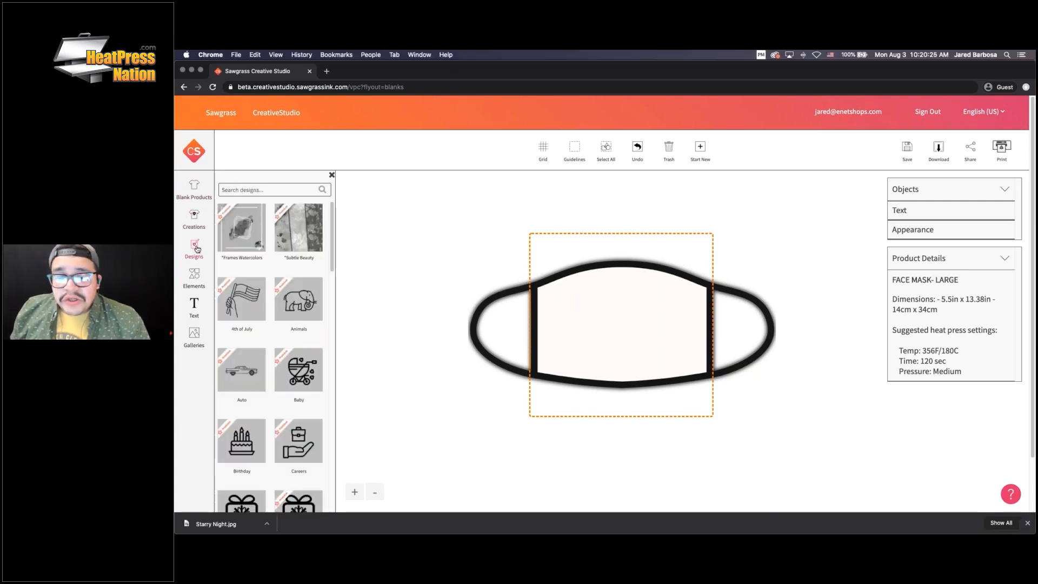
{"action": "scroll", "coordinate": [269, 265], "scroll_direction": "down", "scroll_amount": 4}
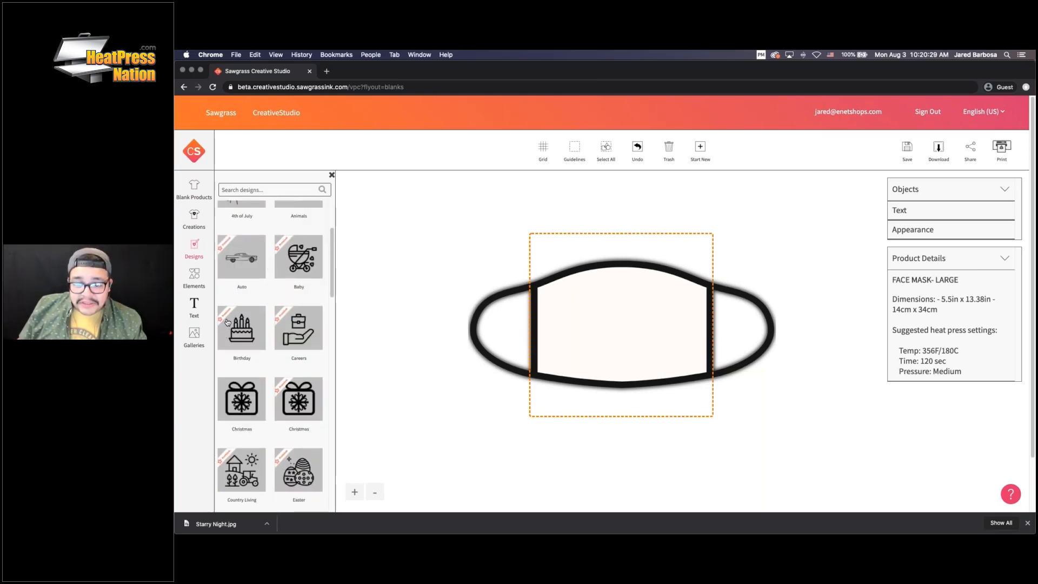
{"action": "left_click", "coordinate": [242, 327]}
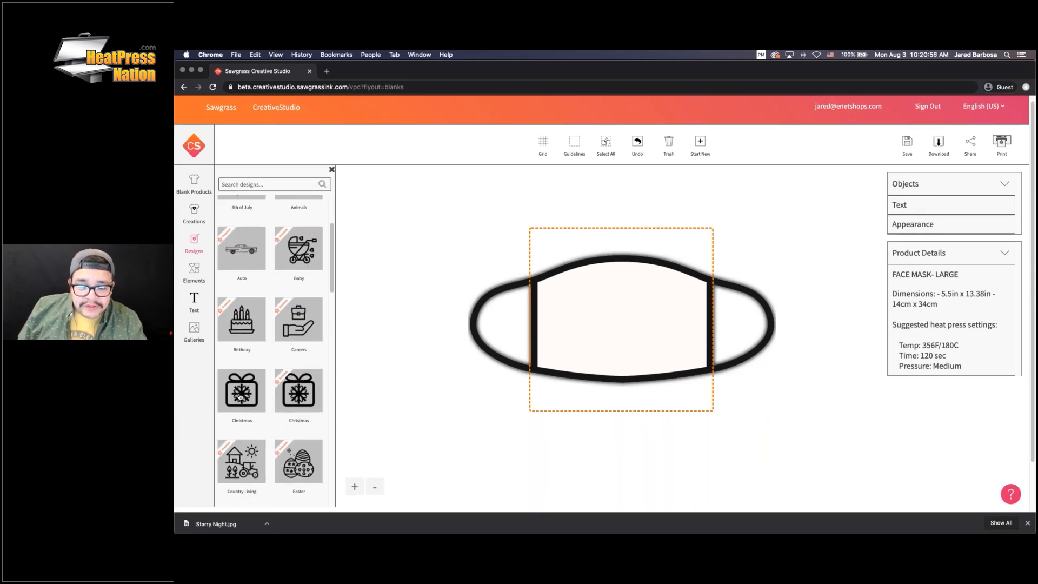
{"action": "scroll", "coordinate": [240, 396], "scroll_direction": "down", "scroll_amount": 1}
{"action": "left_click", "coordinate": [239, 378]}
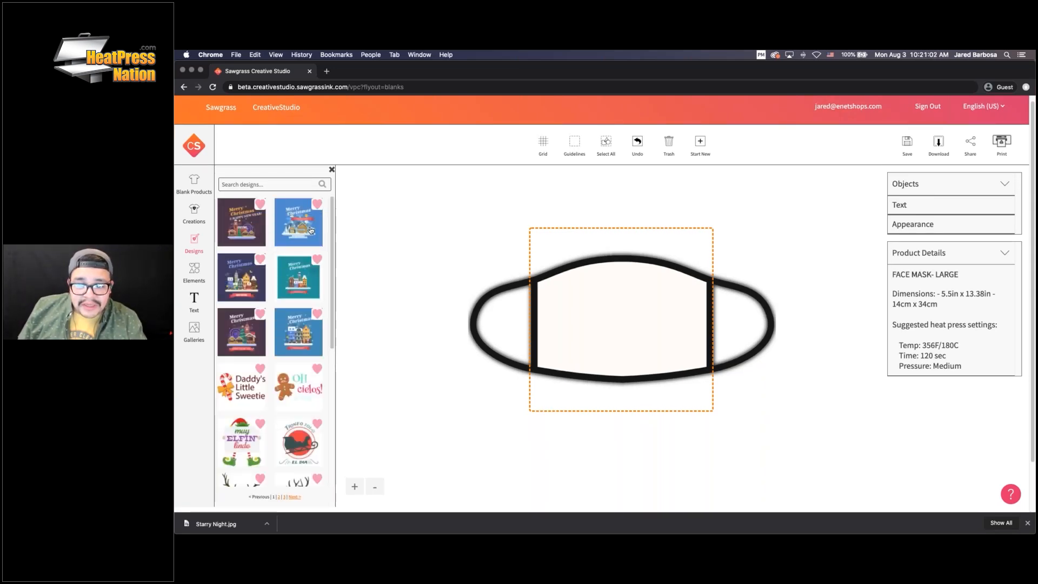
Place the sleigh design from page 2 of the Christmas designs on the mask
{"action": "scroll", "coordinate": [304, 357], "scroll_direction": "down", "scroll_amount": 2}
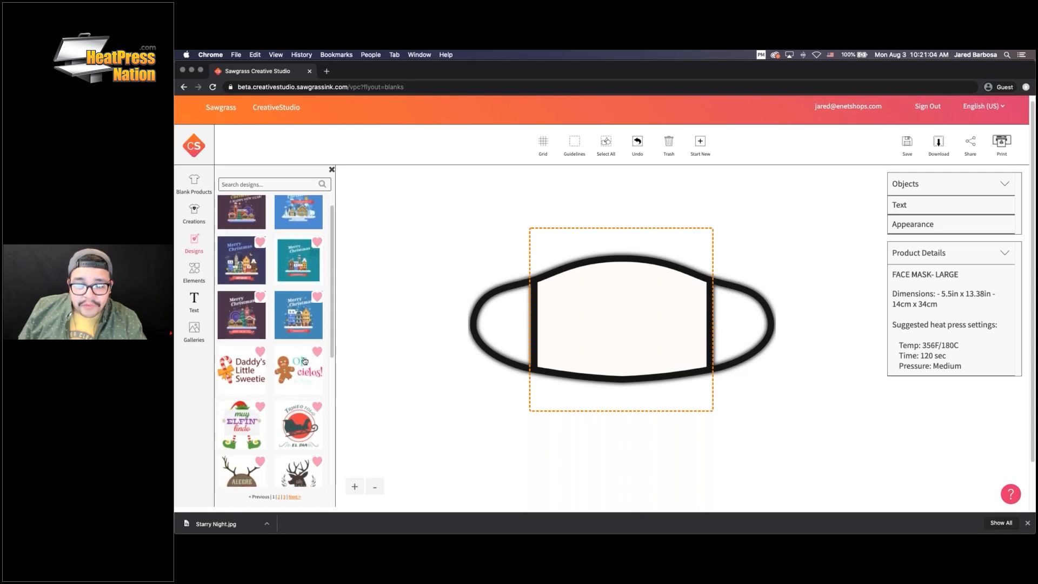
{"action": "scroll", "coordinate": [303, 357], "scroll_direction": "down", "scroll_amount": 5}
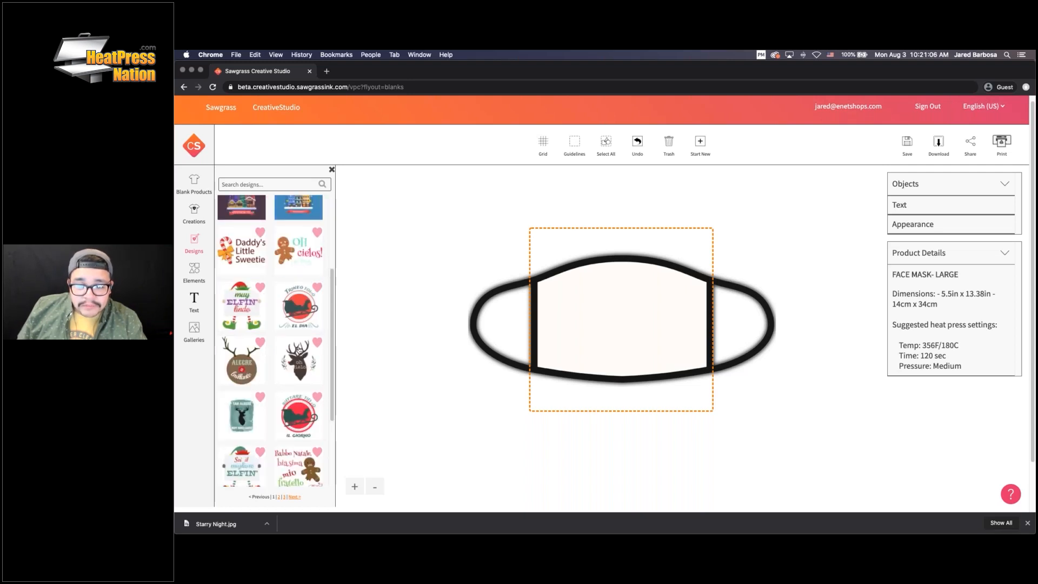
{"action": "scroll", "coordinate": [299, 349], "scroll_direction": "down", "scroll_amount": 3}
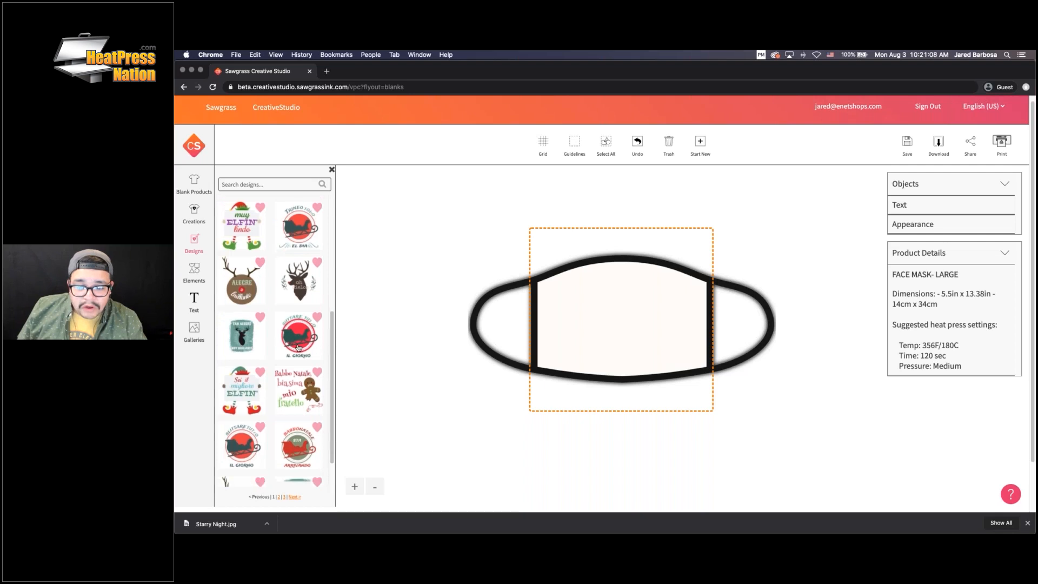
{"action": "scroll", "coordinate": [299, 348], "scroll_direction": "down", "scroll_amount": 2}
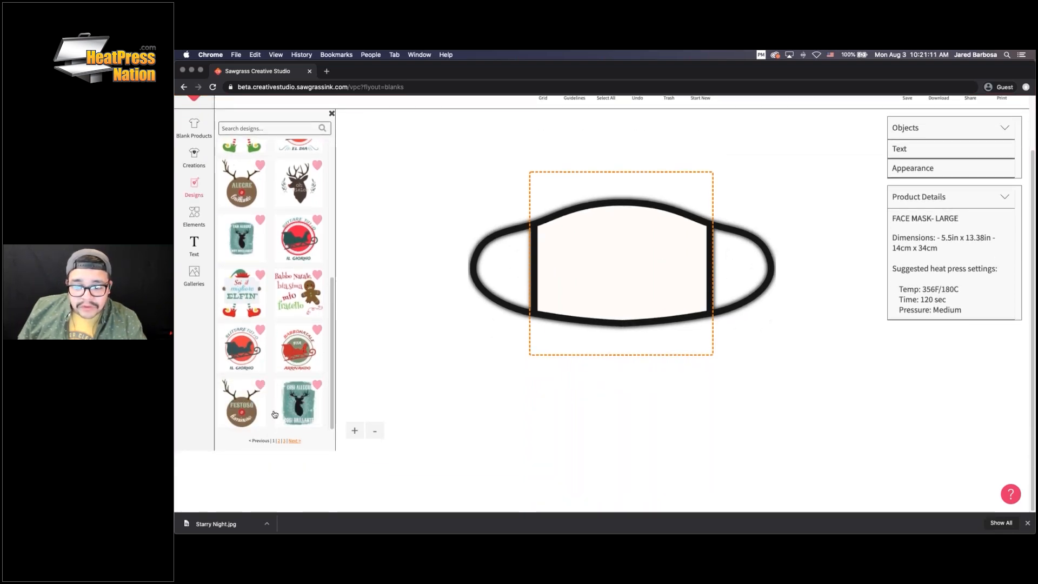
{"action": "left_click", "coordinate": [278, 440]}
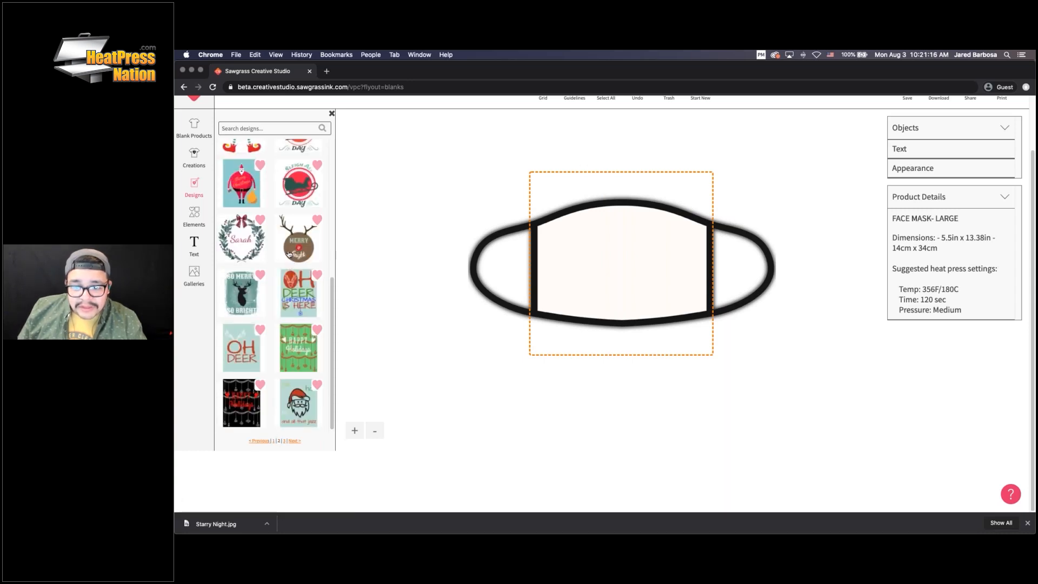
{"action": "left_click", "coordinate": [299, 185]}
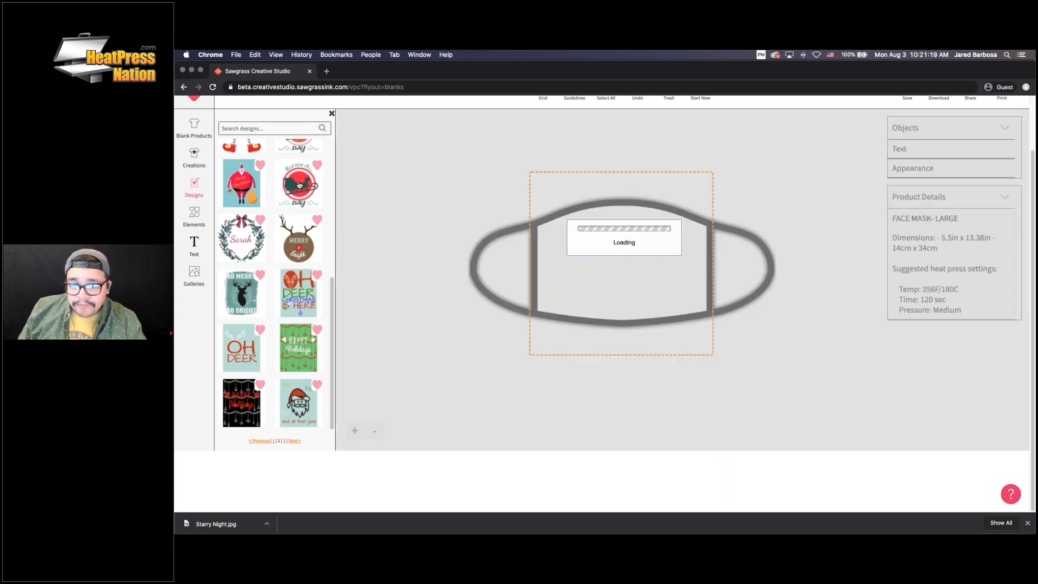
Select all parts of the sleigh design and scale it down to fit the mask
{"action": "scroll", "coordinate": [835, 267], "scroll_direction": "up", "scroll_amount": 2}
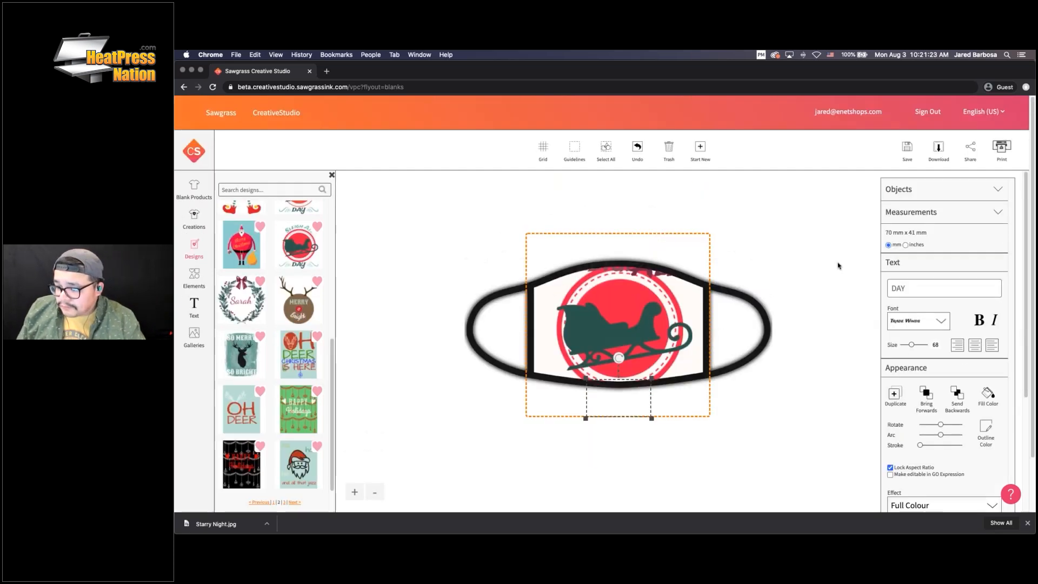
{"action": "left_click", "coordinate": [605, 150]}
{"action": "left_click_drag", "start_coordinate": [699, 263], "coordinate": [623, 329]}
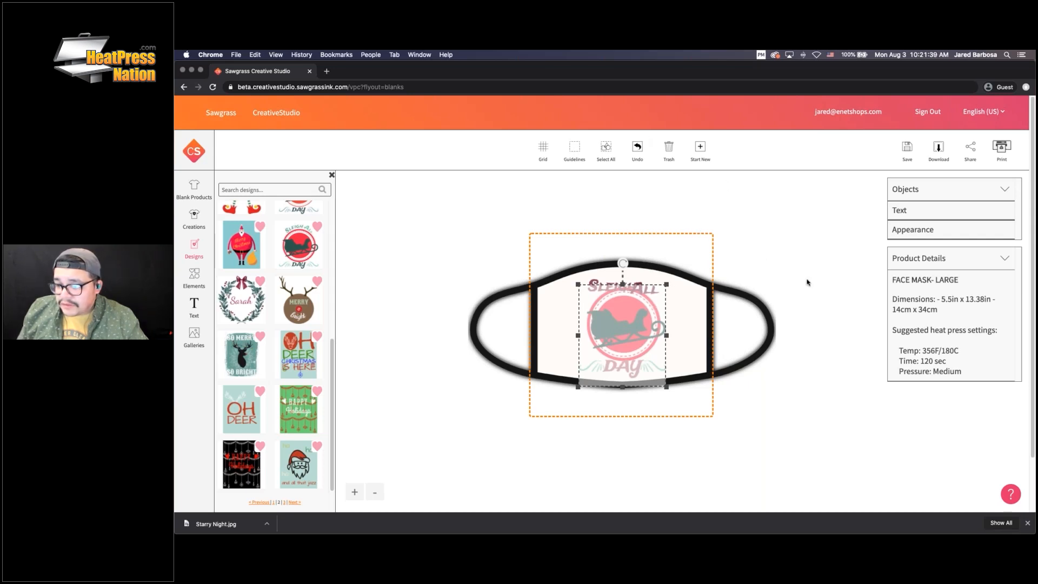
Move the overlapping 'Sleigh' and 'All' words apart so they no longer overlap
{"action": "left_click", "coordinate": [1000, 192]}
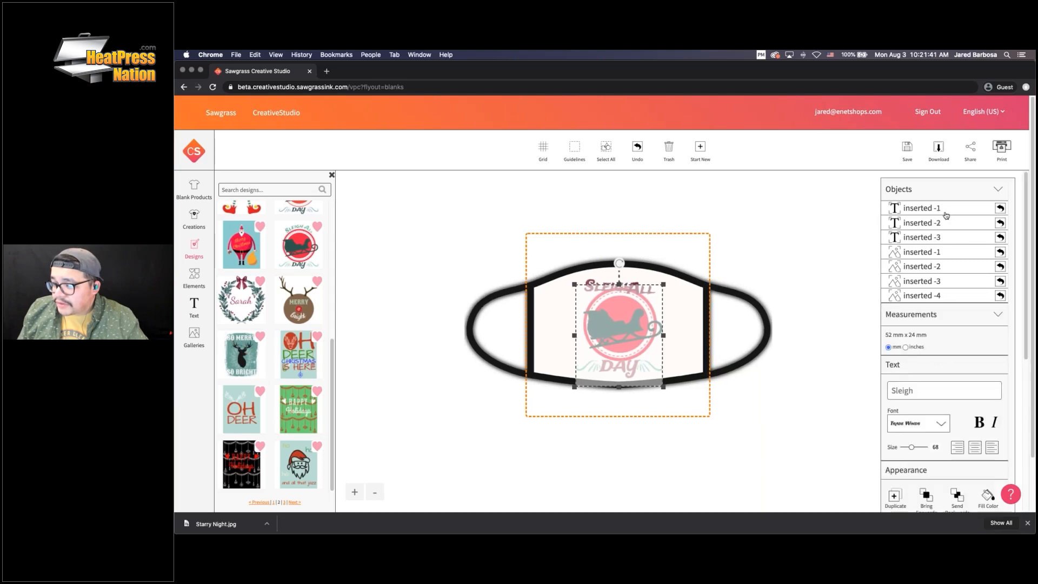
{"action": "left_click", "coordinate": [943, 212]}
{"action": "scroll", "coordinate": [950, 363], "scroll_direction": "down", "scroll_amount": 5}
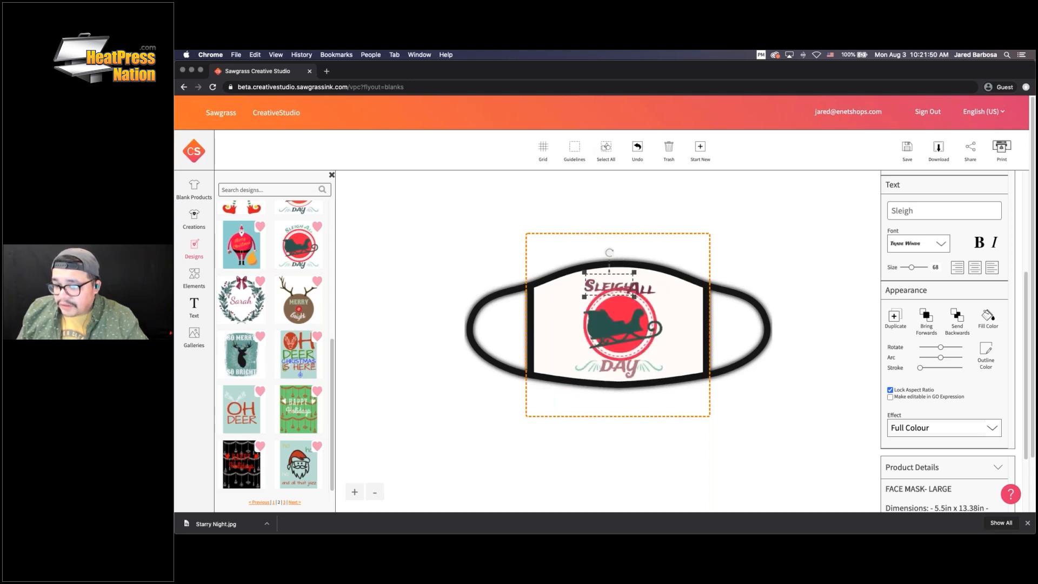
{"action": "left_click", "coordinate": [648, 291]}
{"action": "mouse_move", "coordinate": [649, 290]}
{"action": "left_mouse_down"}
{"action": "mouse_move", "coordinate": [604, 290]}
{"action": "mouse_move", "coordinate": [644, 289]}
{"action": "left_mouse_up"}
{"action": "left_click", "coordinate": [609, 289]}
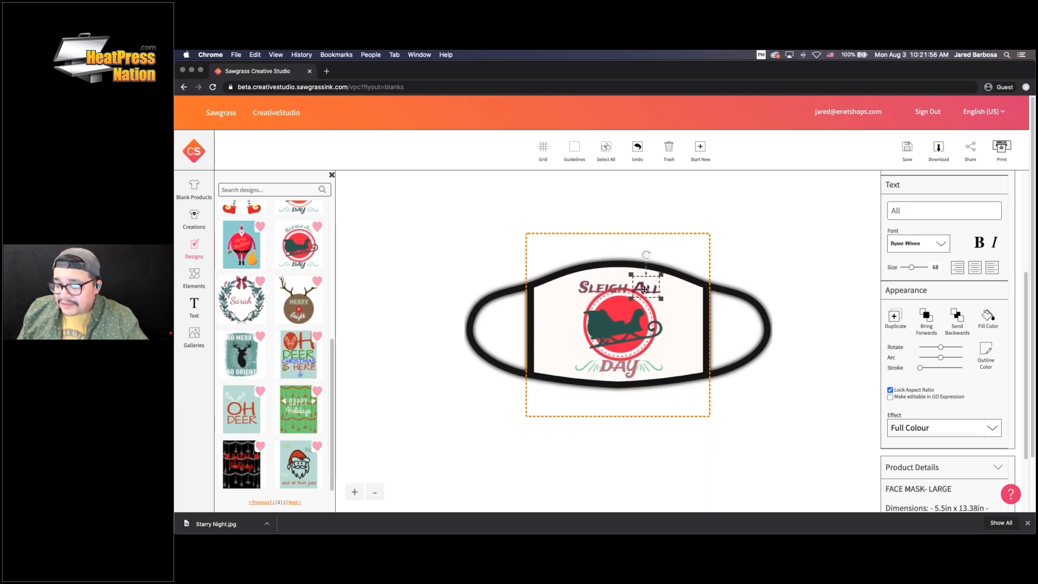
{"action": "left_click", "coordinate": [672, 292]}
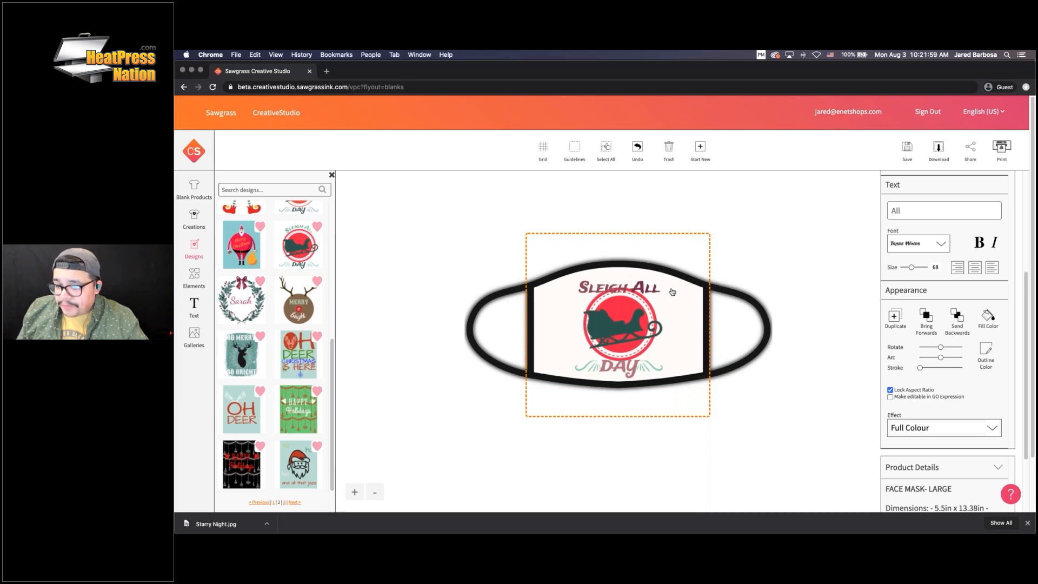
{"action": "left_click", "coordinate": [602, 286]}
{"action": "left_click", "coordinate": [642, 286]}
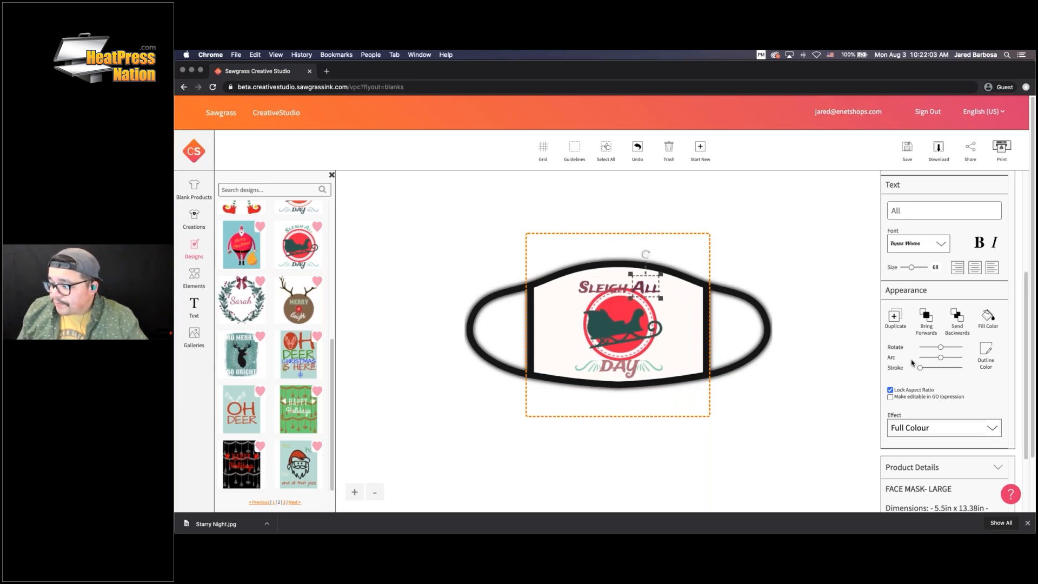
Try the Embroidered and Laser Gold print effects, revert to Full Colour, then select the word ALL
{"action": "scroll", "coordinate": [967, 404], "scroll_direction": "down", "scroll_amount": 3}
{"action": "left_click", "coordinate": [991, 353]}
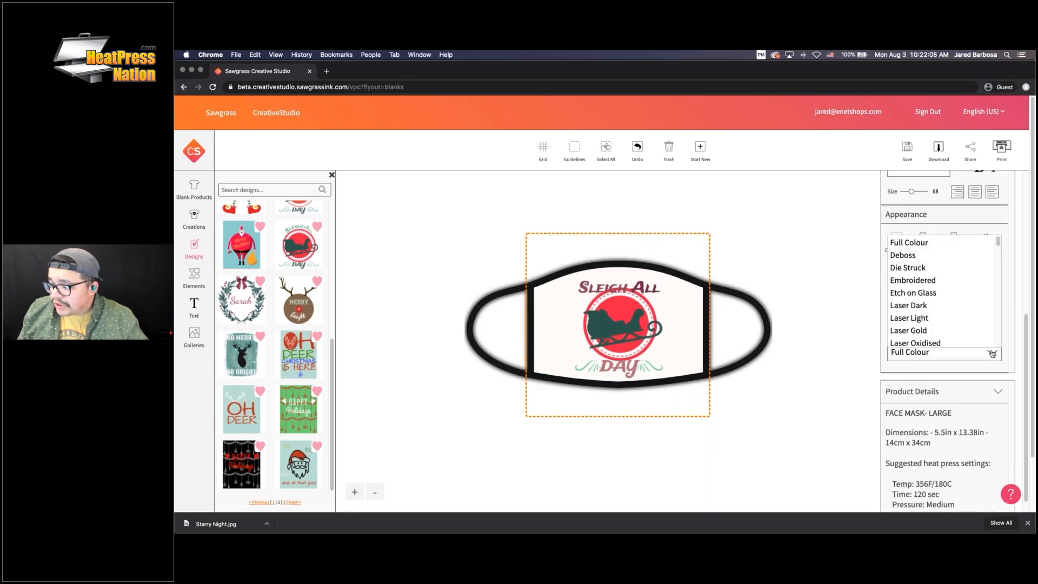
{"action": "left_click", "coordinate": [993, 354]}
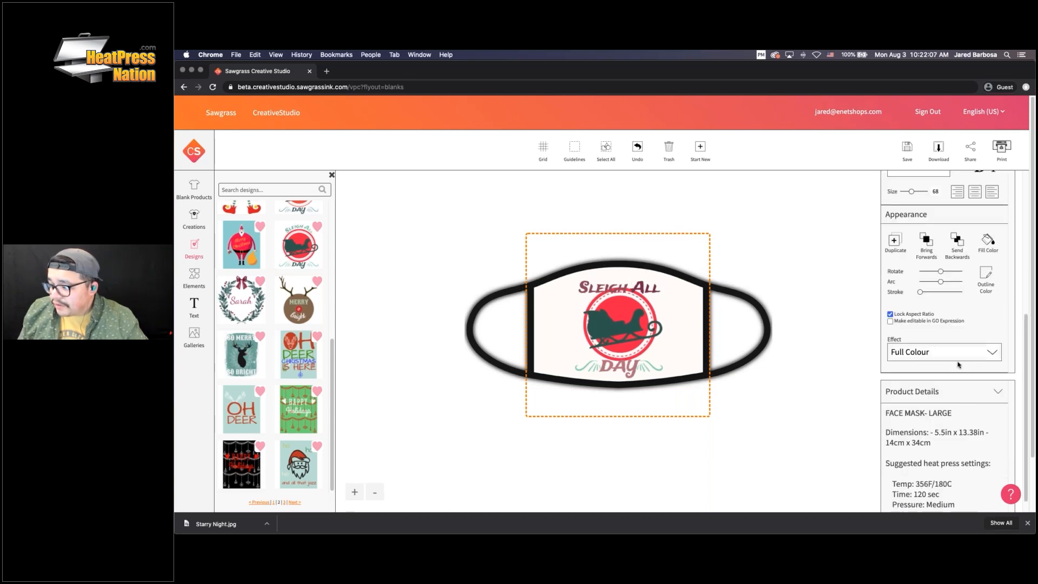
{"action": "left_click", "coordinate": [961, 357]}
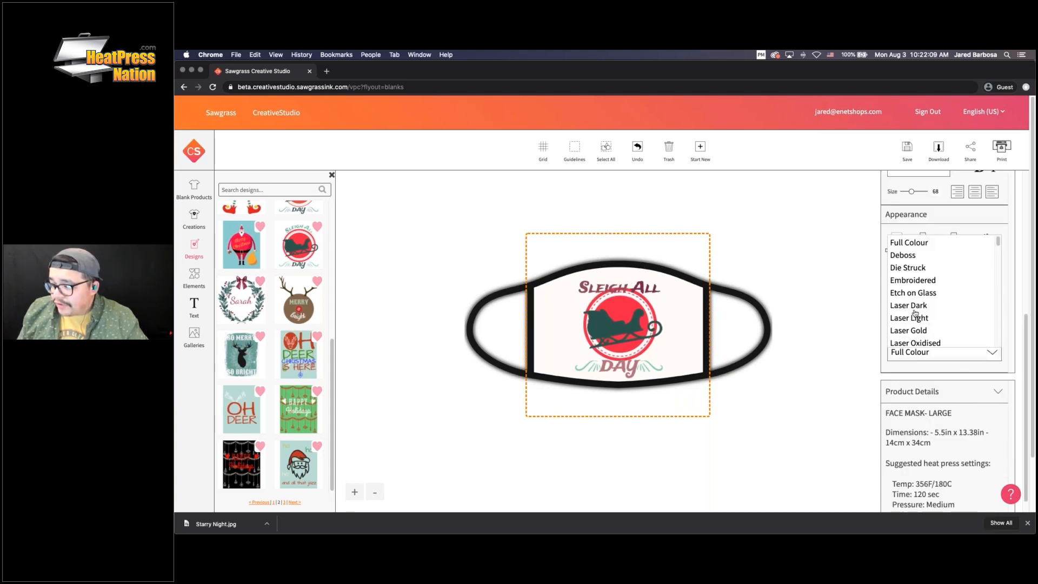
{"action": "left_click", "coordinate": [916, 282]}
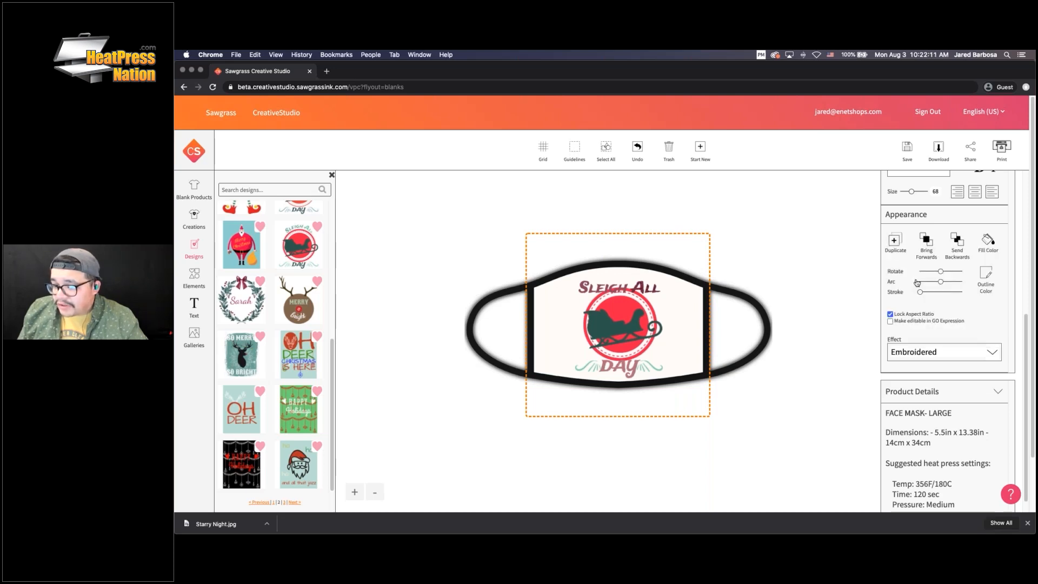
{"action": "left_click", "coordinate": [922, 350]}
{"action": "left_click", "coordinate": [914, 330]}
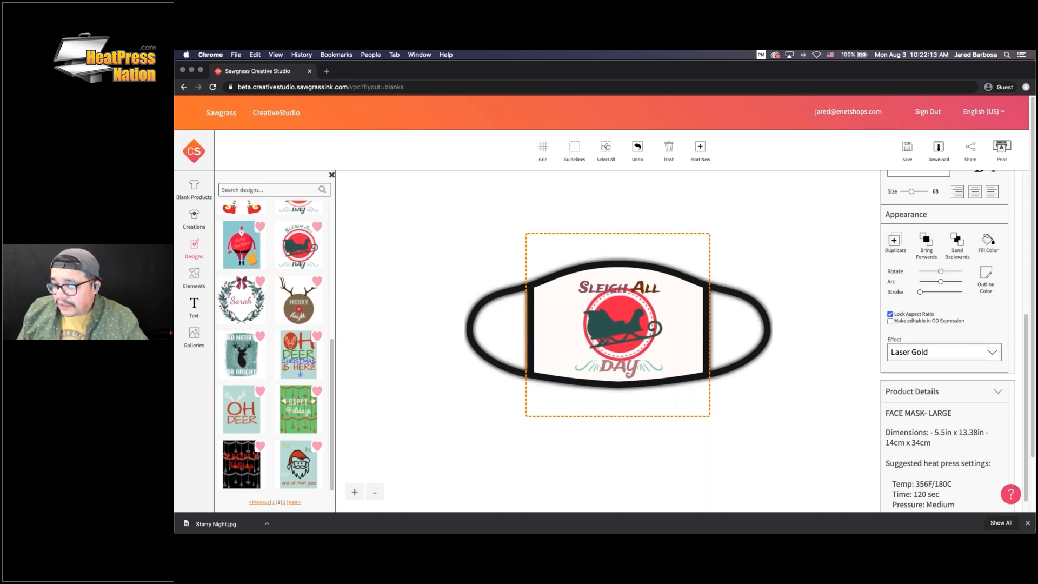
{"action": "left_click", "coordinate": [921, 349]}
{"action": "left_click", "coordinate": [913, 241]}
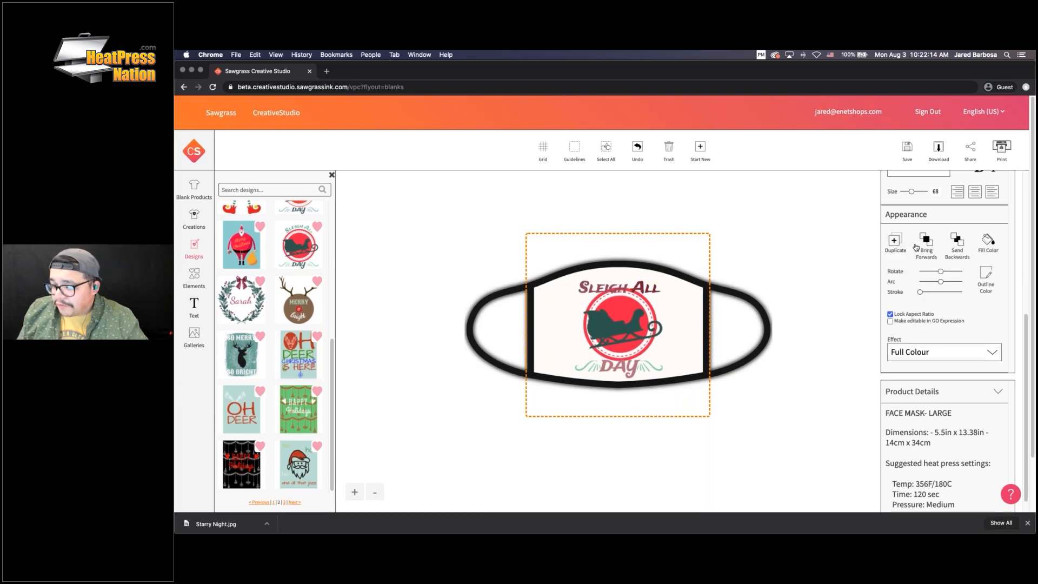
{"action": "scroll", "coordinate": [970, 403], "scroll_direction": "up", "scroll_amount": 2}
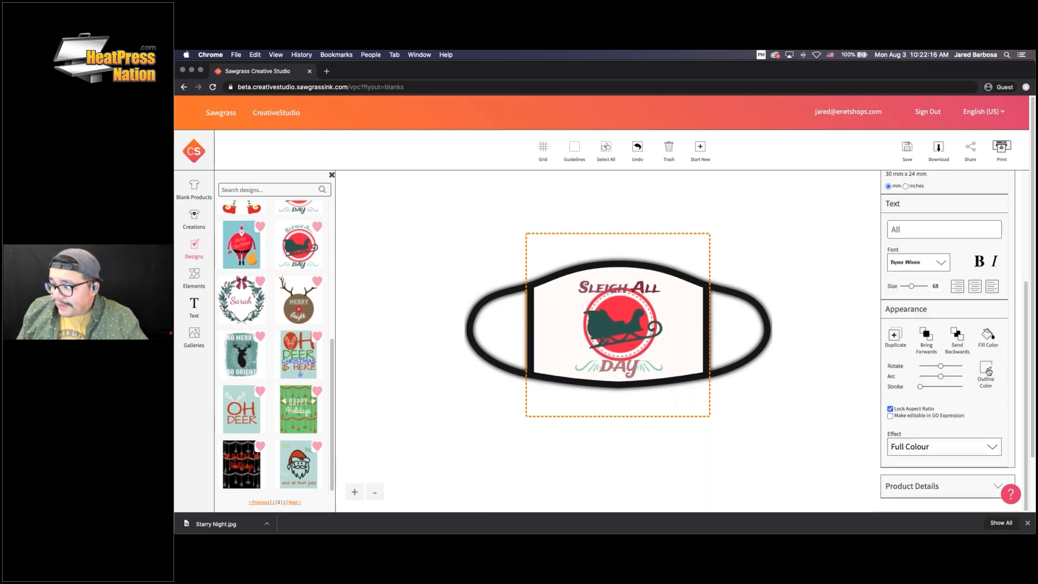
{"action": "left_click", "coordinate": [645, 287]}
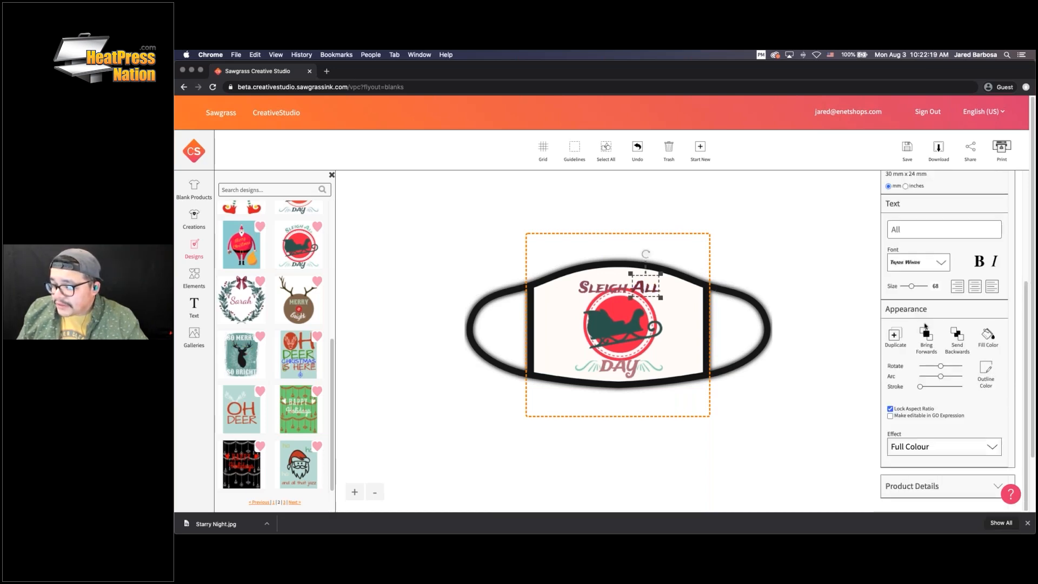
Set the fill colour of the ALL and SLEIGH words to teal
{"action": "left_click", "coordinate": [987, 335]}
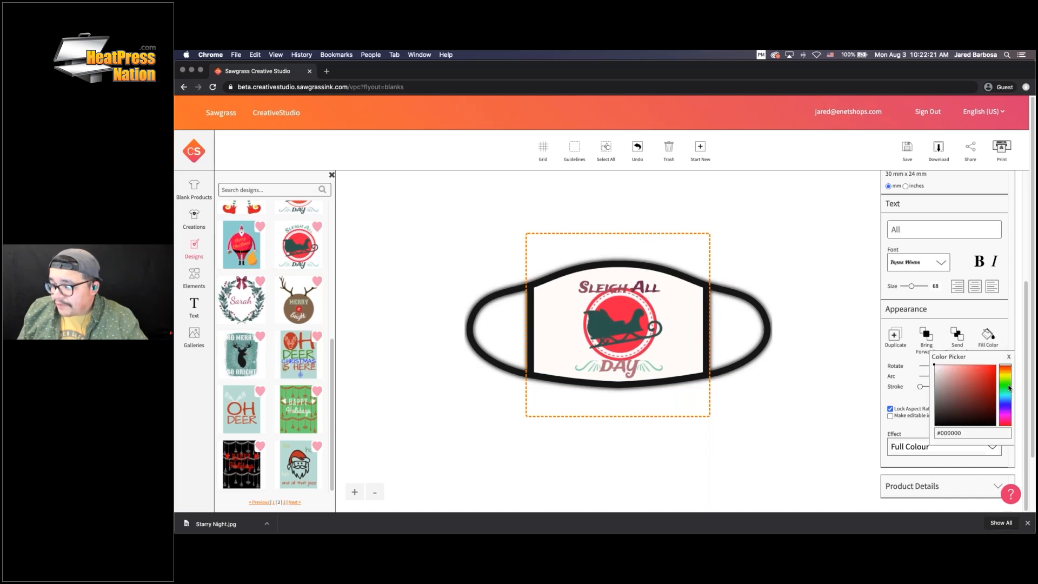
{"action": "mouse_move", "coordinate": [1008, 387]}
{"action": "left_mouse_down"}
{"action": "mouse_move", "coordinate": [1008, 398]}
{"action": "mouse_move", "coordinate": [988, 374]}
{"action": "mouse_move", "coordinate": [986, 382]}
{"action": "left_mouse_up"}
{"action": "left_click", "coordinate": [988, 368]}
{"action": "left_click", "coordinate": [599, 288]}
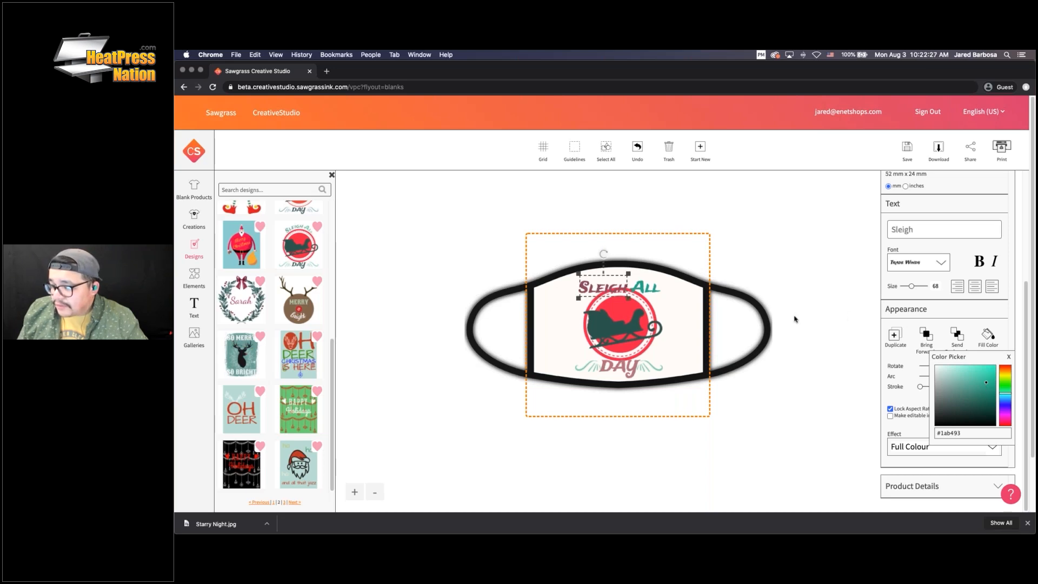
{"action": "left_click_drag", "start_coordinate": [987, 384], "coordinate": [979, 386]}
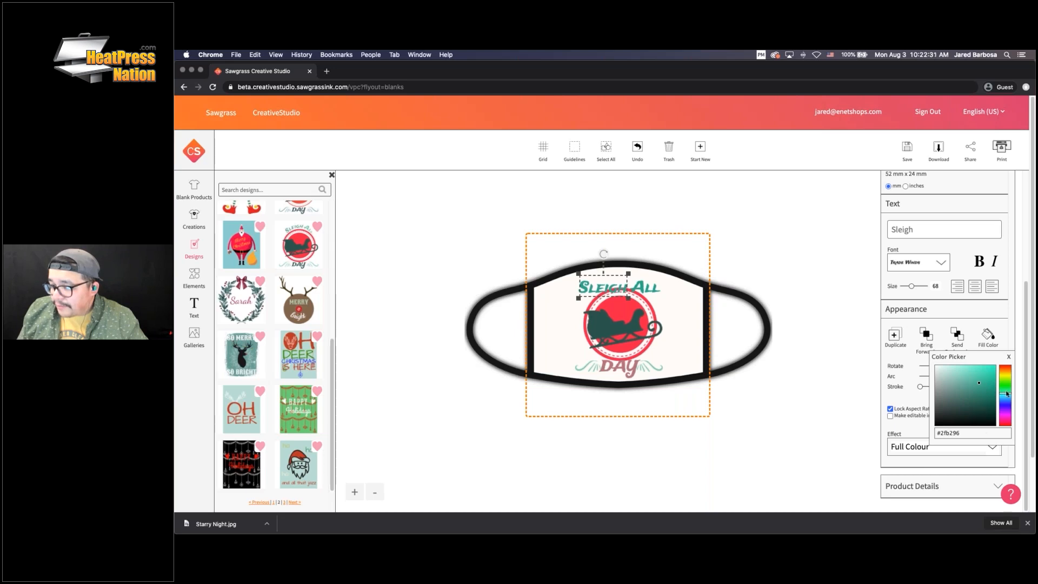
{"action": "left_click", "coordinate": [1009, 356]}
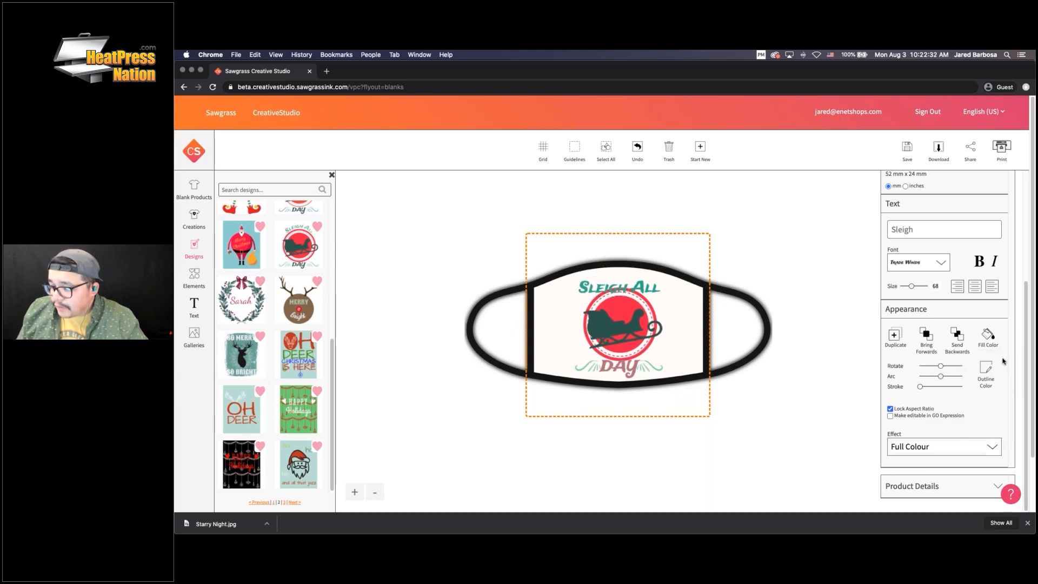
Recolour the sleigh graphic red and its circle green (#4bb95e), then select all elements
{"action": "left_click", "coordinate": [606, 331]}
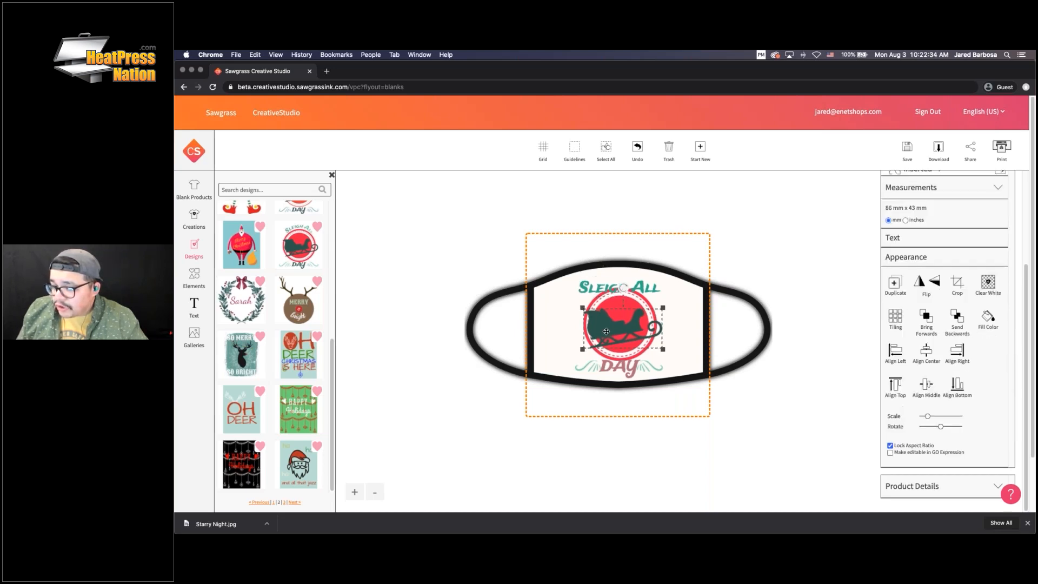
{"action": "left_click", "coordinate": [990, 318]}
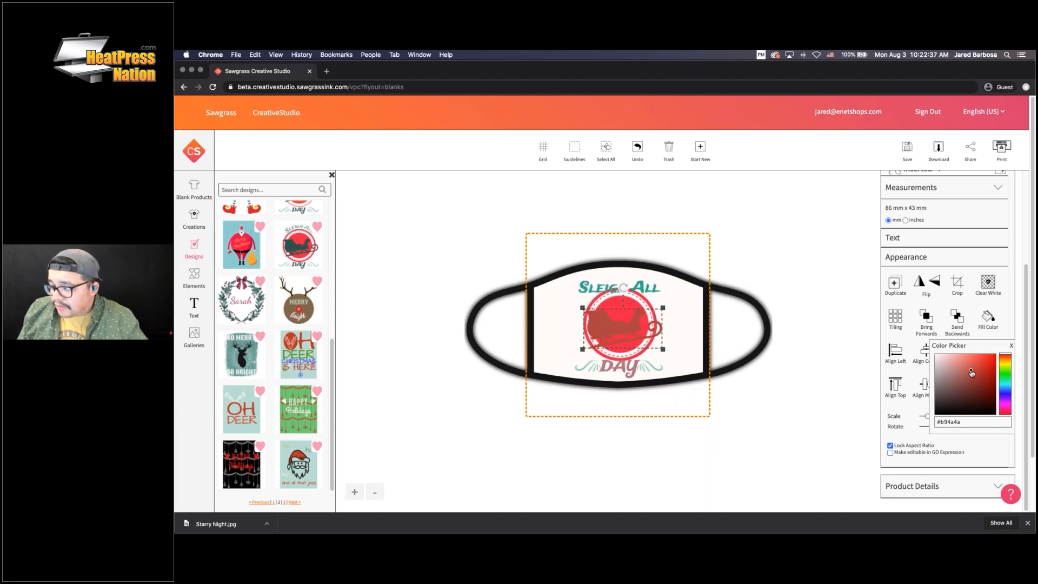
{"action": "left_click", "coordinate": [643, 300]}
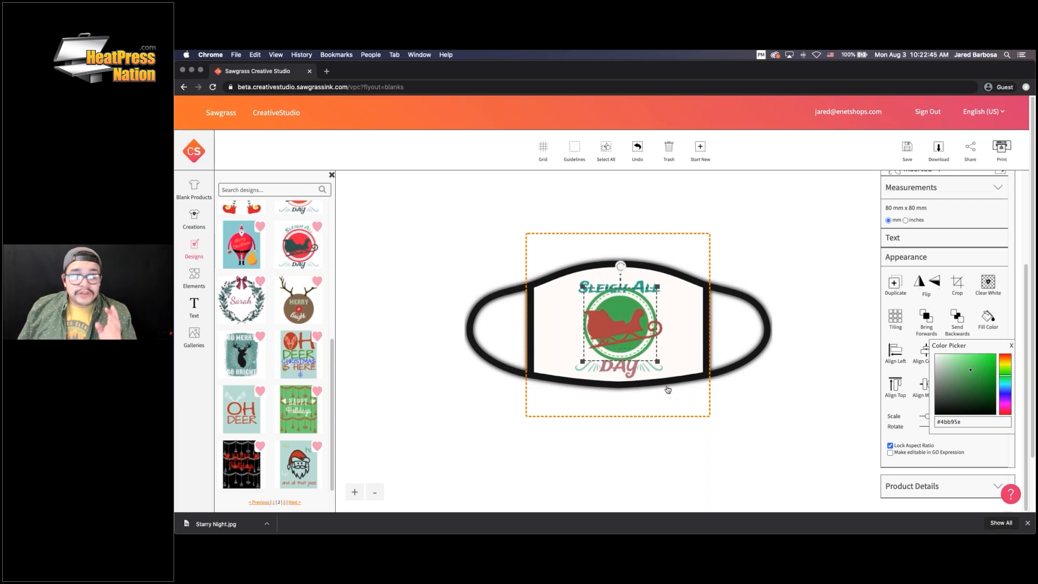
{"action": "left_click", "coordinate": [607, 150]}
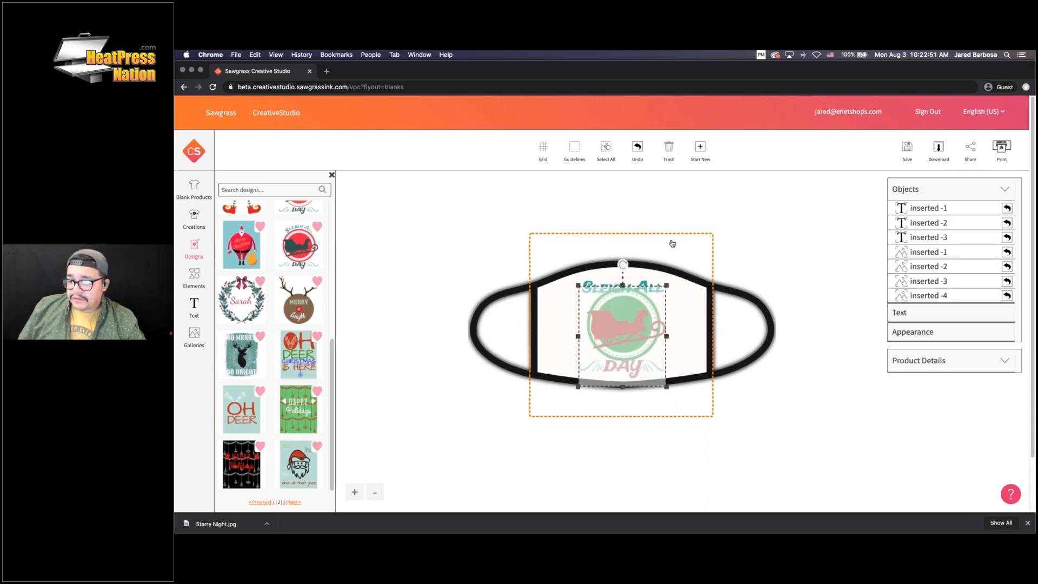
Start a new design and place the Sarah wreath design on the mask
{"action": "left_click", "coordinate": [701, 148]}
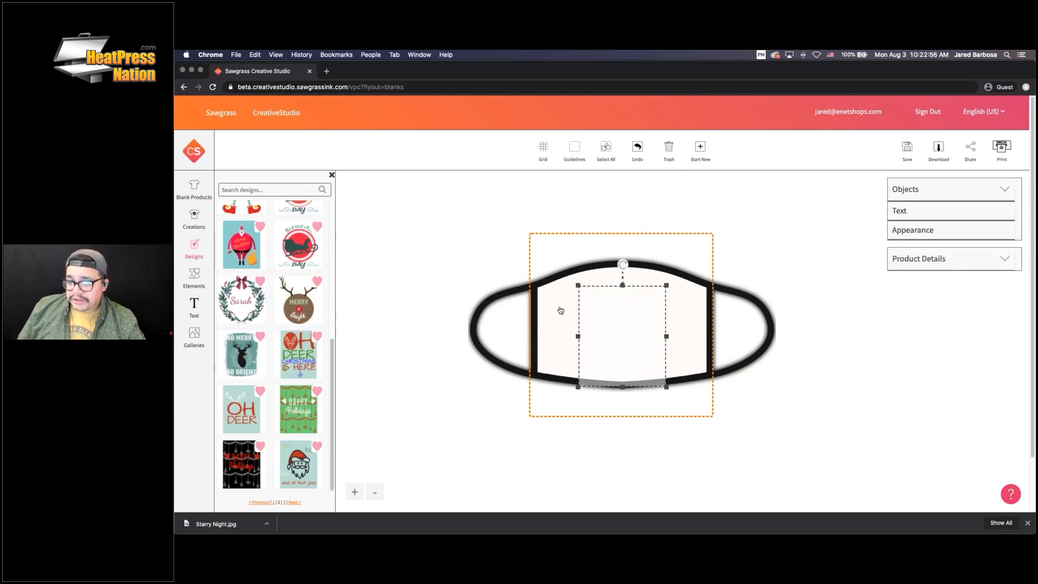
{"action": "left_click", "coordinate": [242, 303]}
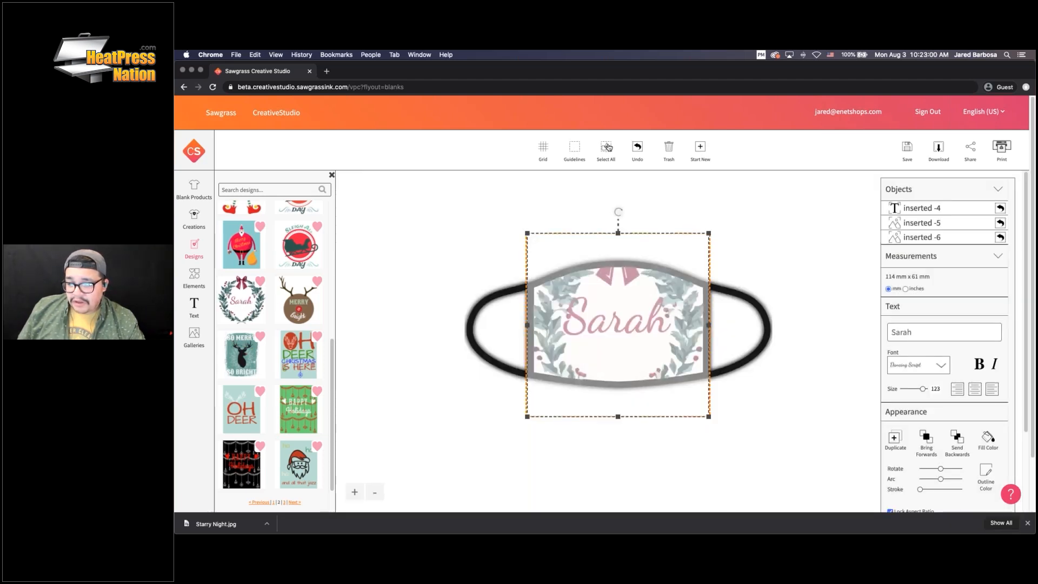
{"action": "left_click", "coordinate": [606, 147]}
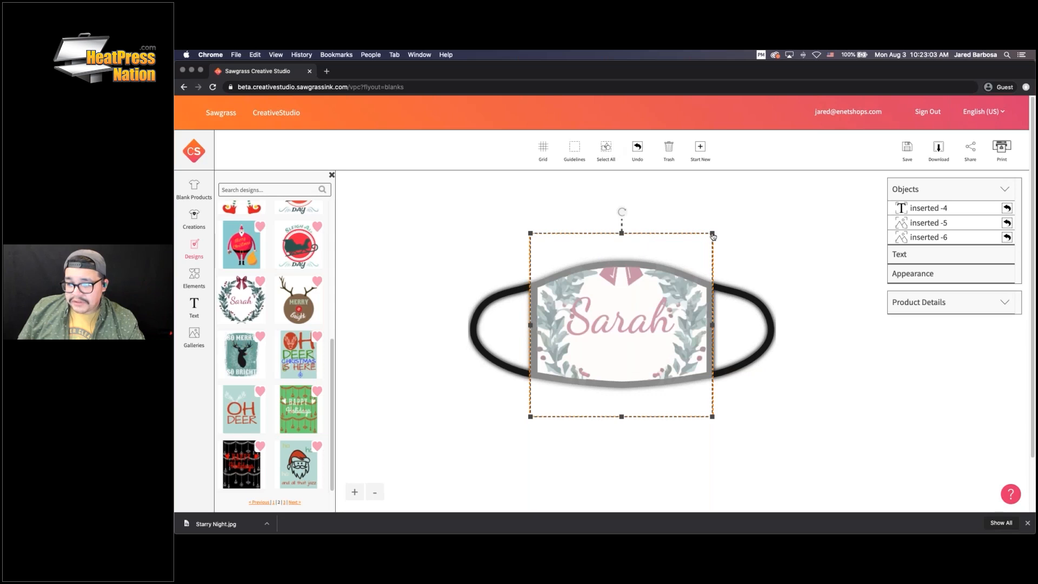
Shrink the wreath design into the mask centre, then trash it
{"action": "left_click_drag", "start_coordinate": [711, 234], "coordinate": [668, 277]}
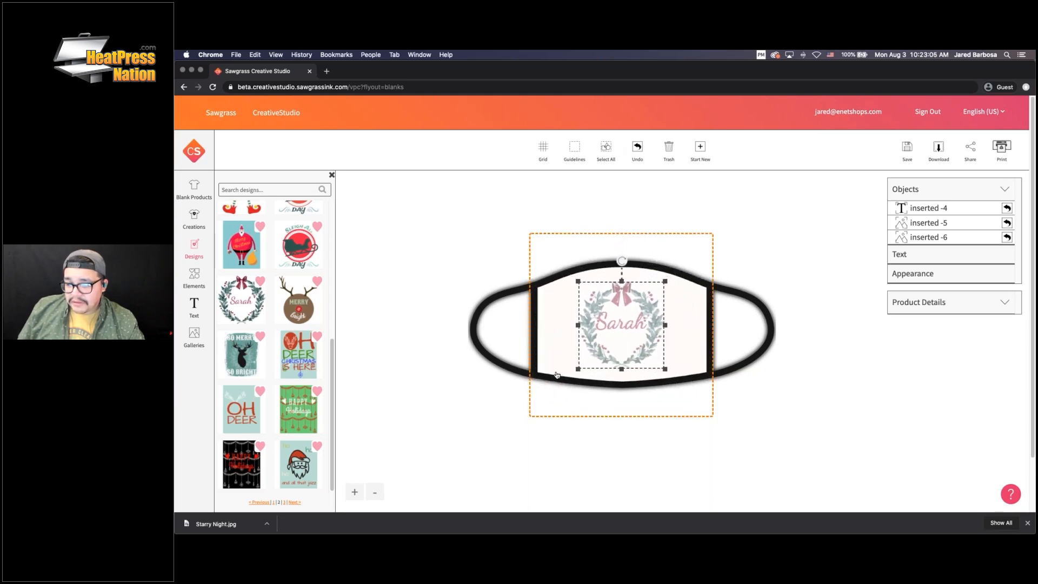
{"action": "left_click_drag", "start_coordinate": [575, 278], "coordinate": [578, 281]}
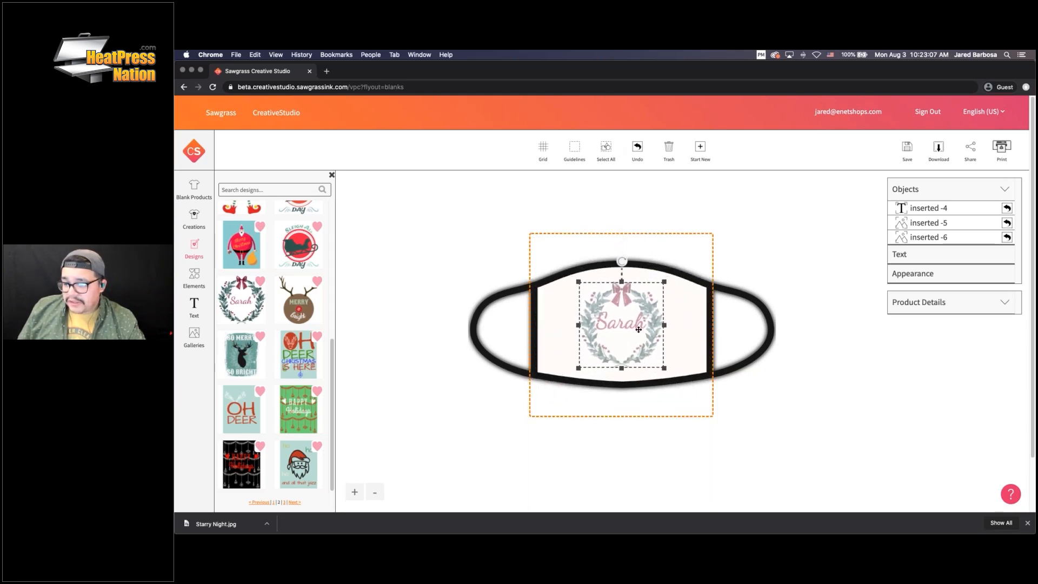
{"action": "left_click", "coordinate": [608, 150]}
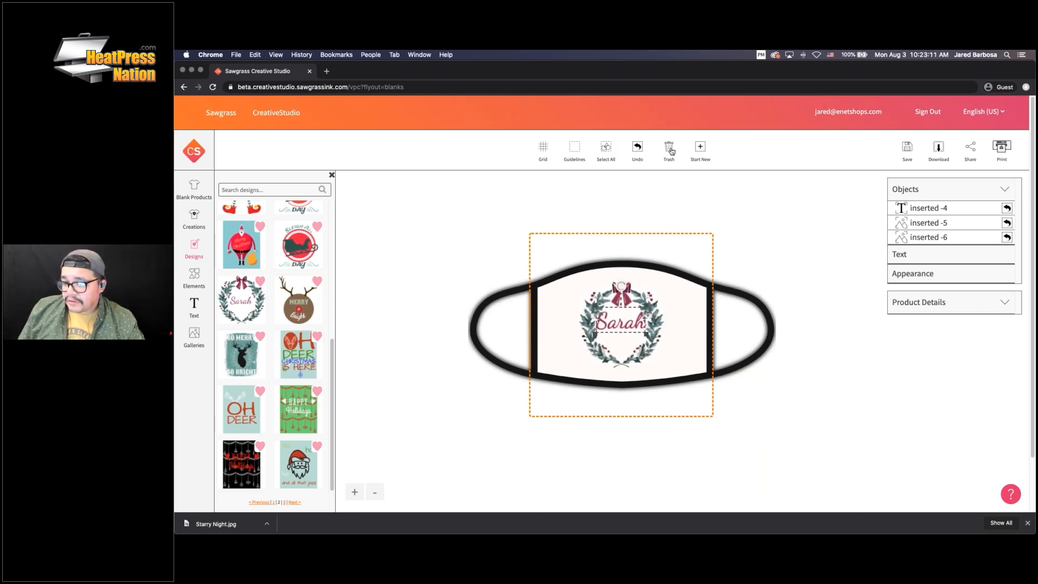
{"action": "left_click", "coordinate": [701, 151]}
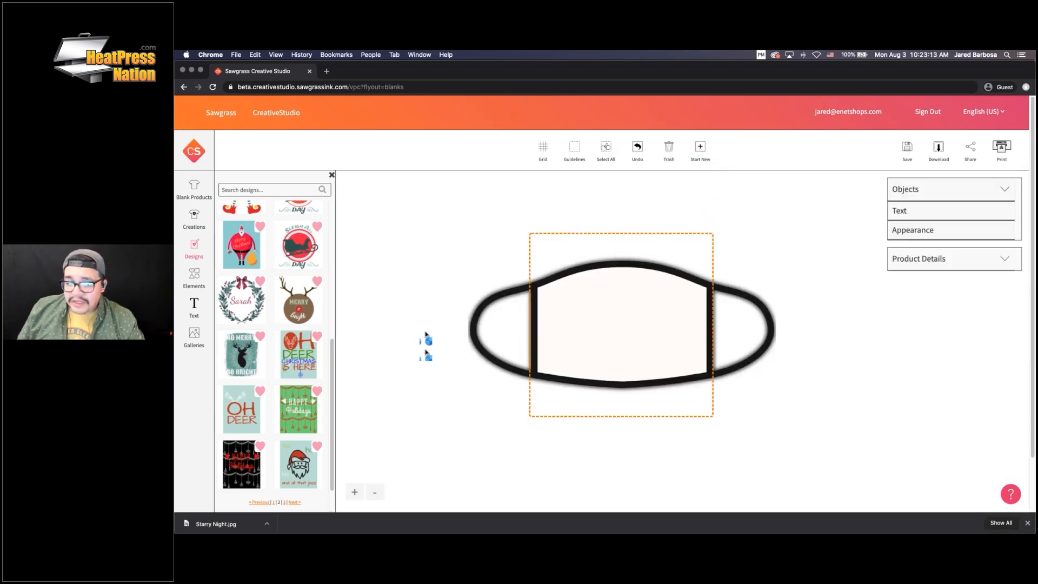
Open the Elements Backgrounds category and scroll to the leopard, giraffe, camo and tiger patterns
{"action": "scroll", "coordinate": [243, 352], "scroll_direction": "down", "scroll_amount": 2}
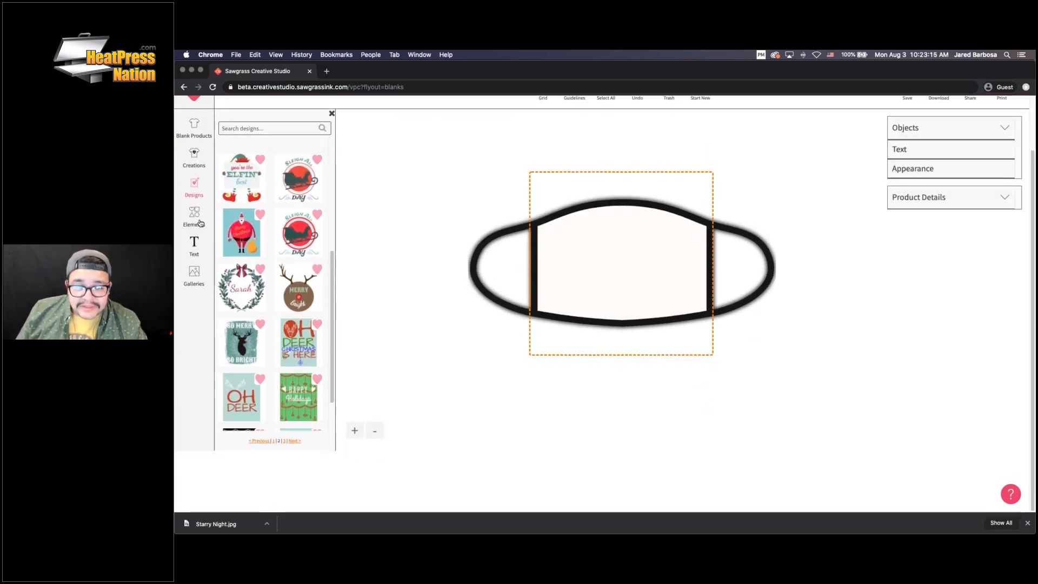
{"action": "left_click", "coordinate": [196, 217]}
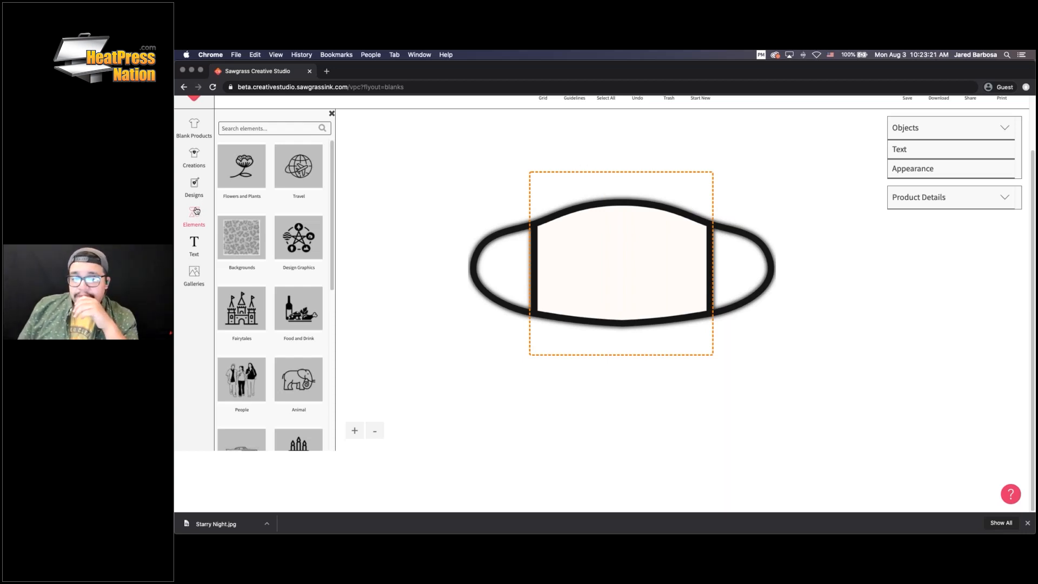
{"action": "scroll", "coordinate": [295, 296], "scroll_direction": "down", "scroll_amount": 2}
{"action": "scroll", "coordinate": [295, 296], "scroll_direction": "up", "scroll_amount": 2}
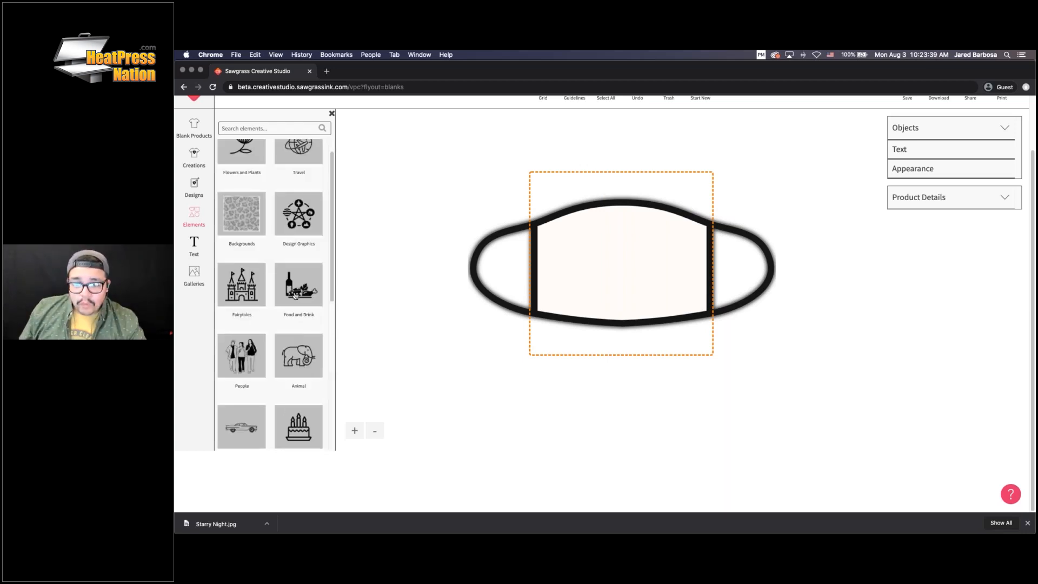
{"action": "left_click", "coordinate": [242, 228]}
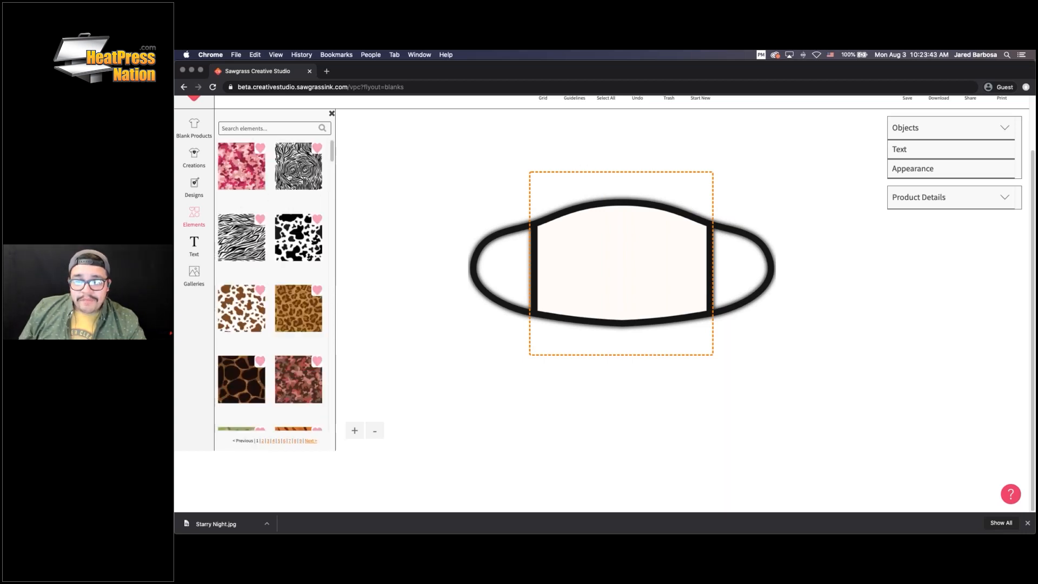
{"action": "scroll", "coordinate": [301, 236], "scroll_direction": "down", "scroll_amount": 3}
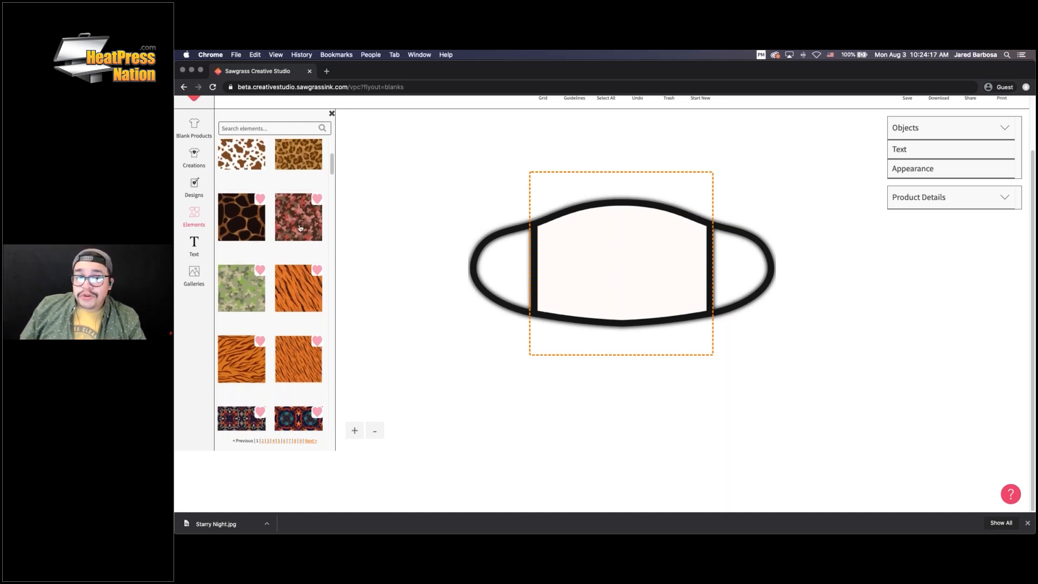
{"action": "scroll", "coordinate": [300, 224], "scroll_direction": "down", "scroll_amount": 2}
{"action": "left_click", "coordinate": [288, 227]}
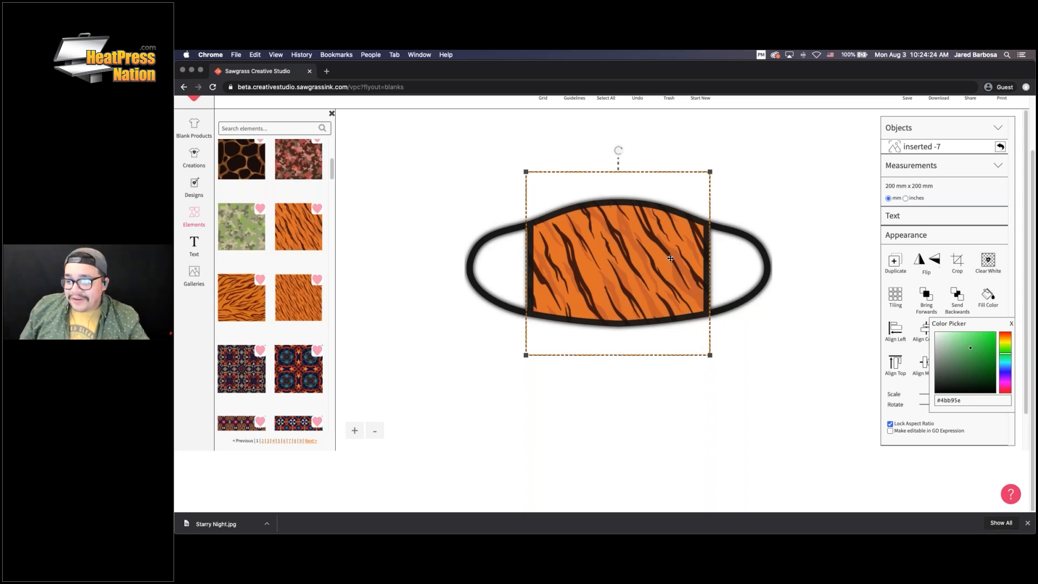
{"action": "scroll", "coordinate": [708, 255], "scroll_direction": "up", "scroll_amount": 2}
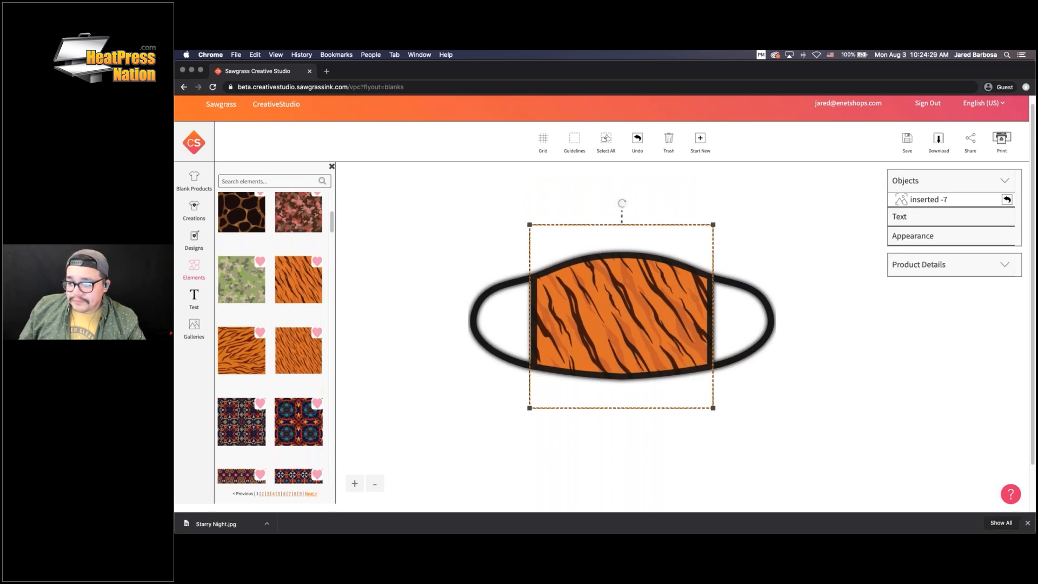
{"action": "left_click_drag", "start_coordinate": [650, 289], "coordinate": [600, 286]}
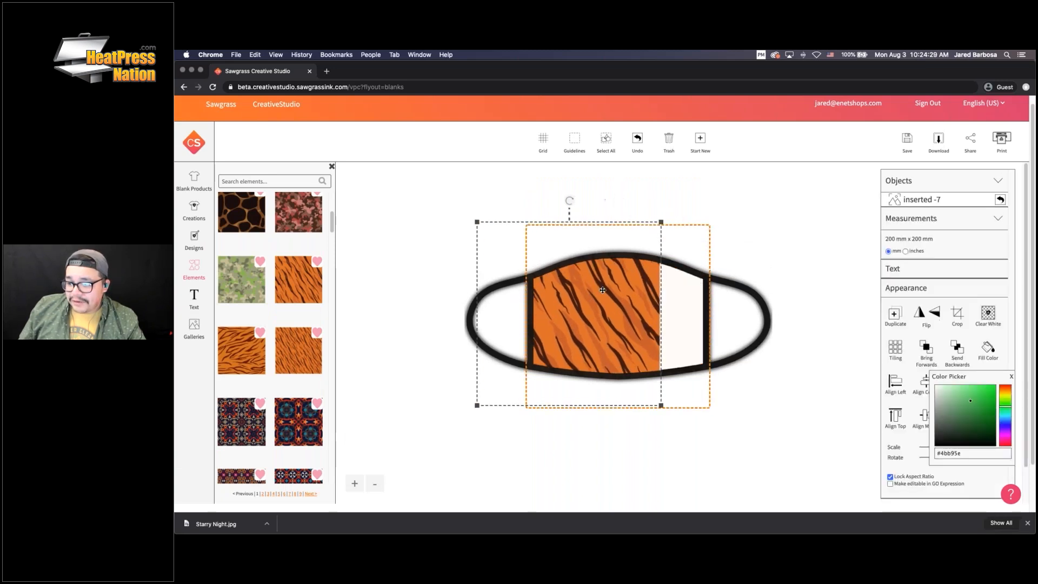
{"action": "left_click", "coordinate": [669, 139]}
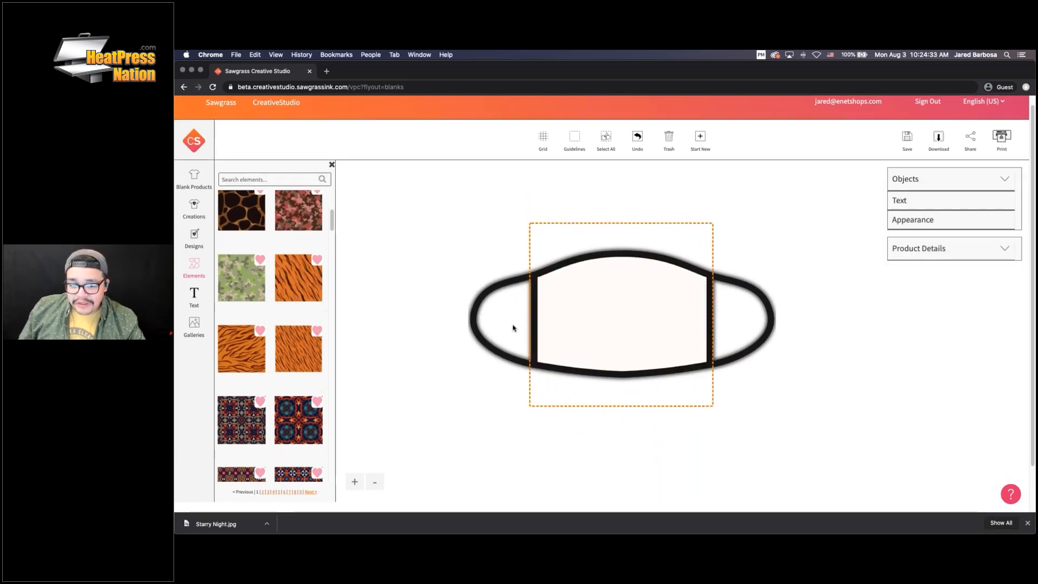
{"action": "scroll", "coordinate": [287, 304], "scroll_direction": "down", "scroll_amount": 4}
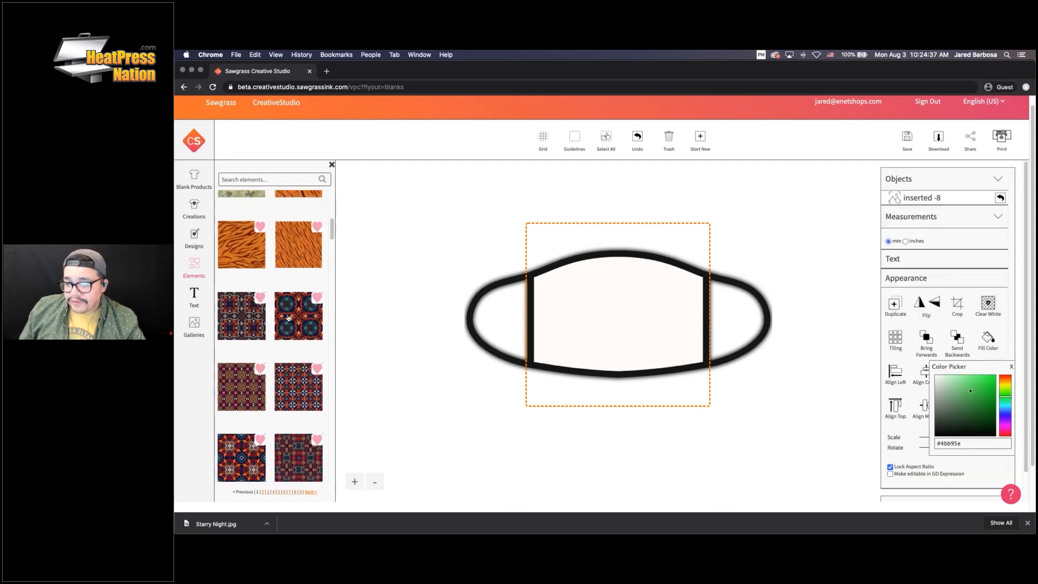
{"action": "left_click", "coordinate": [309, 313]}
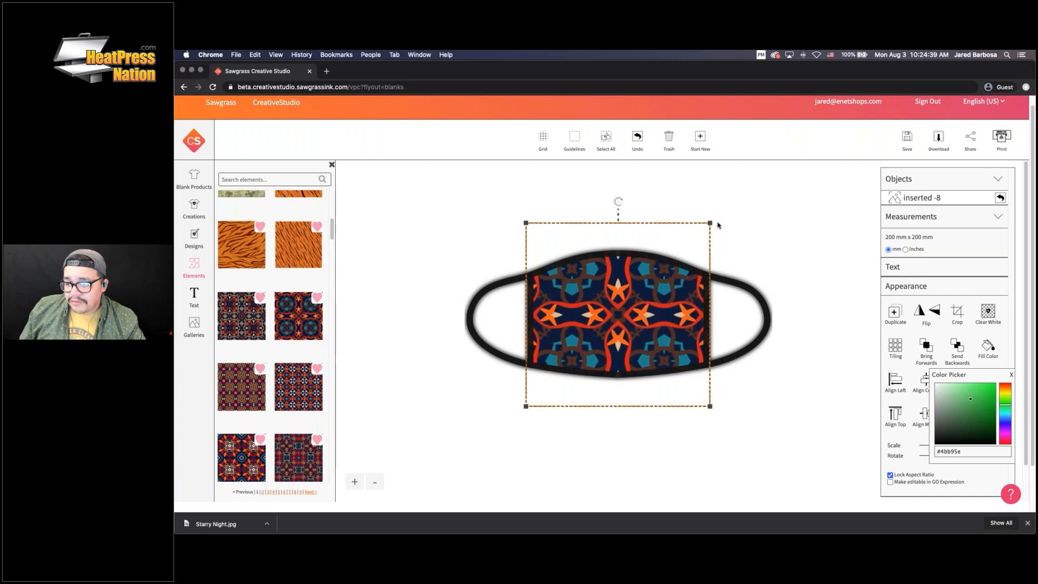
{"action": "left_click", "coordinate": [668, 140]}
{"action": "scroll", "coordinate": [292, 318], "scroll_direction": "down", "scroll_amount": 5}
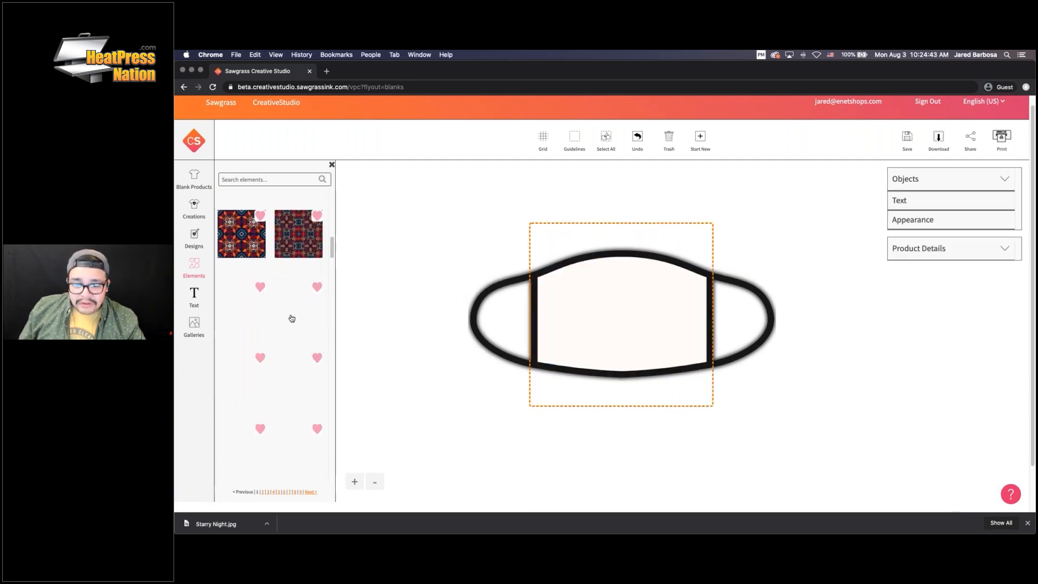
{"action": "scroll", "coordinate": [283, 290], "scroll_direction": "down", "scroll_amount": 1}
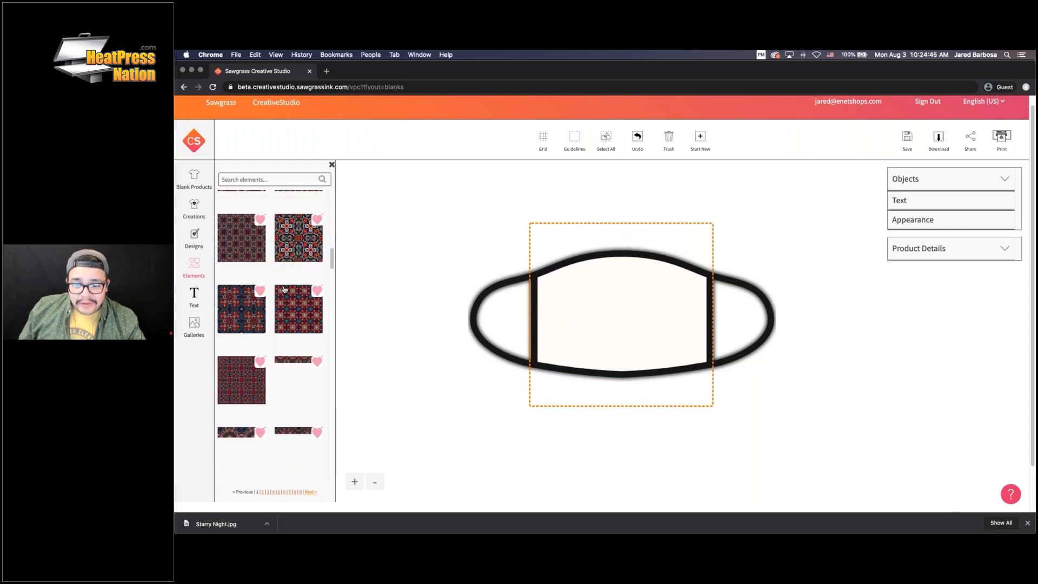
{"action": "scroll", "coordinate": [284, 291], "scroll_direction": "down", "scroll_amount": 3}
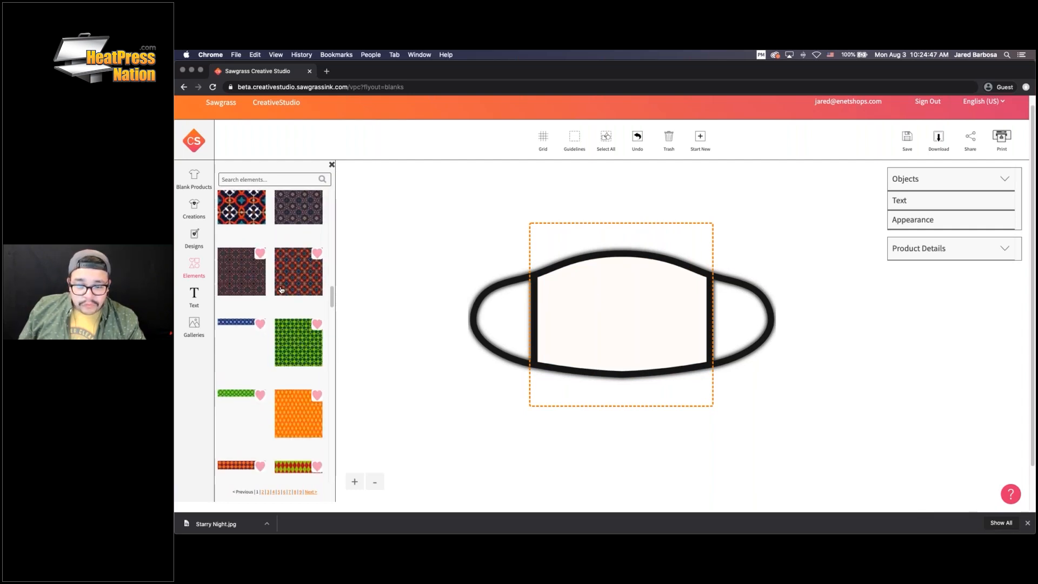
{"action": "scroll", "coordinate": [281, 290], "scroll_direction": "down", "scroll_amount": 5}
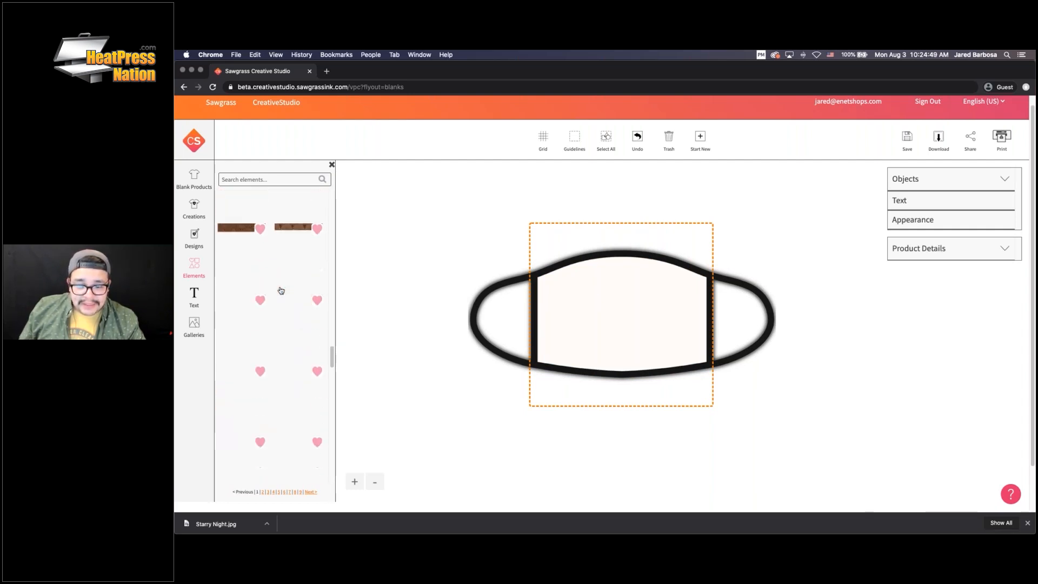
{"action": "scroll", "coordinate": [281, 290], "scroll_direction": "down", "scroll_amount": 1}
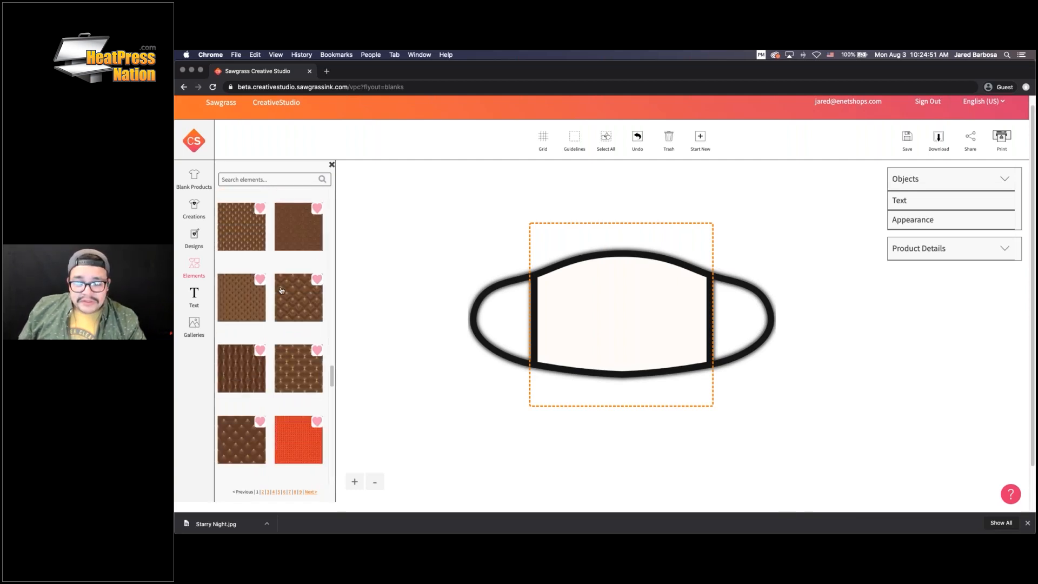
{"action": "scroll", "coordinate": [281, 290], "scroll_direction": "down", "scroll_amount": 5}
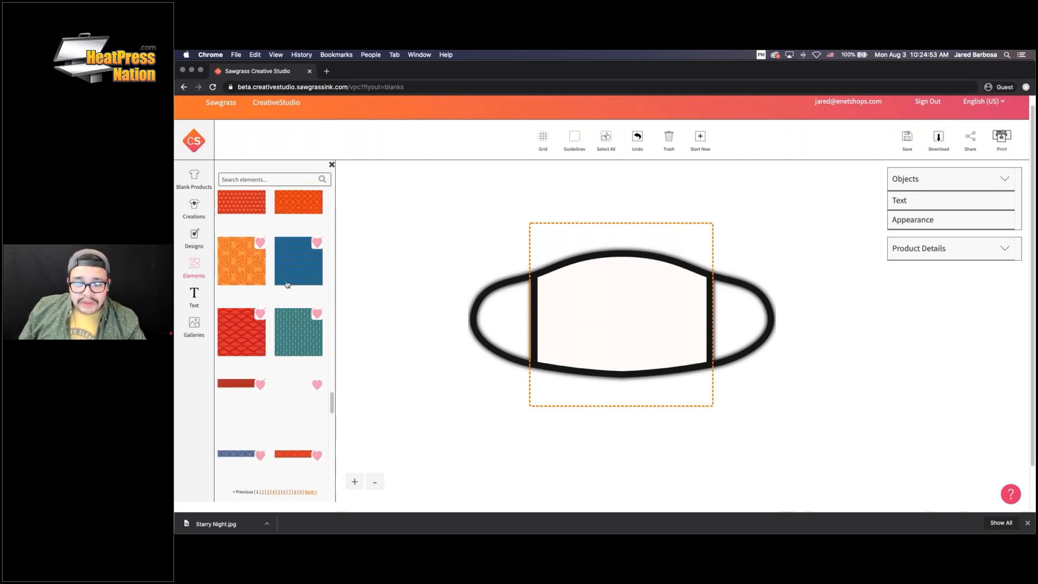
{"action": "scroll", "coordinate": [287, 285], "scroll_direction": "down", "scroll_amount": 5}
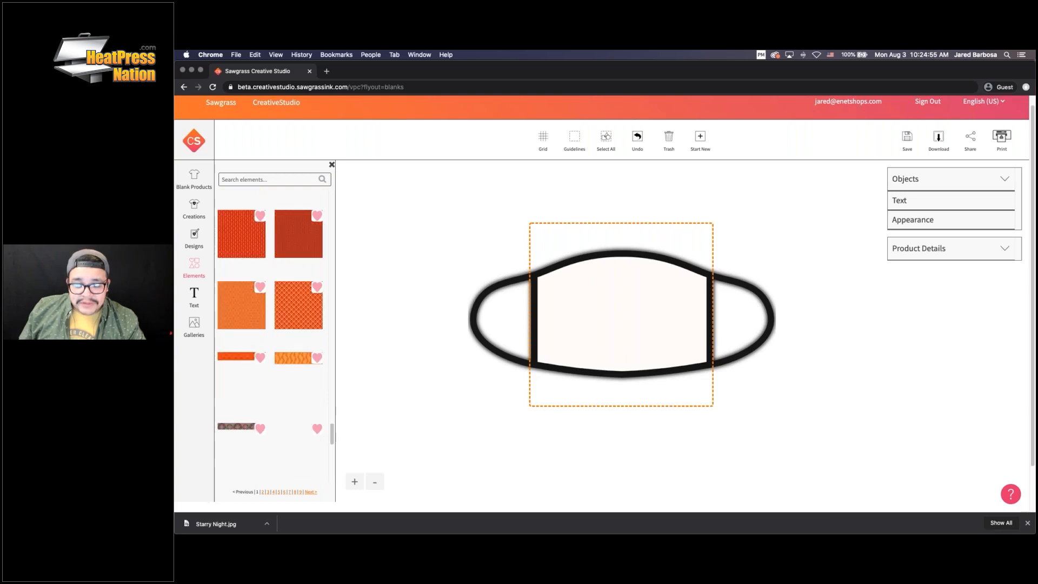
{"action": "left_click", "coordinate": [253, 248]}
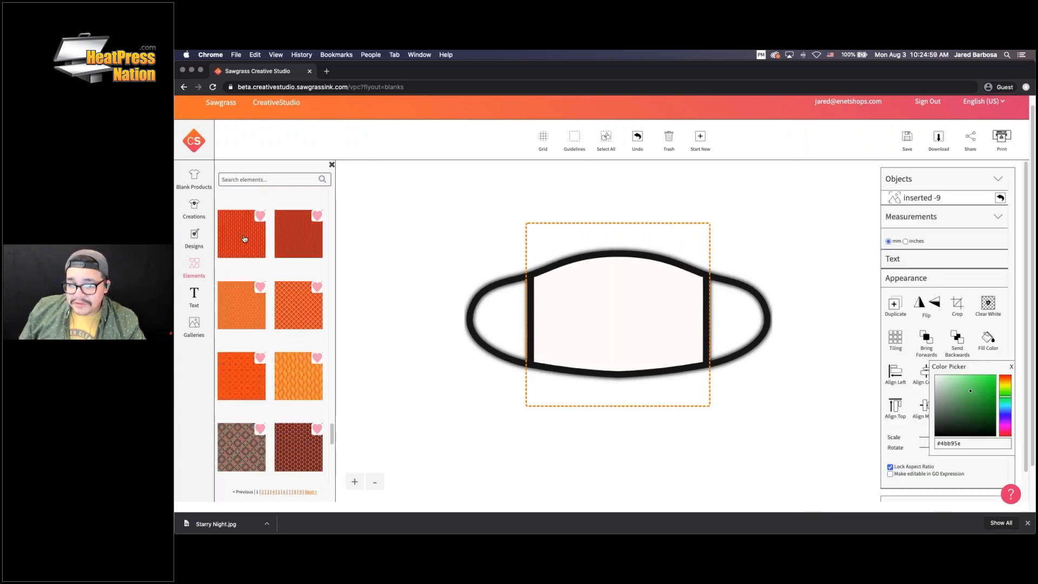
{"action": "left_click", "coordinate": [244, 232]}
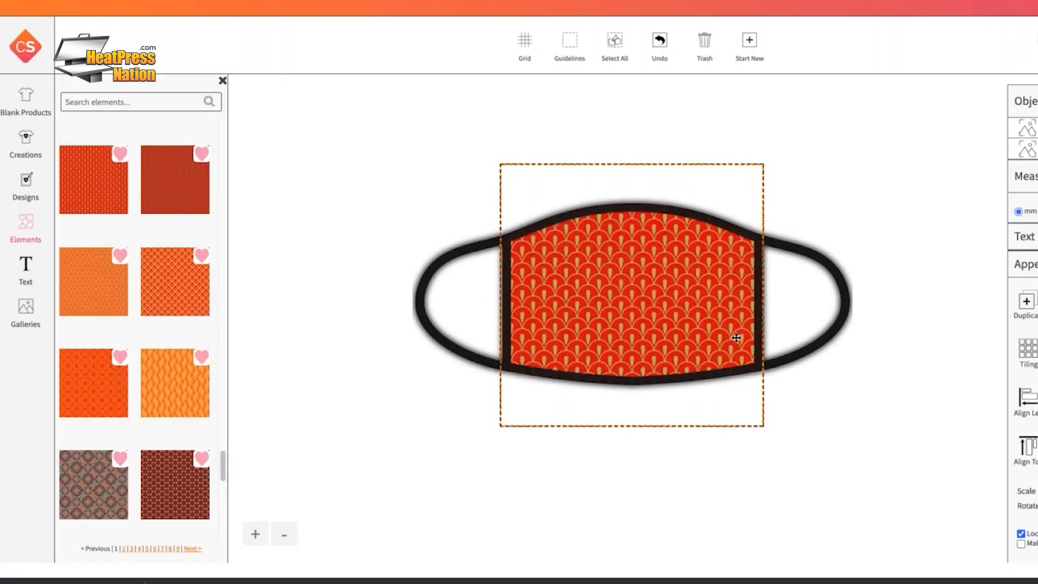
{"action": "left_click", "coordinate": [631, 330]}
{"action": "left_click_drag", "start_coordinate": [653, 318], "coordinate": [673, 308]}
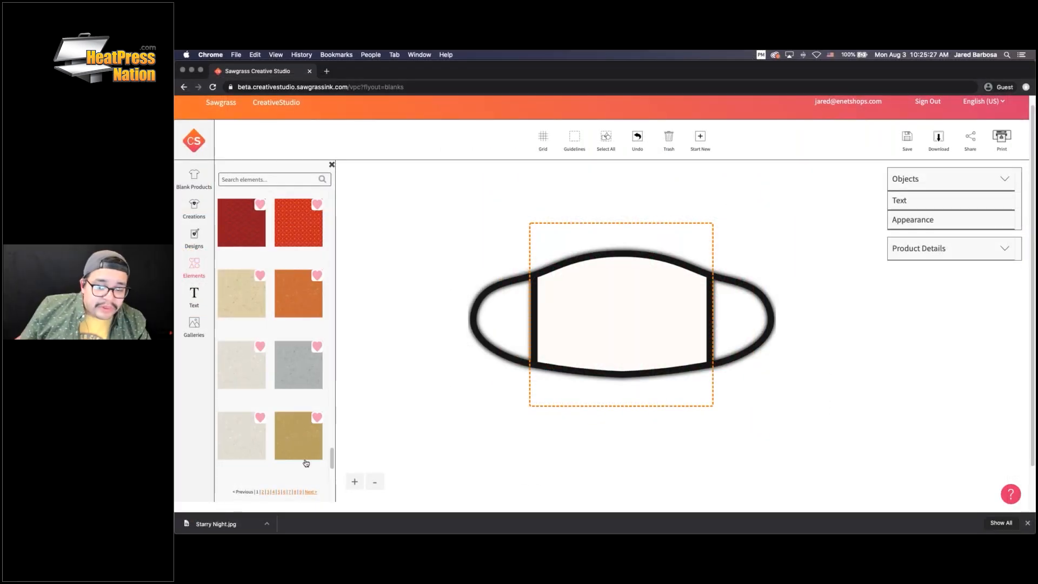
{"action": "scroll", "coordinate": [283, 382], "scroll_direction": "down", "scroll_amount": 3}
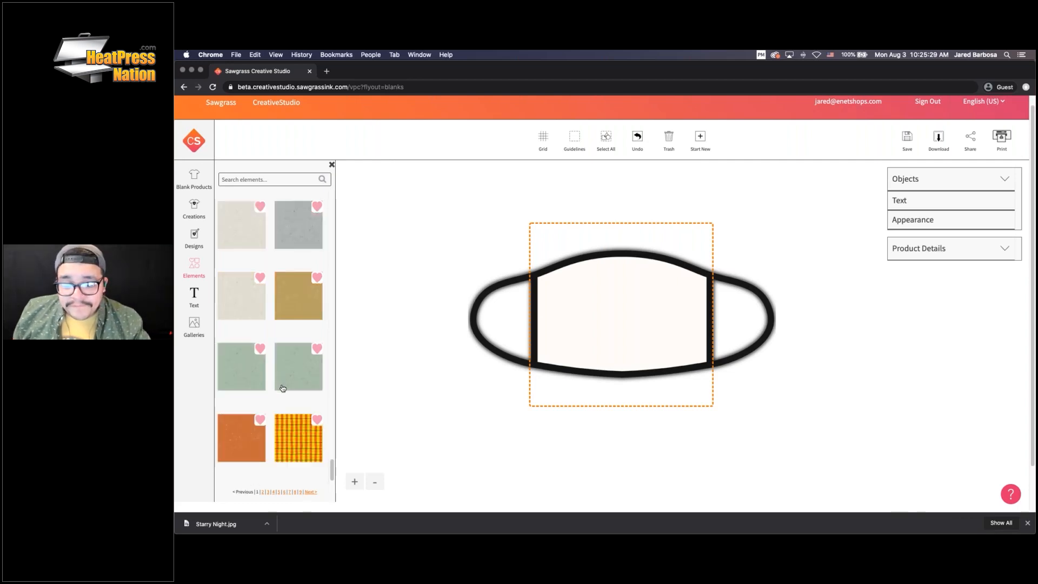
{"action": "scroll", "coordinate": [281, 389], "scroll_direction": "down", "scroll_amount": 1}
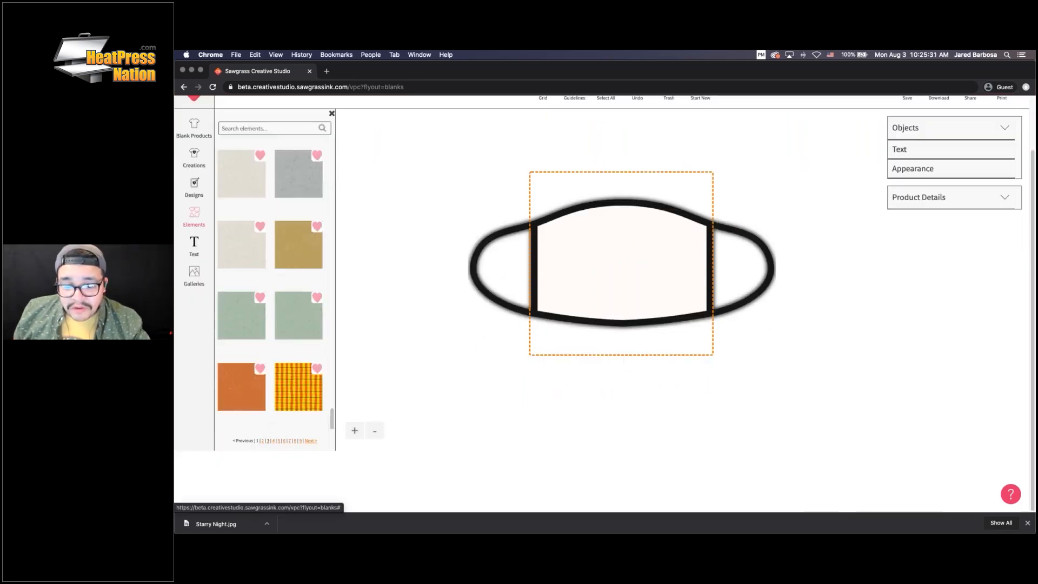
Add the snowflake pattern from page 9 to the mask, then delete it
{"action": "left_click", "coordinate": [300, 441]}
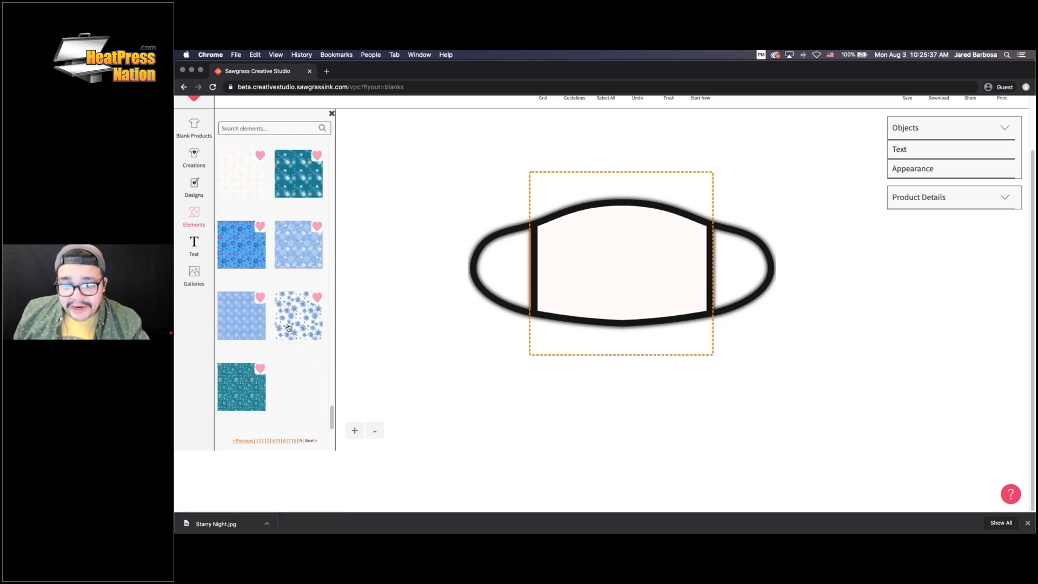
{"action": "left_click", "coordinate": [244, 384]}
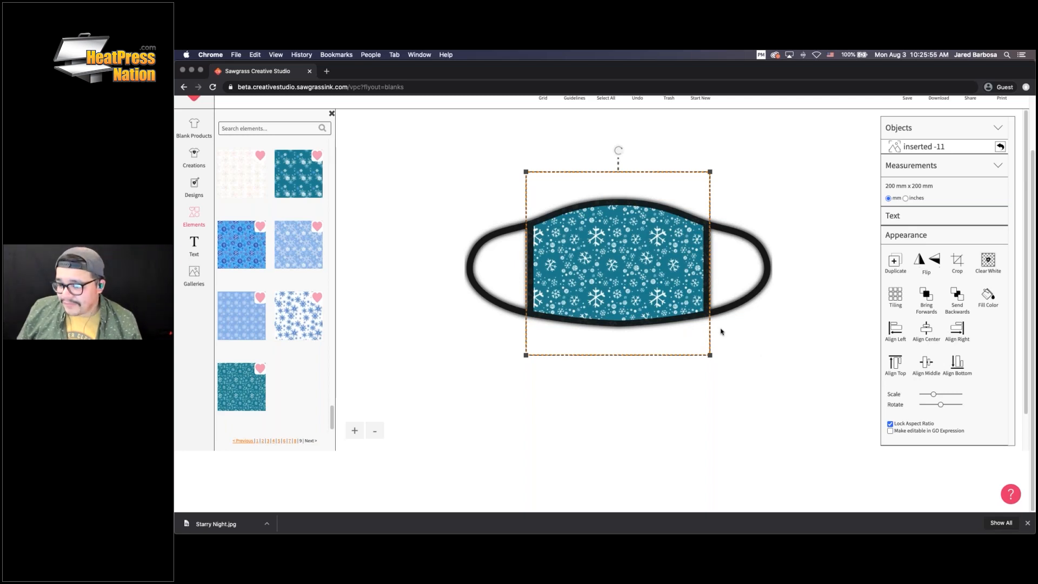
{"action": "left_click_drag", "start_coordinate": [645, 276], "coordinate": [644, 266]}
{"action": "scroll", "coordinate": [643, 265], "scroll_direction": "up", "scroll_amount": 2}
{"action": "key", "text": "Delete"}
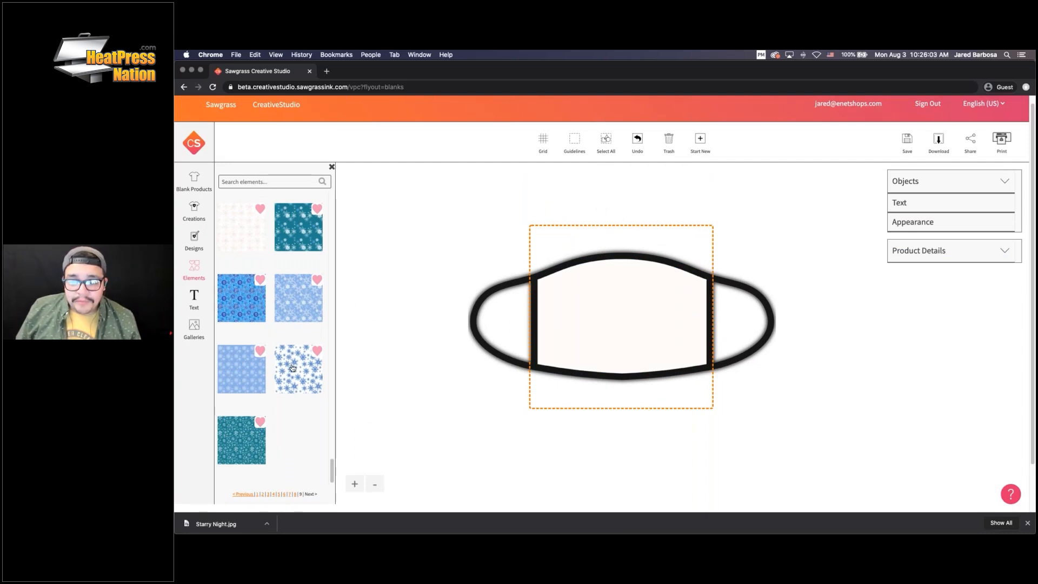
Fill the mask with the pink yellow-rose pattern at 200 mm x 200 mm and return to element categories
{"action": "scroll", "coordinate": [297, 324], "scroll_direction": "down", "scroll_amount": 5}
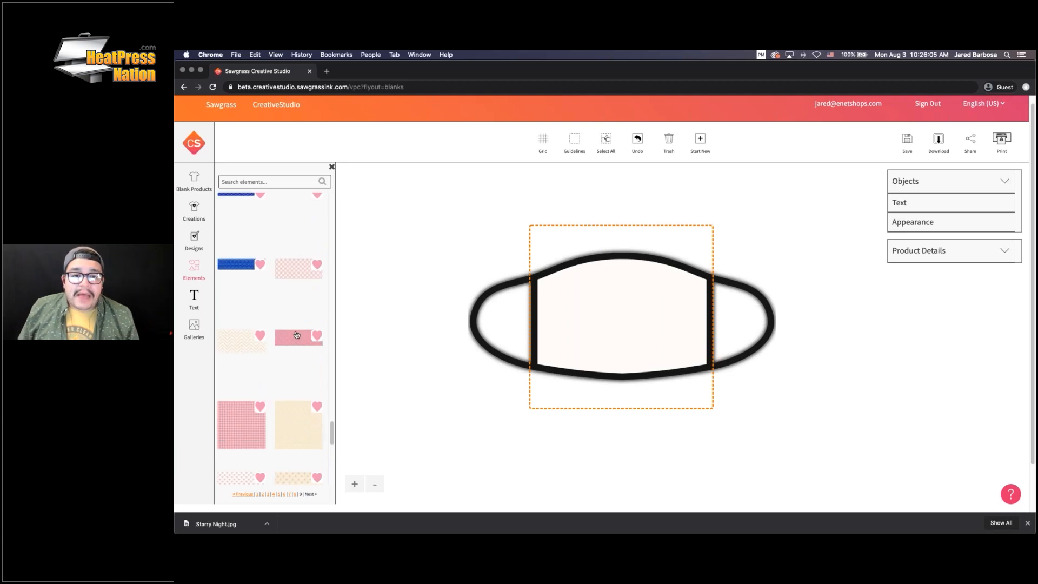
{"action": "scroll", "coordinate": [296, 324], "scroll_direction": "up", "scroll_amount": 3}
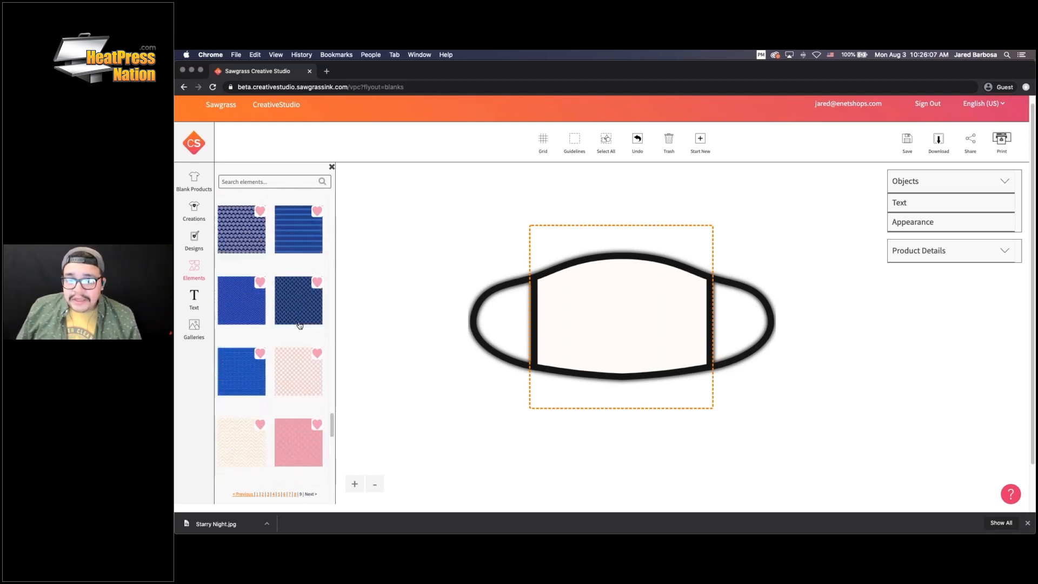
{"action": "scroll", "coordinate": [292, 297], "scroll_direction": "up", "scroll_amount": 5}
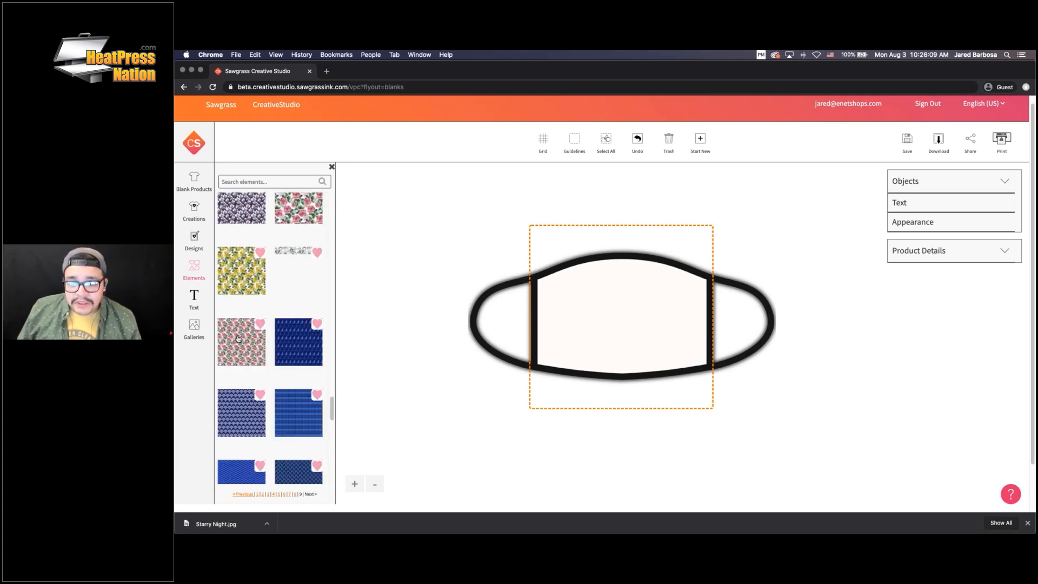
{"action": "scroll", "coordinate": [241, 339], "scroll_direction": "up", "scroll_amount": 5}
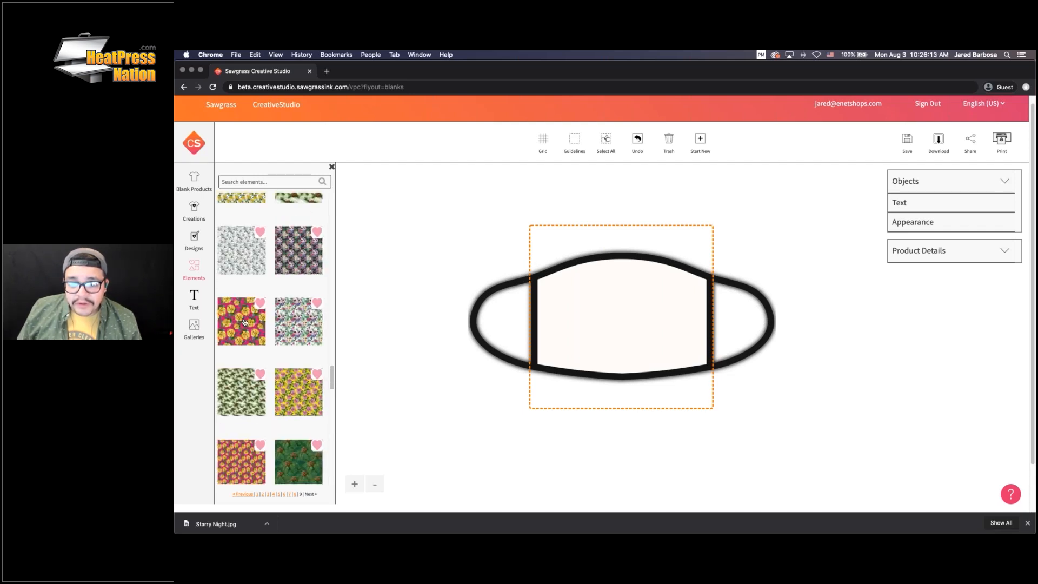
{"action": "left_click", "coordinate": [244, 323]}
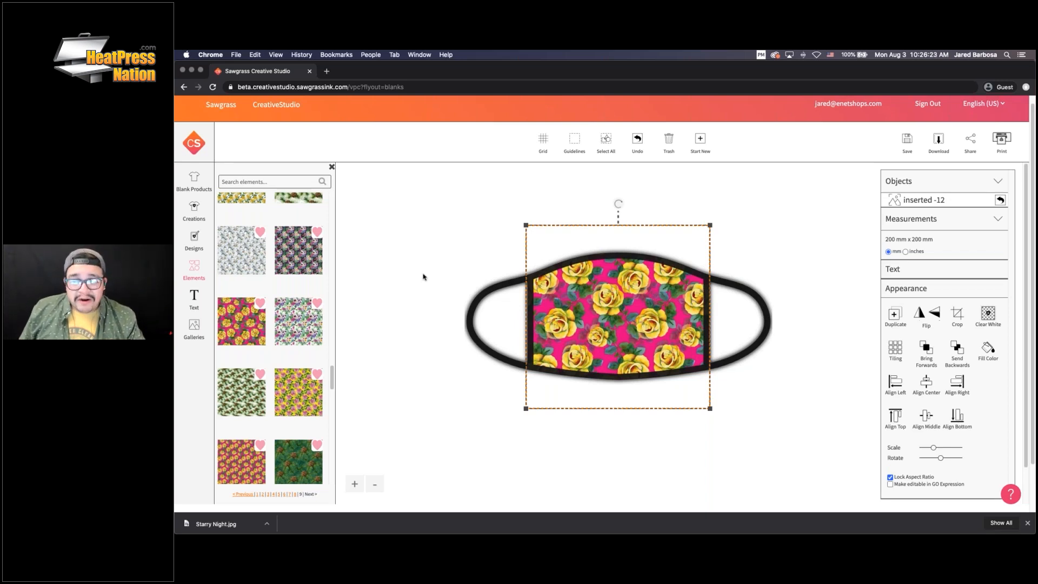
{"action": "left_click", "coordinate": [196, 265]}
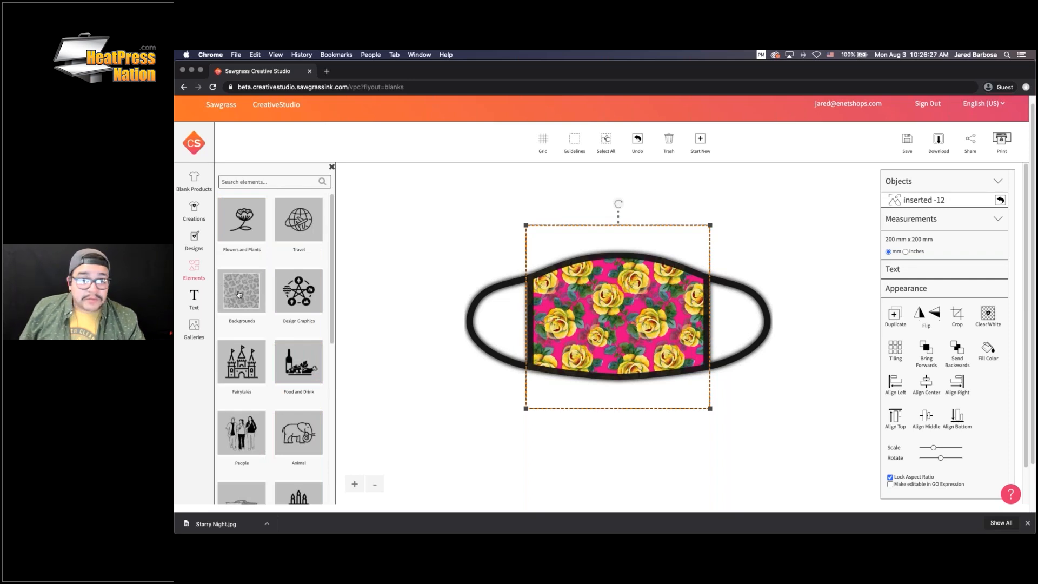
Open a clip-art graphics category in Elements and scroll through its tiles
{"action": "scroll", "coordinate": [309, 292], "scroll_direction": "down", "scroll_amount": 1}
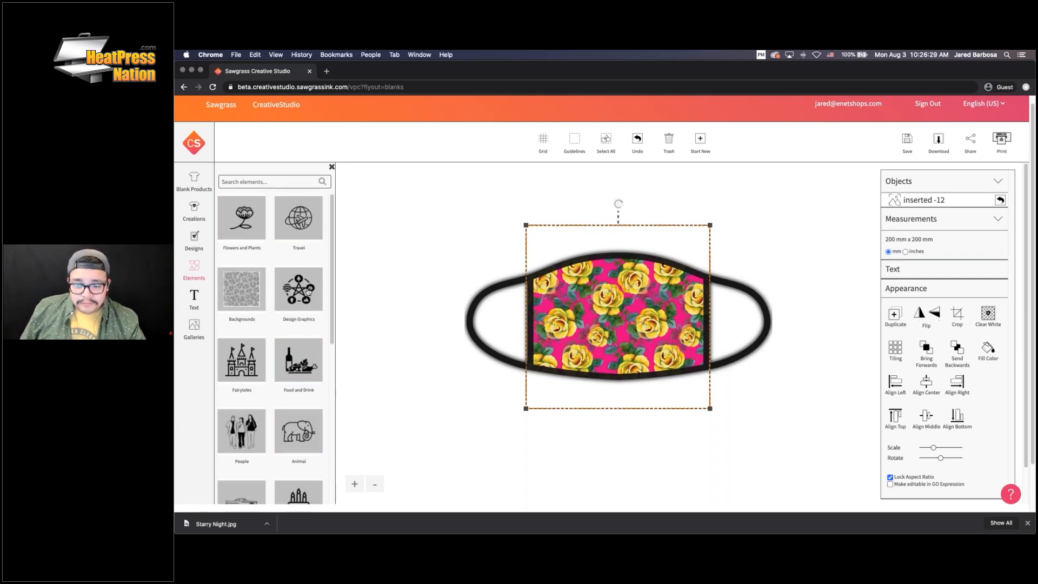
{"action": "scroll", "coordinate": [309, 292], "scroll_direction": "down", "scroll_amount": 1}
{"action": "left_click", "coordinate": [303, 291]}
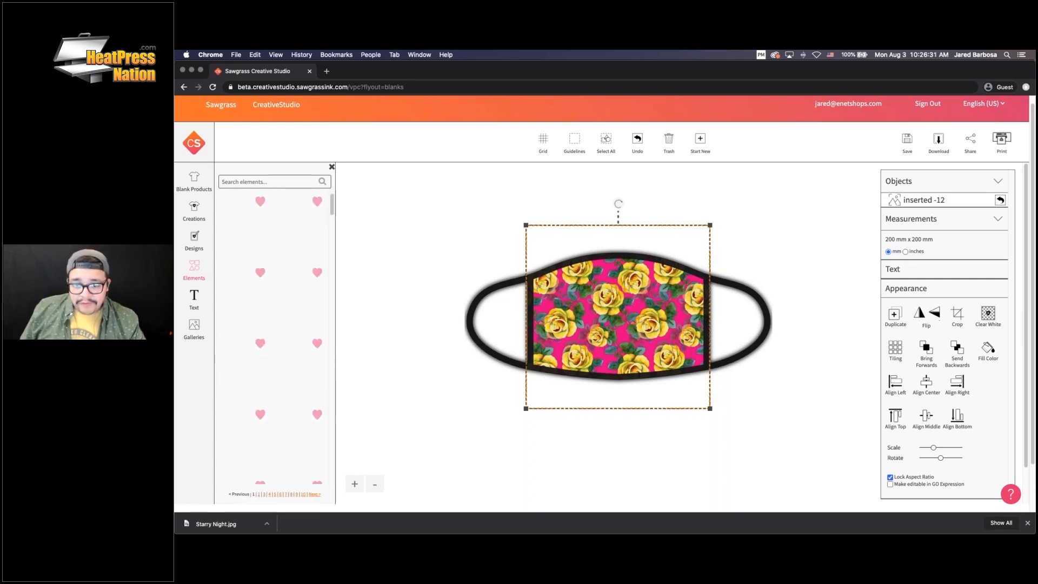
{"action": "scroll", "coordinate": [282, 341], "scroll_direction": "down", "scroll_amount": 1}
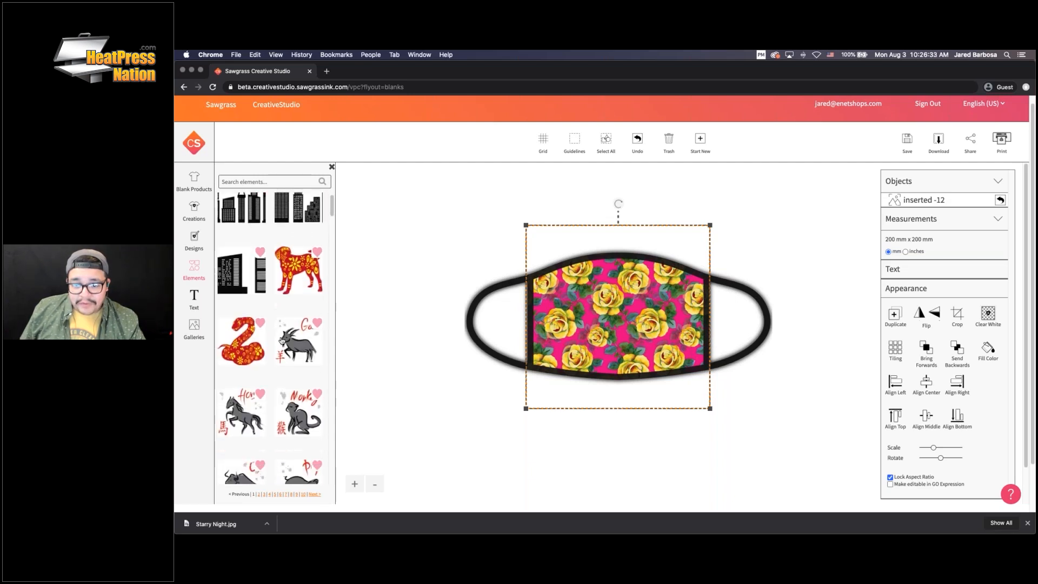
{"action": "scroll", "coordinate": [281, 340], "scroll_direction": "down", "scroll_amount": 15}
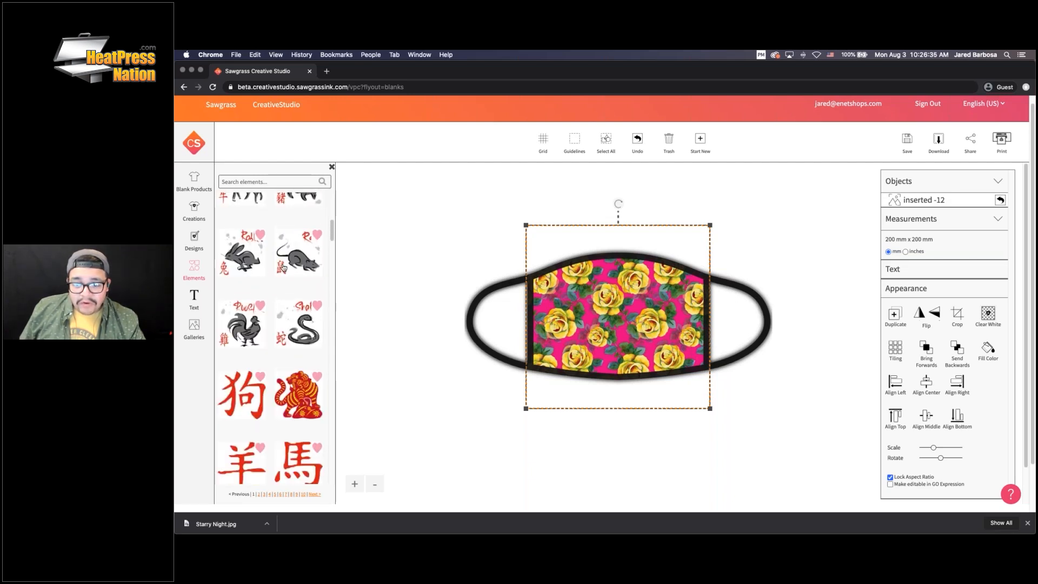
{"action": "scroll", "coordinate": [276, 270], "scroll_direction": "up", "scroll_amount": 3}
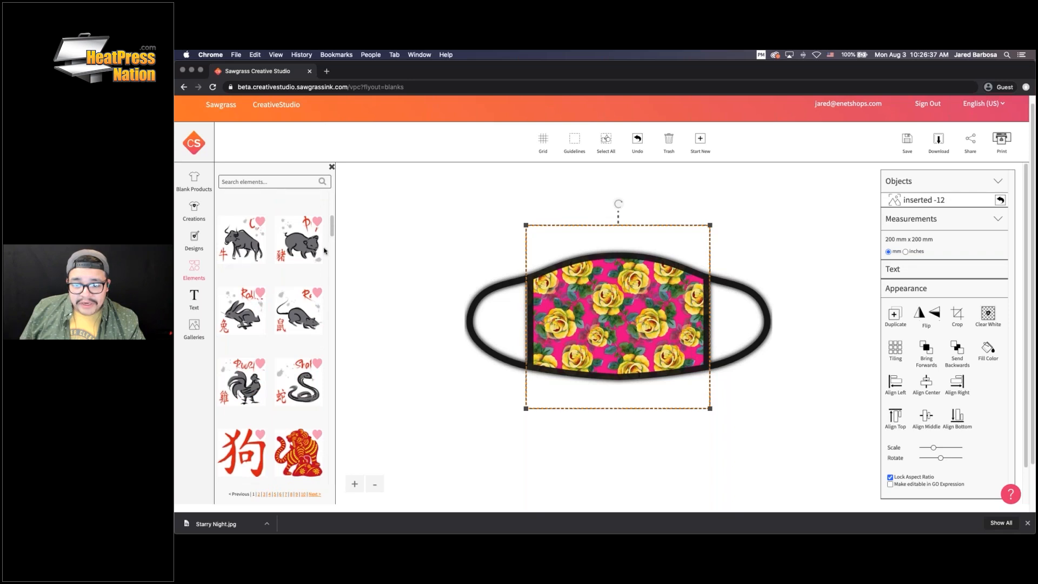
{"action": "scroll", "coordinate": [292, 259], "scroll_direction": "down", "scroll_amount": 4}
{"action": "scroll", "coordinate": [298, 286], "scroll_direction": "down", "scroll_amount": 10}
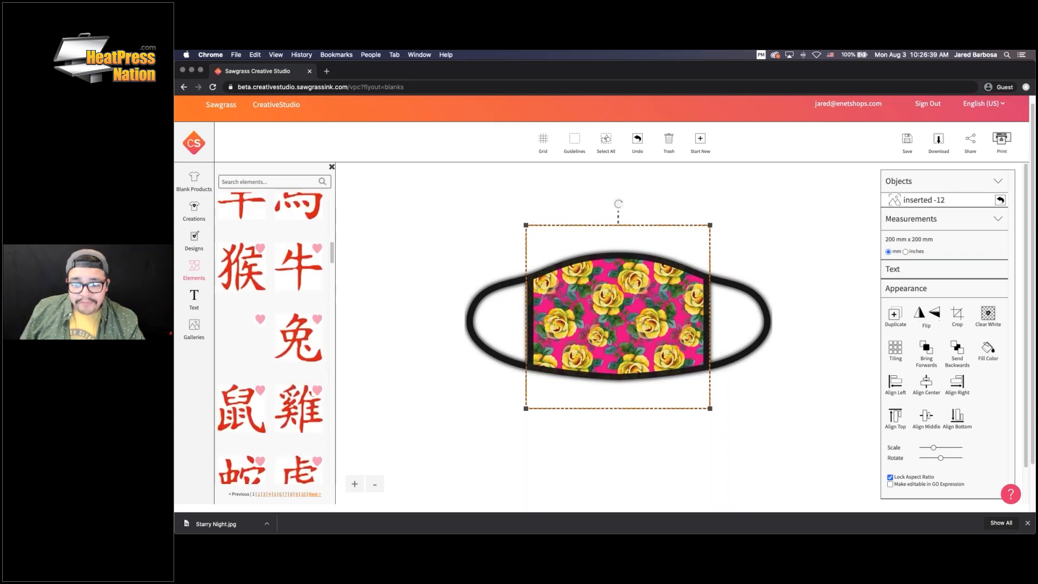
{"action": "scroll", "coordinate": [299, 284], "scroll_direction": "down", "scroll_amount": 10}
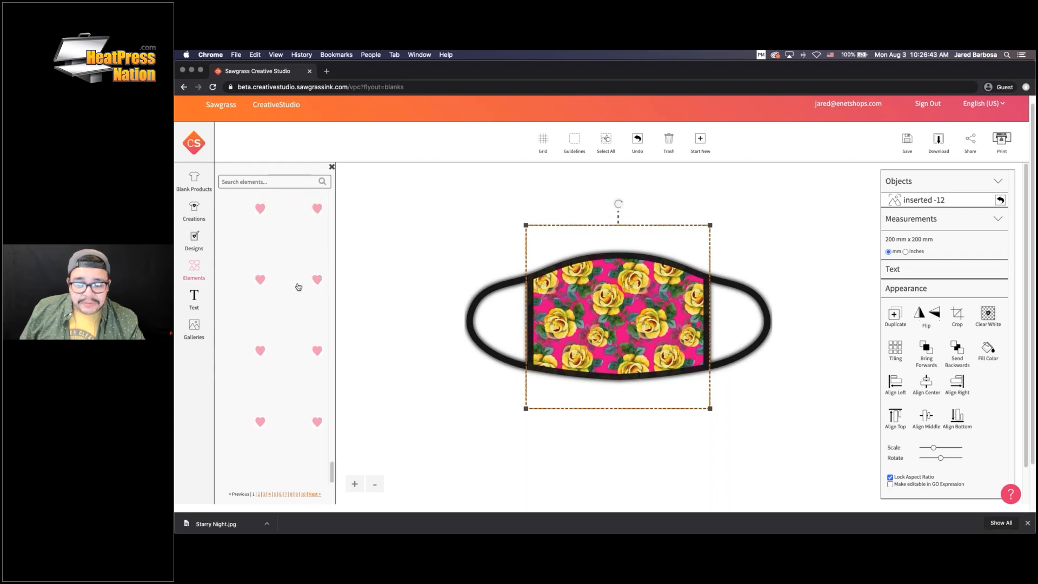
Go to page 10 of the graphics, showing black designs like scissors and a book
{"action": "left_click", "coordinate": [304, 495]}
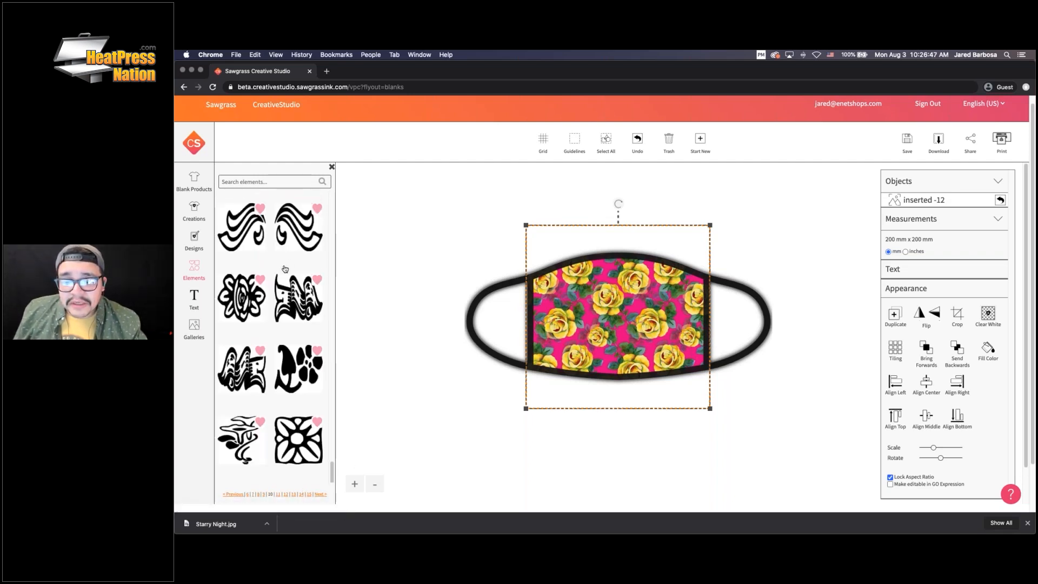
{"action": "scroll", "coordinate": [285, 268], "scroll_direction": "down", "scroll_amount": 2}
{"action": "scroll", "coordinate": [297, 348], "scroll_direction": "up", "scroll_amount": 5}
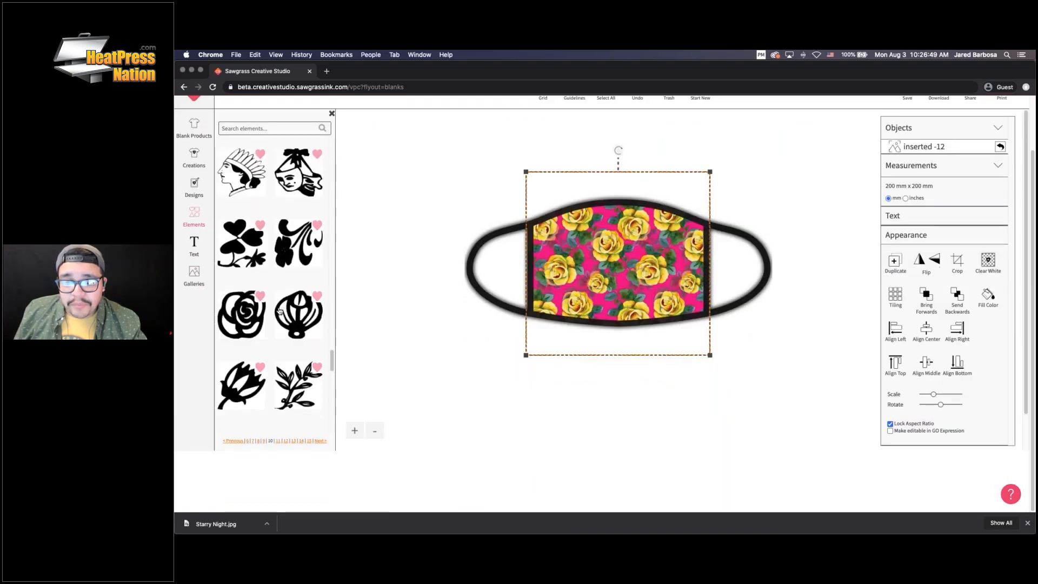
{"action": "scroll", "coordinate": [279, 310], "scroll_direction": "up", "scroll_amount": 4}
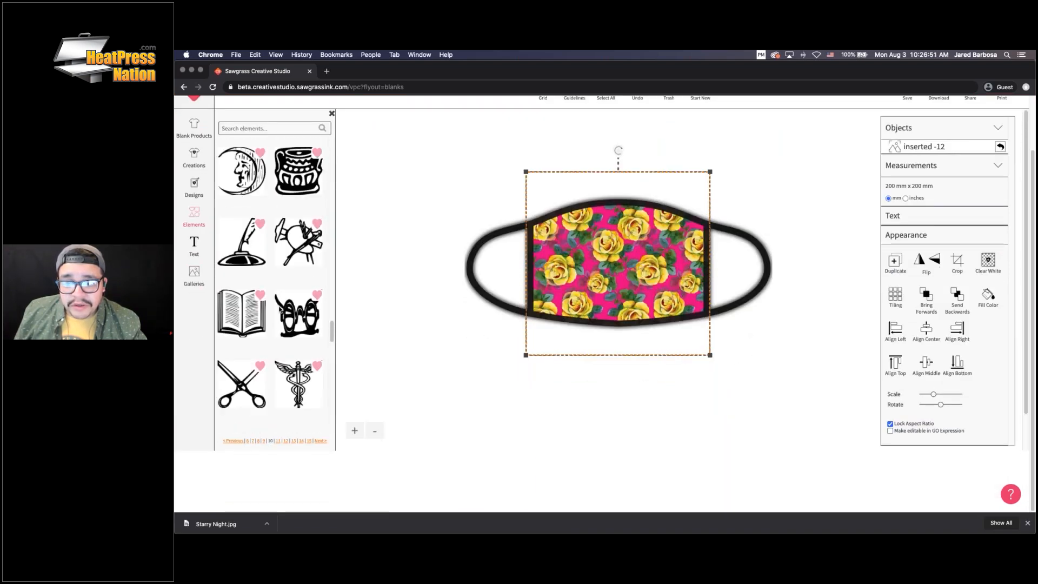
{"action": "scroll", "coordinate": [280, 312], "scroll_direction": "down", "scroll_amount": 2}
Place the scissors graphic on the mask, shrink it to 83 mm x 84 mm, and open Clear White background removal
{"action": "left_click_drag", "start_coordinate": [250, 381], "coordinate": [537, 300]}
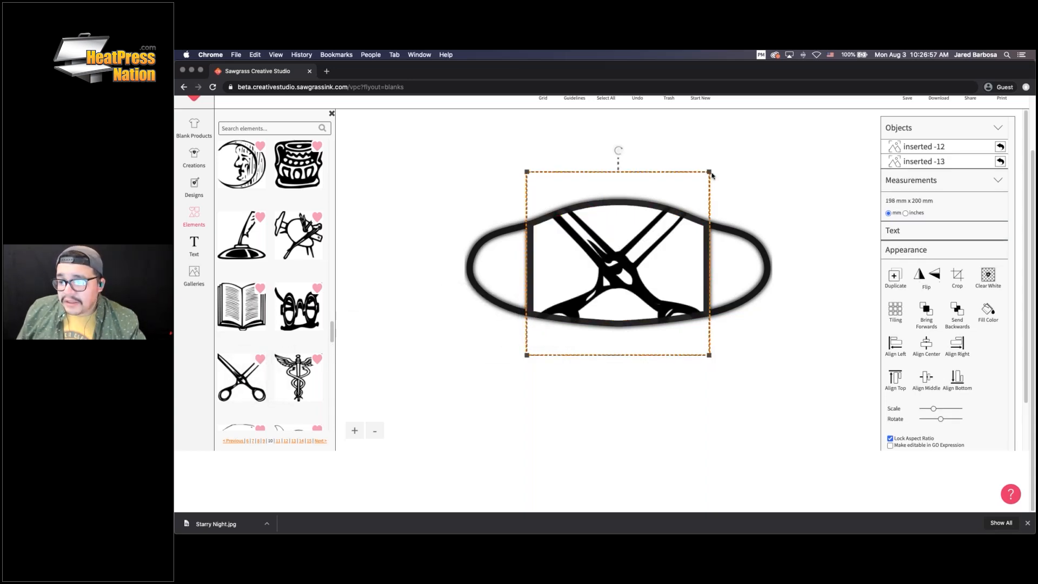
{"action": "left_click_drag", "start_coordinate": [709, 174], "coordinate": [535, 289]}
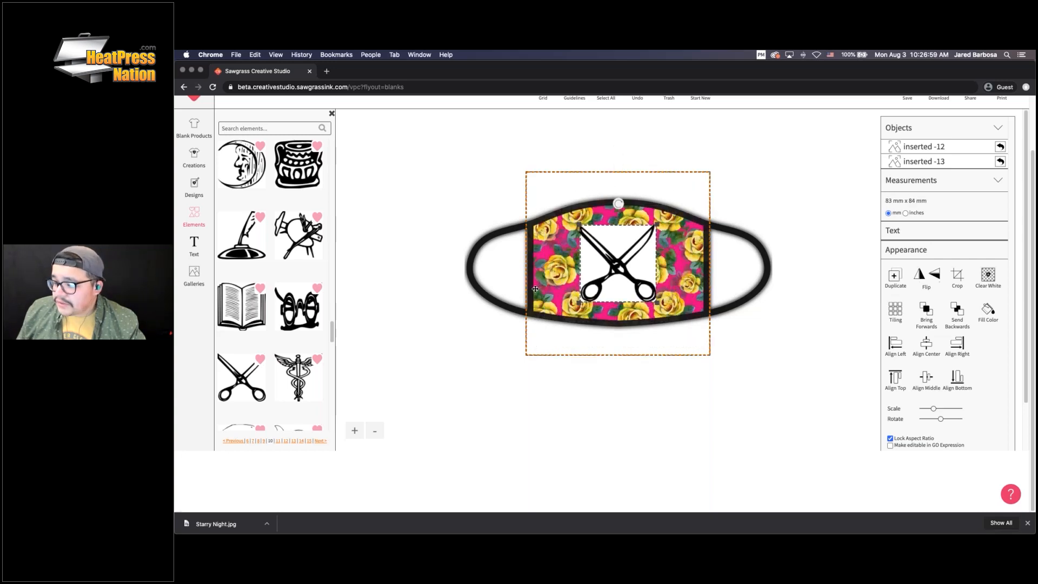
{"action": "left_click", "coordinate": [988, 278]}
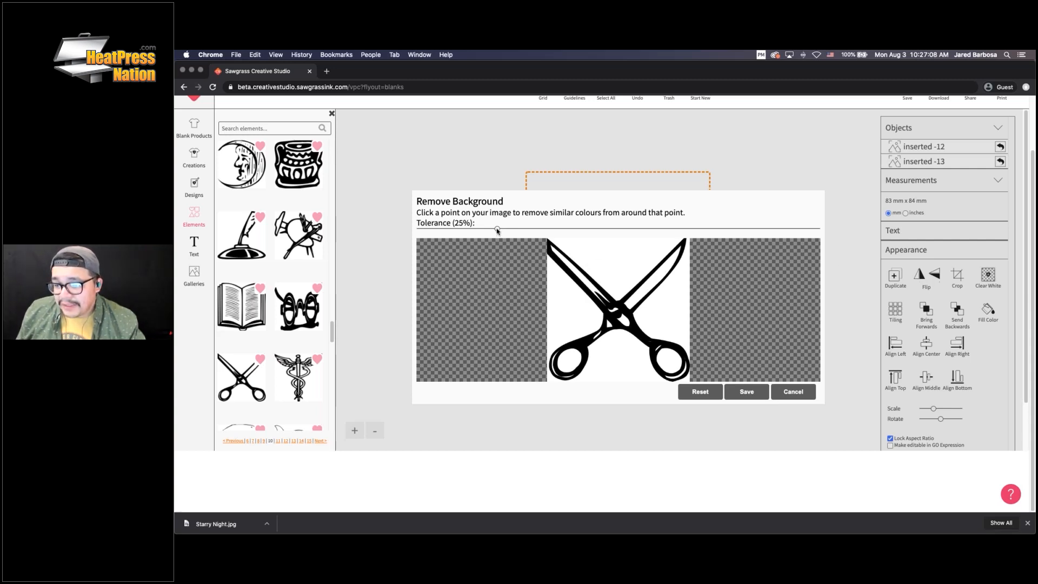
Set background-removal tolerance to 25% and clear the white areas around and inside the scissors
{"action": "left_click_drag", "start_coordinate": [497, 231], "coordinate": [683, 234]}
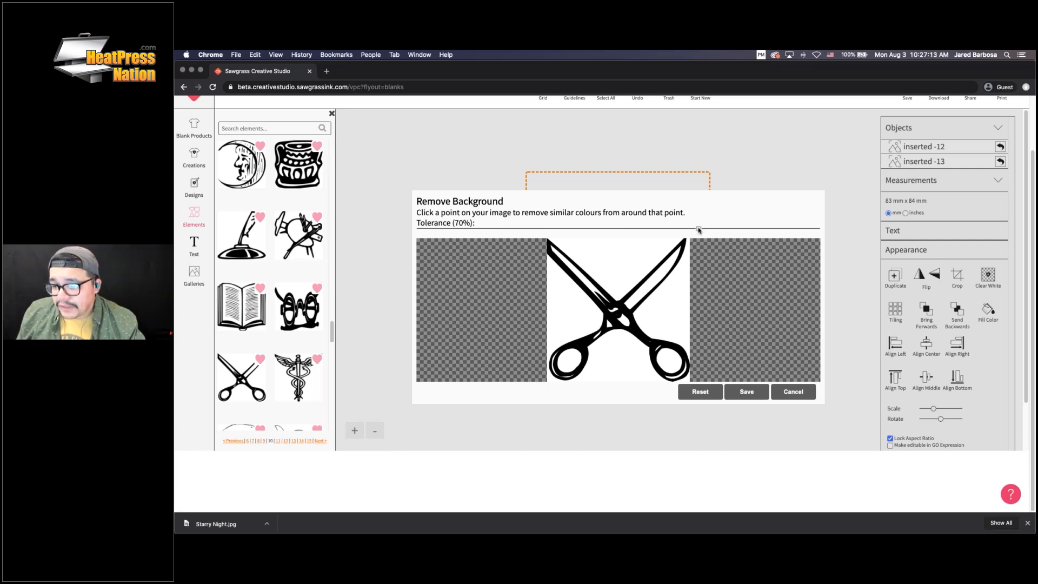
{"action": "left_click_drag", "start_coordinate": [699, 229], "coordinate": [781, 228]}
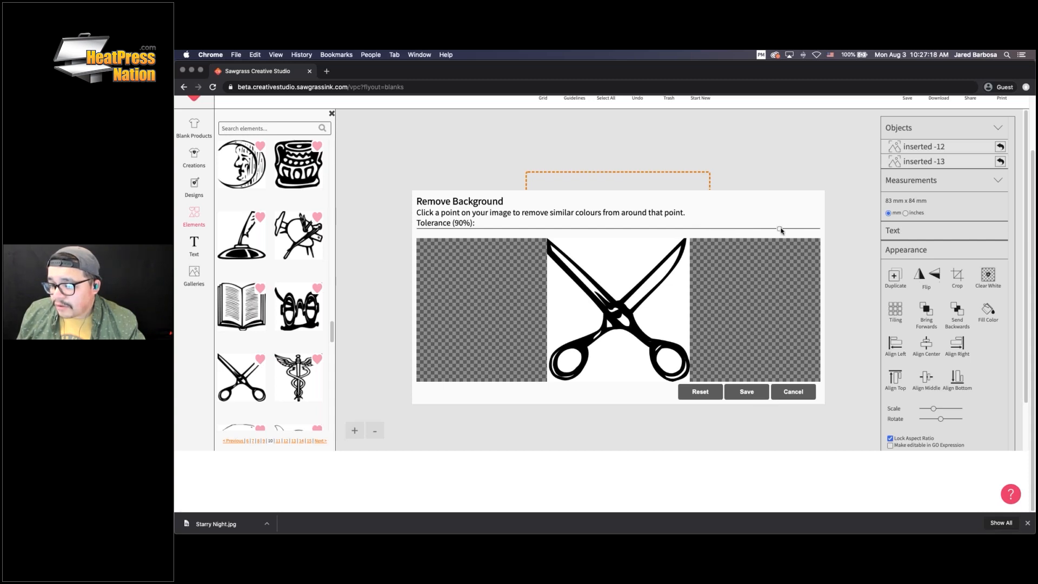
{"action": "left_click_drag", "start_coordinate": [753, 229], "coordinate": [496, 229]}
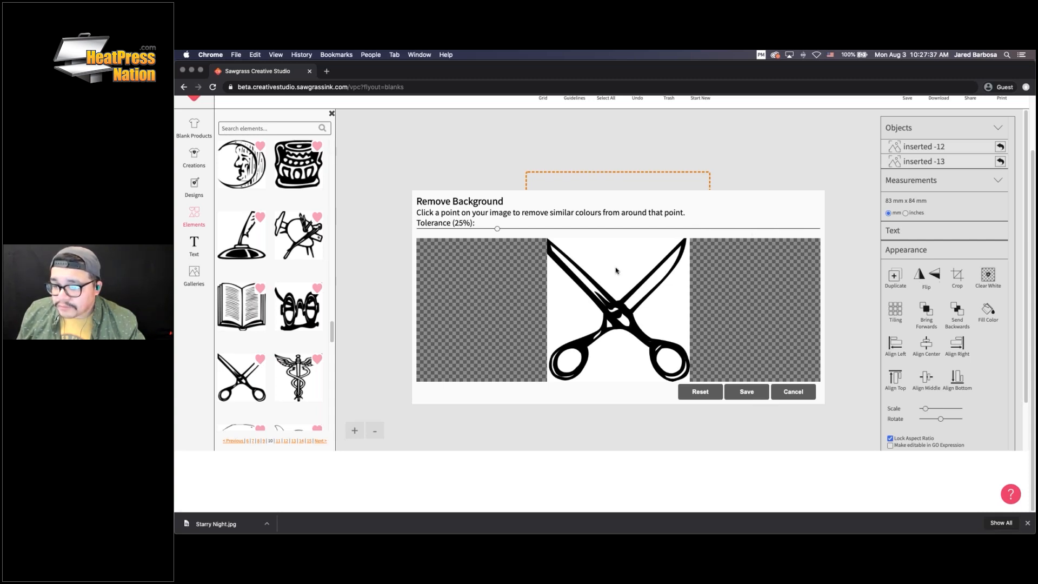
{"action": "left_click", "coordinate": [630, 265]}
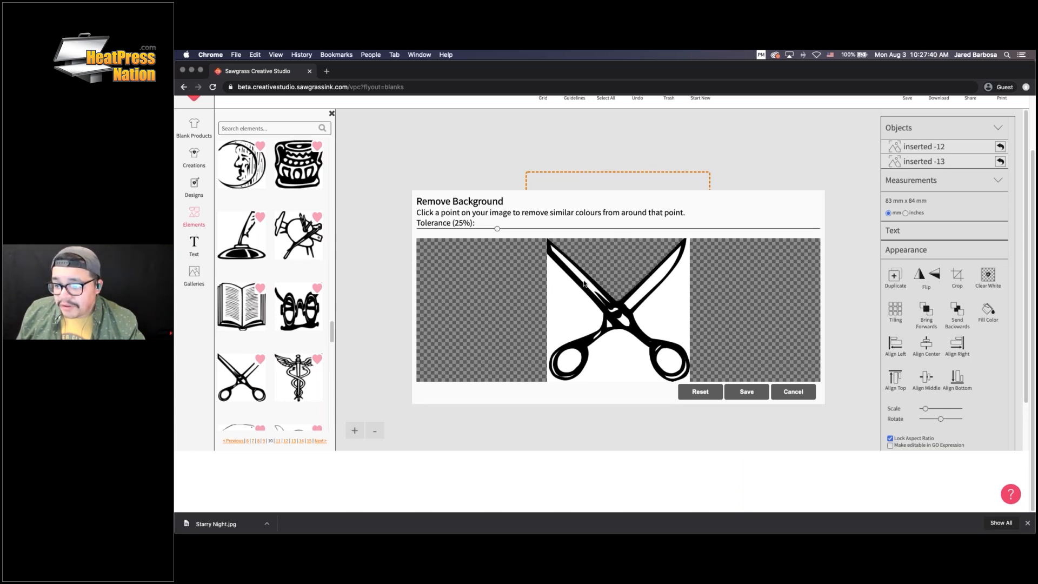
{"action": "left_click", "coordinate": [573, 314]}
{"action": "left_click", "coordinate": [569, 365]}
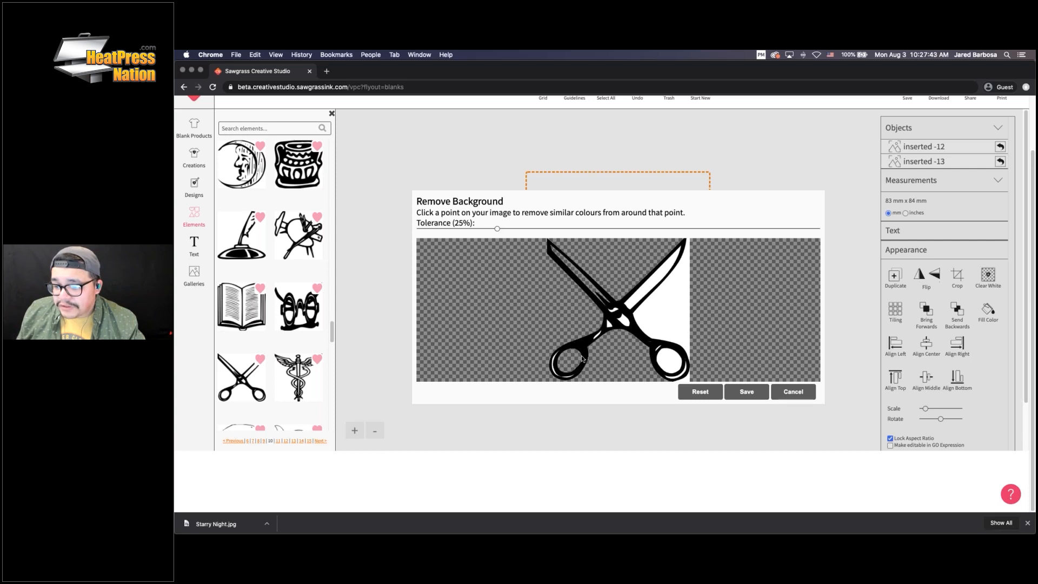
{"action": "left_click", "coordinate": [677, 358]}
{"action": "left_click", "coordinate": [681, 317]}
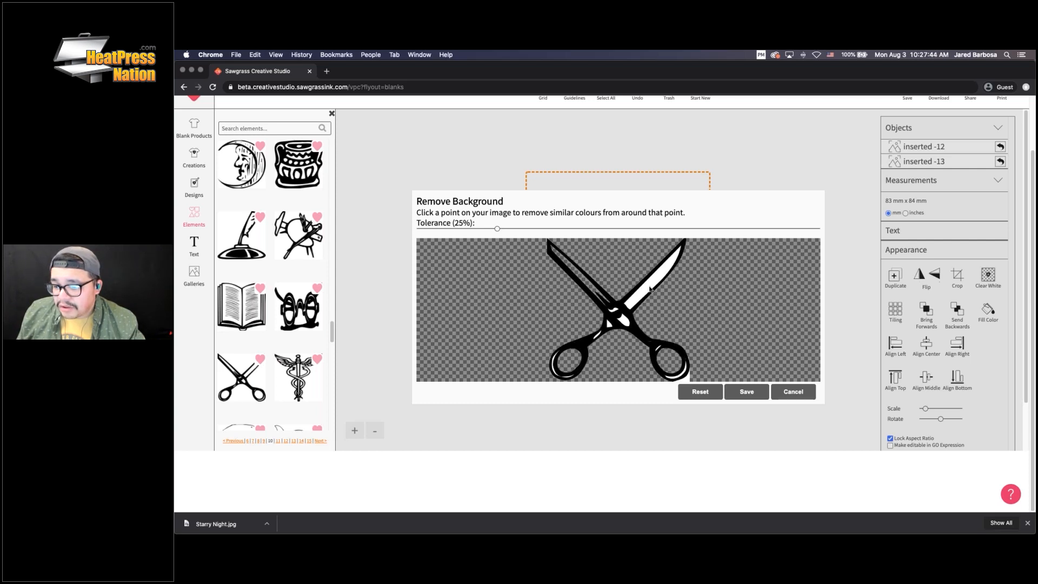
{"action": "left_click", "coordinate": [622, 323]}
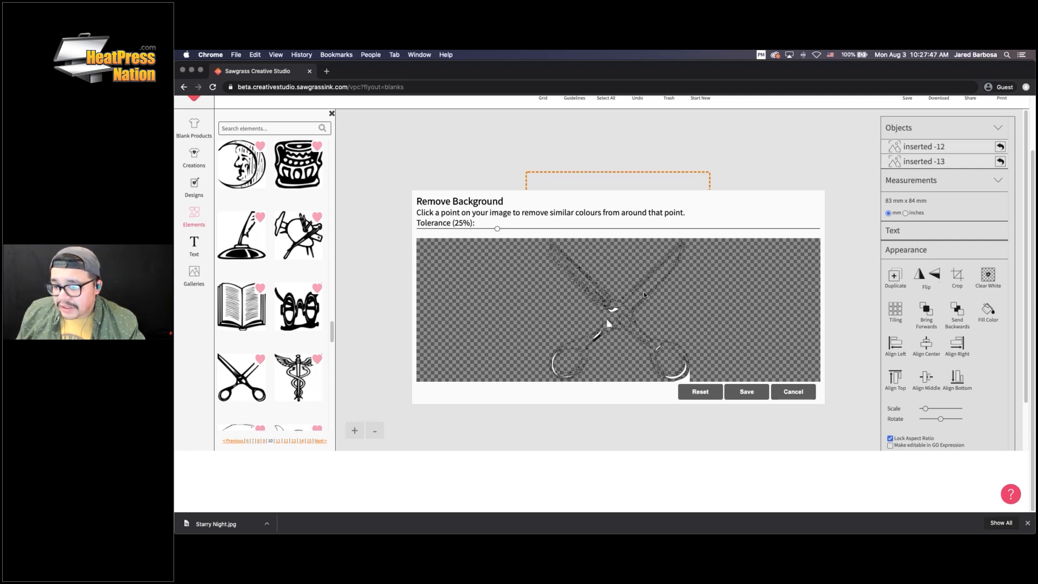
Reset the scissors image, re-clear the white between blades, sides and finger rings, and save
{"action": "left_click", "coordinate": [711, 394]}
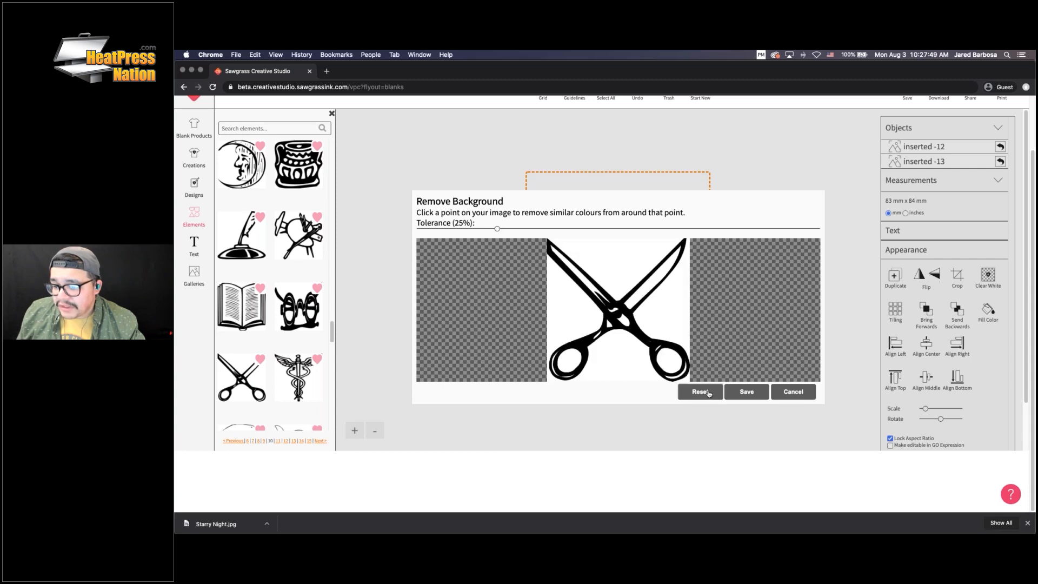
{"action": "left_click", "coordinate": [617, 268]}
{"action": "left_click", "coordinate": [559, 295]}
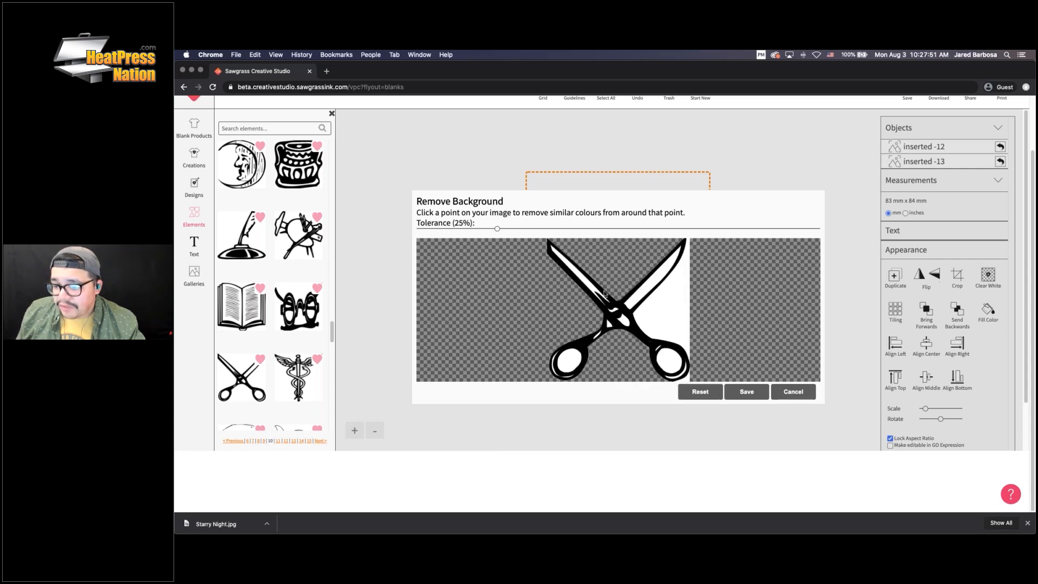
{"action": "left_click", "coordinate": [675, 297]}
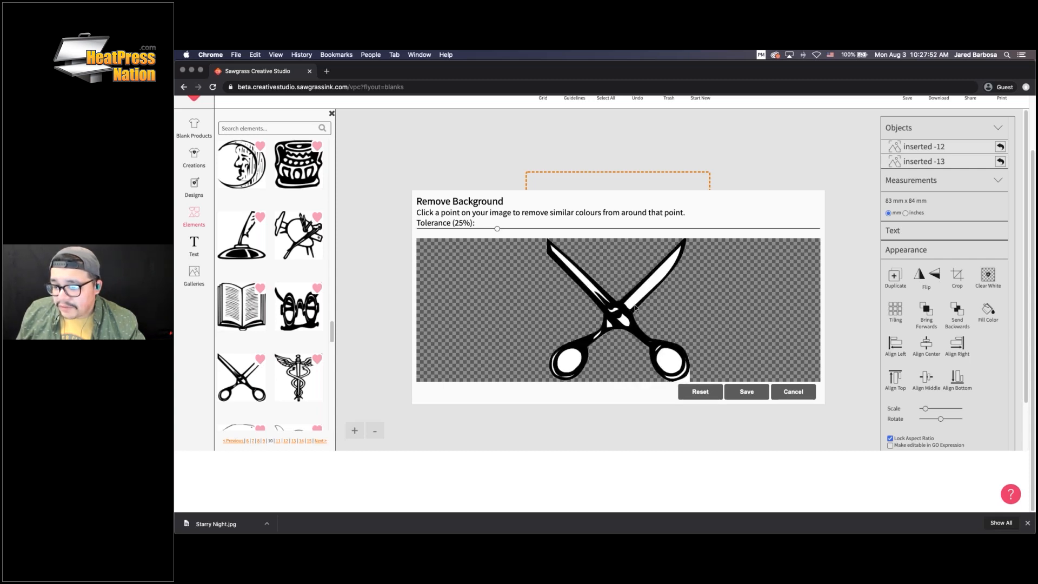
{"action": "left_click", "coordinate": [569, 360]}
{"action": "left_click", "coordinate": [670, 363]}
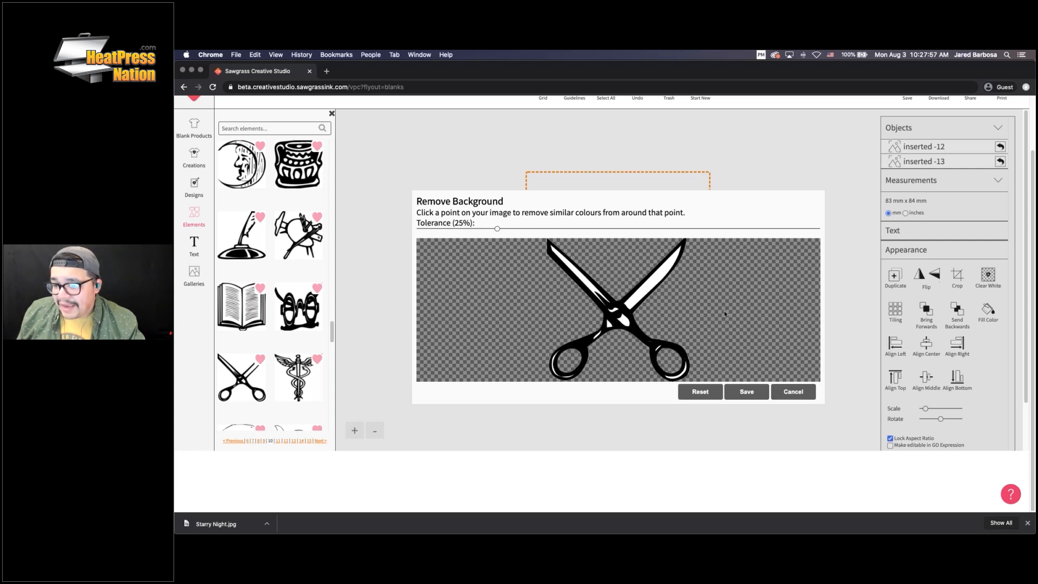
{"action": "left_click", "coordinate": [753, 392]}
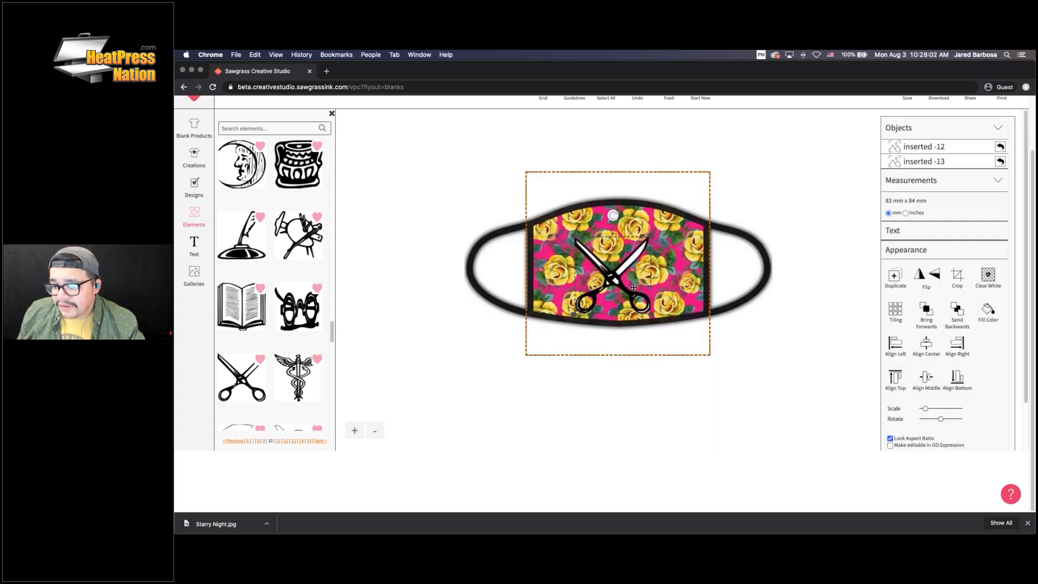
Move the cut-out scissors slightly higher on the mask
{"action": "left_click_drag", "start_coordinate": [612, 281], "coordinate": [626, 262]}
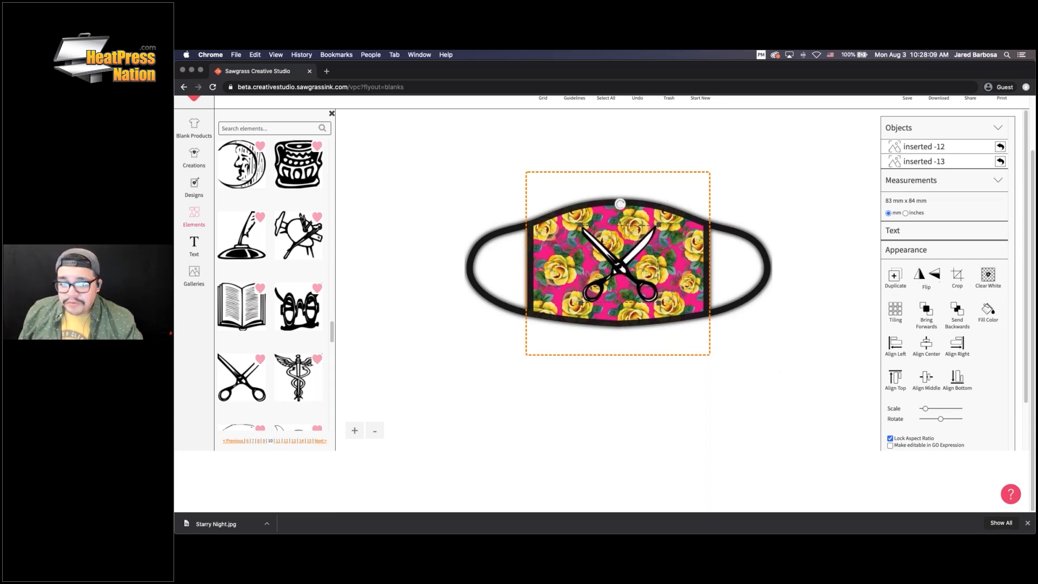
{"action": "scroll", "coordinate": [284, 303], "scroll_direction": "up", "scroll_amount": 5}
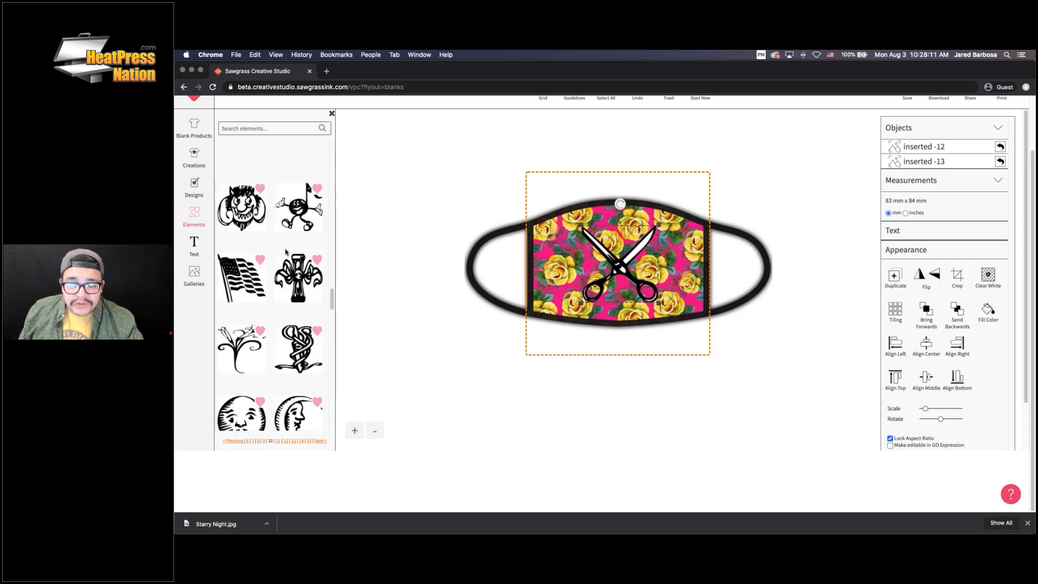
{"action": "scroll", "coordinate": [287, 253], "scroll_direction": "up", "scroll_amount": 10}
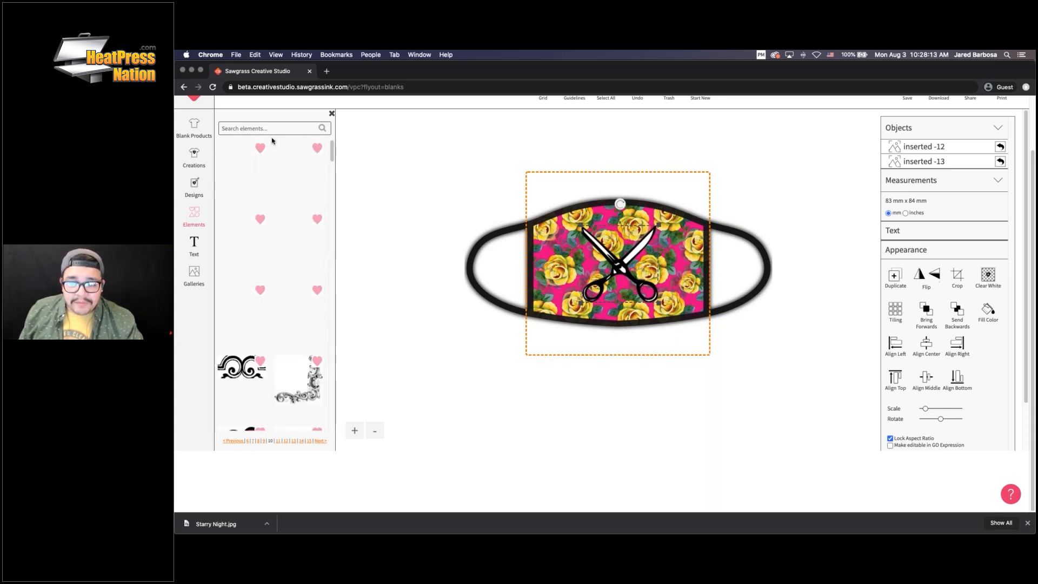
Search the element library for 'barber', then clear the search field
{"action": "left_click", "coordinate": [269, 128]}
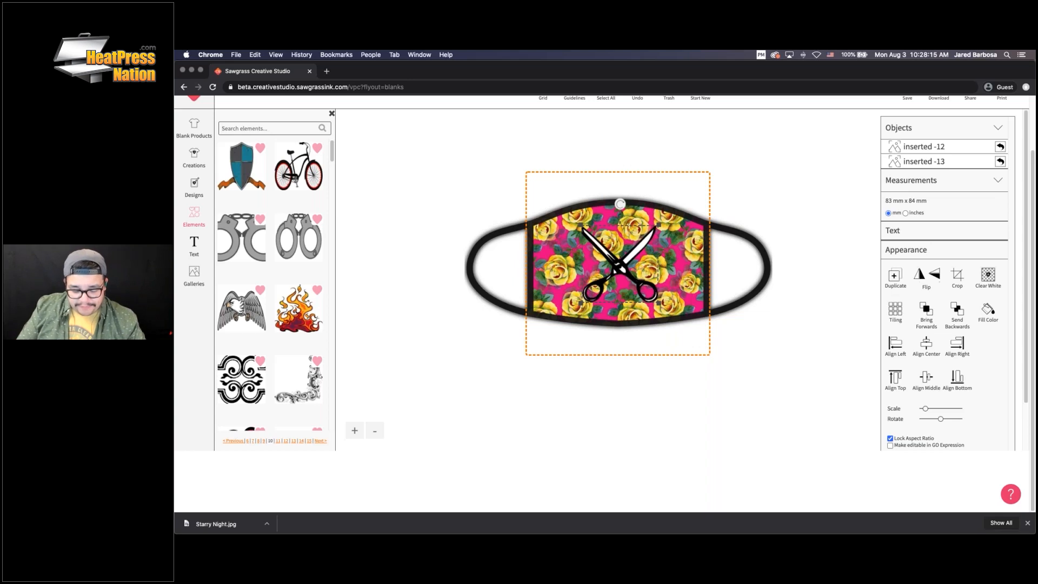
{"action": "type", "text": "barber"}
{"action": "key", "text": "Return"}
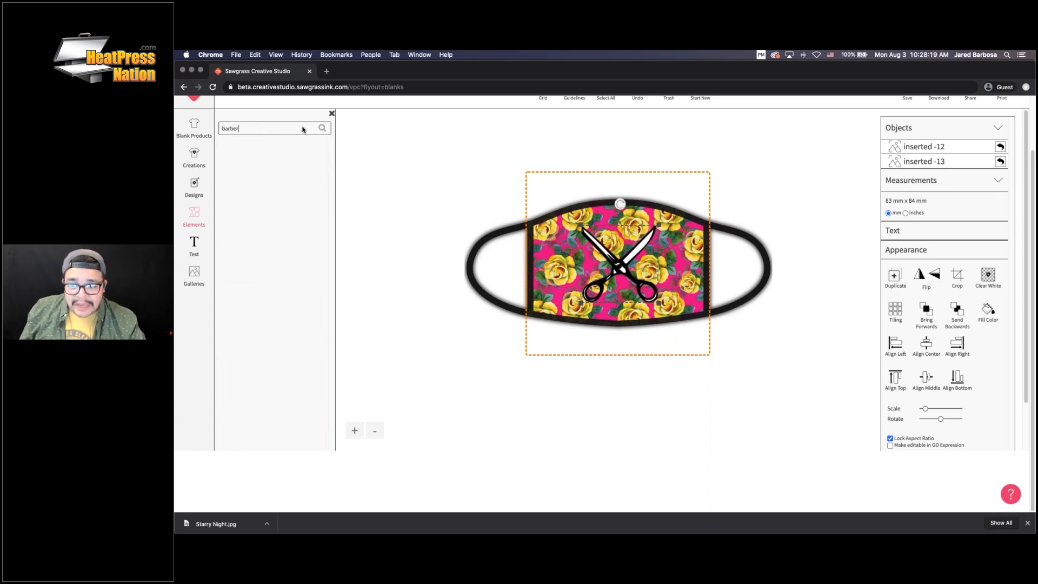
{"action": "key", "text": "super+a"}
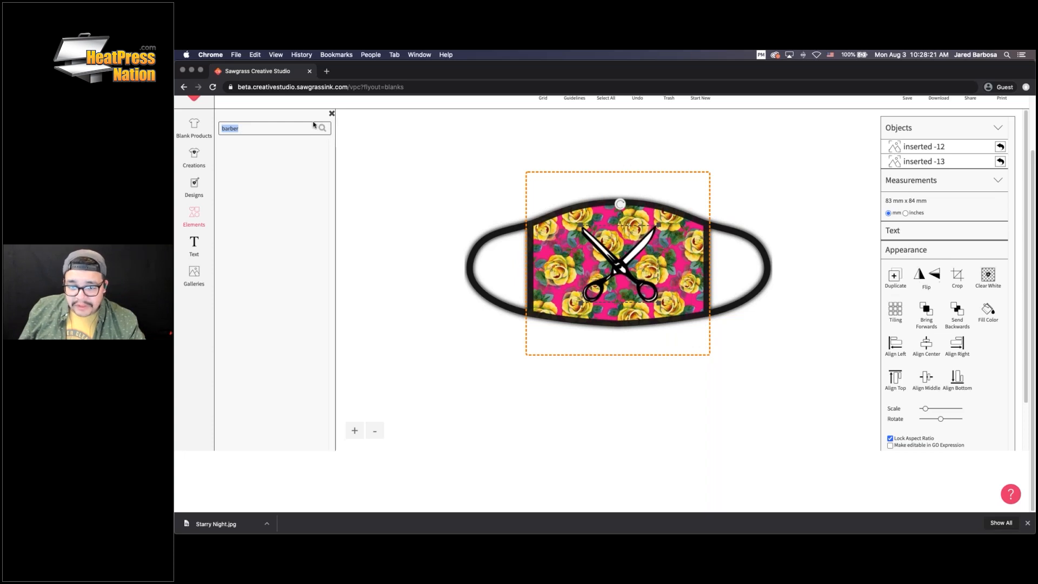
{"action": "key", "text": "BackSpace"}
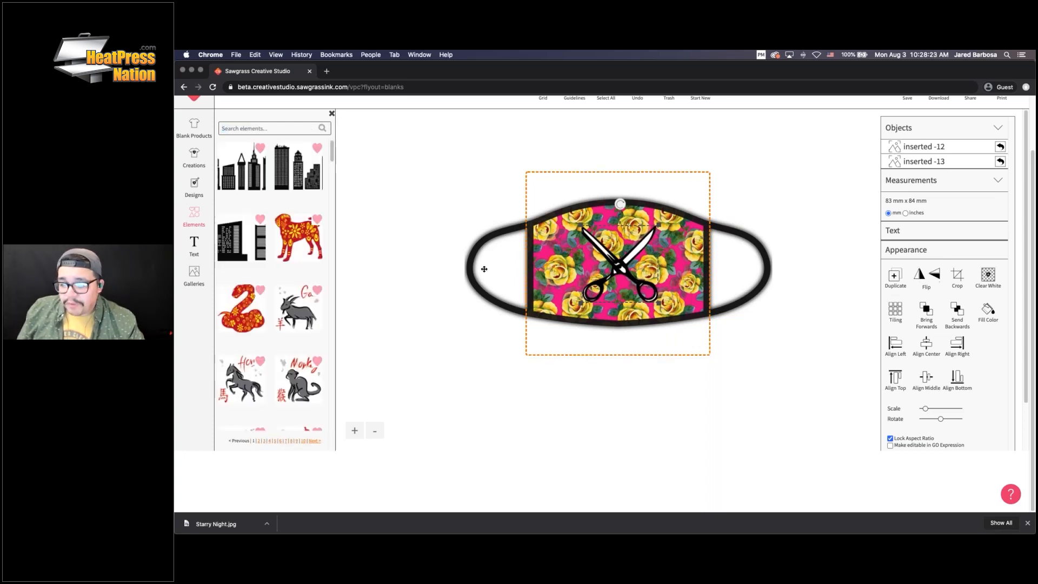
Open the Animal element category and scroll through the dog breed illustrations to the rottweiler
{"action": "left_click", "coordinate": [195, 214]}
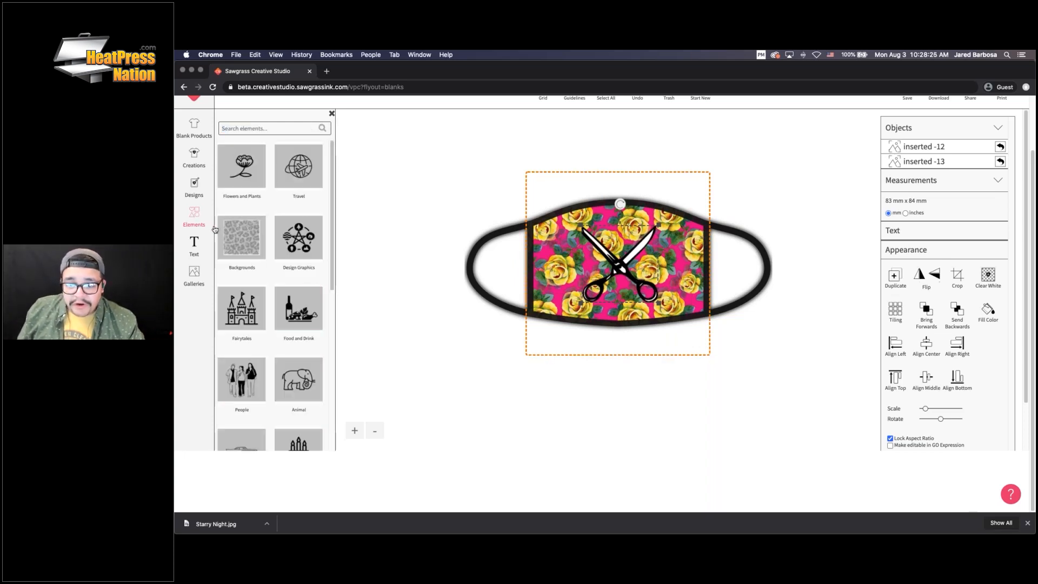
{"action": "scroll", "coordinate": [295, 228], "scroll_direction": "down", "scroll_amount": 2}
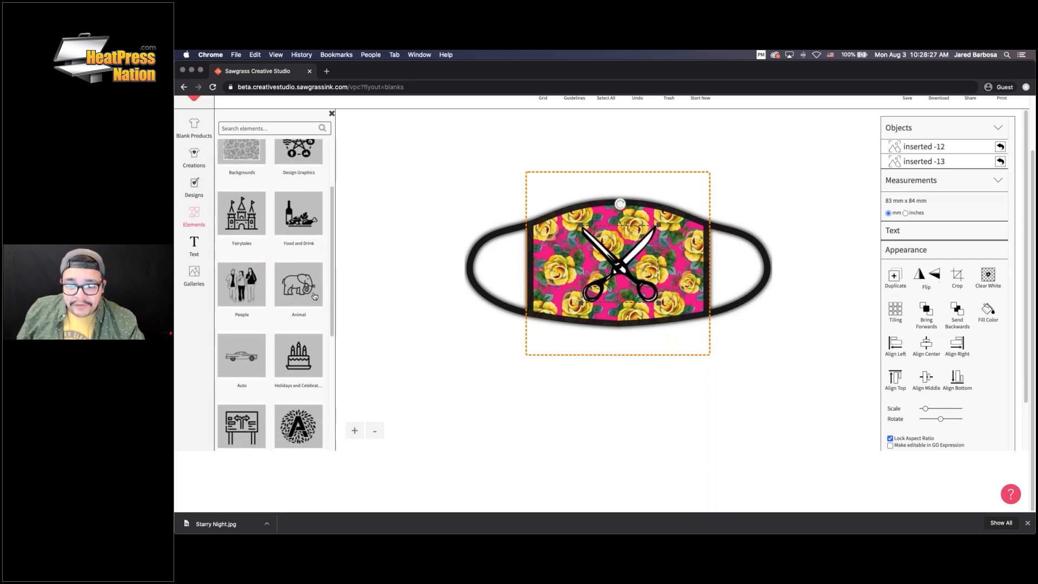
{"action": "left_click", "coordinate": [302, 260]}
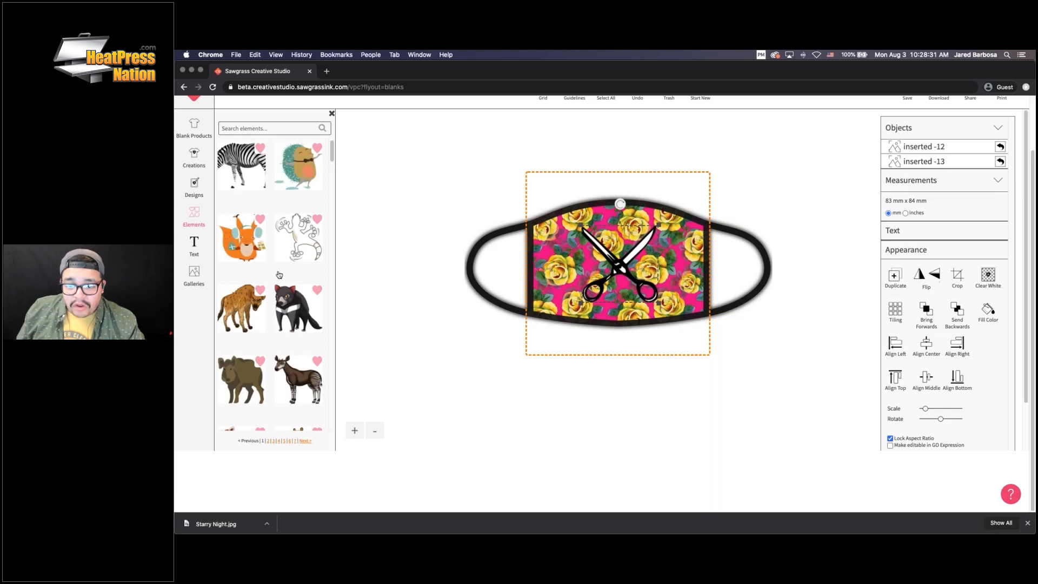
{"action": "scroll", "coordinate": [302, 257], "scroll_direction": "down", "scroll_amount": 3}
{"action": "scroll", "coordinate": [246, 260], "scroll_direction": "down", "scroll_amount": 2}
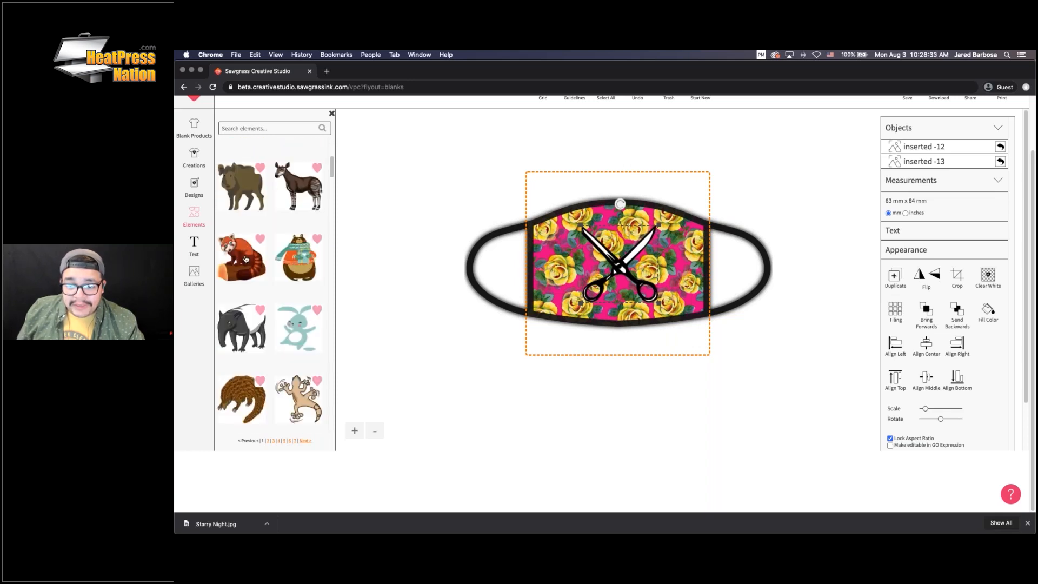
{"action": "scroll", "coordinate": [289, 262], "scroll_direction": "down", "scroll_amount": 5}
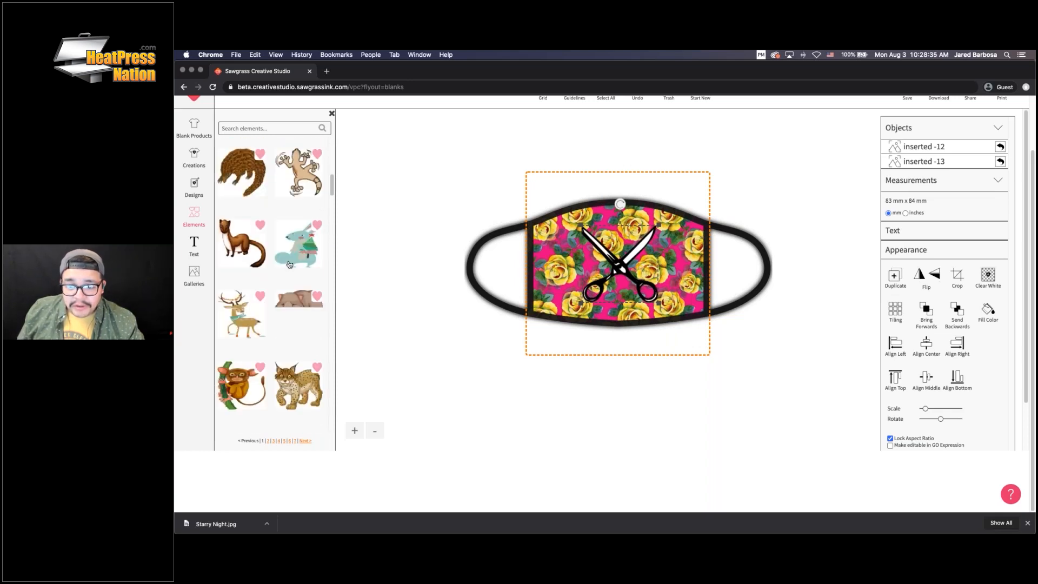
{"action": "scroll", "coordinate": [289, 263], "scroll_direction": "down", "scroll_amount": 5}
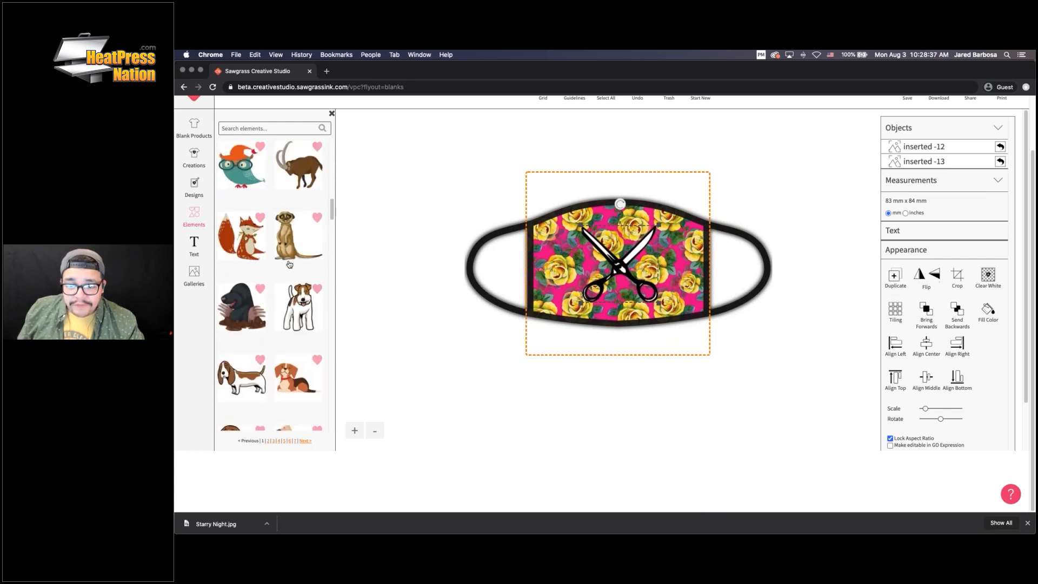
{"action": "scroll", "coordinate": [289, 264], "scroll_direction": "down", "scroll_amount": 2}
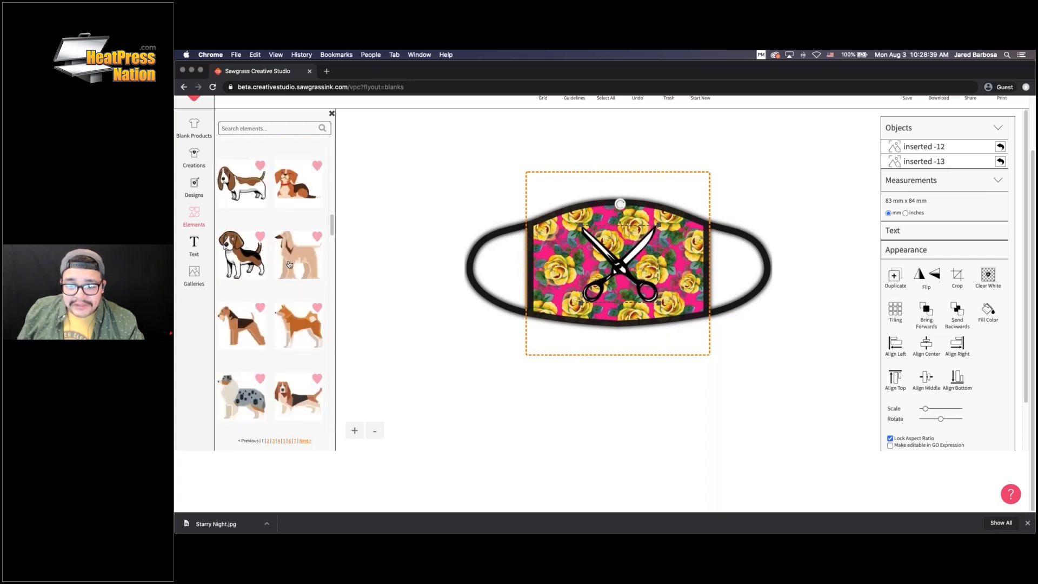
{"action": "scroll", "coordinate": [290, 263], "scroll_direction": "down", "scroll_amount": 7}
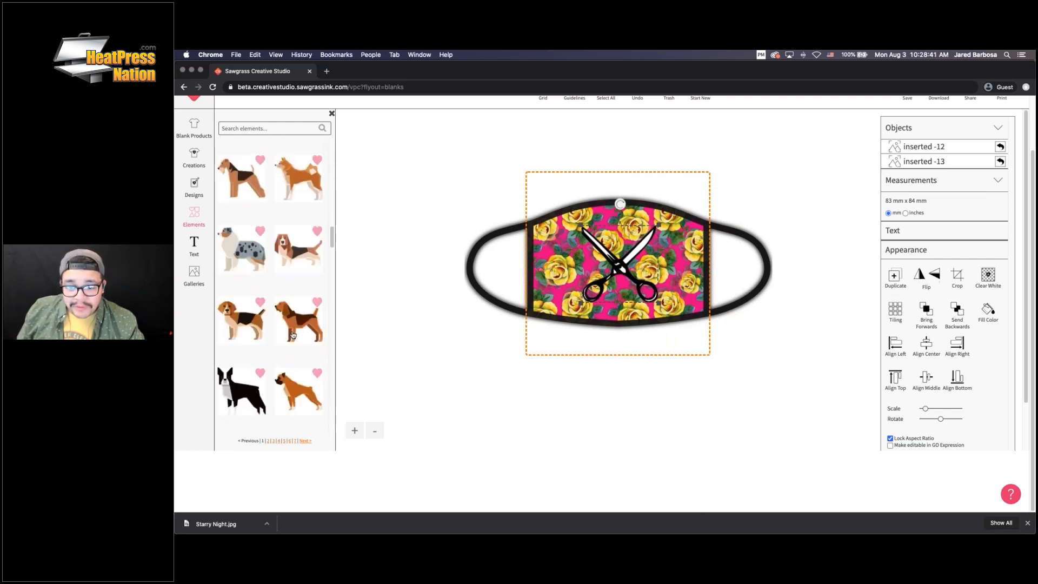
{"action": "scroll", "coordinate": [293, 332], "scroll_direction": "down", "scroll_amount": 3}
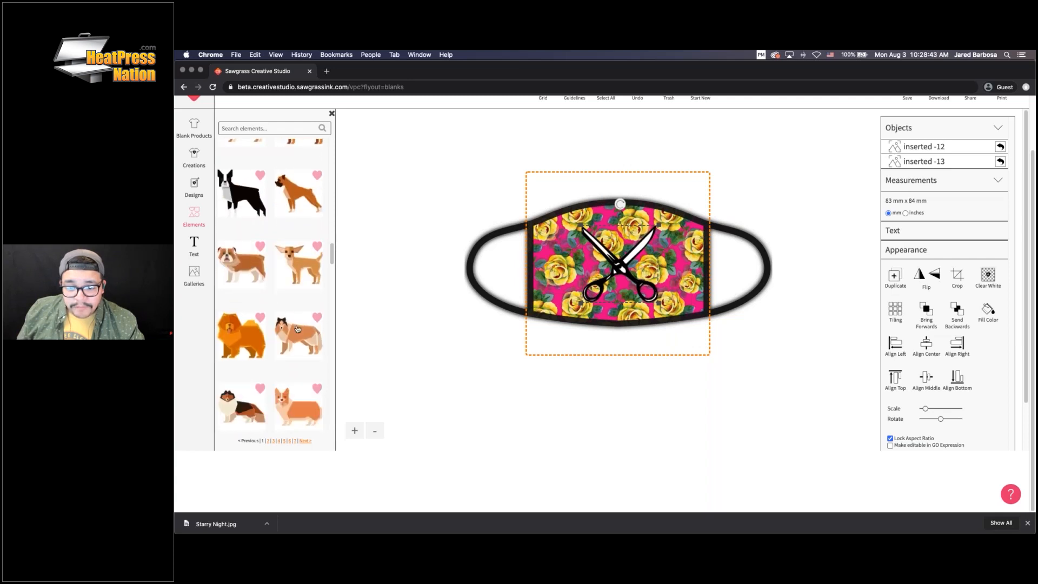
{"action": "scroll", "coordinate": [296, 328], "scroll_direction": "down", "scroll_amount": 6}
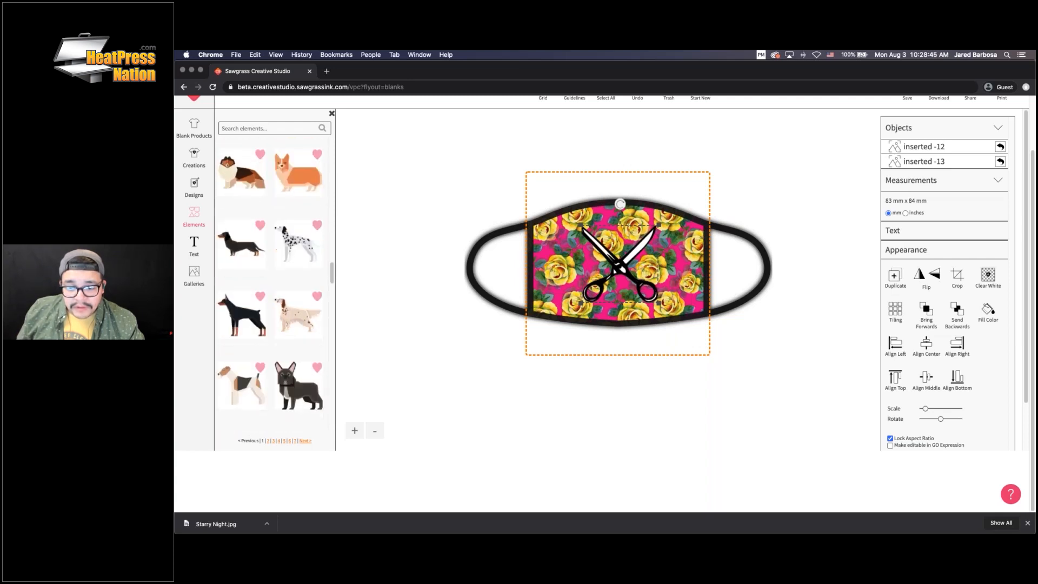
{"action": "scroll", "coordinate": [297, 328], "scroll_direction": "down", "scroll_amount": 8}
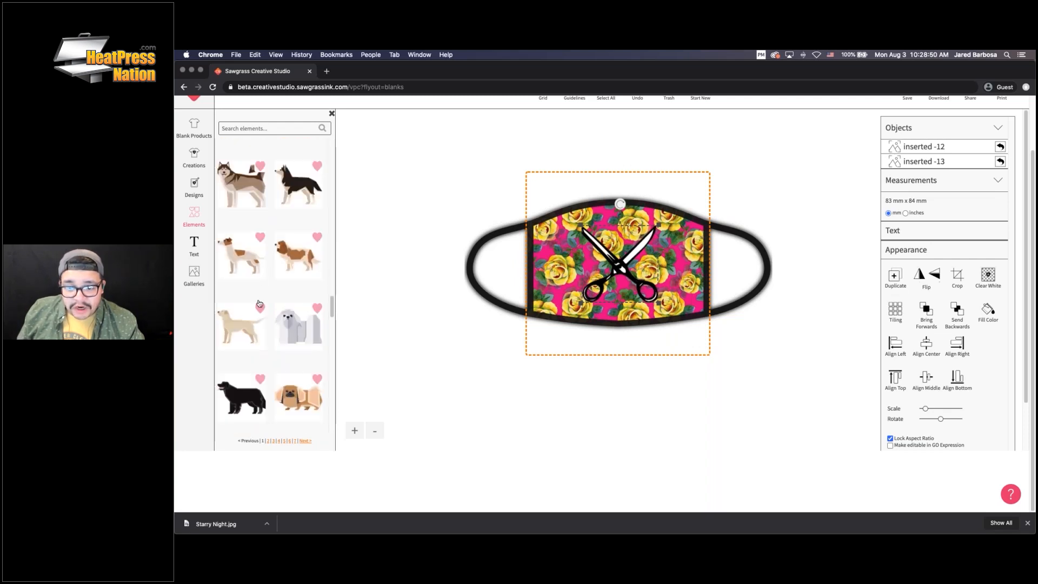
{"action": "scroll", "coordinate": [281, 329], "scroll_direction": "down", "scroll_amount": 4}
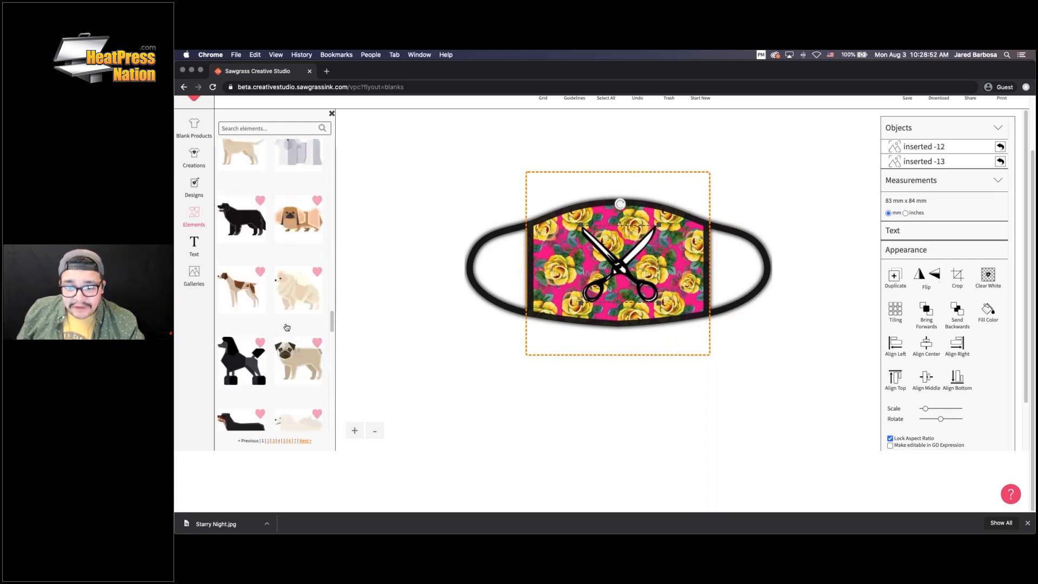
{"action": "scroll", "coordinate": [273, 330], "scroll_direction": "down", "scroll_amount": 3}
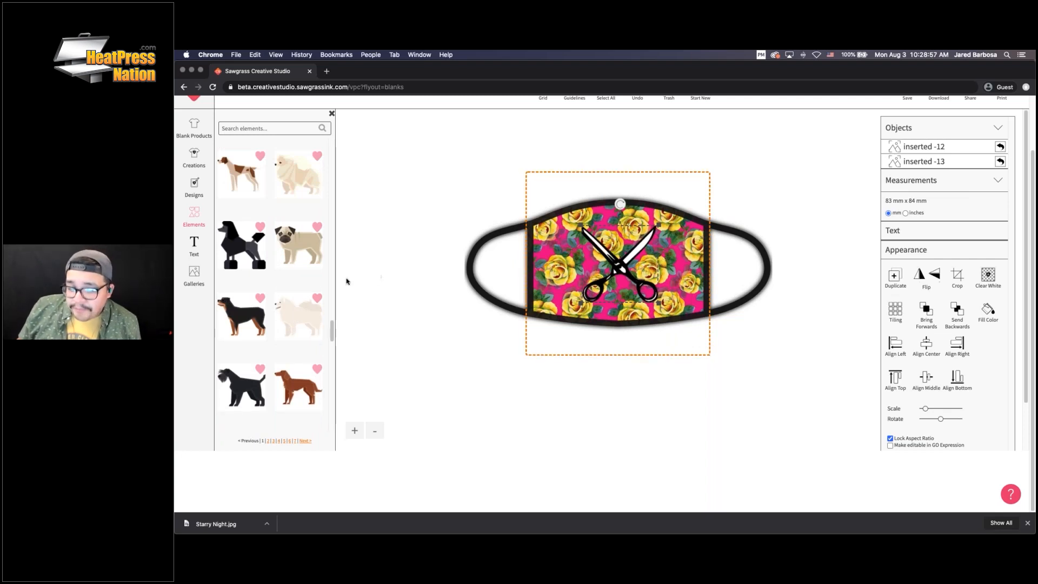
{"action": "scroll", "coordinate": [271, 290], "scroll_direction": "down", "scroll_amount": 4}
{"action": "scroll", "coordinate": [267, 290], "scroll_direction": "up", "scroll_amount": 4}
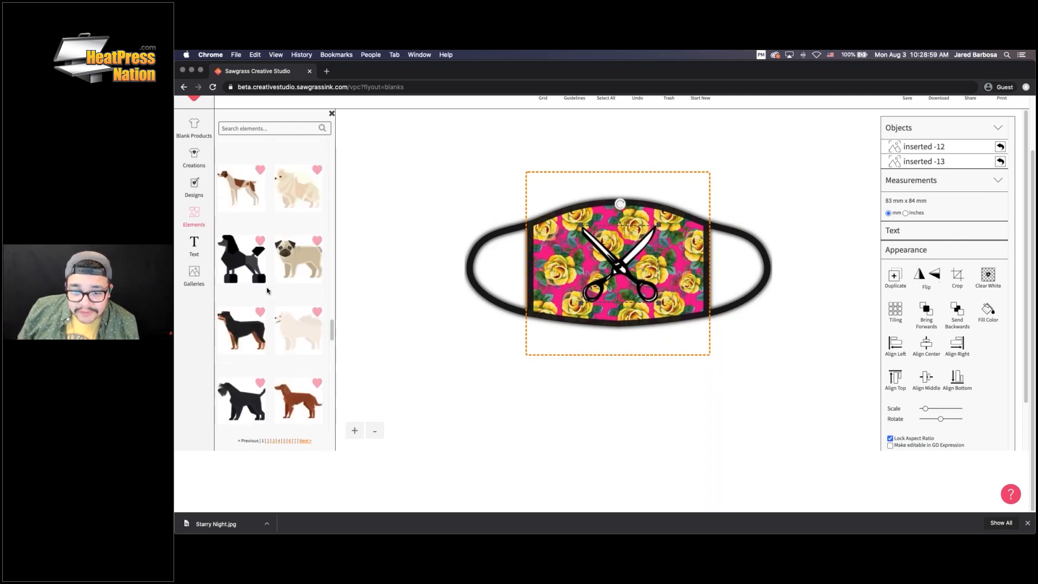
Add the rottweiler at 116 mm, remove its white background, and move it left
{"action": "left_click", "coordinate": [244, 336]}
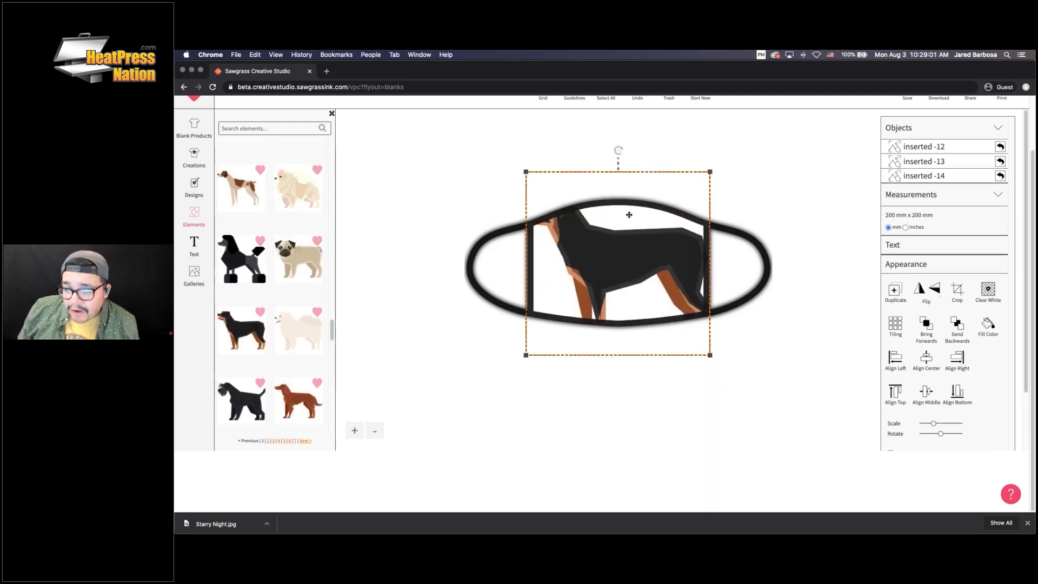
{"action": "left_click_drag", "start_coordinate": [710, 172], "coordinate": [672, 209]}
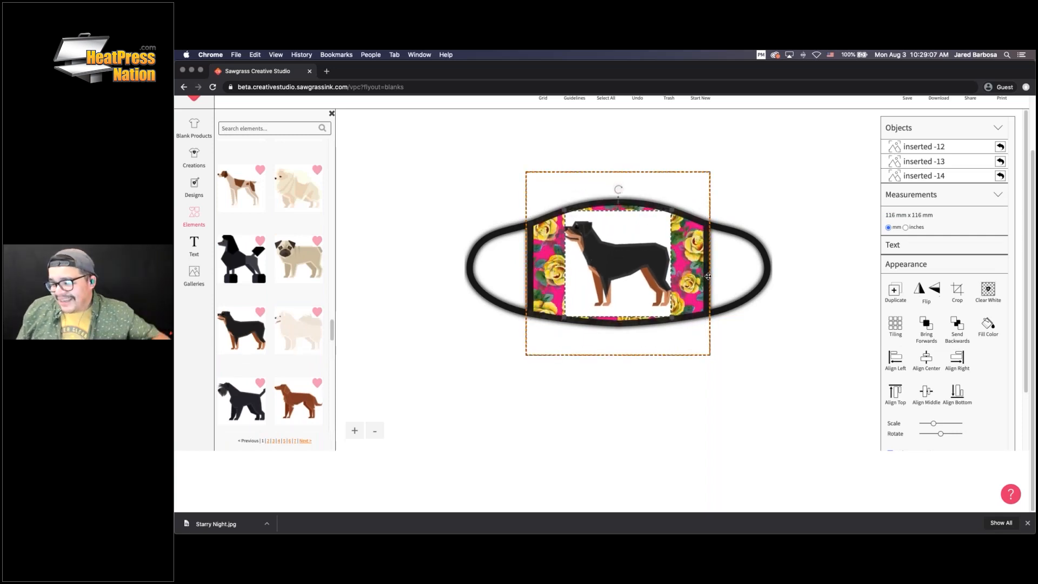
{"action": "left_click", "coordinate": [988, 292]}
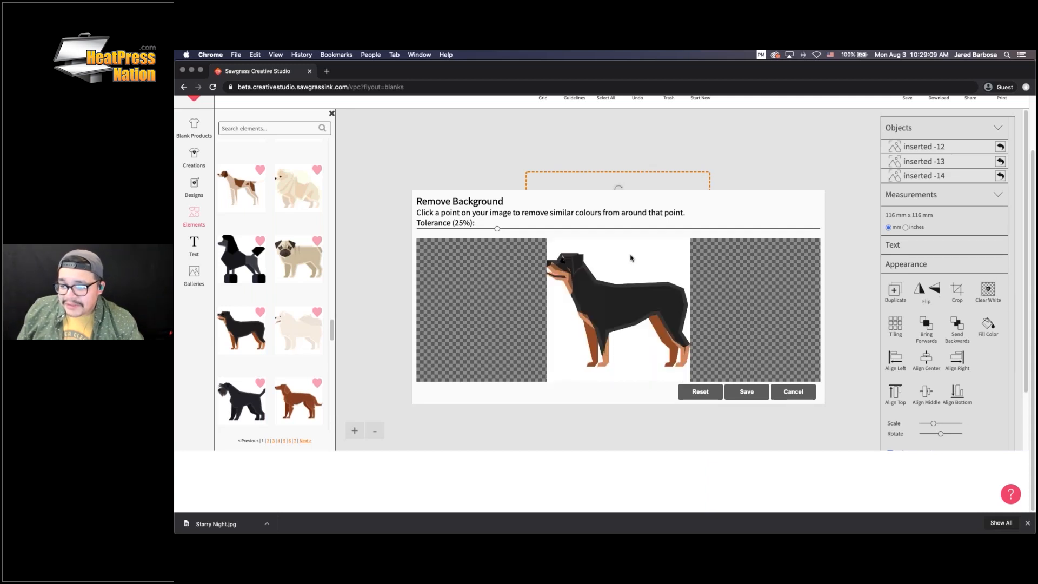
{"action": "left_click", "coordinate": [631, 257]}
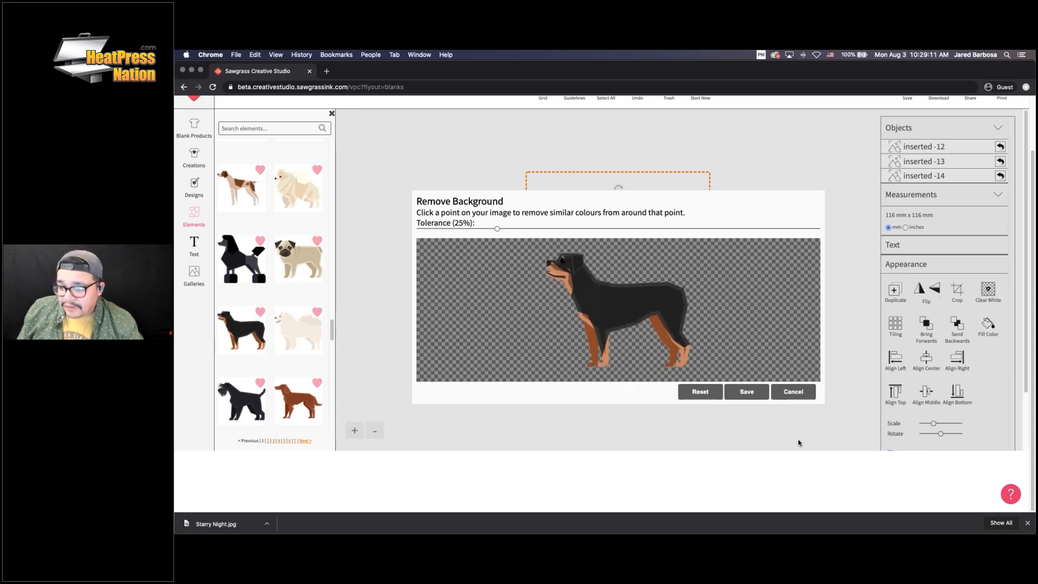
{"action": "left_click", "coordinate": [752, 392]}
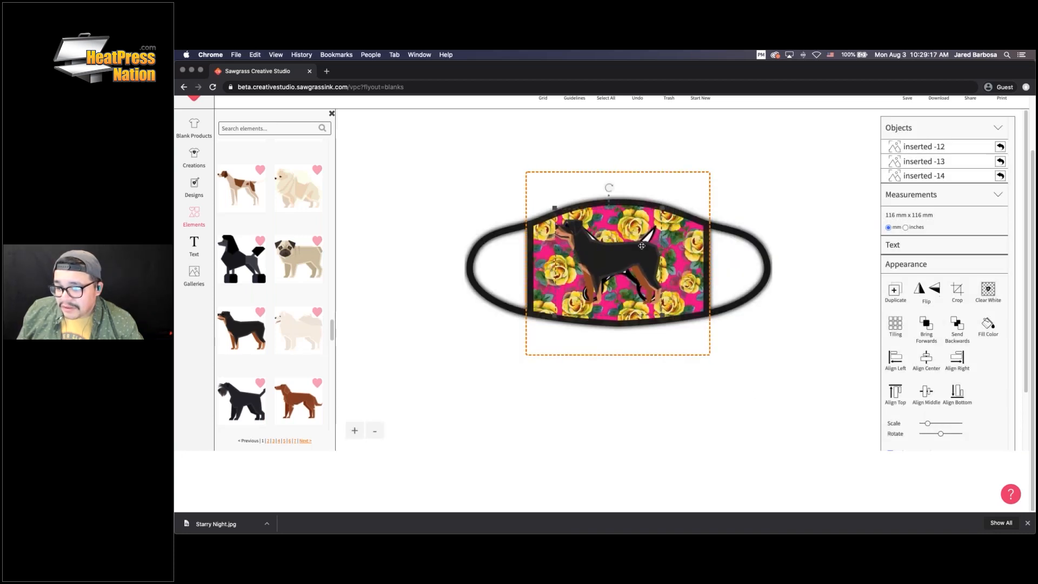
{"action": "left_click_drag", "start_coordinate": [630, 261], "coordinate": [558, 265]}
Delete the scissors graphic and the floral pattern from the mask
{"action": "left_click", "coordinate": [633, 256]}
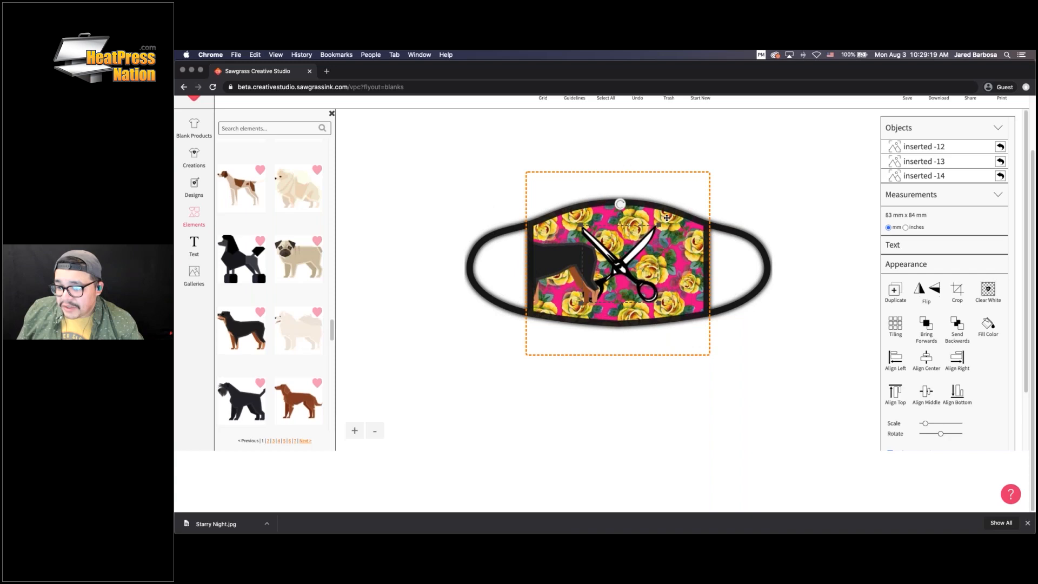
{"action": "scroll", "coordinate": [703, 196], "scroll_direction": "up", "scroll_amount": 2}
{"action": "left_click", "coordinate": [668, 147]}
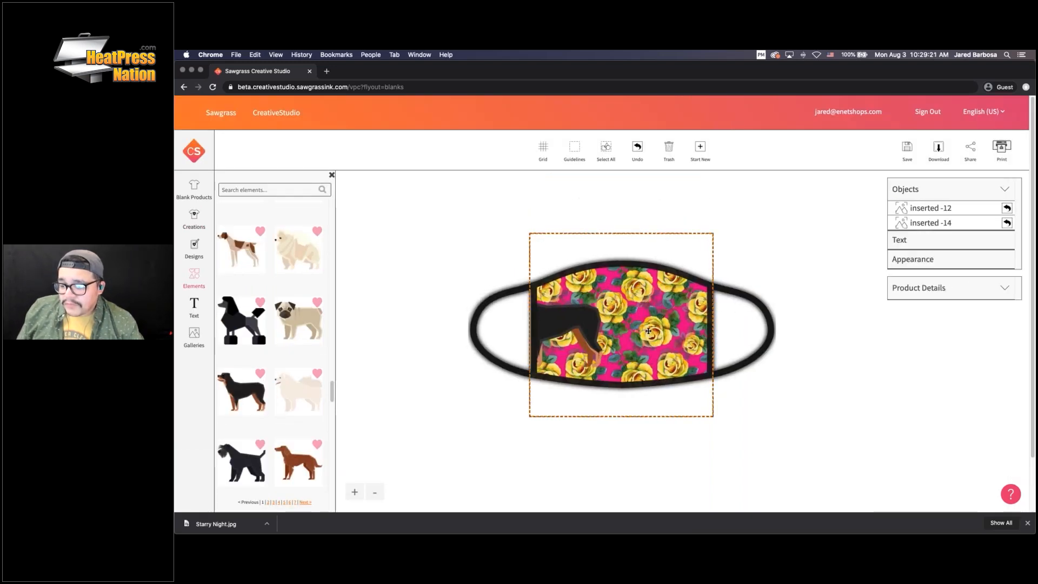
{"action": "left_click", "coordinate": [657, 240]}
{"action": "left_click", "coordinate": [669, 147]}
Centre the rottweiler on the mask and shrink it to 57 mm square
{"action": "left_click", "coordinate": [580, 322]}
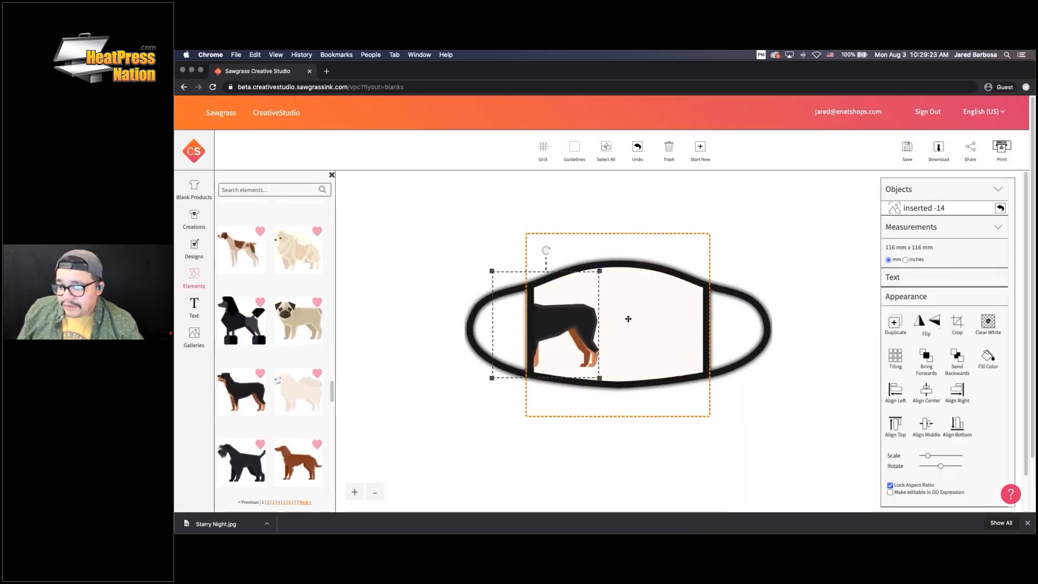
{"action": "left_click_drag", "start_coordinate": [580, 323], "coordinate": [644, 324]}
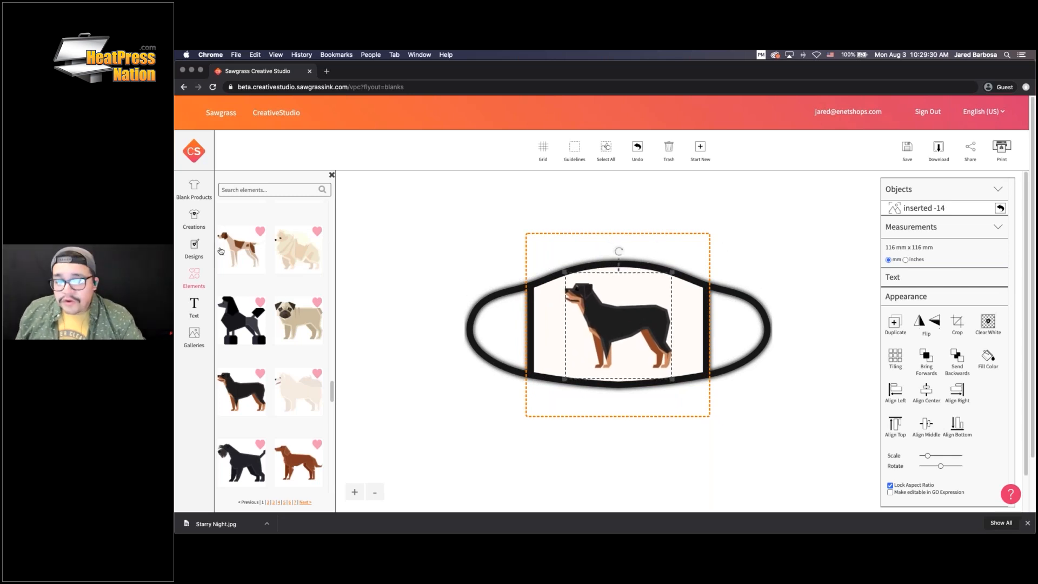
{"action": "left_click", "coordinate": [192, 275]}
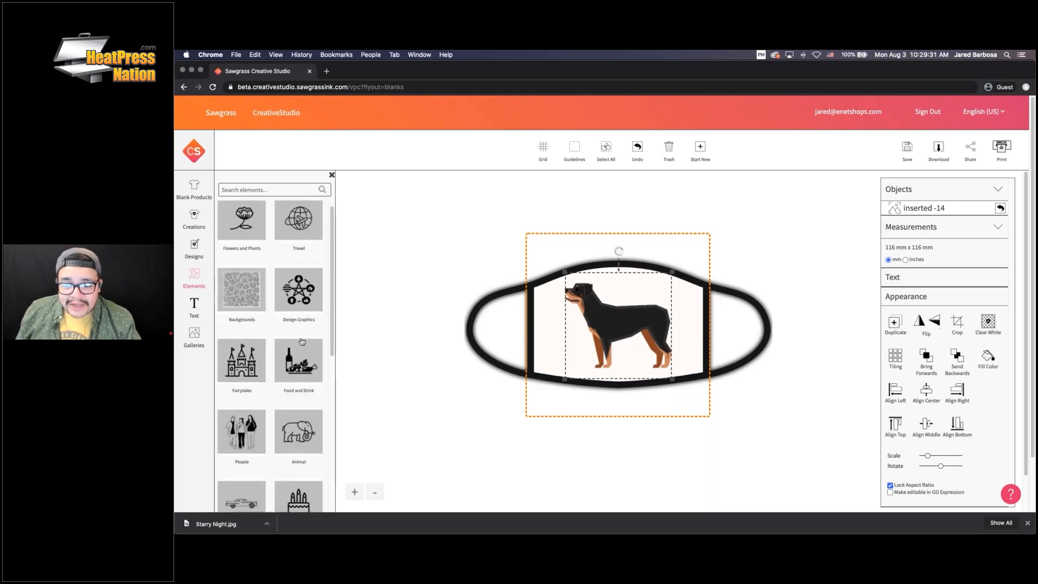
{"action": "scroll", "coordinate": [302, 341], "scroll_direction": "down", "scroll_amount": 6}
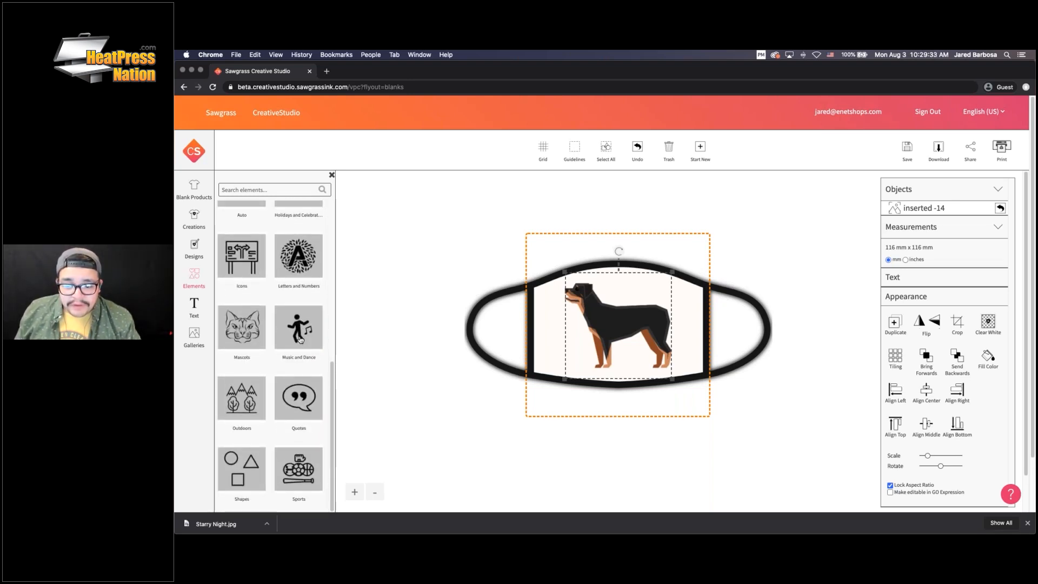
{"action": "left_click", "coordinate": [194, 306]}
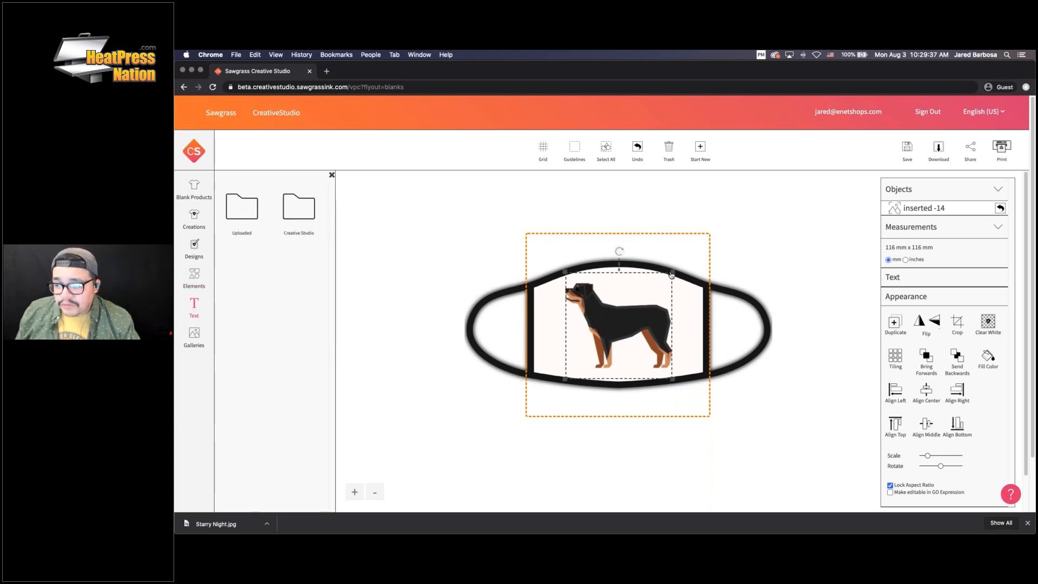
{"action": "left_click_drag", "start_coordinate": [672, 274], "coordinate": [614, 342]}
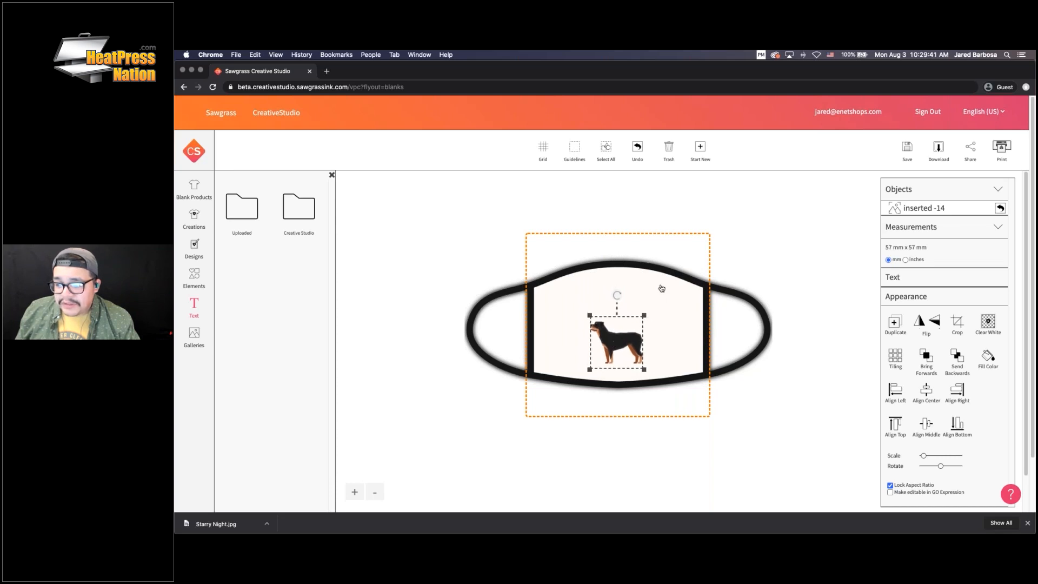
Page through the Creative Studio font library to page 25 (Maven Pro to Miltonian Tattoo)
{"action": "left_click", "coordinate": [241, 213]}
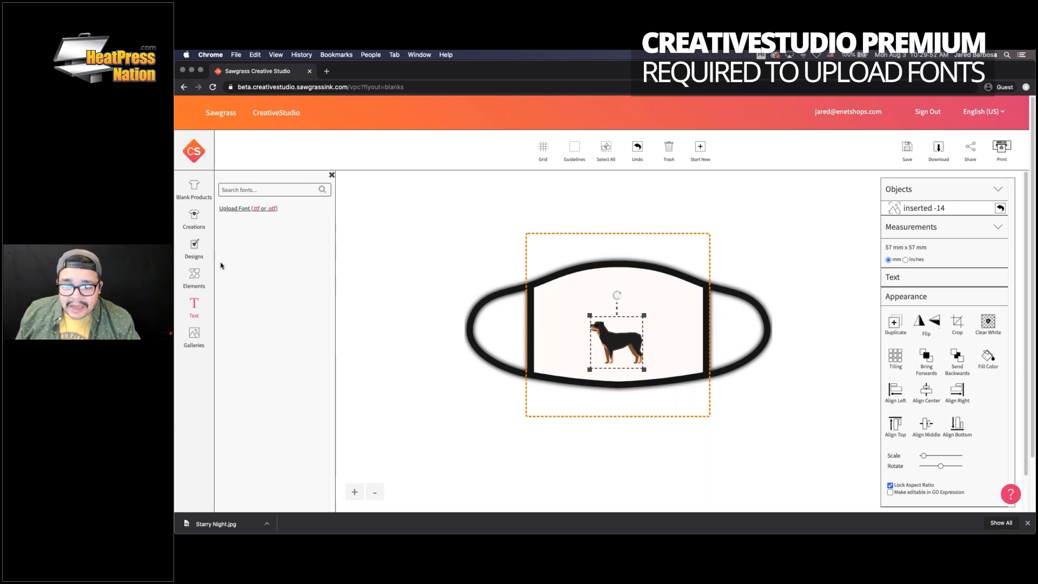
{"action": "left_click", "coordinate": [194, 306]}
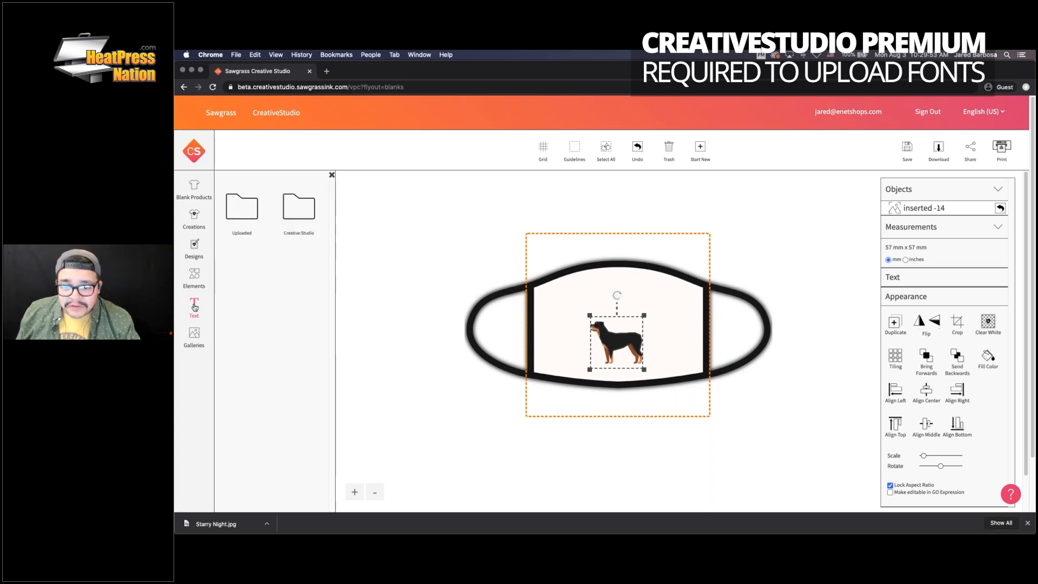
{"action": "left_click", "coordinate": [295, 210]}
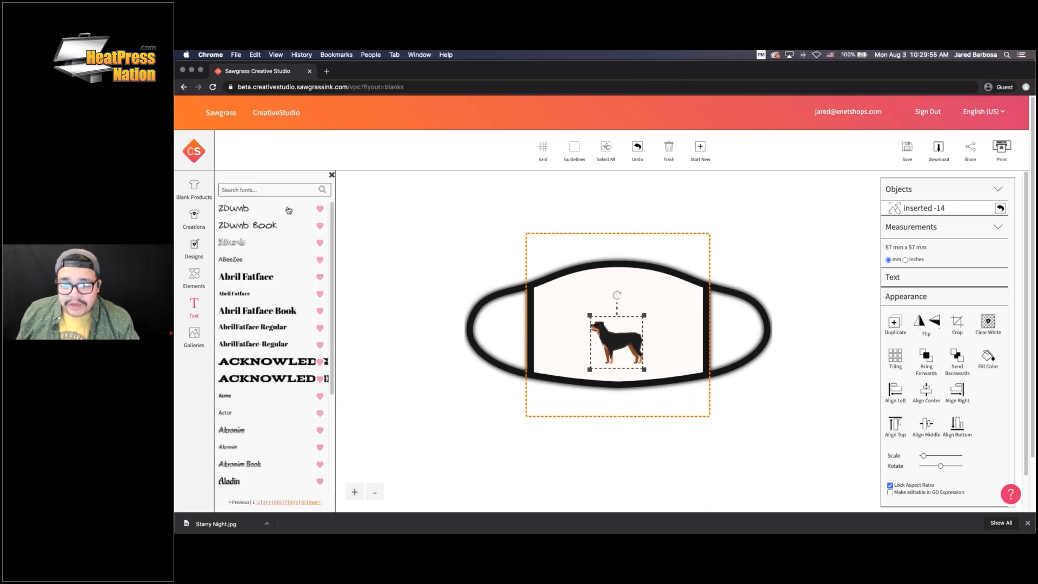
{"action": "scroll", "coordinate": [260, 288], "scroll_direction": "down", "scroll_amount": 3}
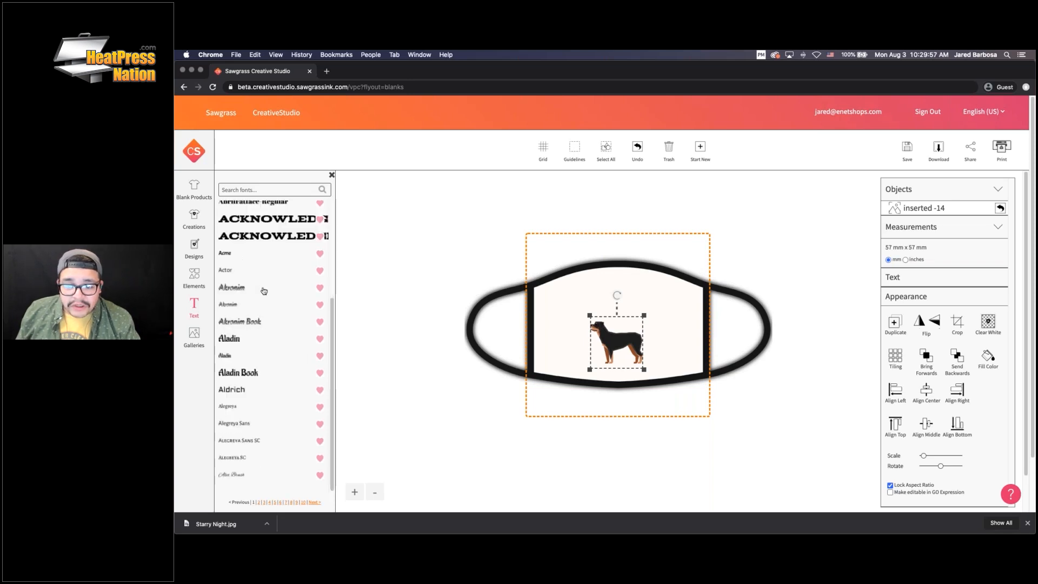
{"action": "left_click", "coordinate": [303, 502]}
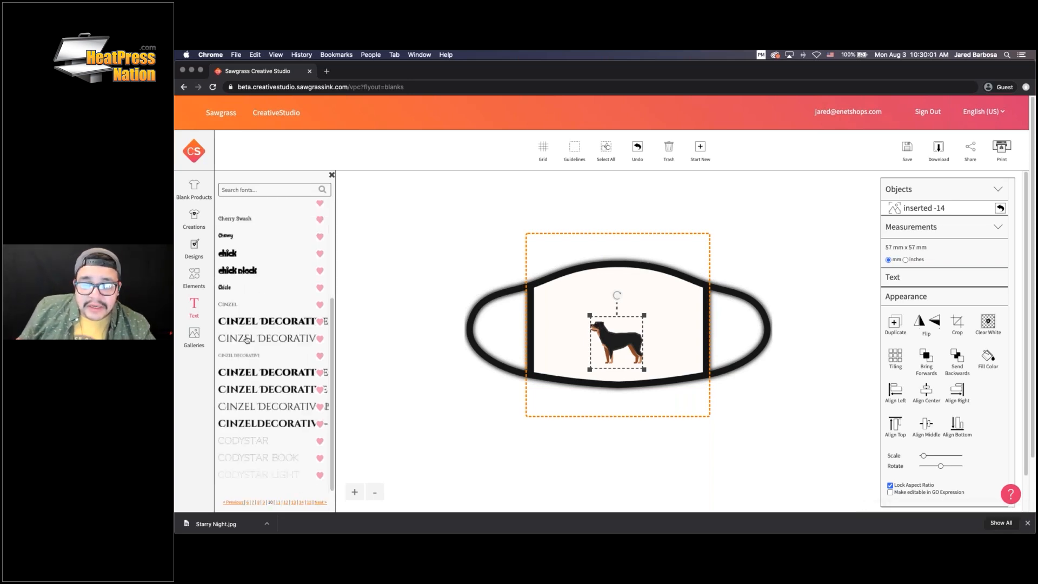
{"action": "scroll", "coordinate": [276, 372], "scroll_direction": "down", "scroll_amount": 1}
{"action": "scroll", "coordinate": [277, 372], "scroll_direction": "down", "scroll_amount": 1}
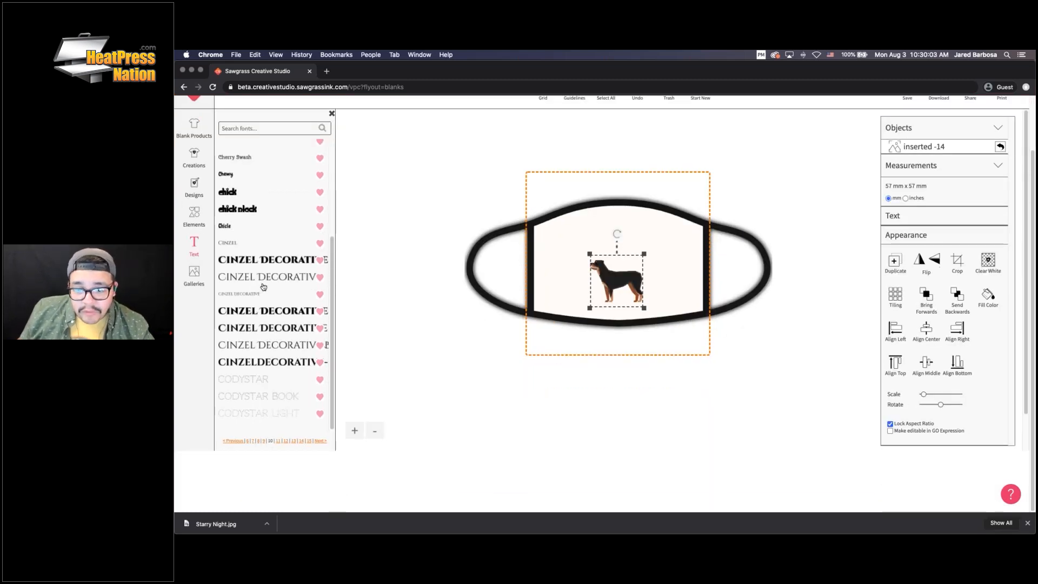
{"action": "scroll", "coordinate": [281, 378], "scroll_direction": "up", "scroll_amount": 1}
{"action": "scroll", "coordinate": [294, 420], "scroll_direction": "down", "scroll_amount": 1}
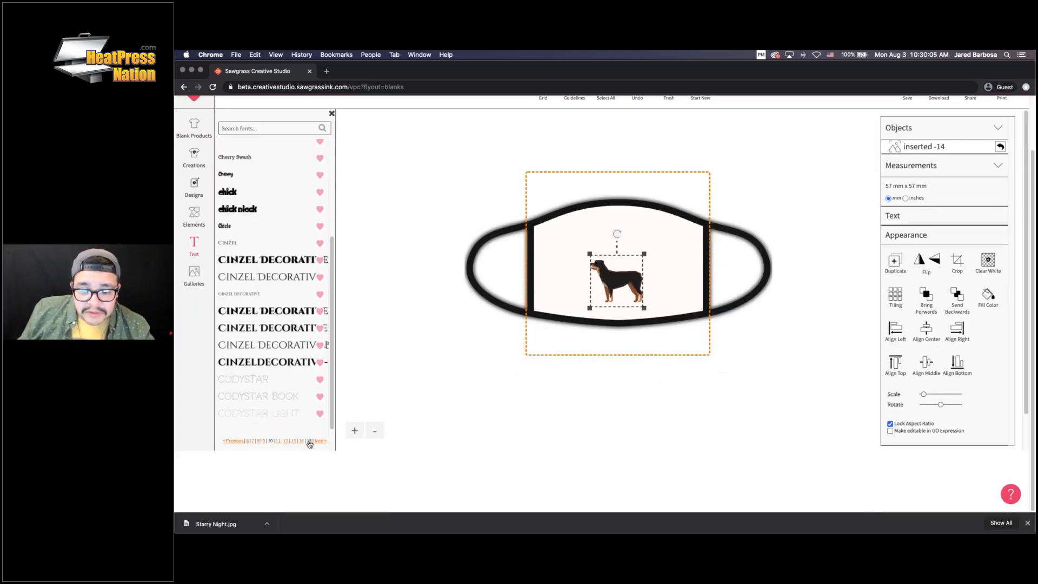
{"action": "left_click", "coordinate": [309, 441]}
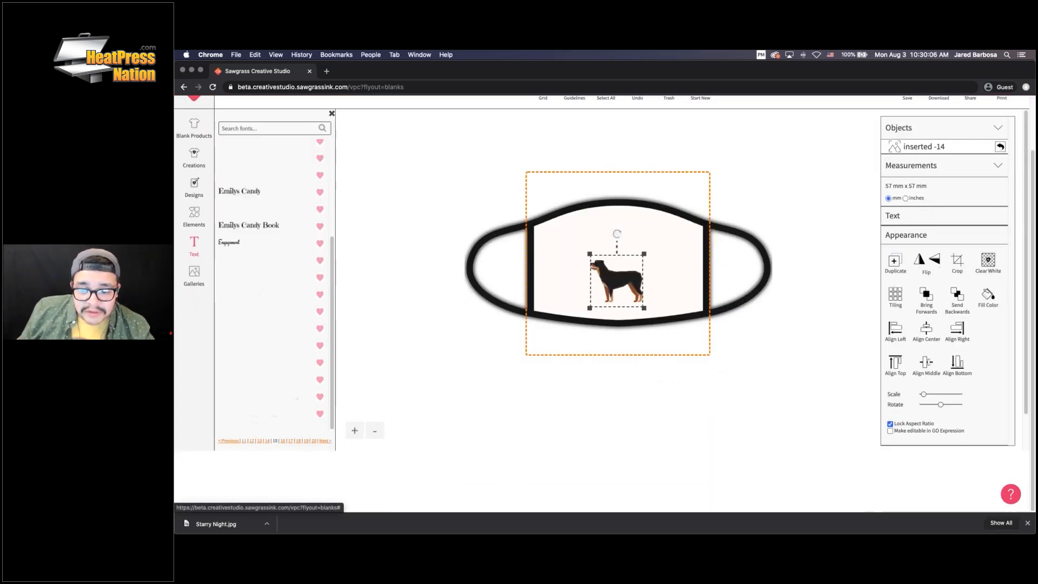
{"action": "left_click", "coordinate": [314, 441]}
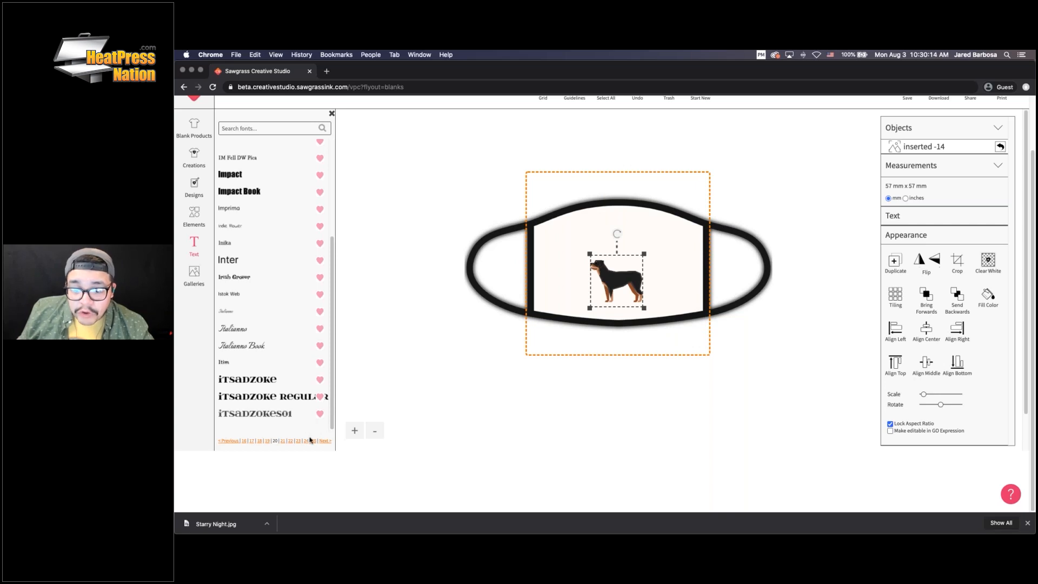
{"action": "left_click", "coordinate": [314, 441]}
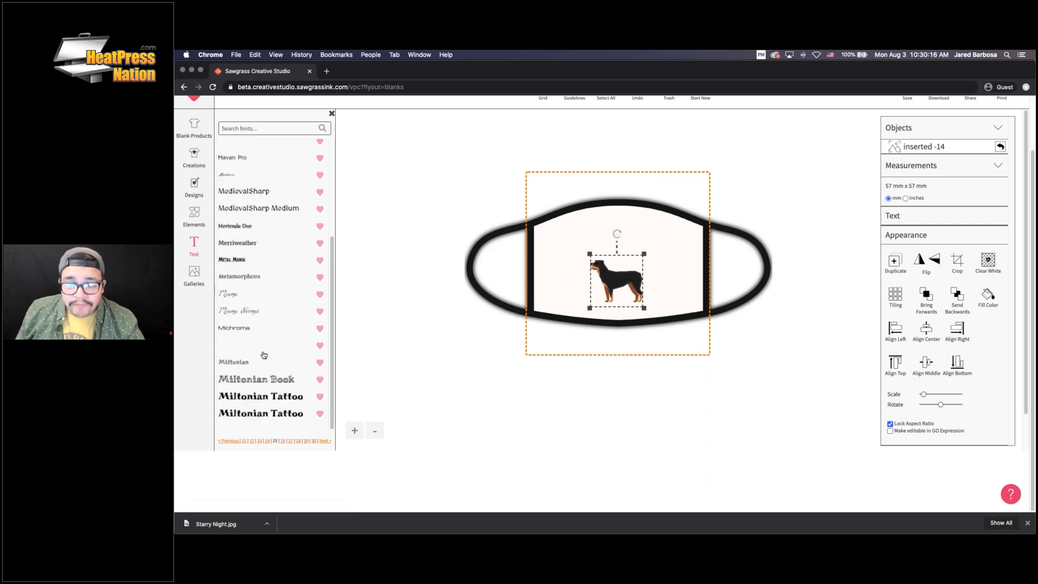
Add Metal Mania text reading 'Rotty Dad' at size 91 above the dog
{"action": "left_click", "coordinate": [249, 260]}
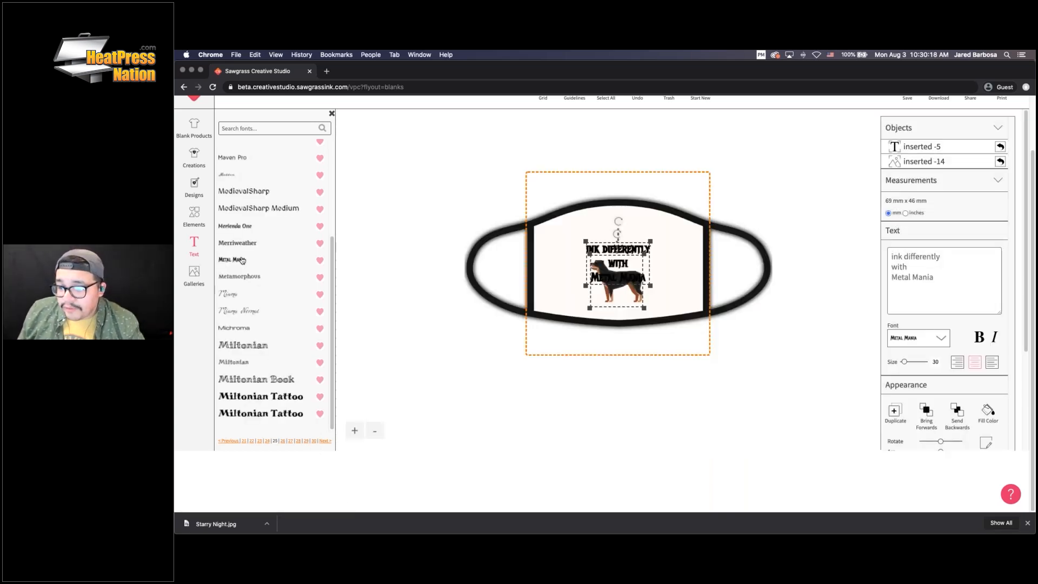
{"action": "left_click_drag", "start_coordinate": [605, 236], "coordinate": [603, 209]}
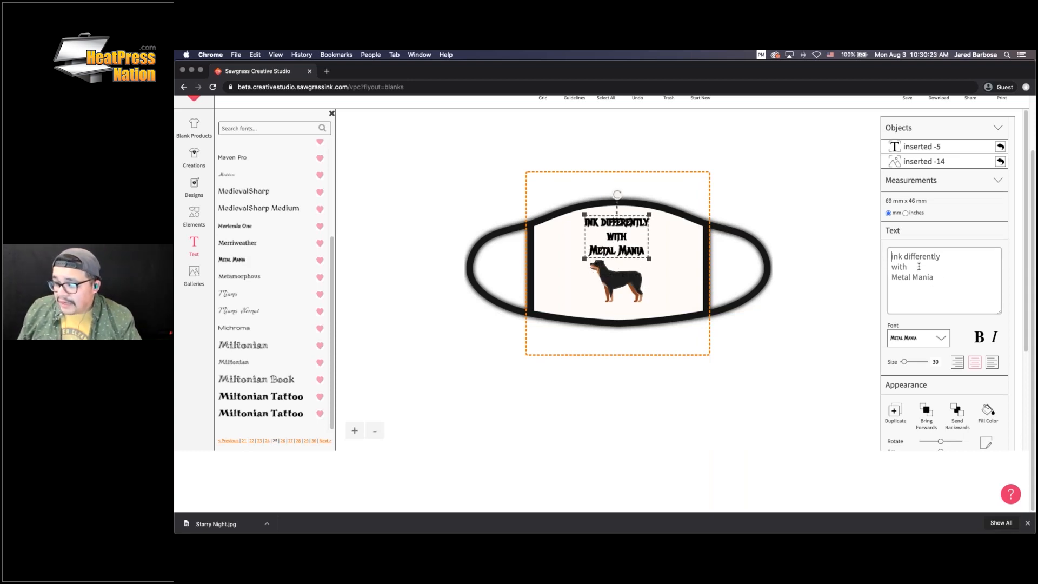
{"action": "key", "text": "super+a"}
{"action": "type", "text": "R"}
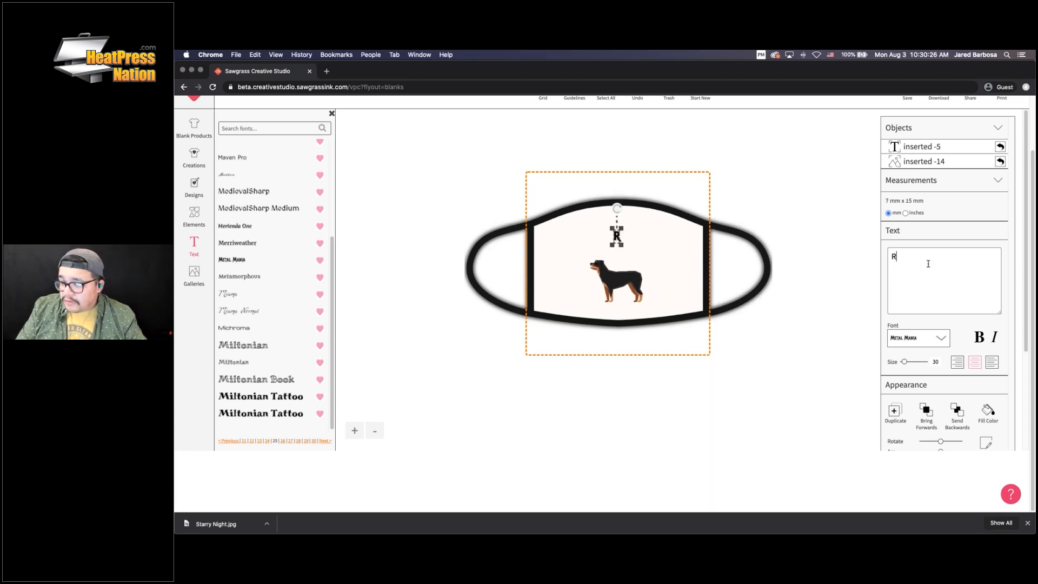
{"action": "type", "text": "otty"}
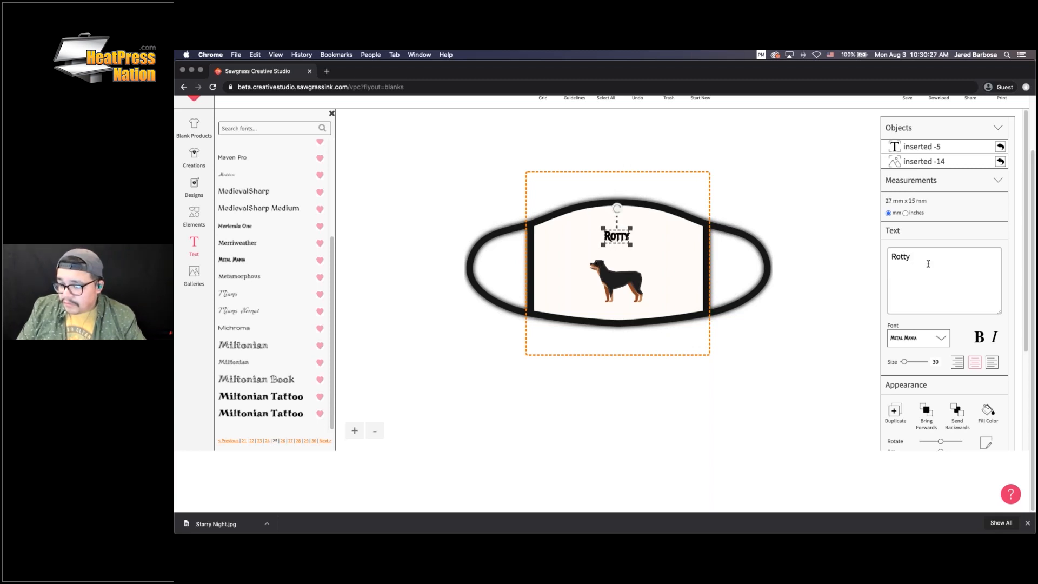
{"action": "type", "text": " Dad"}
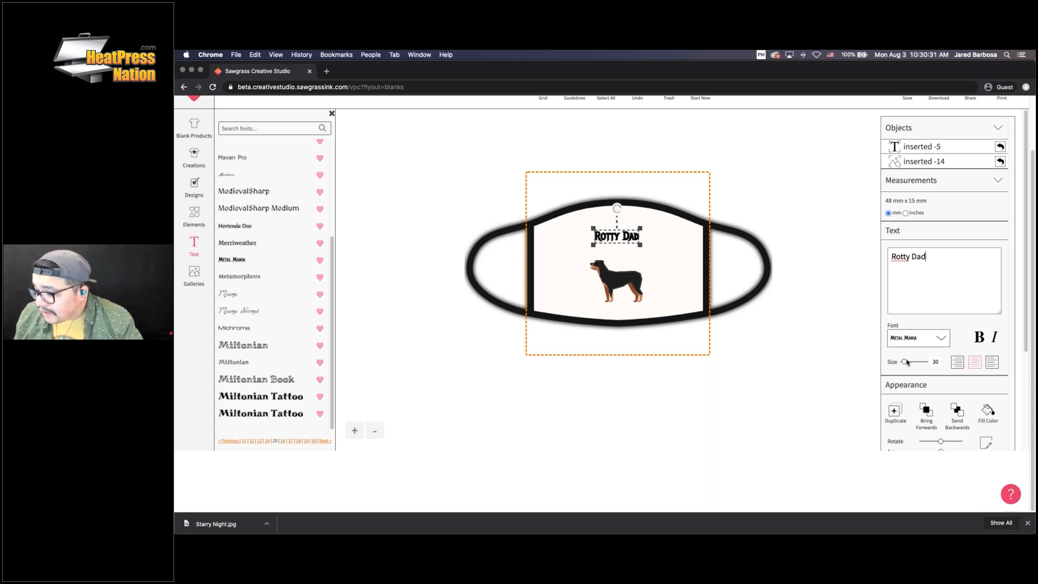
{"action": "left_click_drag", "start_coordinate": [907, 362], "coordinate": [919, 364]}
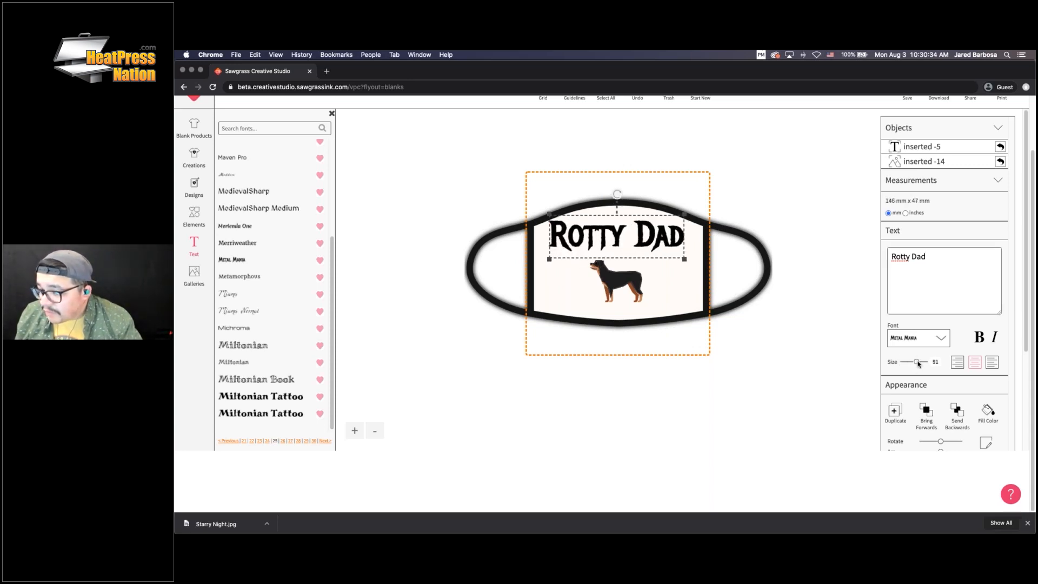
{"action": "left_click_drag", "start_coordinate": [667, 241], "coordinate": [673, 247]}
Enlarge the rottweiler from 57 mm to 67 mm
{"action": "left_click", "coordinate": [641, 273]}
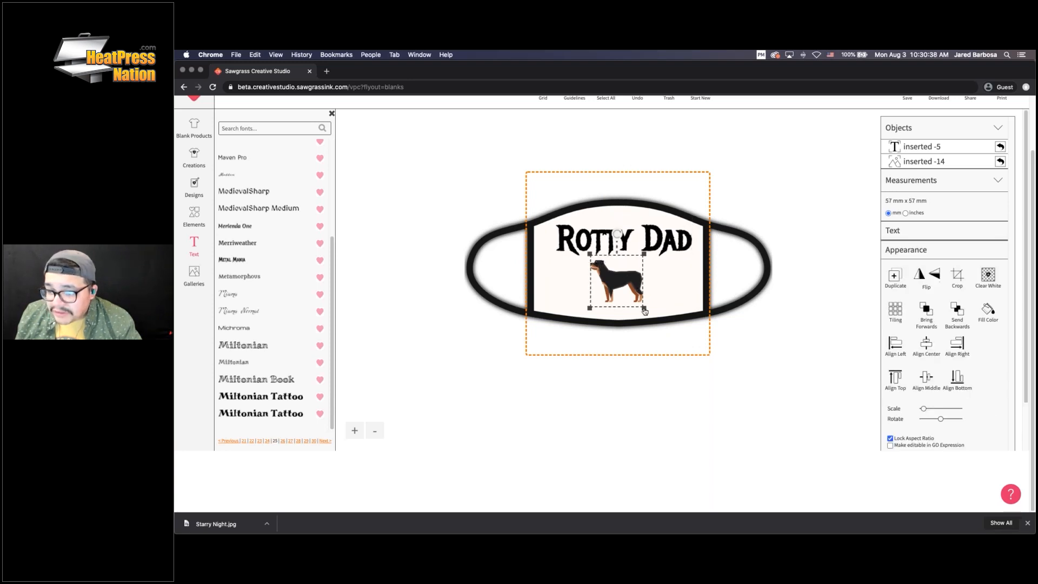
{"action": "mouse_move", "coordinate": [645, 311]}
{"action": "left_mouse_down"}
{"action": "mouse_move", "coordinate": [676, 326]}
{"action": "mouse_move", "coordinate": [651, 314]}
{"action": "left_mouse_up"}
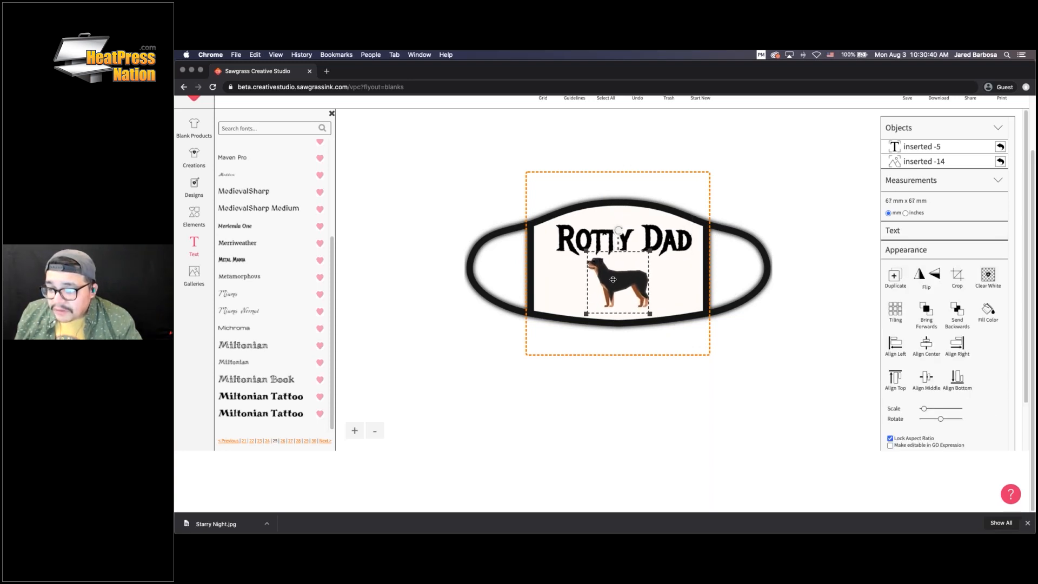
{"action": "left_click", "coordinate": [799, 284]}
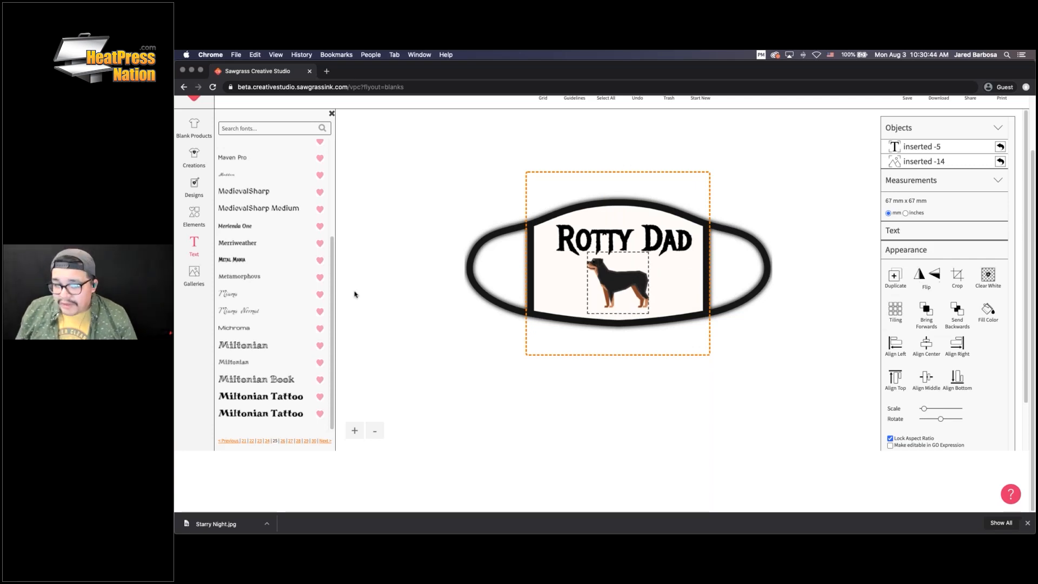
Add the grey speckled background texture and send it behind the rottweiler
{"action": "left_click", "coordinate": [193, 219]}
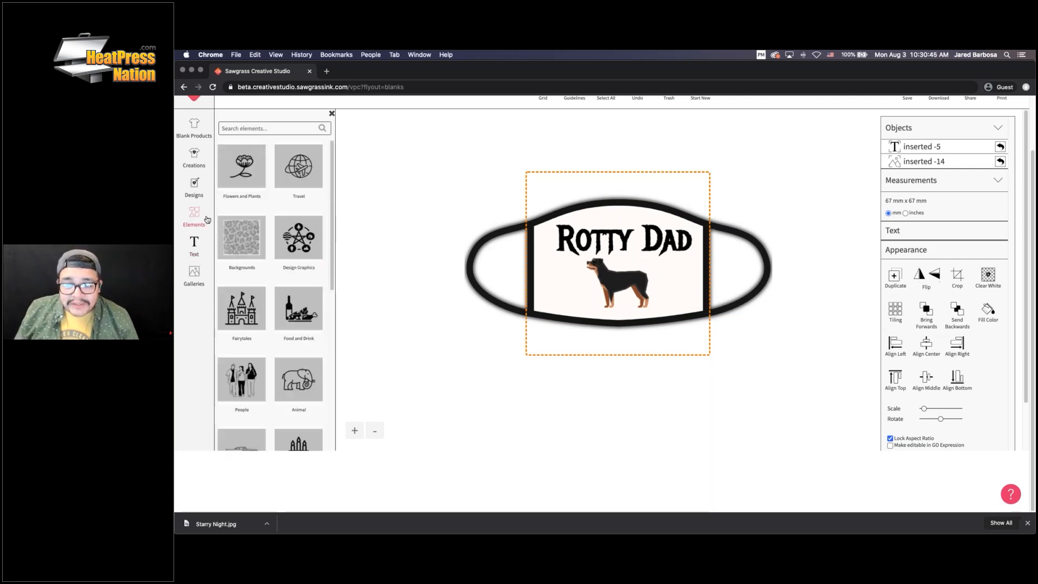
{"action": "left_click", "coordinate": [233, 224]}
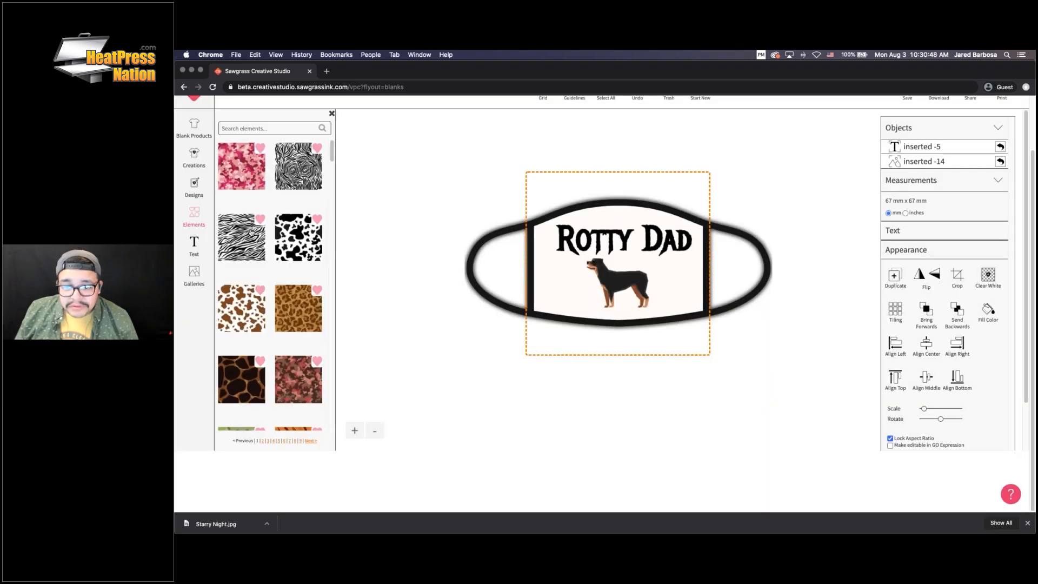
{"action": "scroll", "coordinate": [249, 239], "scroll_direction": "down", "scroll_amount": 15}
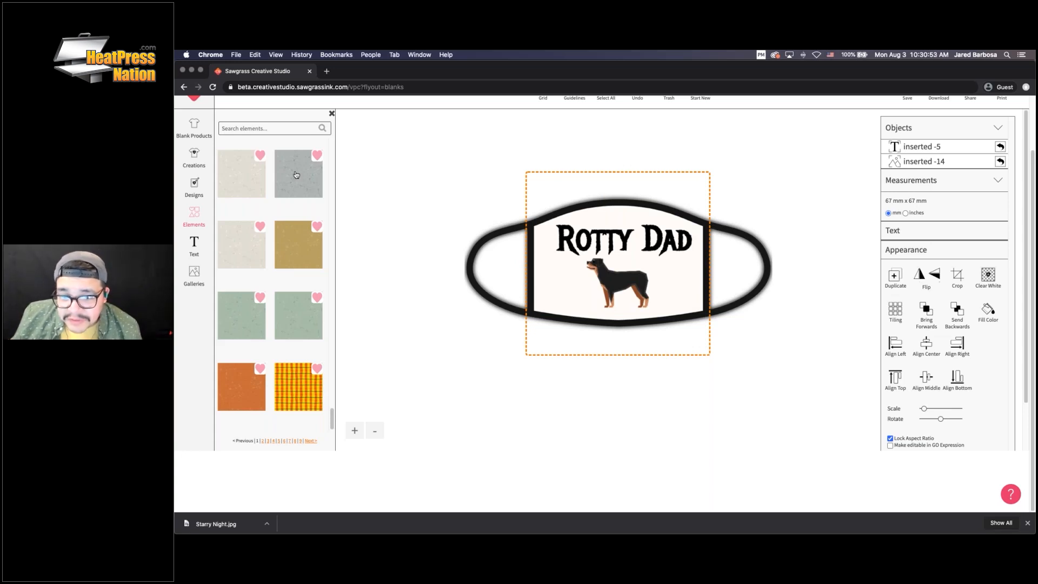
{"action": "left_click", "coordinate": [297, 174]}
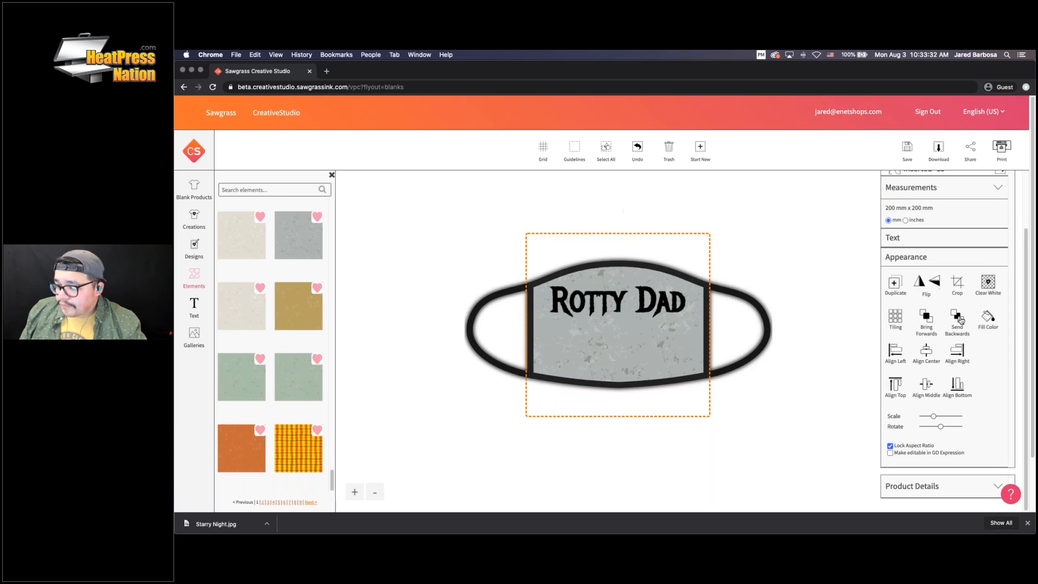
{"action": "left_click", "coordinate": [956, 322]}
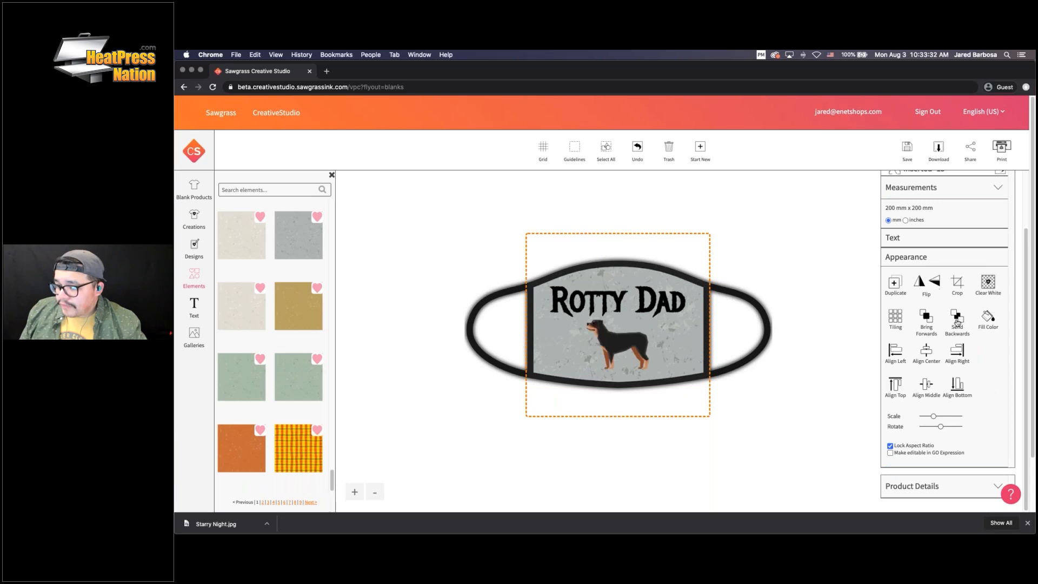
{"action": "left_click", "coordinate": [661, 274]}
{"action": "left_click", "coordinate": [955, 319]}
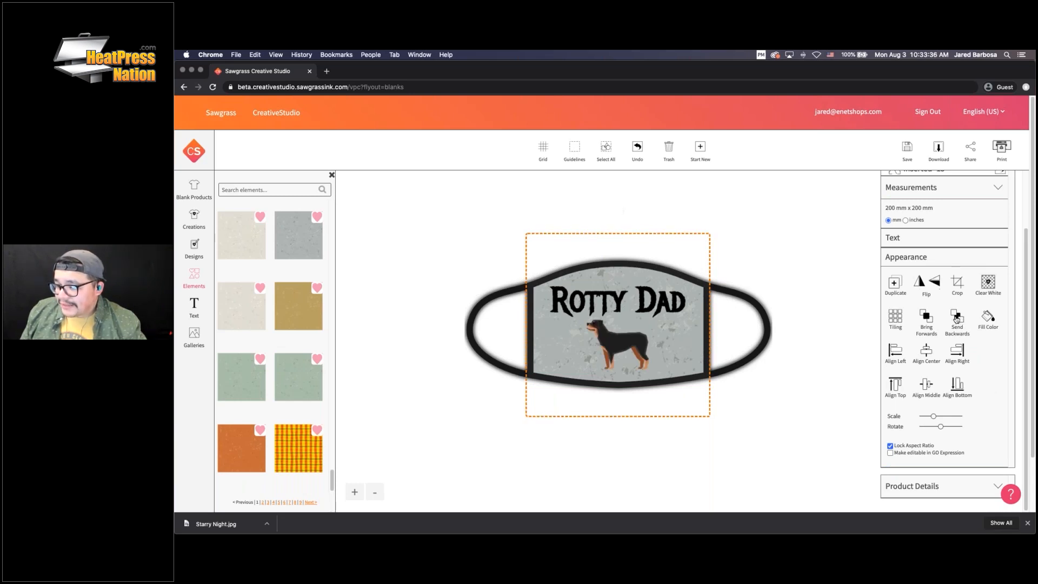
{"action": "left_click", "coordinate": [925, 317]}
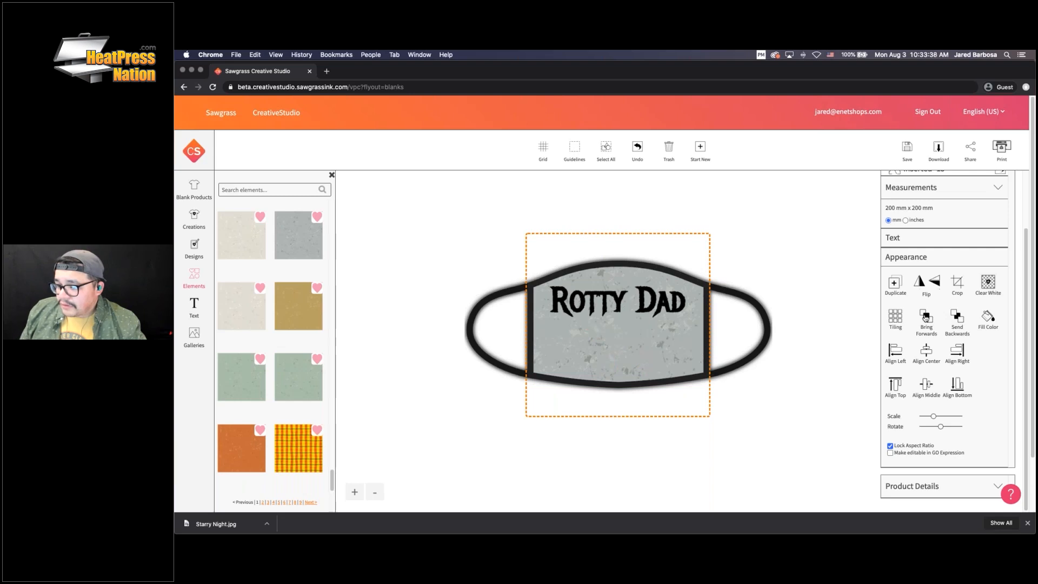
{"action": "left_click", "coordinate": [958, 317]}
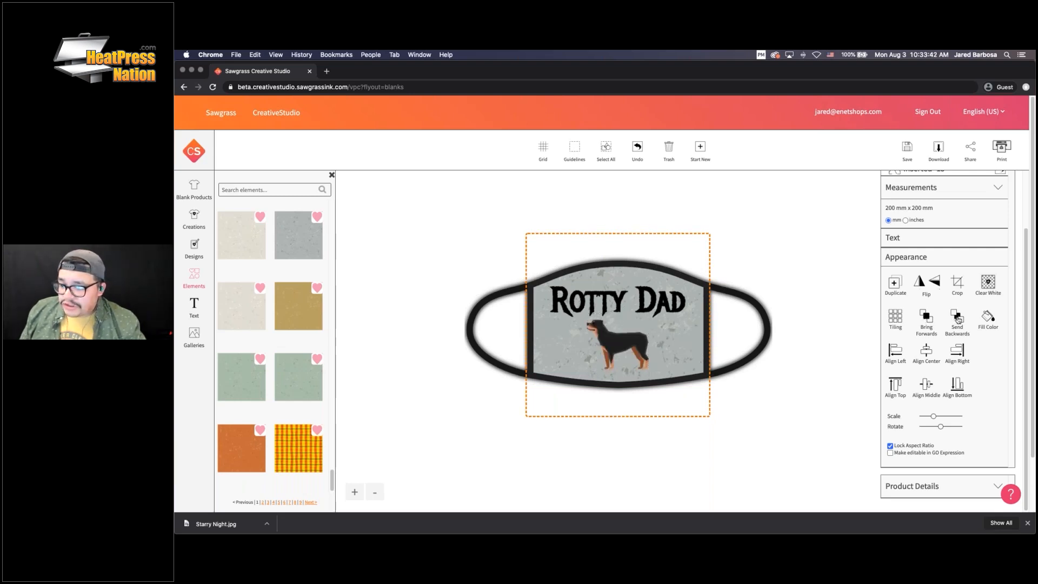
{"action": "left_click", "coordinate": [709, 338]}
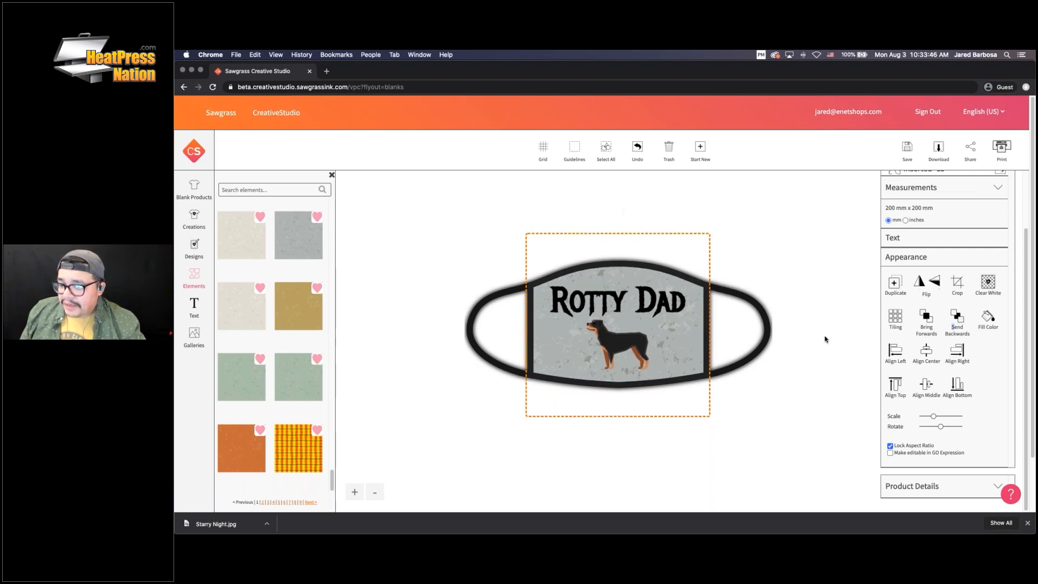
{"action": "left_click", "coordinate": [927, 321]}
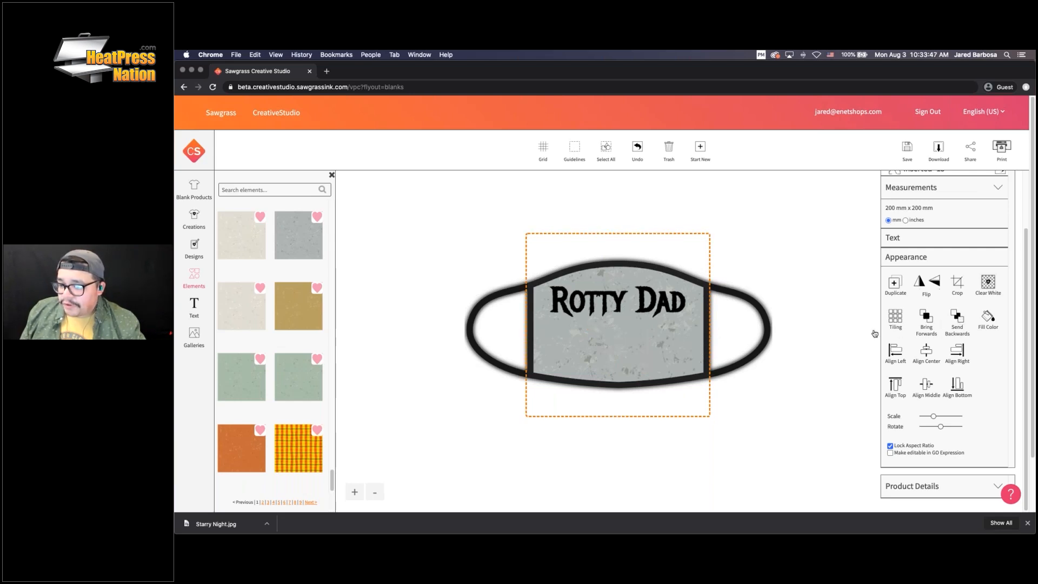
{"action": "left_click", "coordinate": [956, 322]}
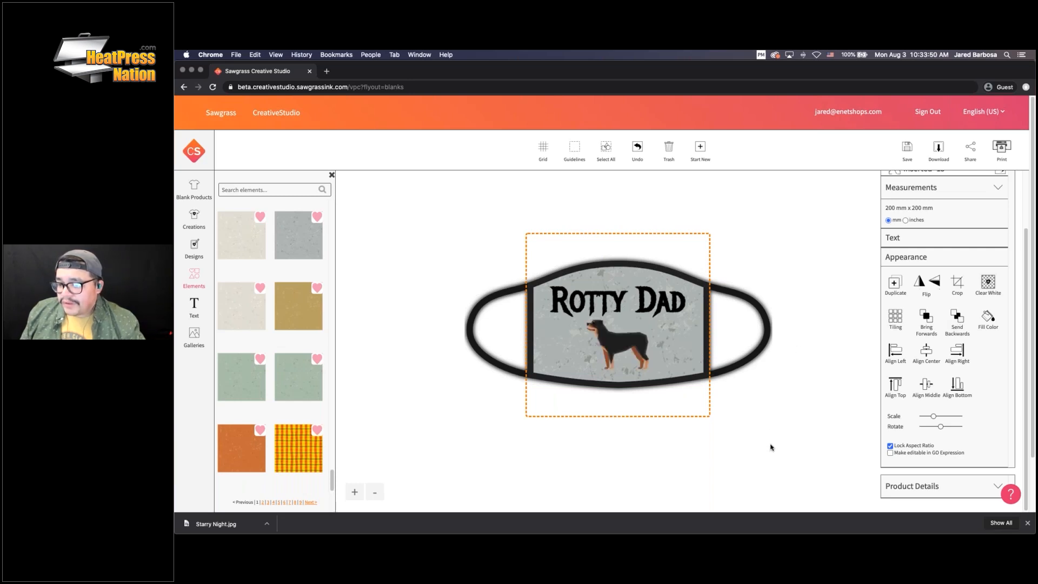
Scale the rottweiler up to 80 mm x 80 mm
{"action": "left_click", "coordinate": [641, 338]}
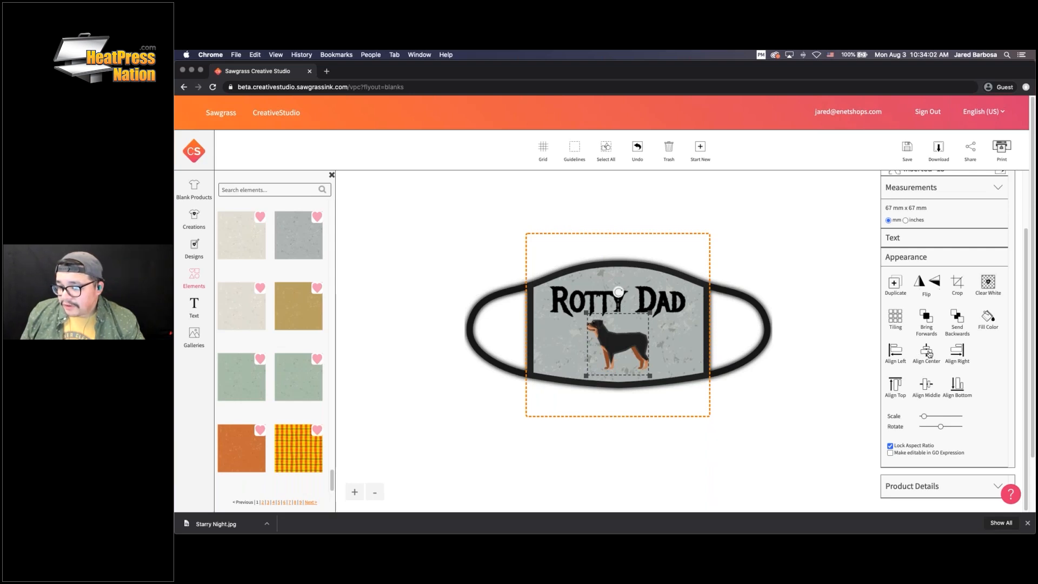
{"action": "left_click", "coordinate": [672, 297]}
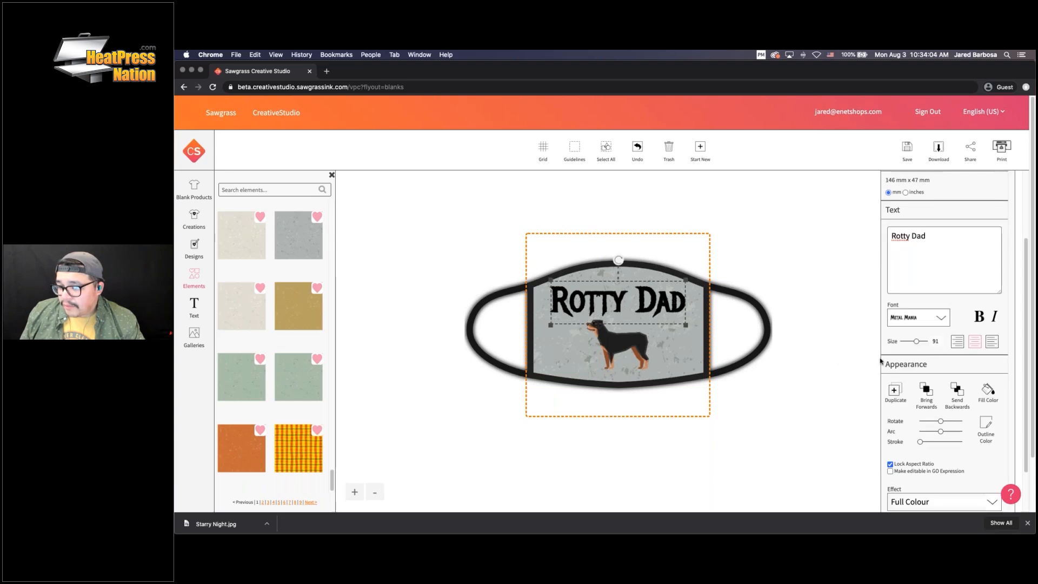
{"action": "scroll", "coordinate": [952, 400], "scroll_direction": "down", "scroll_amount": 2}
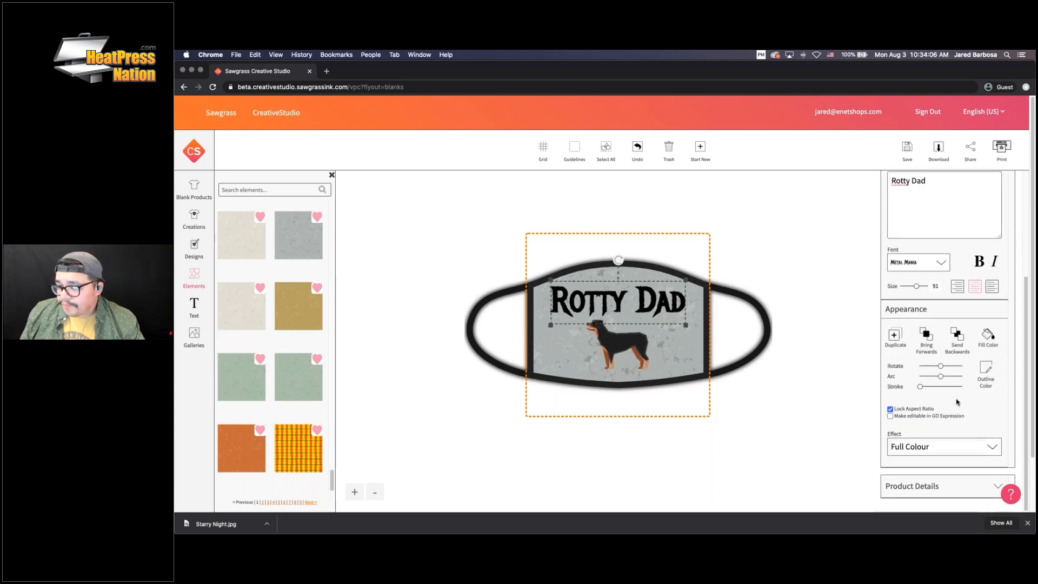
{"action": "left_click", "coordinate": [616, 346]}
{"action": "left_click", "coordinate": [927, 352]}
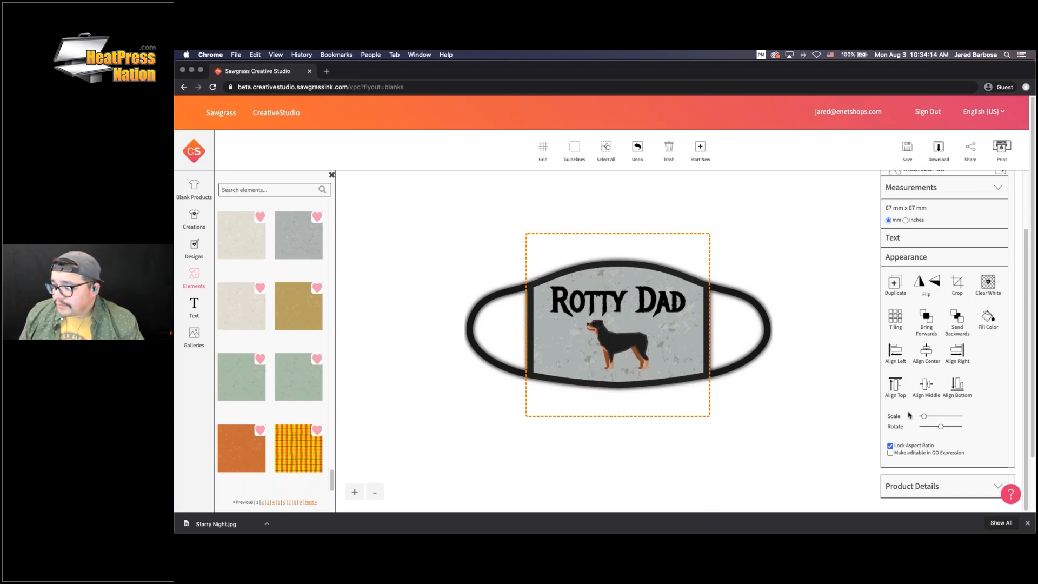
{"action": "mouse_move", "coordinate": [923, 417]}
{"action": "left_mouse_down"}
{"action": "mouse_move", "coordinate": [934, 418]}
{"action": "mouse_move", "coordinate": [923, 417]}
{"action": "left_mouse_up"}
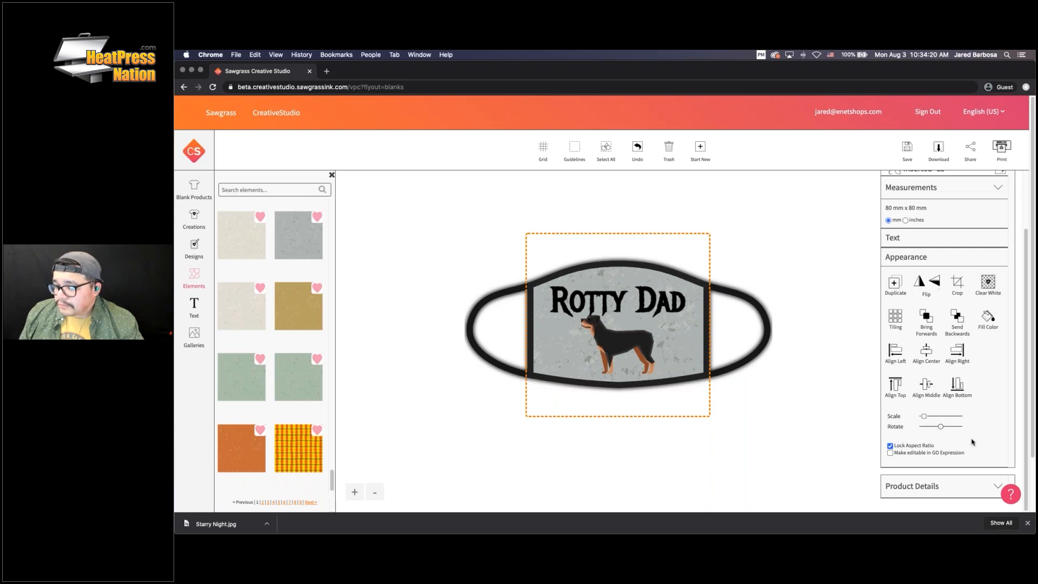
{"action": "left_click", "coordinate": [642, 293]}
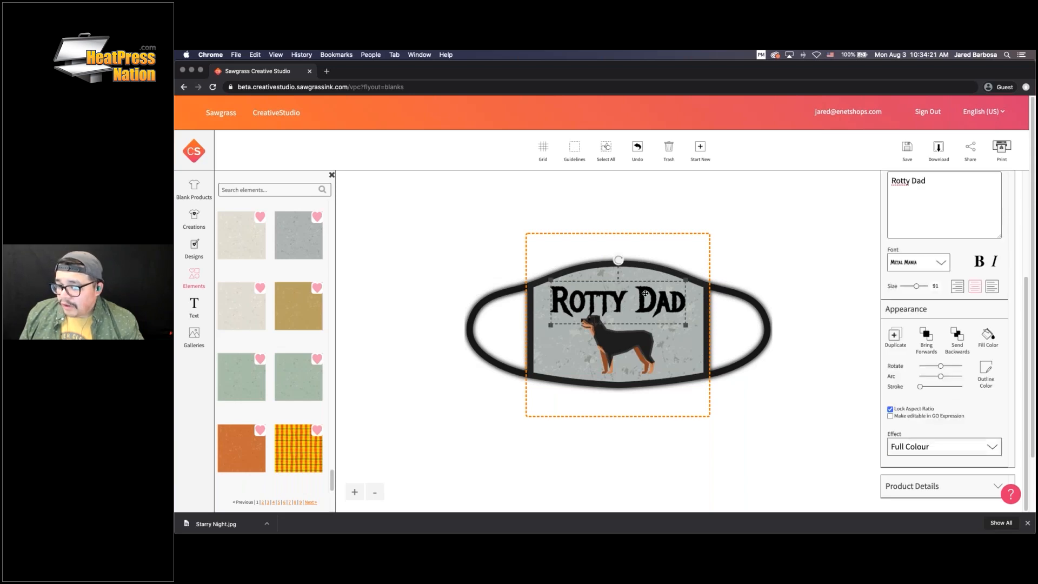
Fill the Rotty Dad text with red (#ff0000)
{"action": "left_click", "coordinate": [989, 335]}
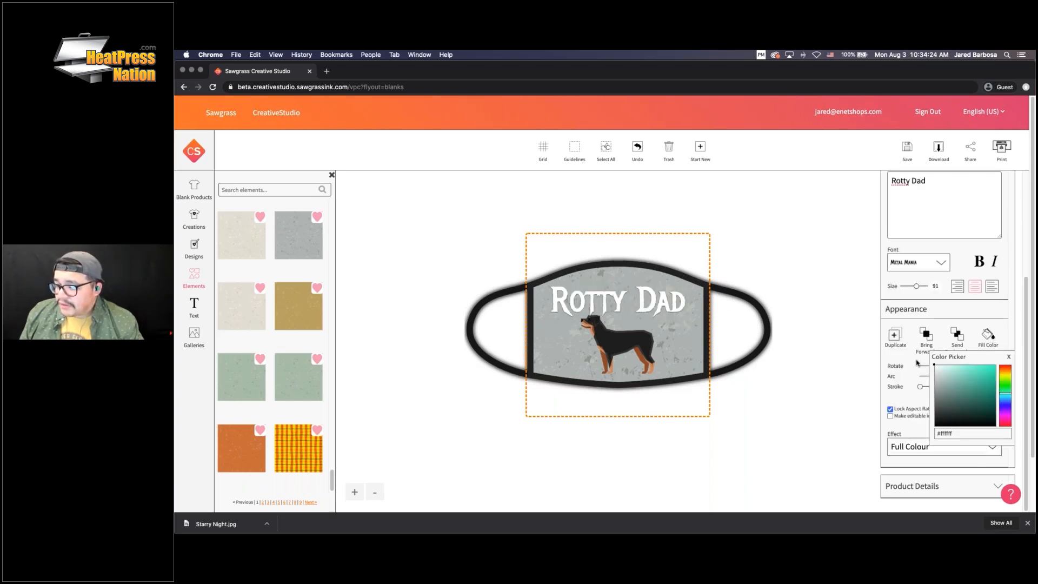
{"action": "left_click_drag", "start_coordinate": [938, 357], "coordinate": [939, 359]}
{"action": "left_click_drag", "start_coordinate": [1005, 374], "coordinate": [999, 367]}
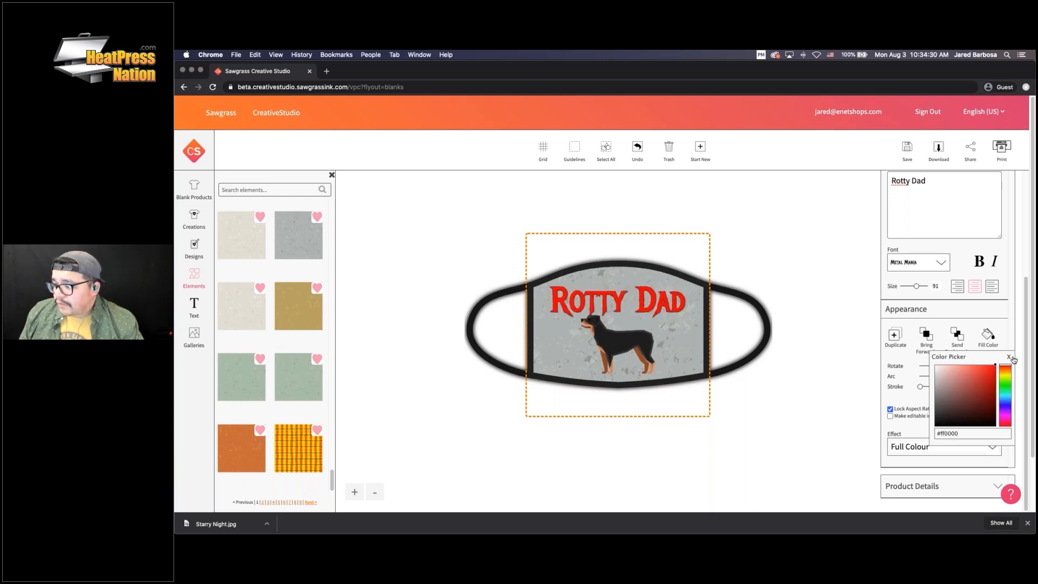
{"action": "left_click", "coordinate": [1008, 357]}
Give the Rotty Dad text a dark red outline colour
{"action": "scroll", "coordinate": [1006, 373], "scroll_direction": "down", "scroll_amount": 3}
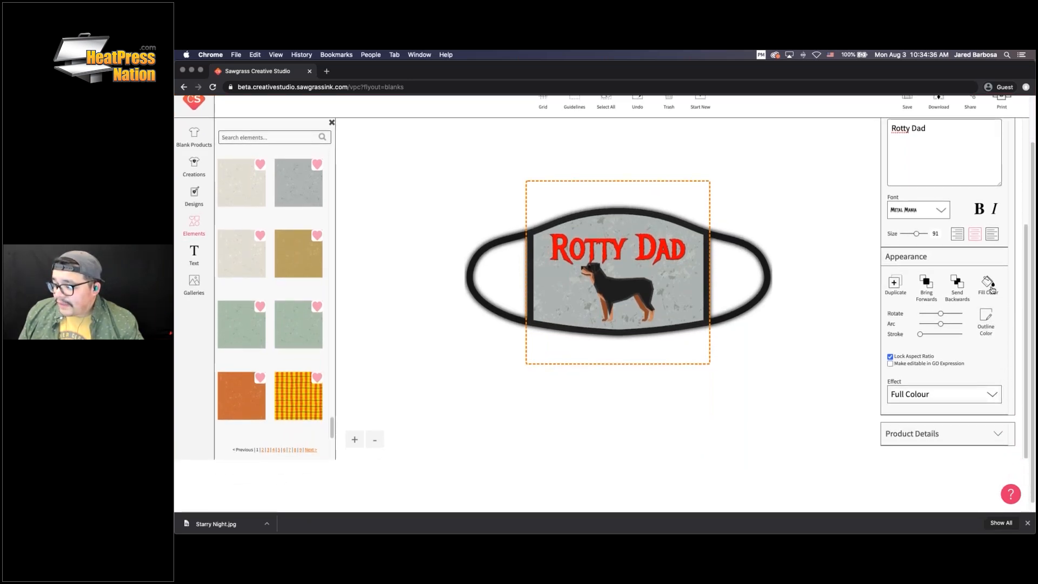
{"action": "left_click", "coordinate": [989, 319]}
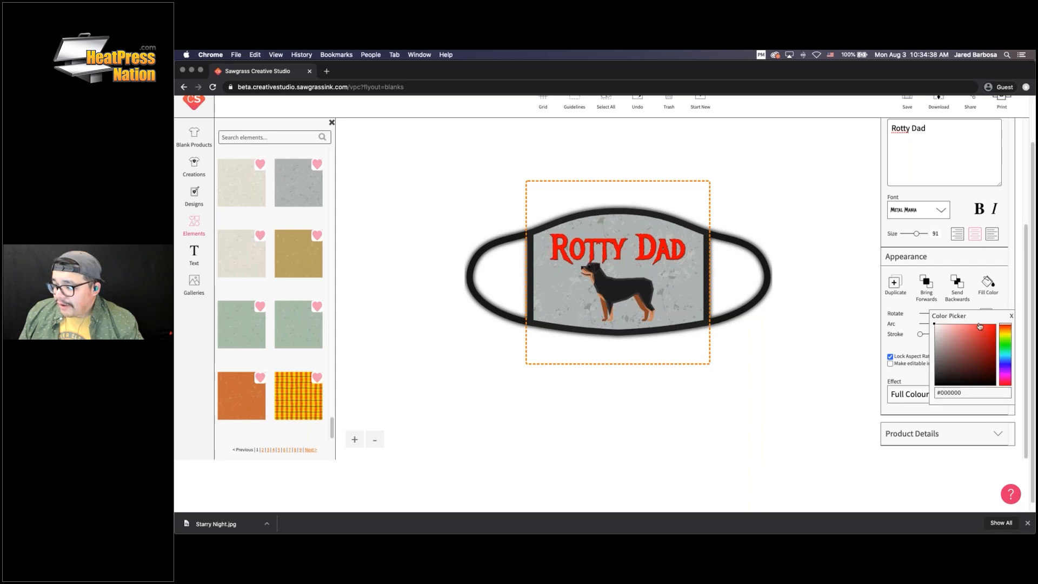
{"action": "mouse_move", "coordinate": [943, 333]}
{"action": "left_mouse_down"}
{"action": "mouse_move", "coordinate": [990, 384]}
{"action": "mouse_move", "coordinate": [968, 335]}
{"action": "mouse_move", "coordinate": [976, 376]}
{"action": "mouse_move", "coordinate": [949, 393]}
{"action": "left_mouse_up"}
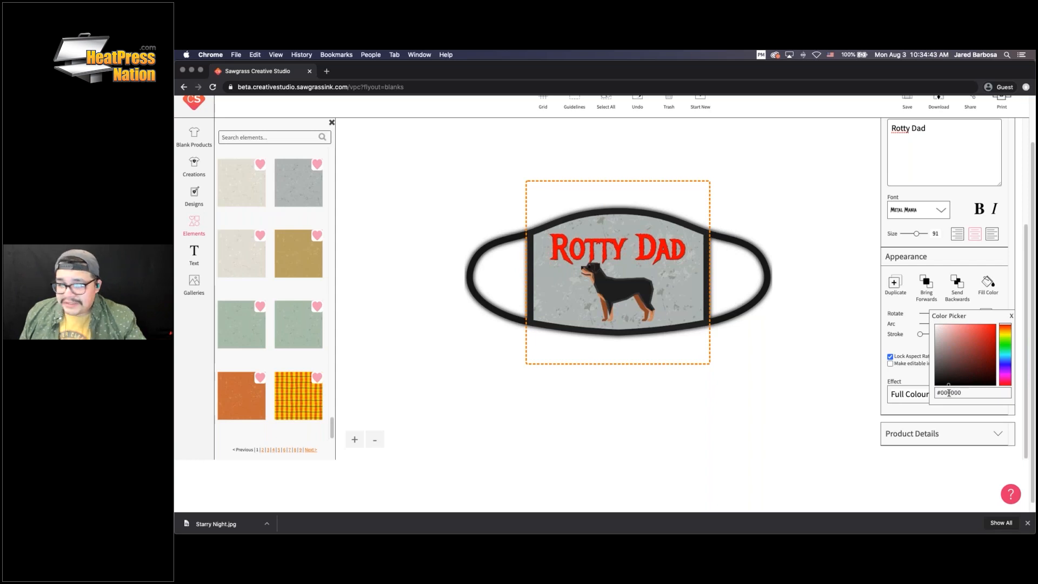
{"action": "left_click", "coordinate": [1011, 316]}
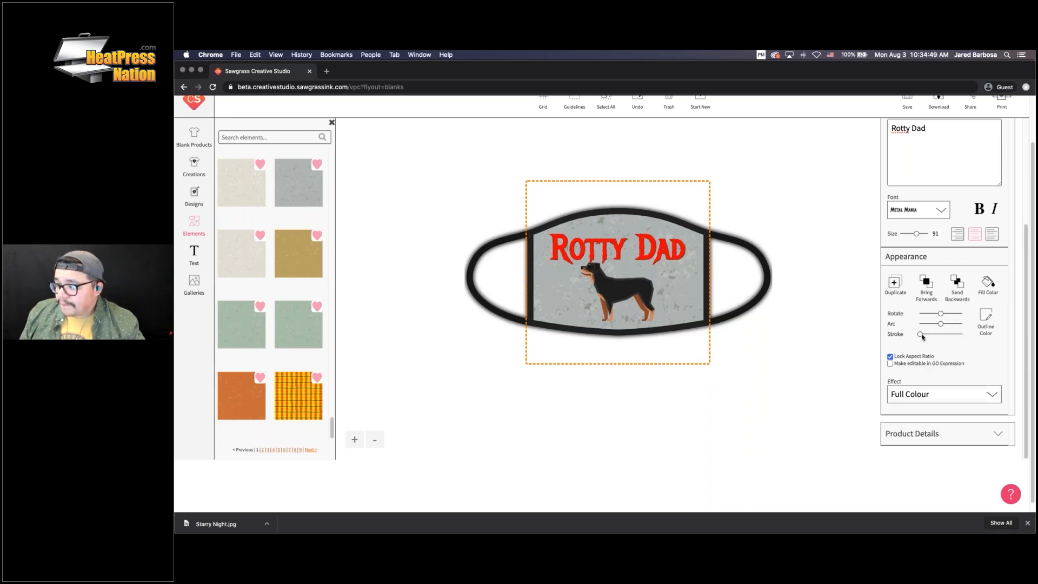
Raise the Arc value so 'Rotty Dad' curves across the mask top, leaving stroke unchanged
{"action": "mouse_move", "coordinate": [921, 335]}
{"action": "left_mouse_down"}
{"action": "mouse_move", "coordinate": [946, 315]}
{"action": "mouse_move", "coordinate": [936, 315]}
{"action": "mouse_move", "coordinate": [946, 322]}
{"action": "left_mouse_up"}
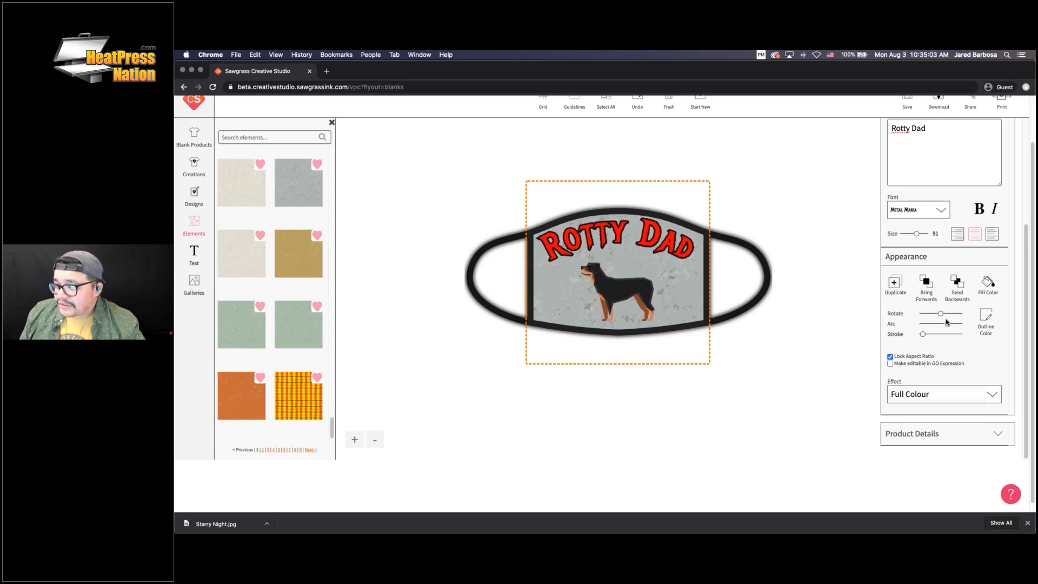
{"action": "left_click_drag", "start_coordinate": [647, 243], "coordinate": [650, 248]}
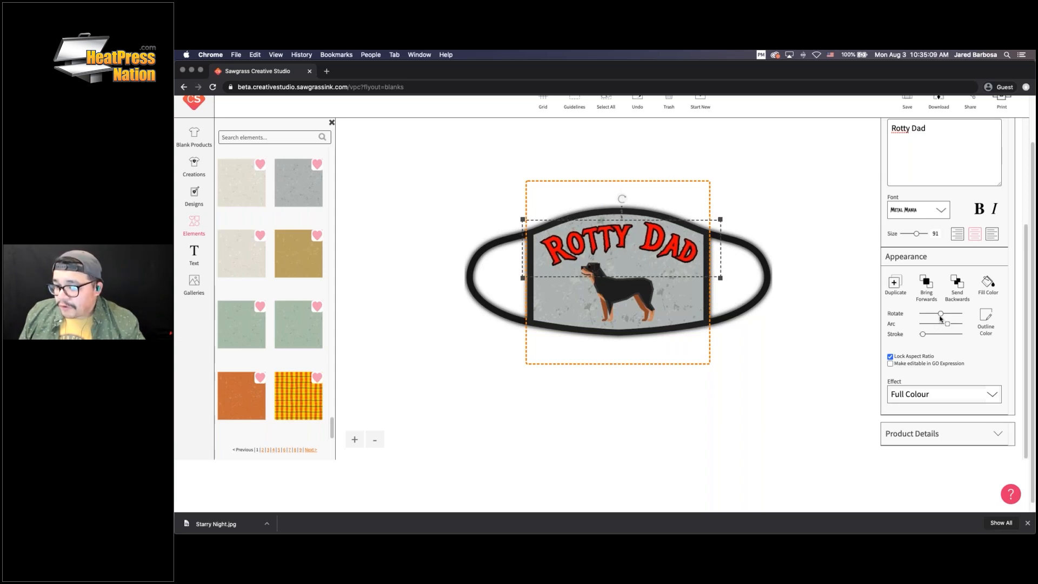
{"action": "left_click_drag", "start_coordinate": [948, 323], "coordinate": [950, 326]}
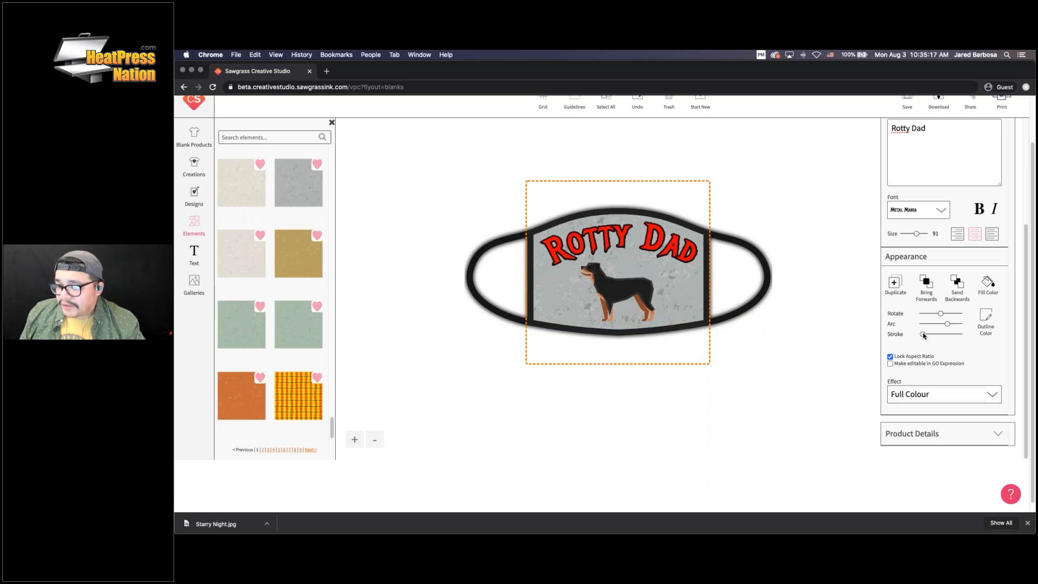
{"action": "left_click_drag", "start_coordinate": [922, 334], "coordinate": [923, 335]}
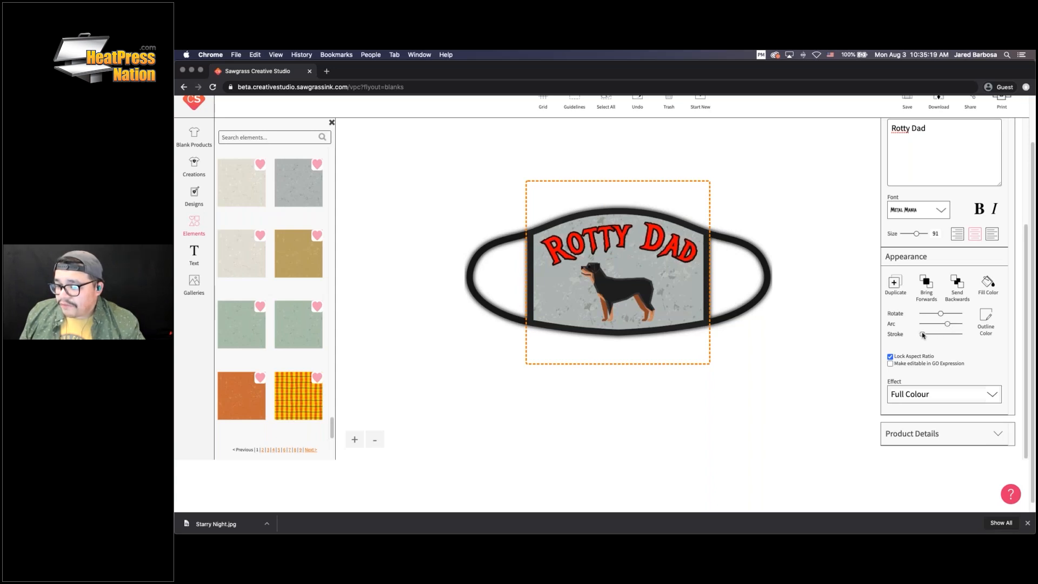
{"action": "left_click", "coordinate": [626, 273]}
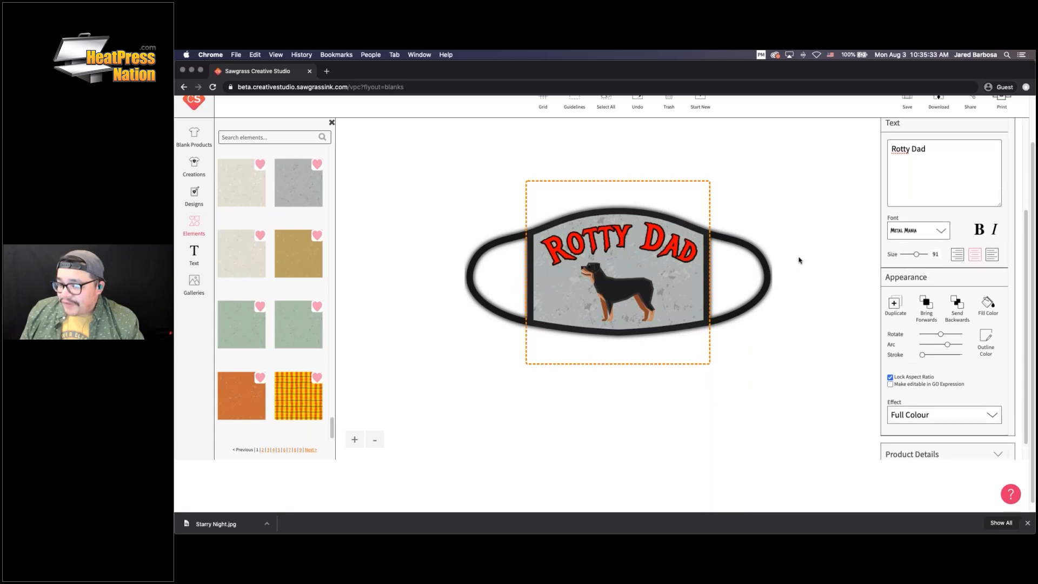
{"action": "scroll", "coordinate": [759, 241], "scroll_direction": "up", "scroll_amount": 2}
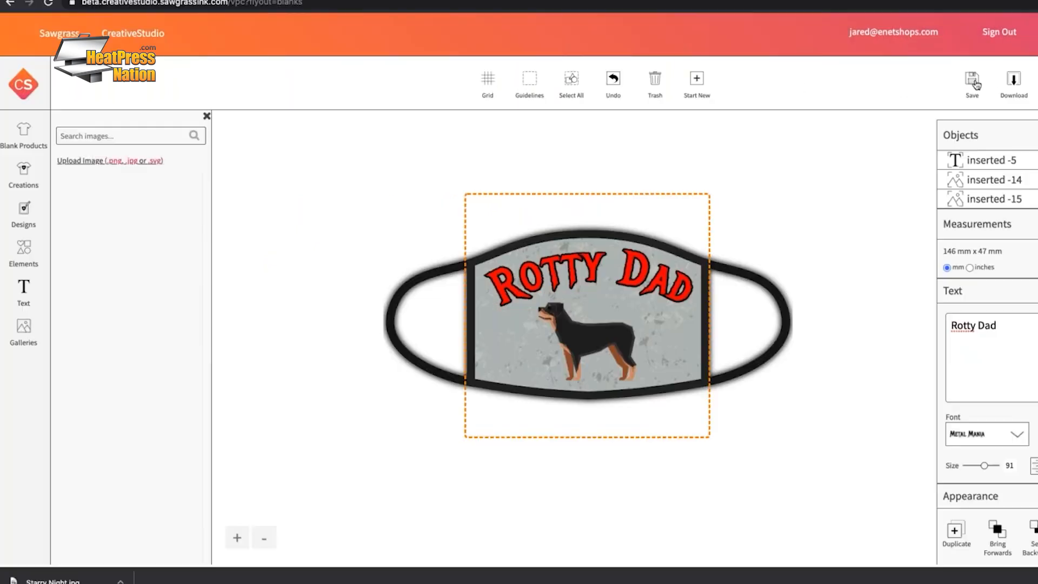
Create a new 'Webinar Samples' save category and select it for the design
{"action": "left_click", "coordinate": [851, 79]}
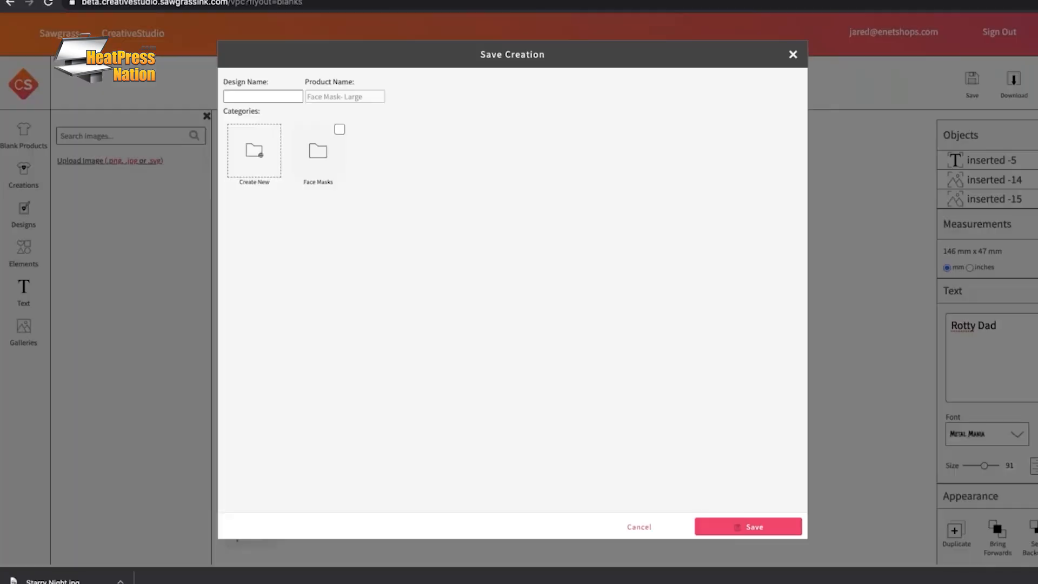
{"action": "left_click", "coordinate": [320, 151]}
{"action": "left_click", "coordinate": [263, 158]}
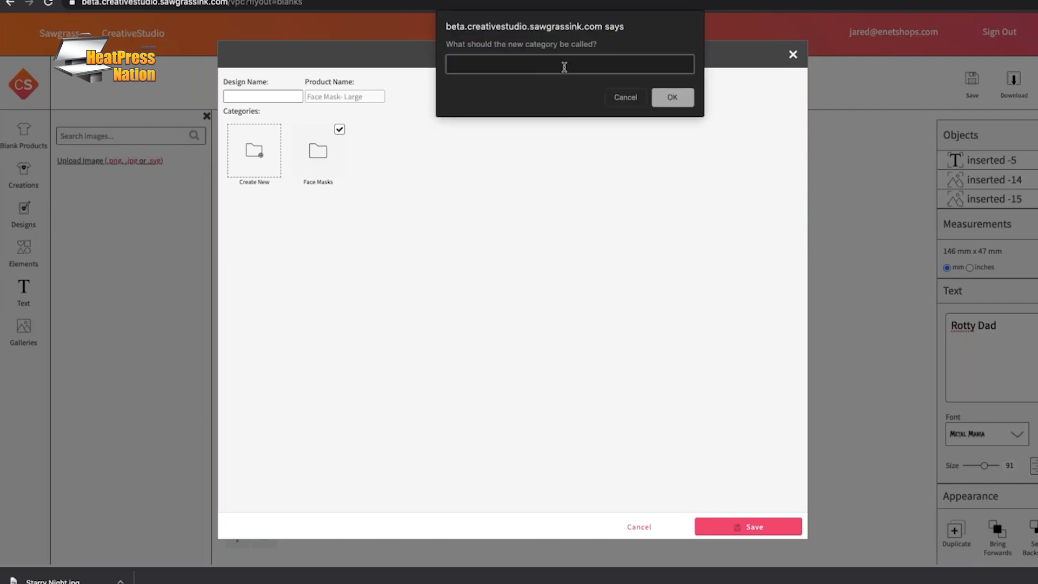
{"action": "type", "text": "Webinar Samples"}
{"action": "left_click", "coordinate": [662, 103]}
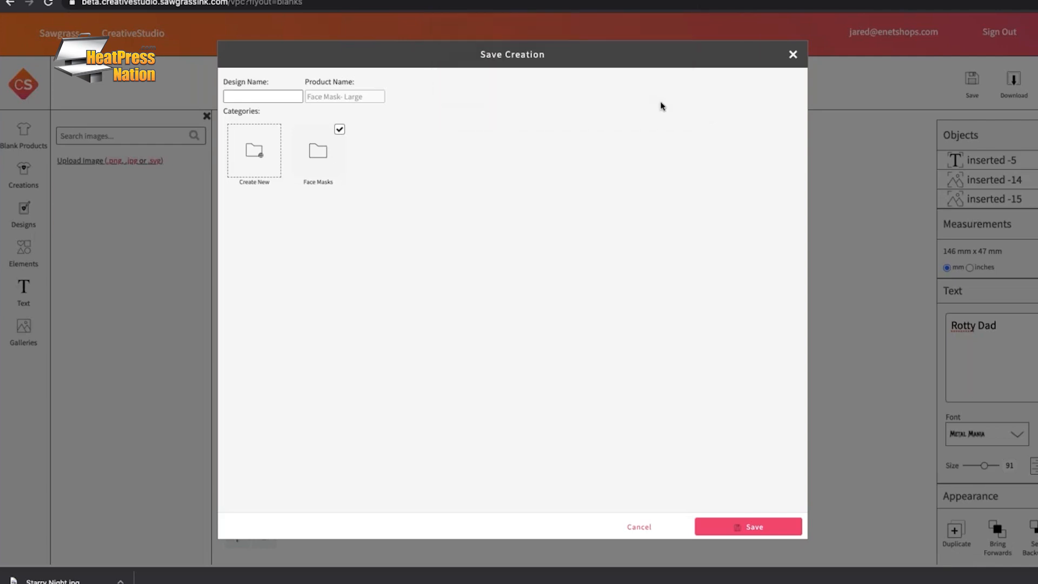
{"action": "left_click", "coordinate": [403, 129]}
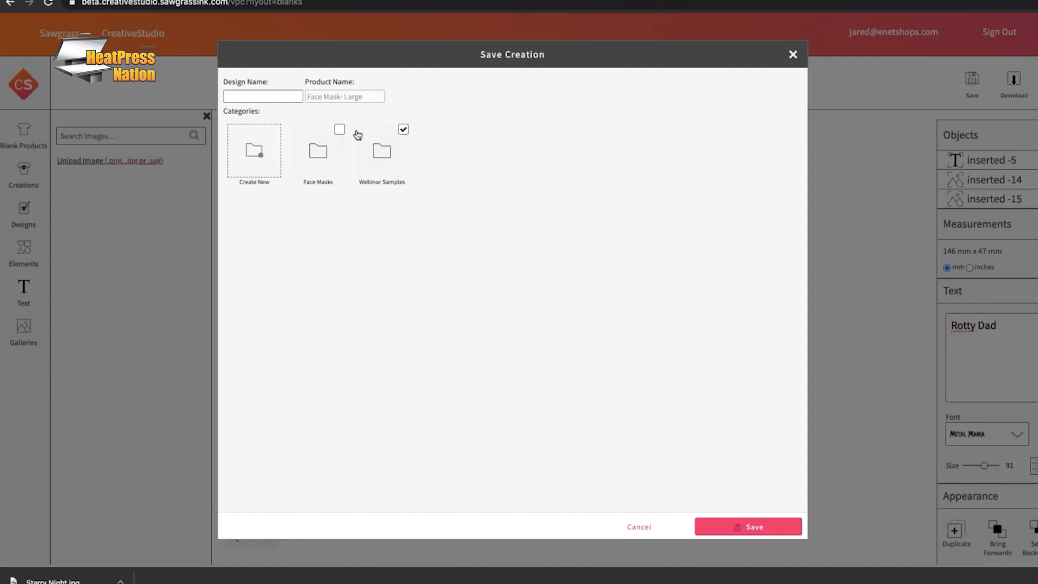
Name the design 'Rotty Dad' and save it
{"action": "left_click", "coordinate": [260, 97]}
{"action": "type", "text": "Rotty Dad"}
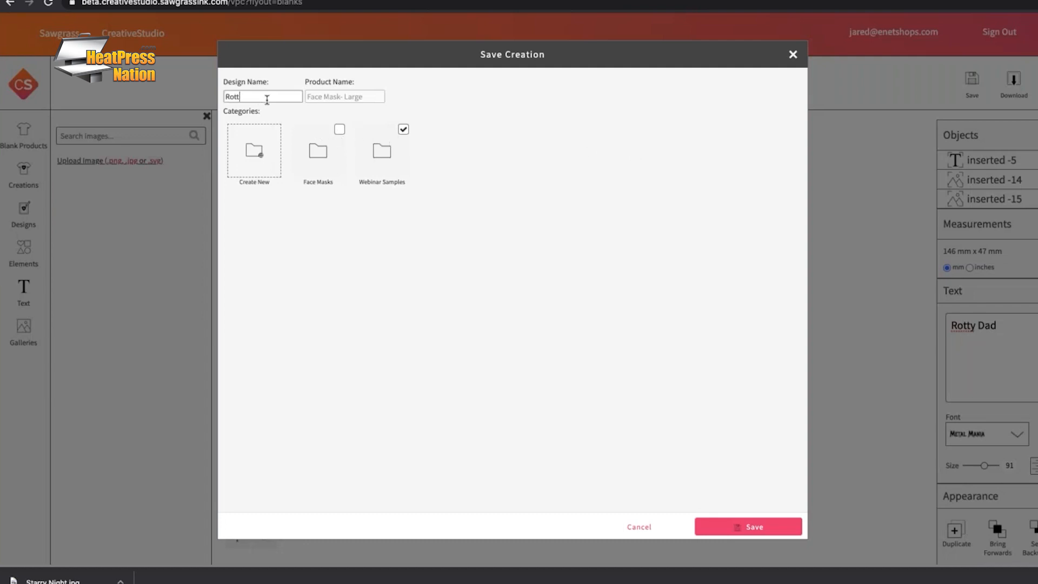
{"action": "left_click", "coordinate": [748, 527]}
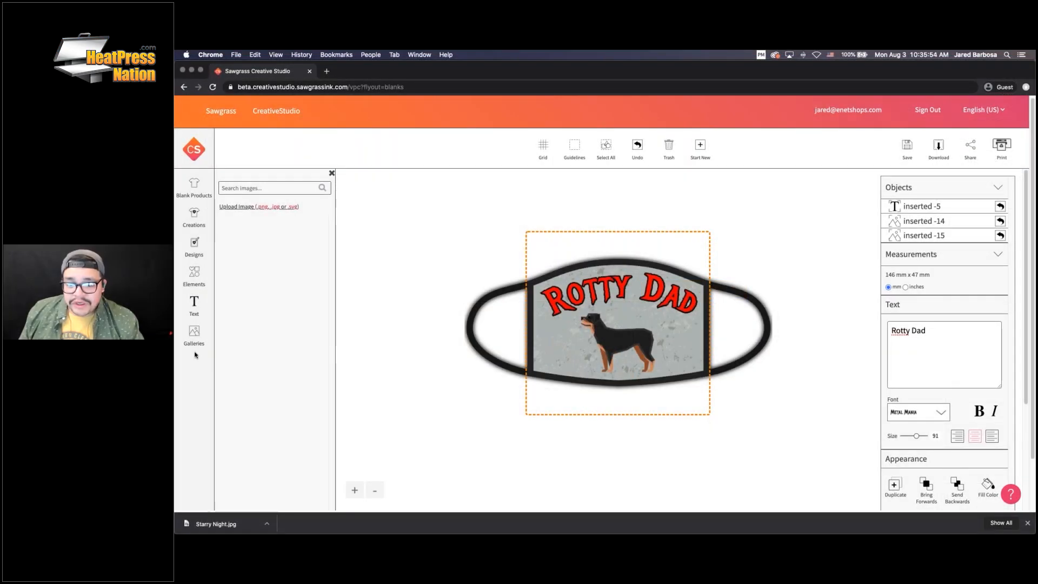
Upload Spidey Mask.png from Desktop > Sample Images into the My Images gallery
{"action": "left_click", "coordinate": [197, 335]}
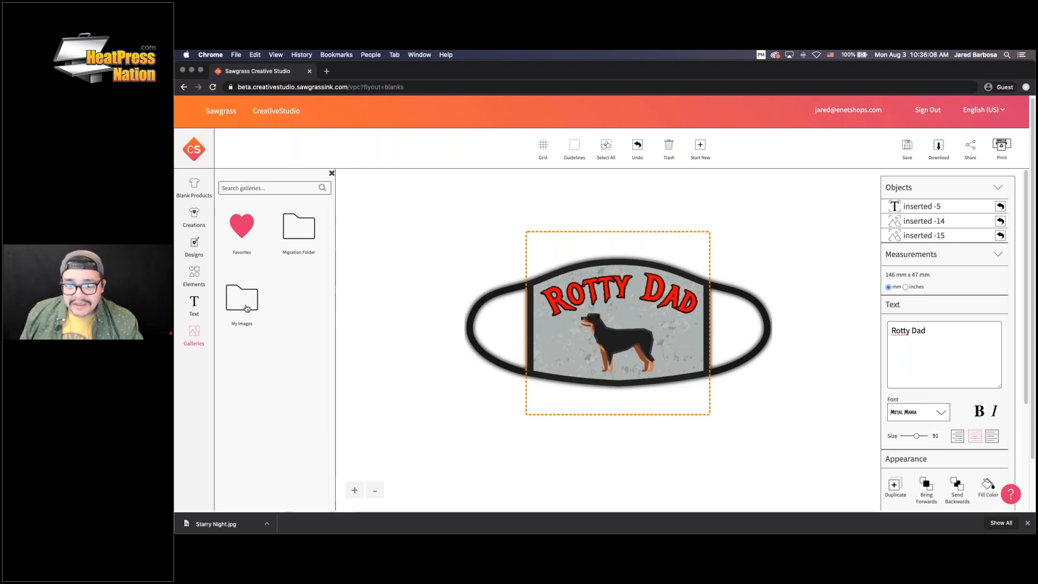
{"action": "left_click", "coordinate": [243, 302]}
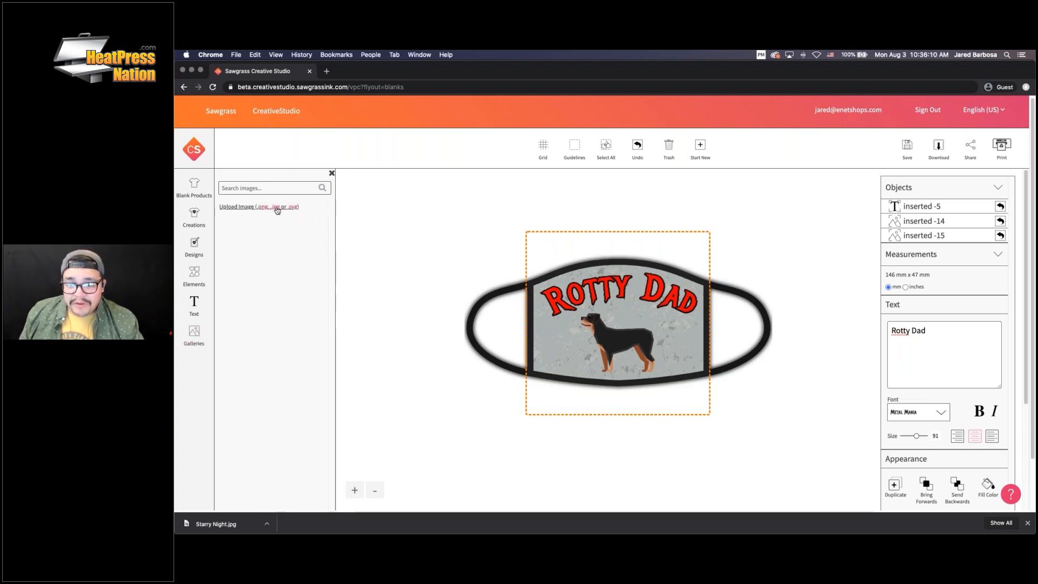
{"action": "left_click", "coordinate": [324, 188]}
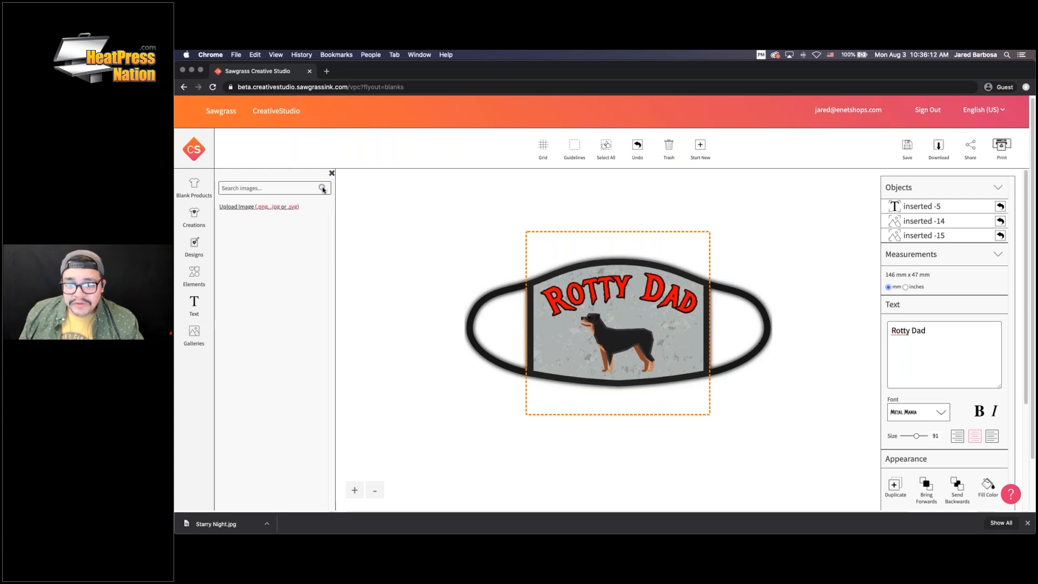
{"action": "left_click", "coordinate": [276, 208]}
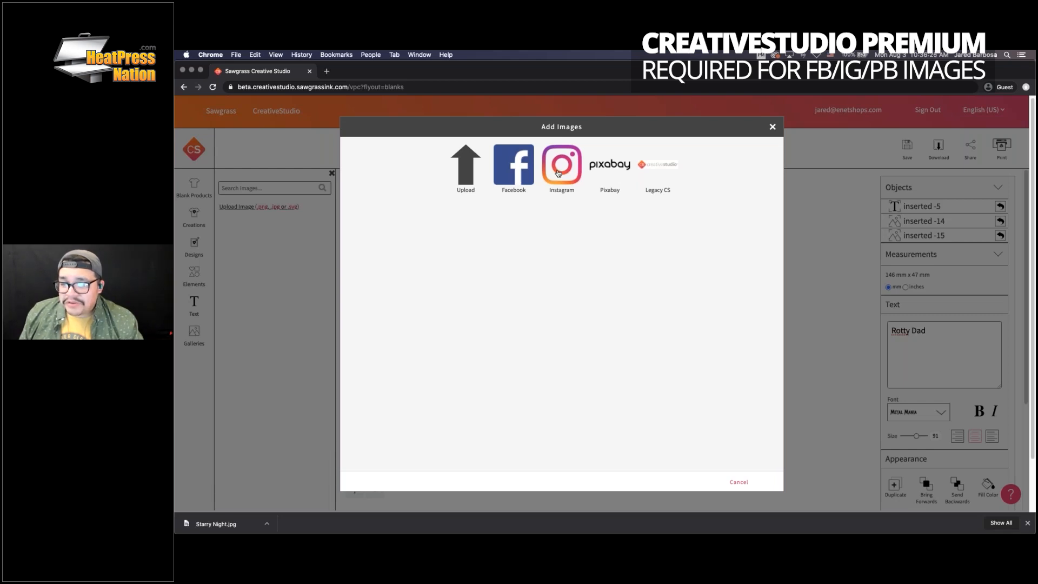
{"action": "left_click", "coordinate": [466, 176]}
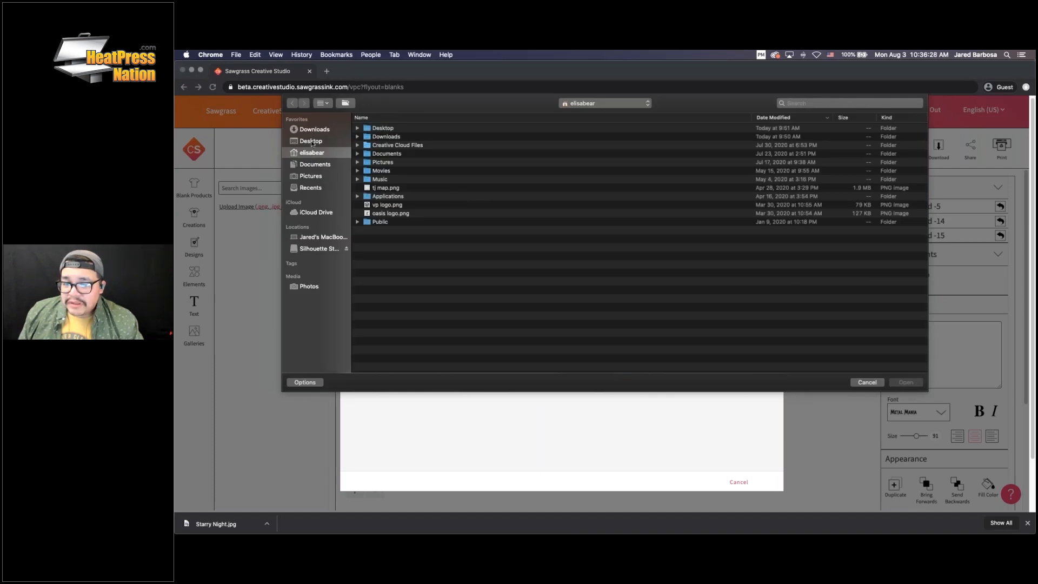
{"action": "left_click", "coordinate": [311, 141]}
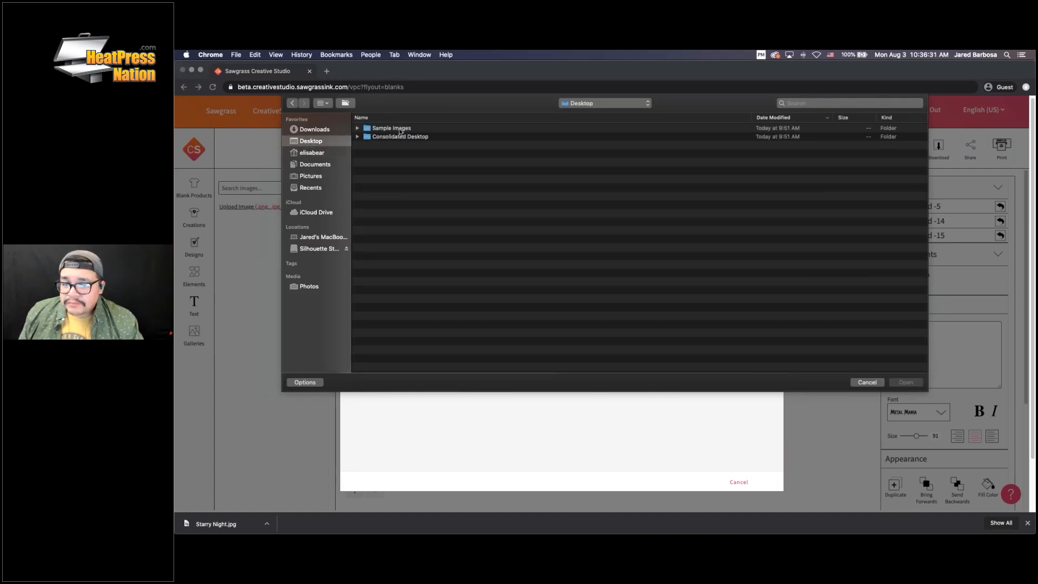
{"action": "double_click", "coordinate": [400, 130]}
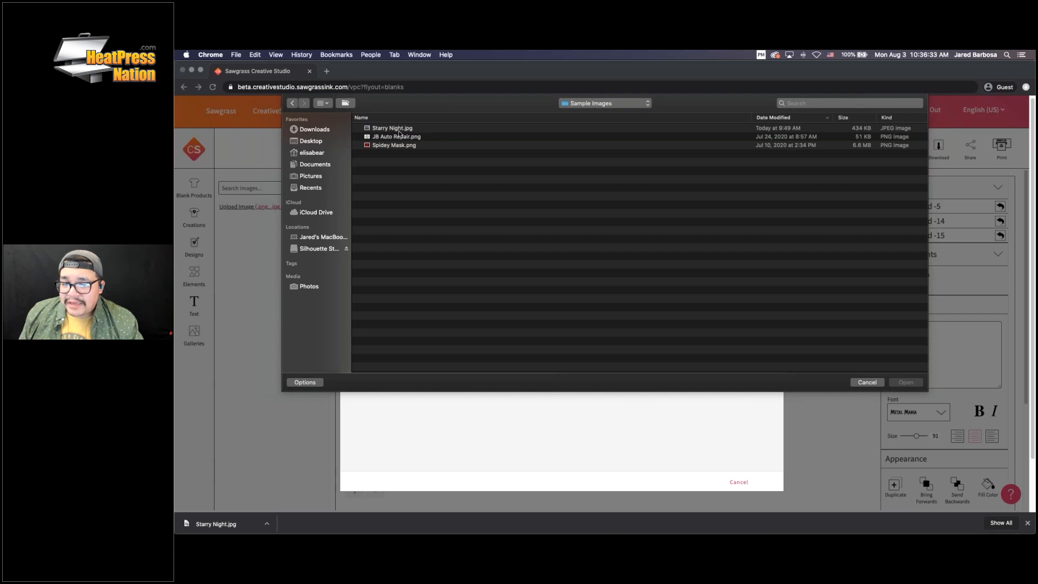
{"action": "double_click", "coordinate": [396, 146]}
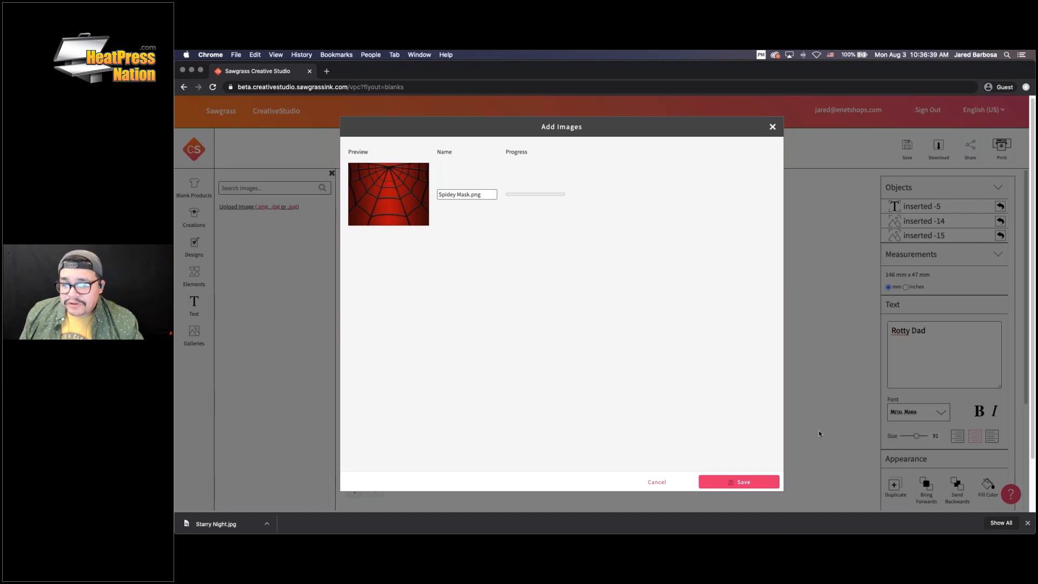
{"action": "left_click", "coordinate": [752, 481]}
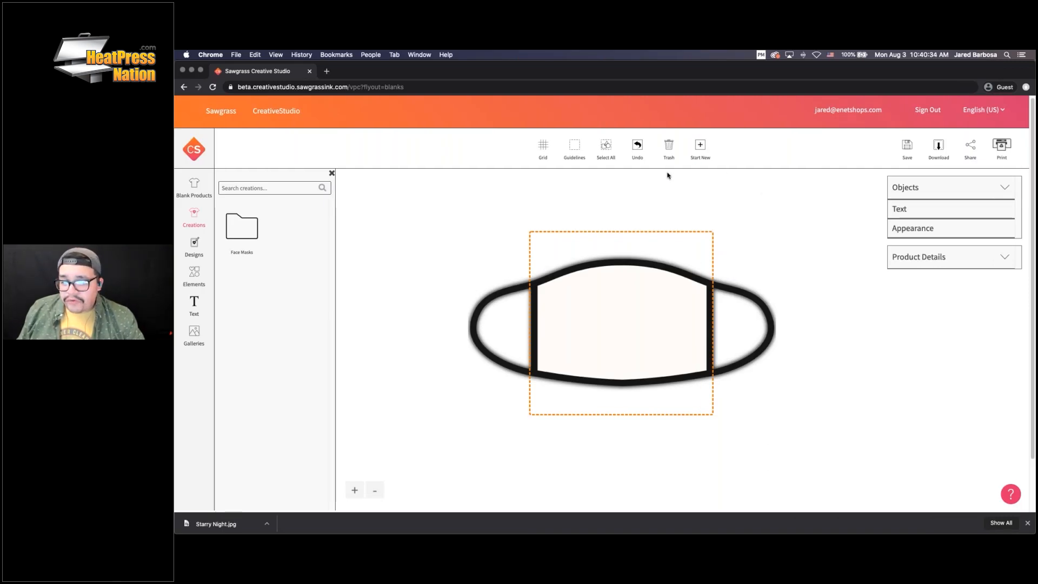
Add the red Spidey Mask spiderweb image to the mask and drag it down to cover the front
{"action": "left_click", "coordinate": [194, 333]}
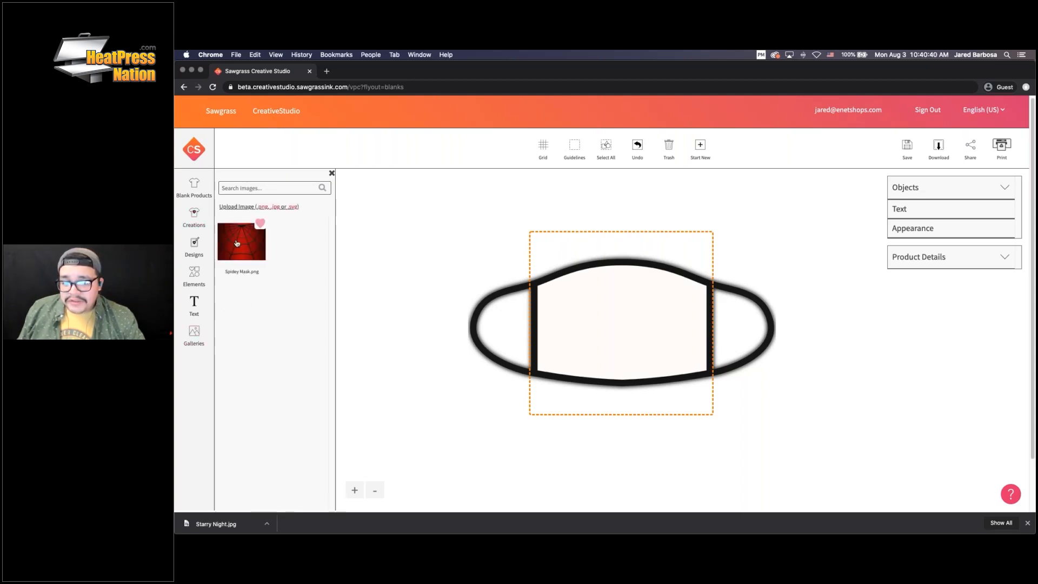
{"action": "left_click", "coordinate": [237, 242]}
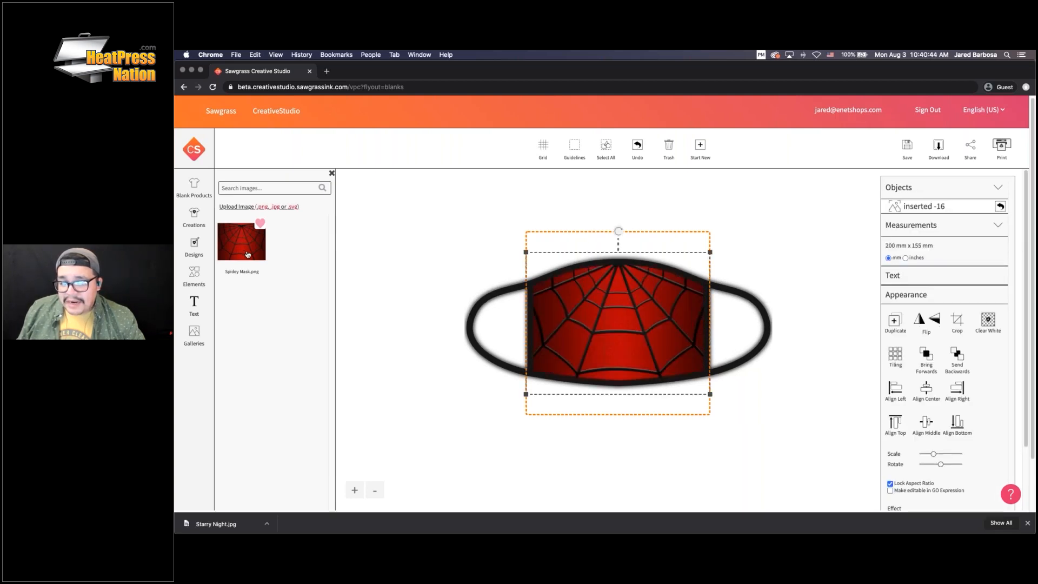
{"action": "left_click", "coordinate": [353, 491]}
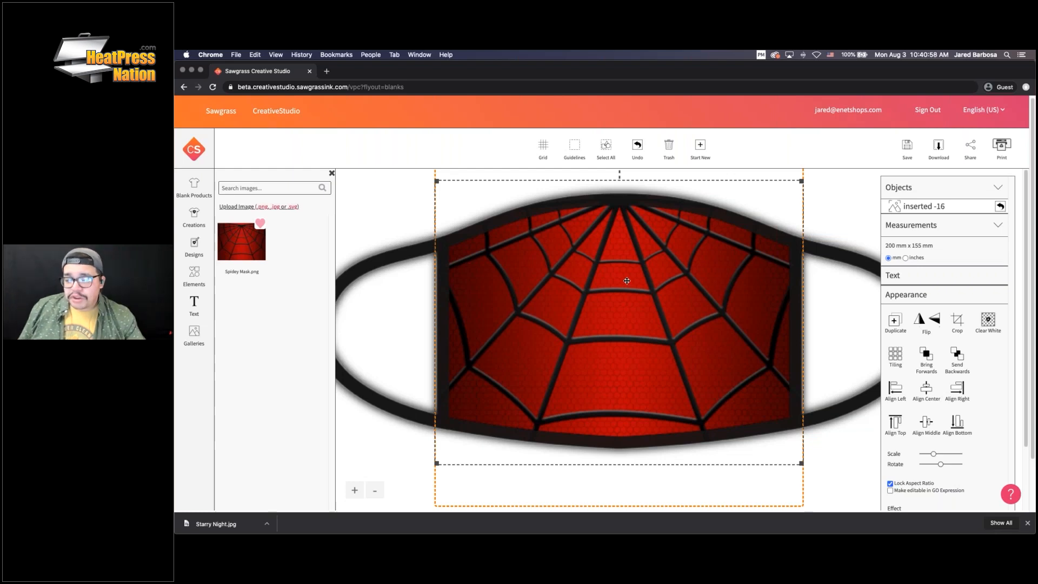
{"action": "mouse_move", "coordinate": [627, 281]}
{"action": "left_mouse_down"}
{"action": "mouse_move", "coordinate": [625, 351]}
{"action": "mouse_move", "coordinate": [624, 291]}
{"action": "left_mouse_up"}
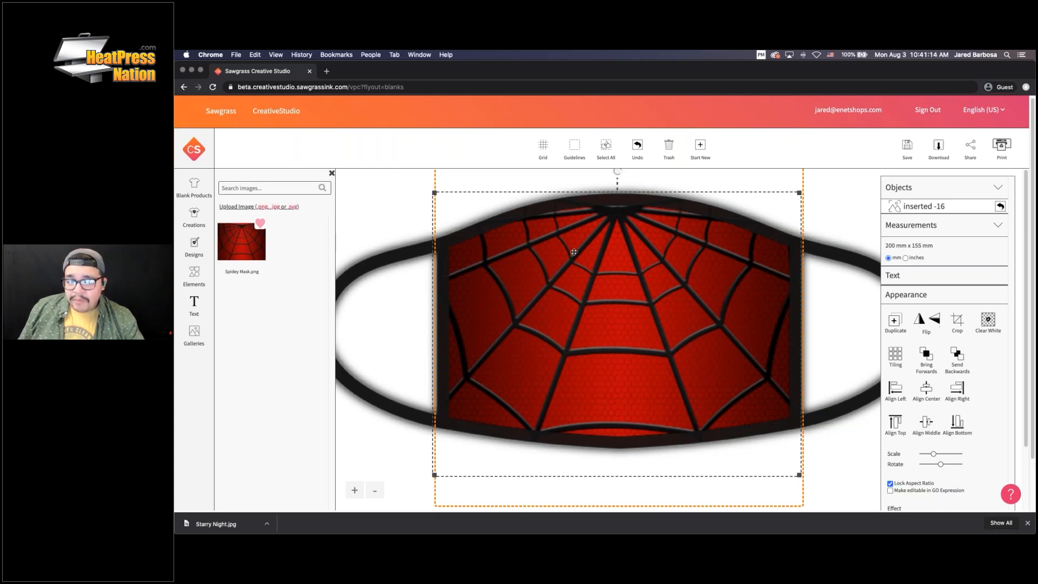
Upload JB Auto Repair.png, delete the spiderweb image, and place the JB Auto Repair logo on the mask
{"action": "left_click", "coordinate": [274, 209]}
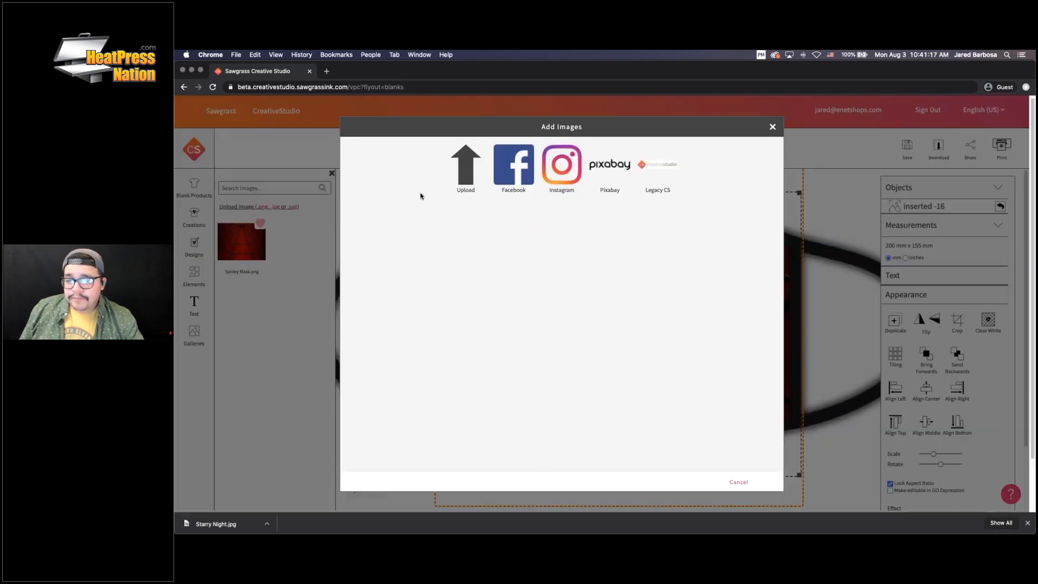
{"action": "left_click", "coordinate": [469, 165]}
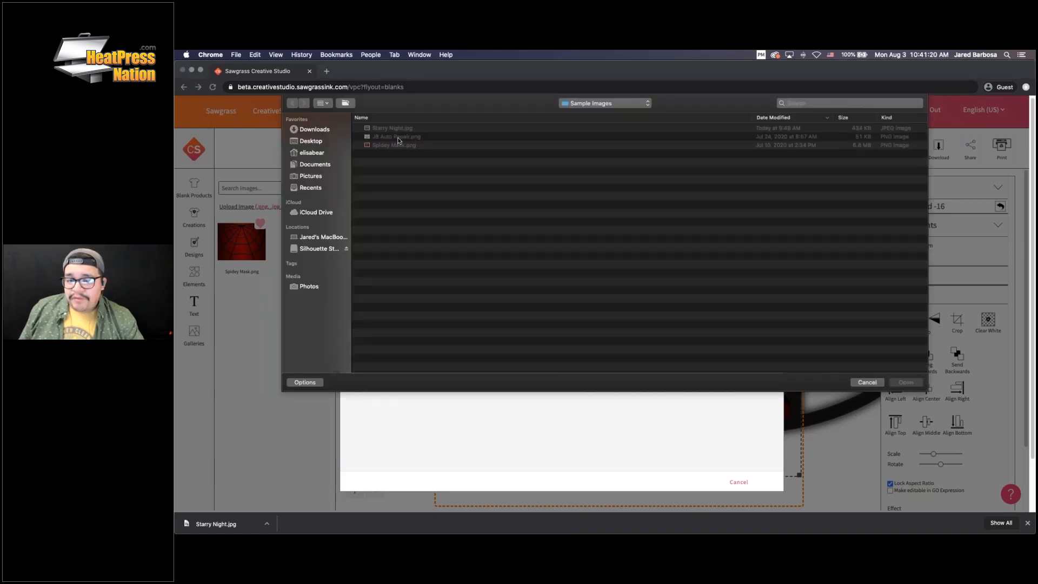
{"action": "left_click", "coordinate": [398, 138]}
{"action": "double_click", "coordinate": [398, 138]}
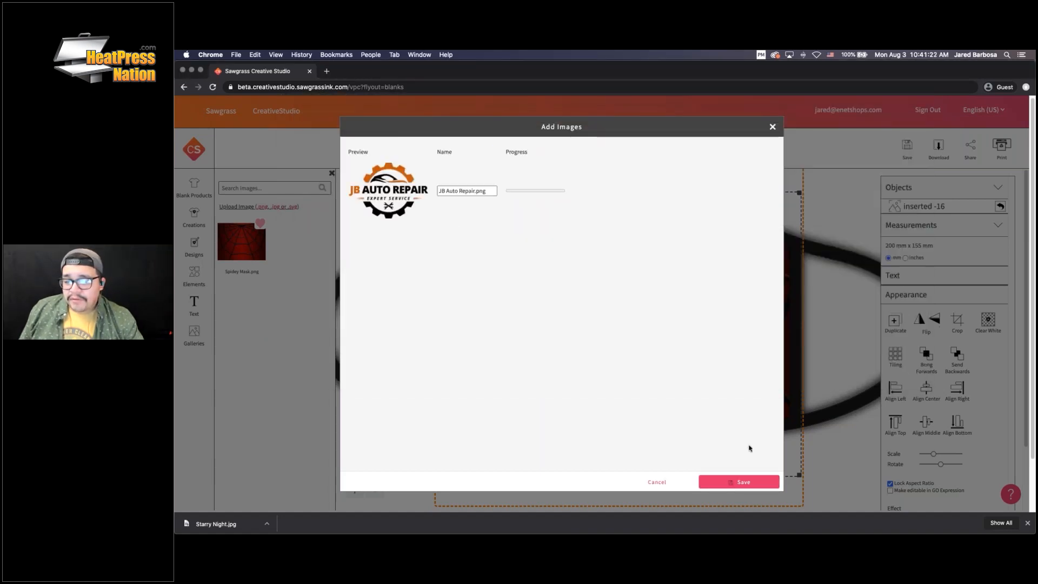
{"action": "left_click", "coordinate": [774, 479]}
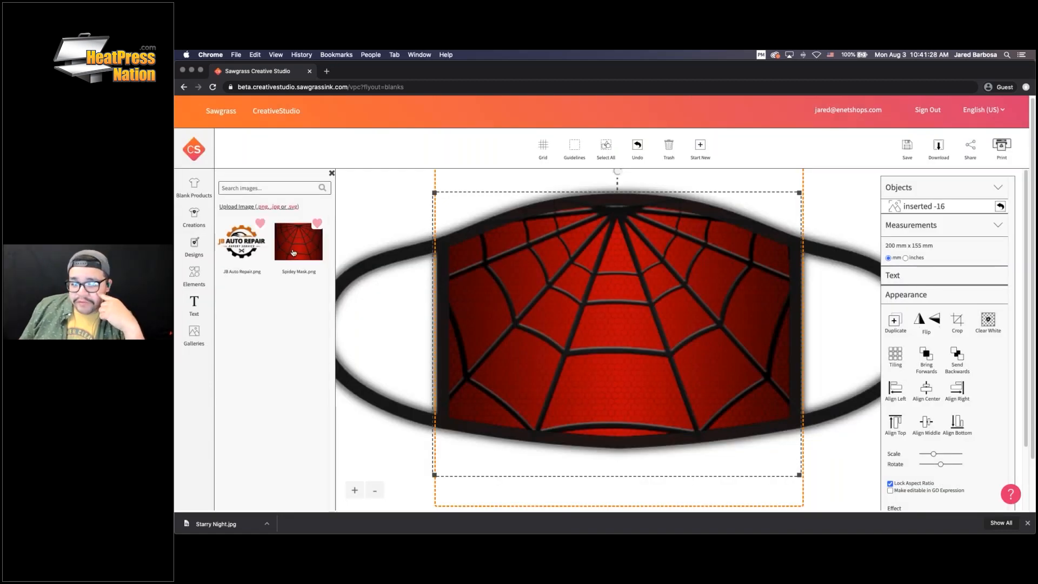
{"action": "left_click", "coordinate": [668, 156]}
{"action": "left_click", "coordinate": [242, 246]}
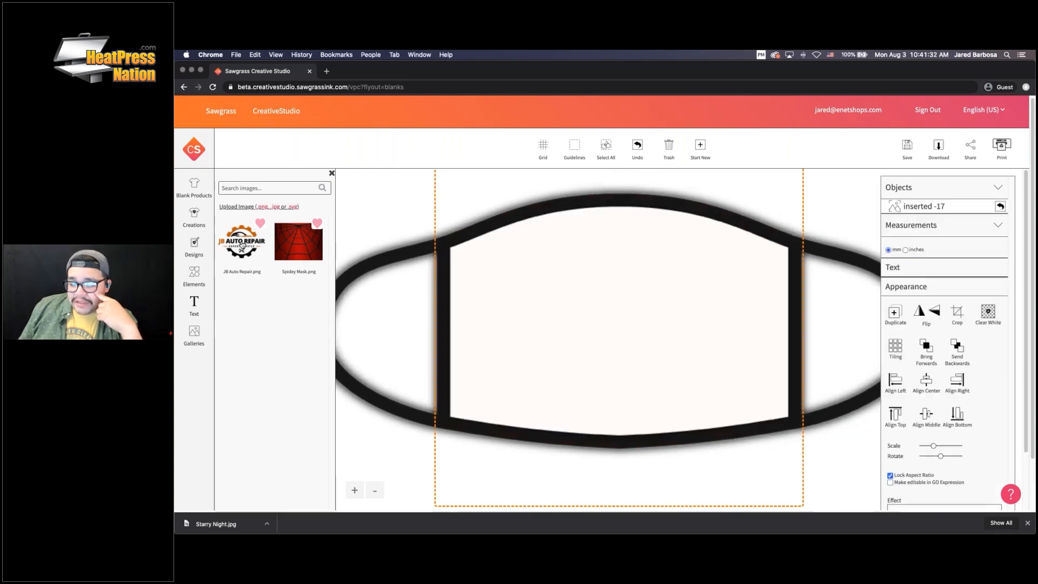
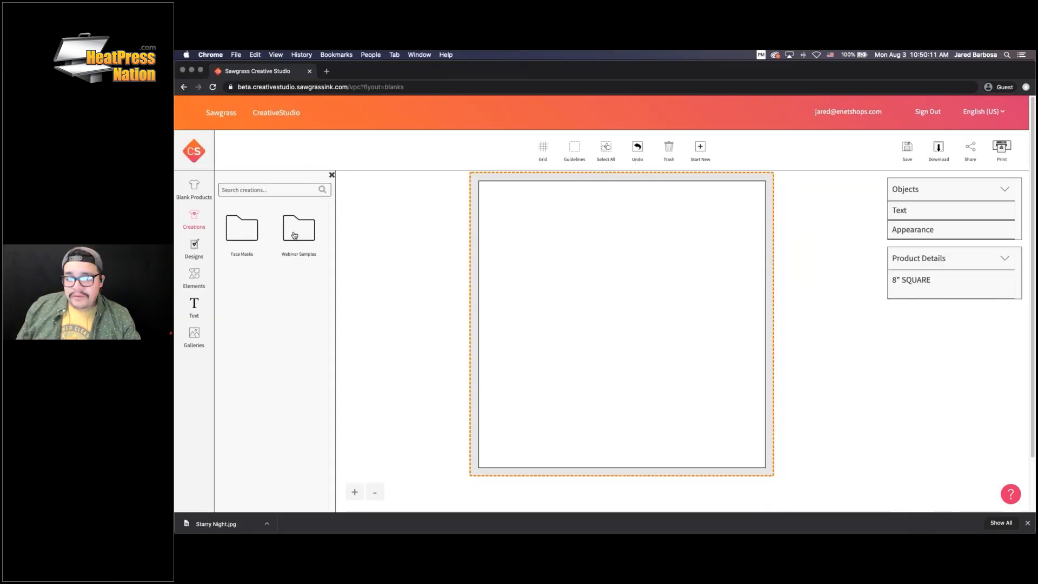
Load the saved Rotty Dad face mask from the Creations folder onto the canvas
{"action": "left_click", "coordinate": [295, 236]}
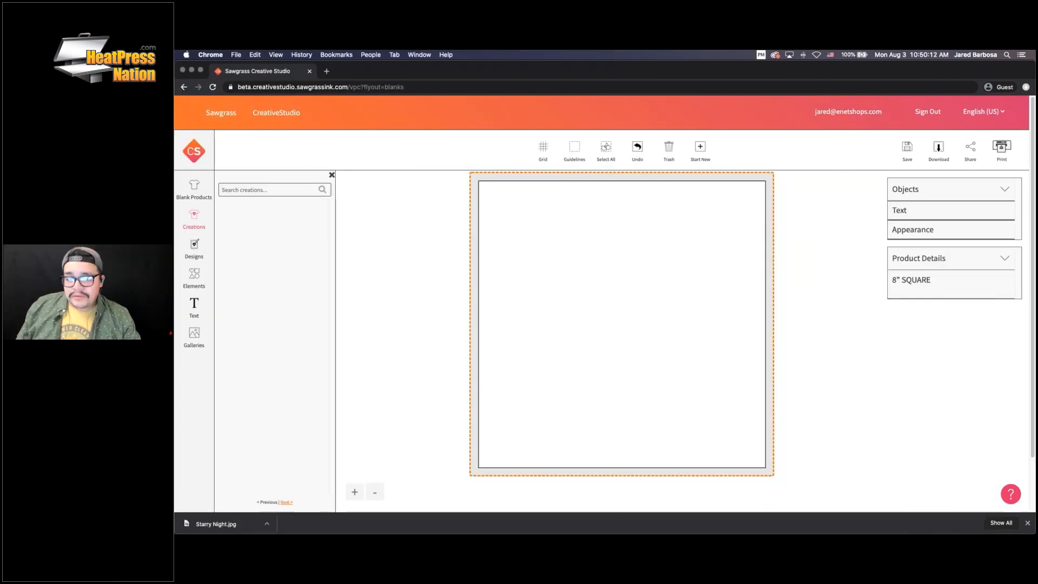
{"action": "left_click", "coordinate": [249, 234]}
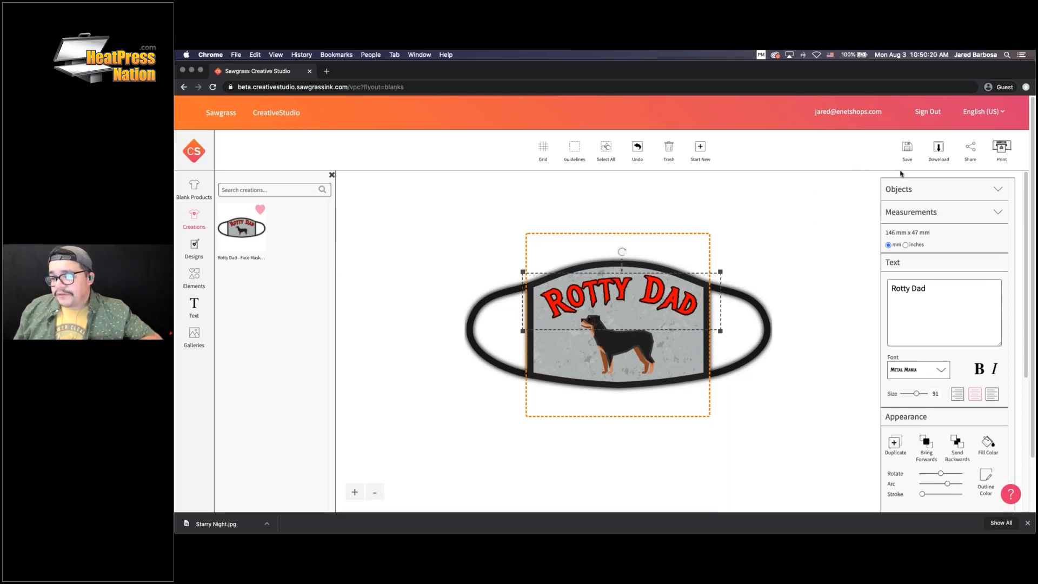
Open the mask's print settings and select the SAWGRASS SG400 2 printer
{"action": "left_click", "coordinate": [1003, 149]}
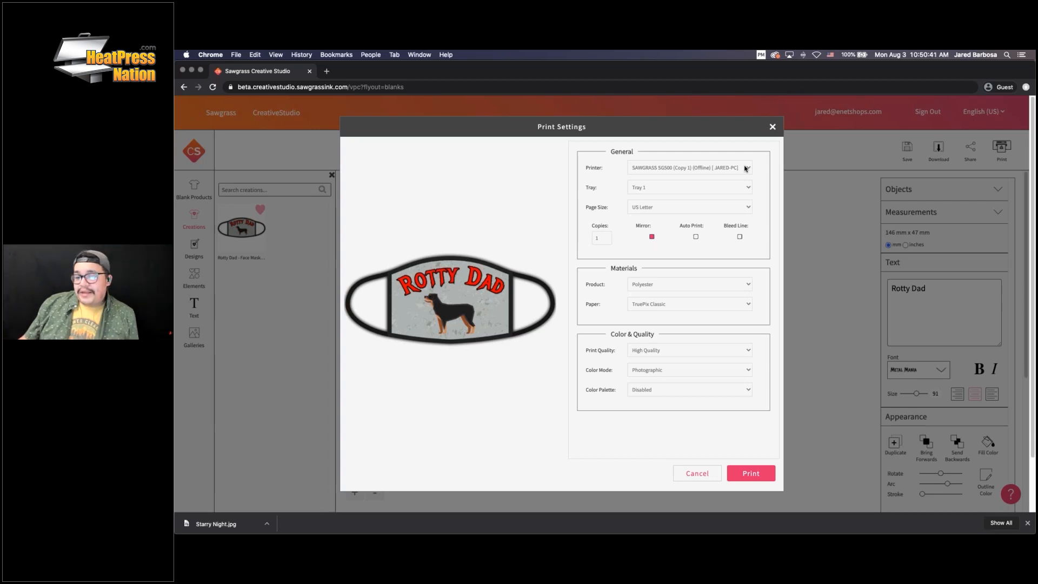
{"action": "left_click", "coordinate": [747, 168]}
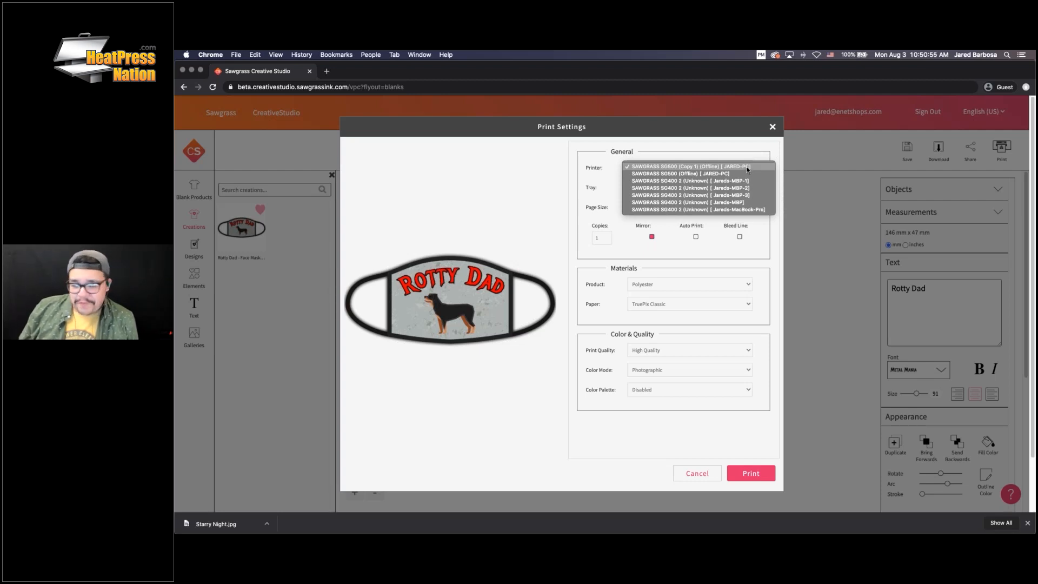
{"action": "left_click", "coordinate": [690, 210]}
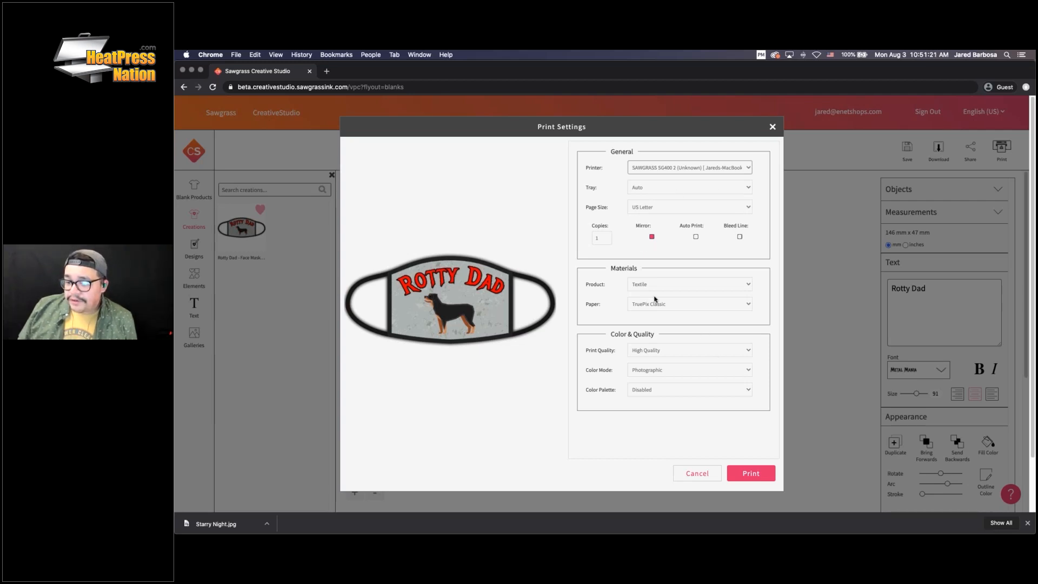
Keep Textile as the product and set the paper to TexPrint-R
{"action": "left_click", "coordinate": [669, 371]}
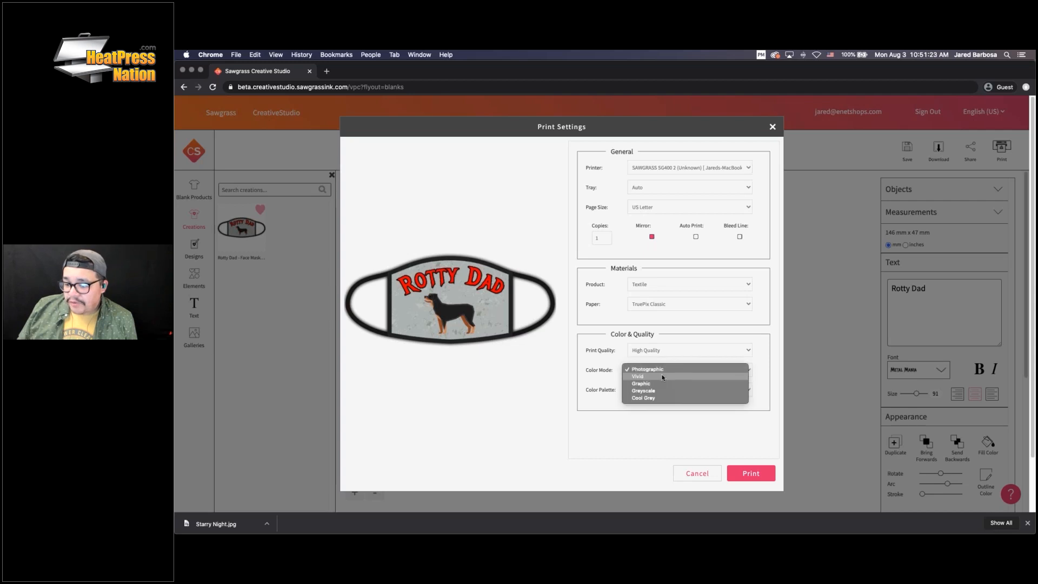
{"action": "left_click", "coordinate": [663, 376]}
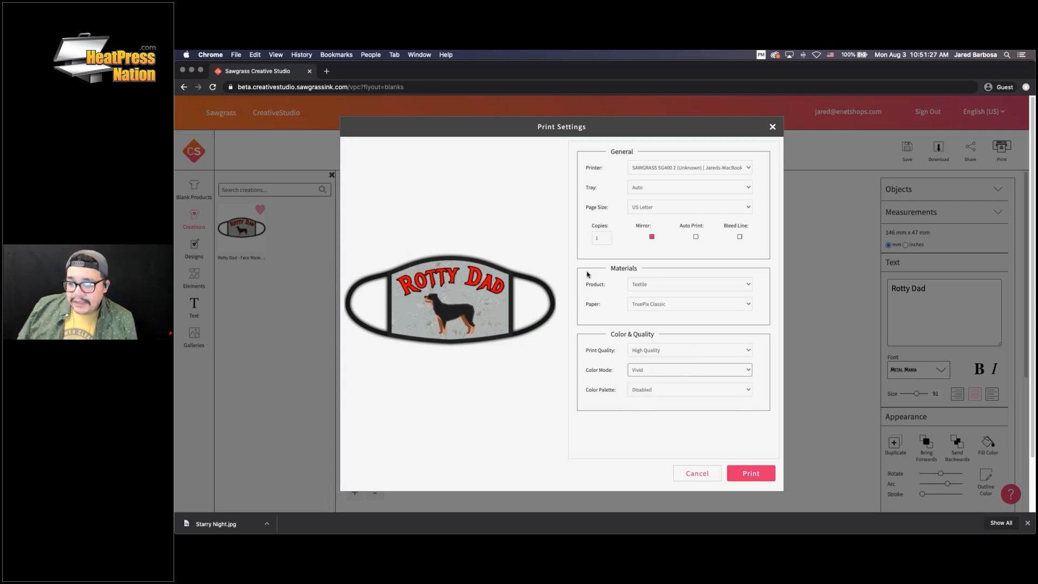
{"action": "left_click", "coordinate": [682, 284]}
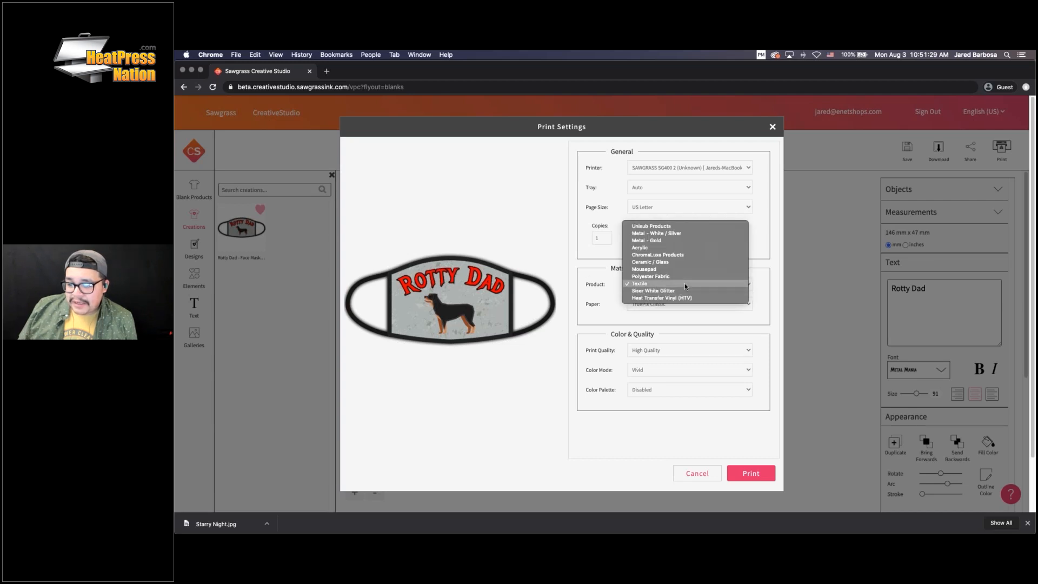
{"action": "left_click", "coordinate": [684, 283]}
{"action": "left_click", "coordinate": [682, 304]}
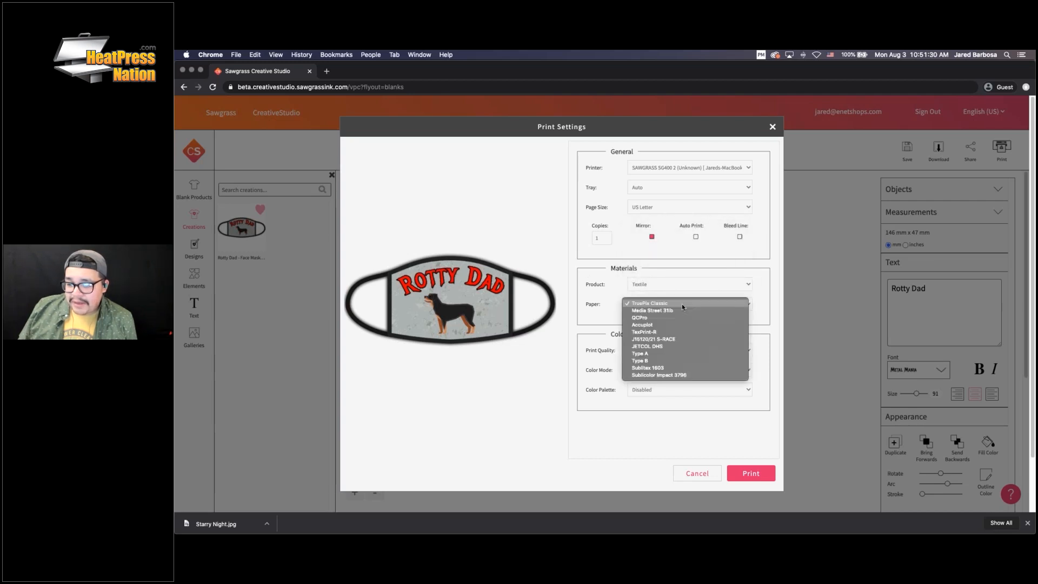
{"action": "left_click", "coordinate": [673, 332]}
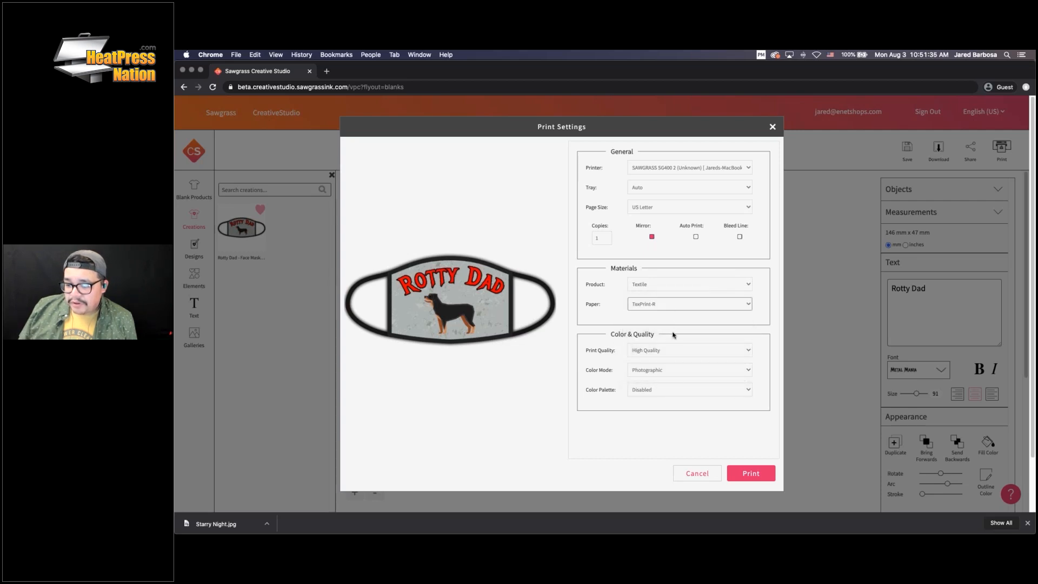
Set colour mode to Graphic, turn on bleed lines, and send the mask to print
{"action": "left_click", "coordinate": [672, 370]}
{"action": "left_click", "coordinate": [663, 378]}
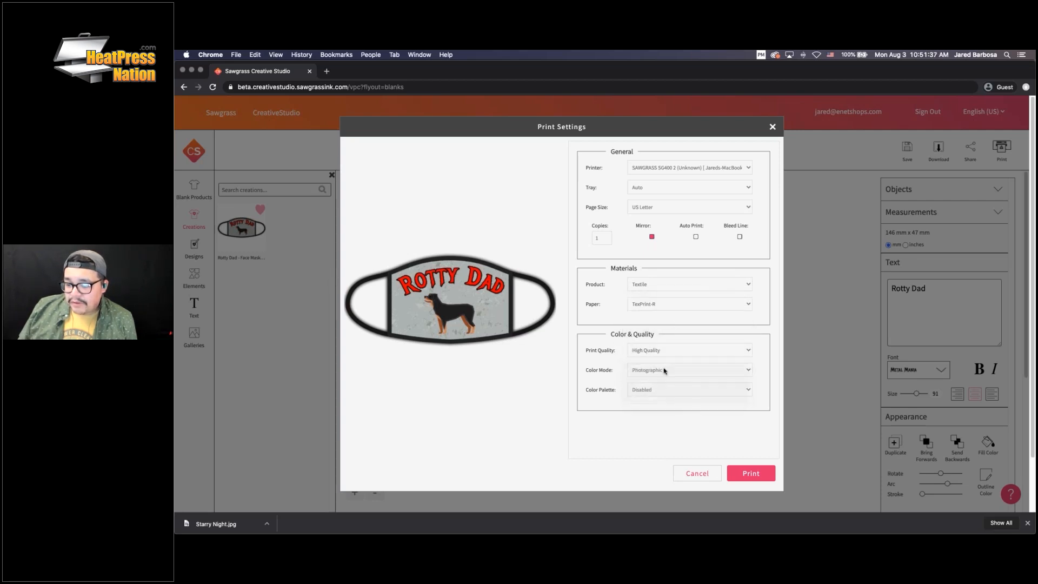
{"action": "left_click", "coordinate": [662, 374]}
{"action": "left_click", "coordinate": [660, 375]}
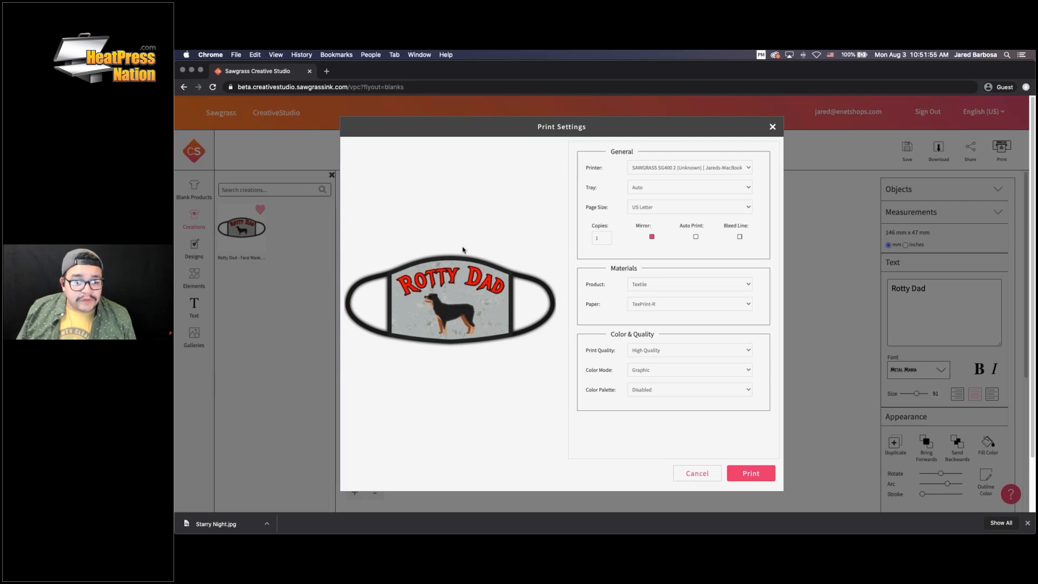
{"action": "left_click", "coordinate": [740, 237]}
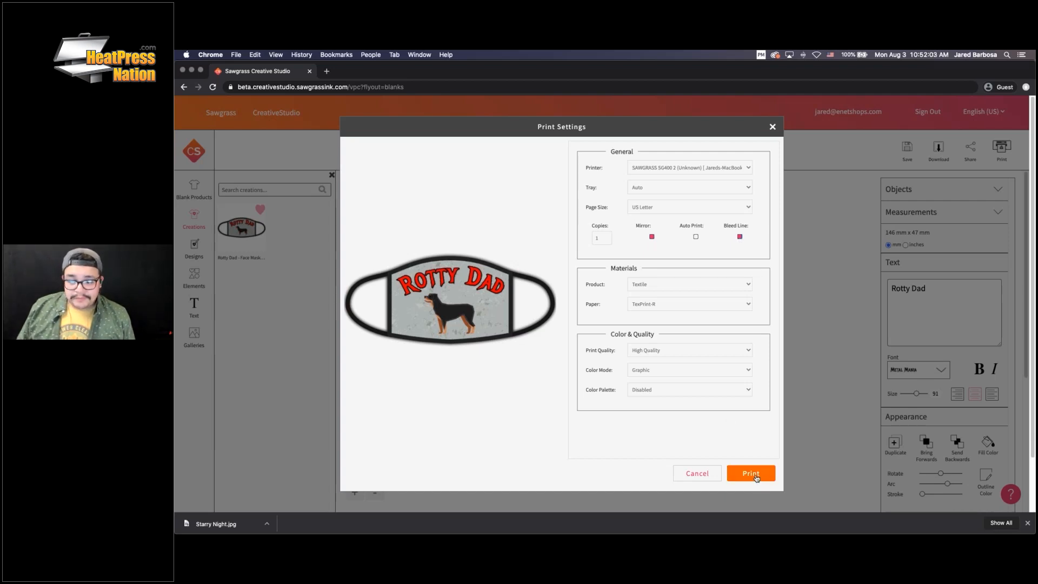
{"action": "left_click", "coordinate": [754, 474]}
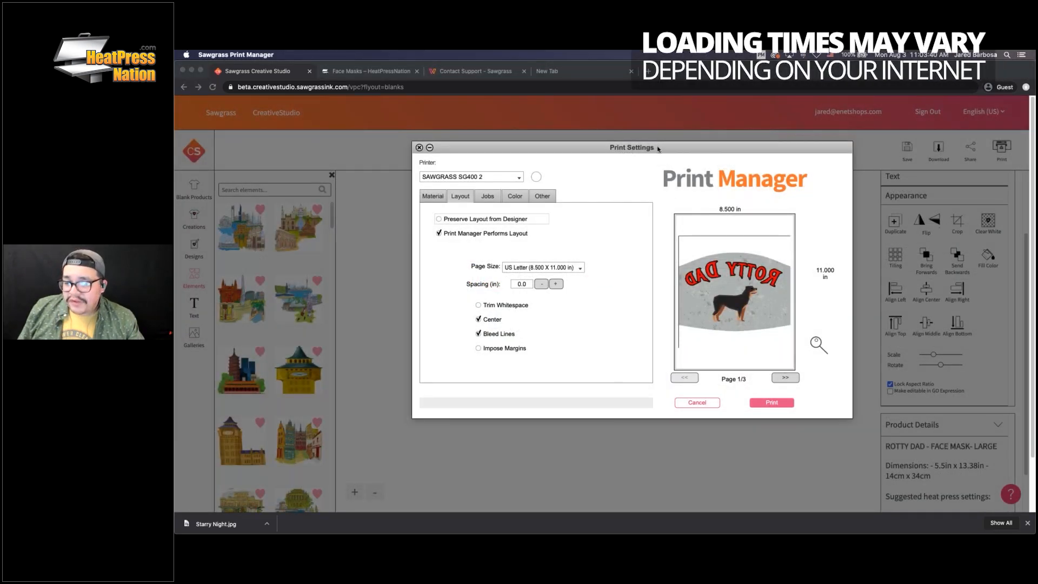
Keep US Letter page size, print the Rotty Dad mask, and confirm the queued message
{"action": "left_click_drag", "start_coordinate": [657, 150], "coordinate": [697, 151]}
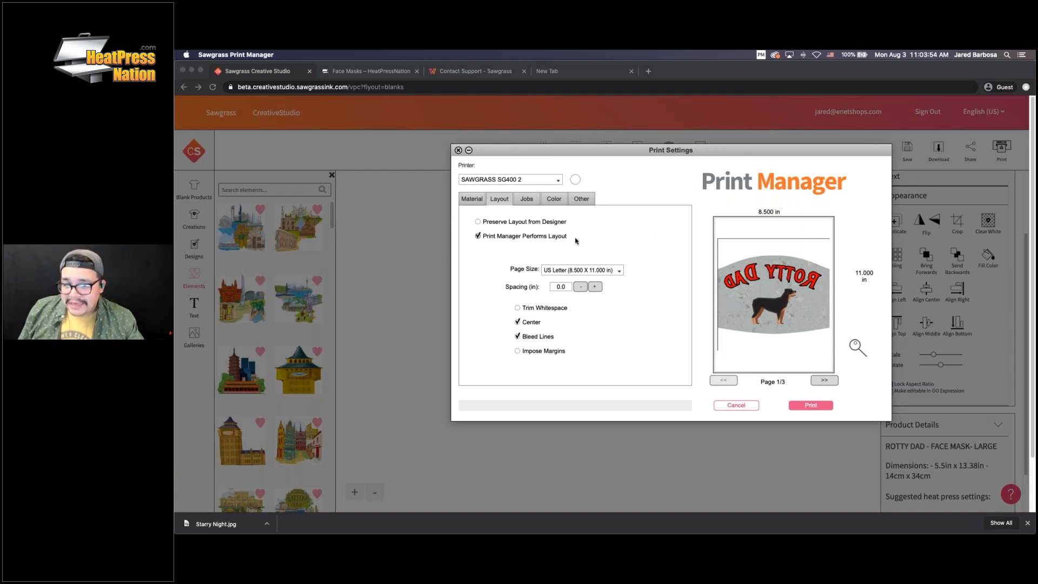
{"action": "left_click", "coordinate": [619, 270]}
{"action": "left_click", "coordinate": [651, 263]}
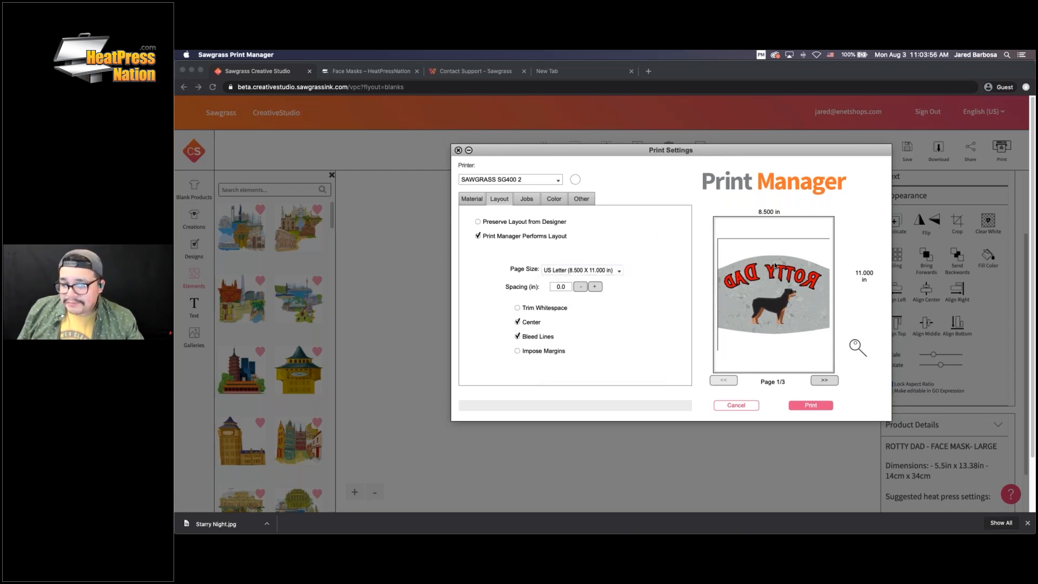
{"action": "left_click", "coordinate": [810, 405]}
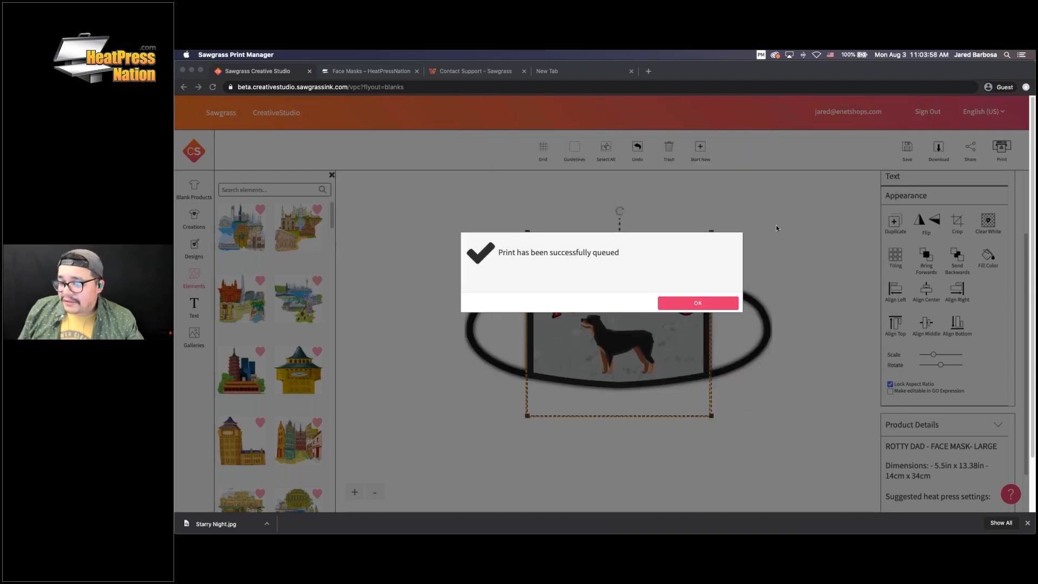
{"action": "left_click", "coordinate": [697, 303]}
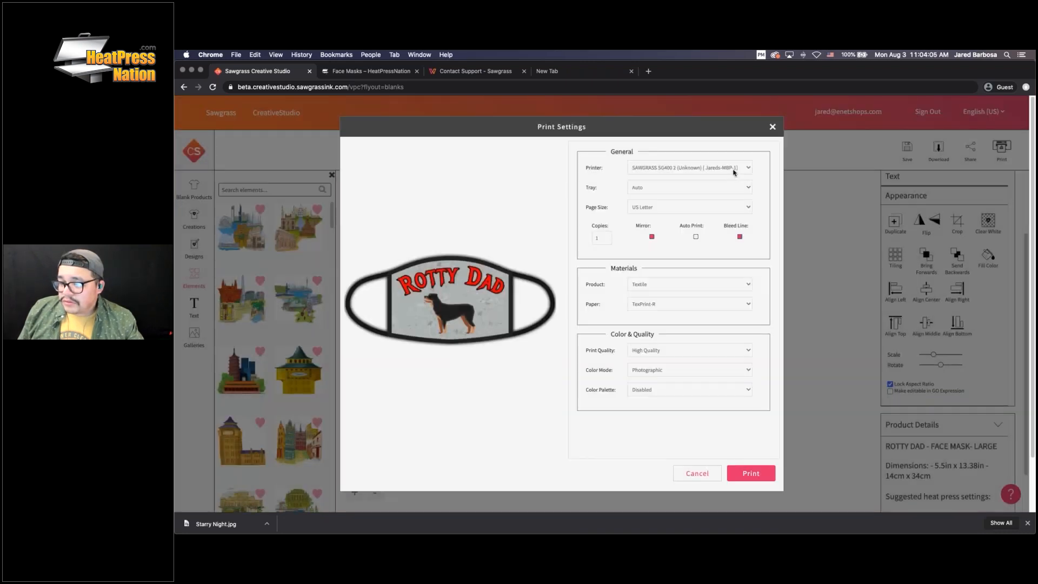
Switch to the other SG400 2 printer, turn bleed lines off, and print the mask again
{"action": "left_click", "coordinate": [734, 169]}
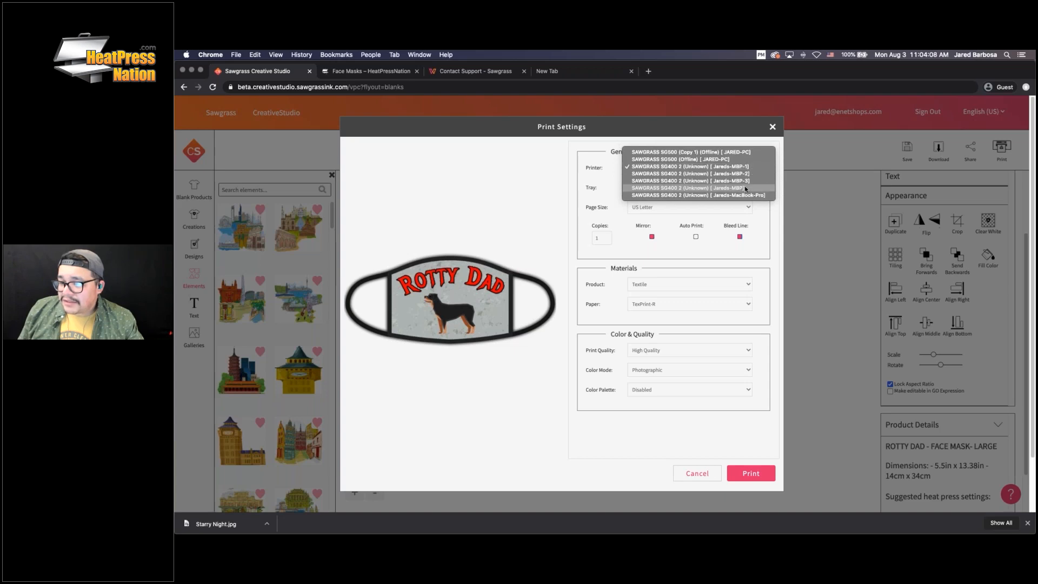
{"action": "left_click", "coordinate": [745, 187]}
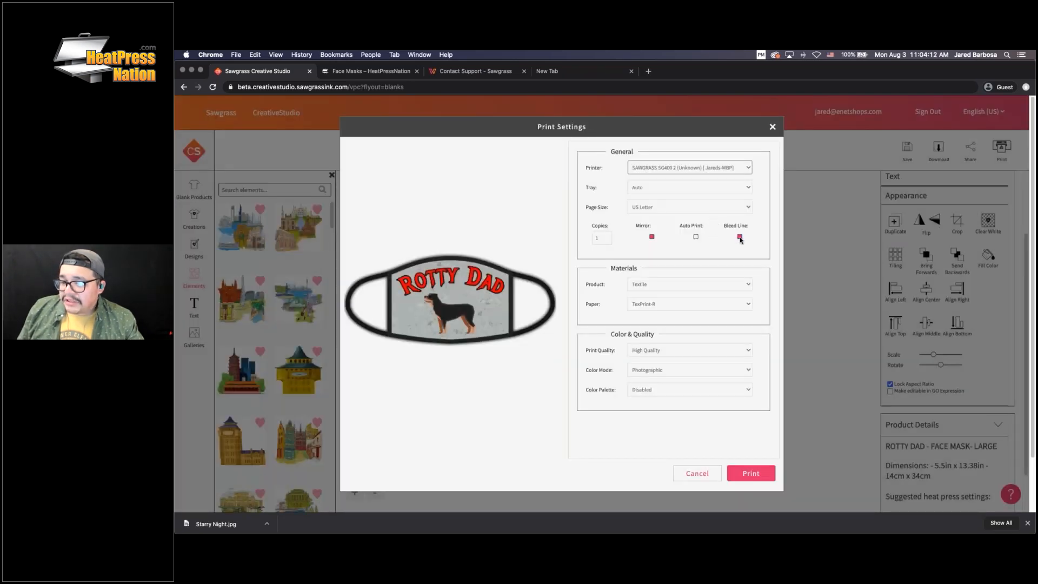
{"action": "left_click", "coordinate": [739, 237]}
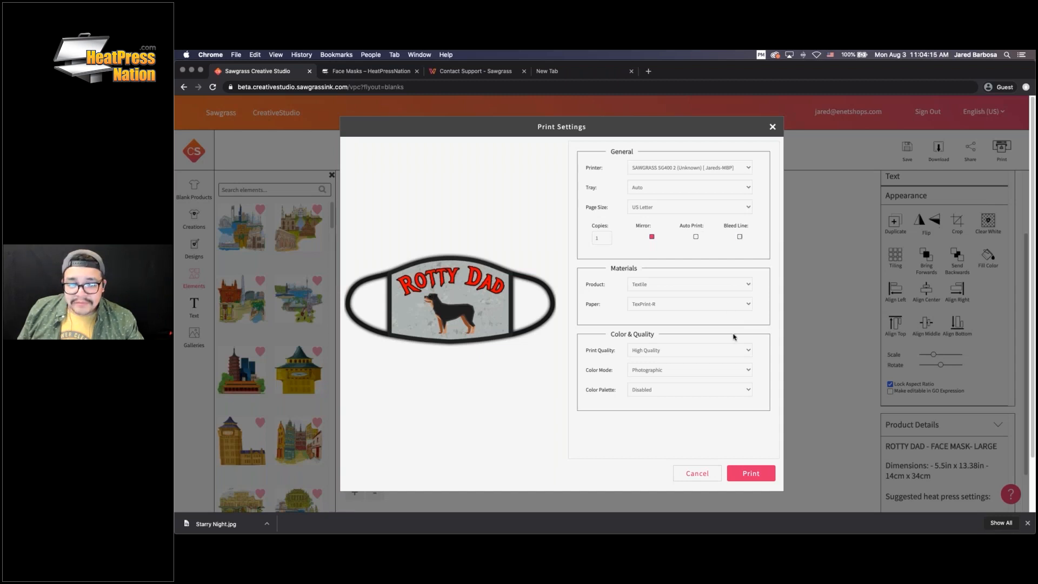
{"action": "left_click", "coordinate": [753, 479]}
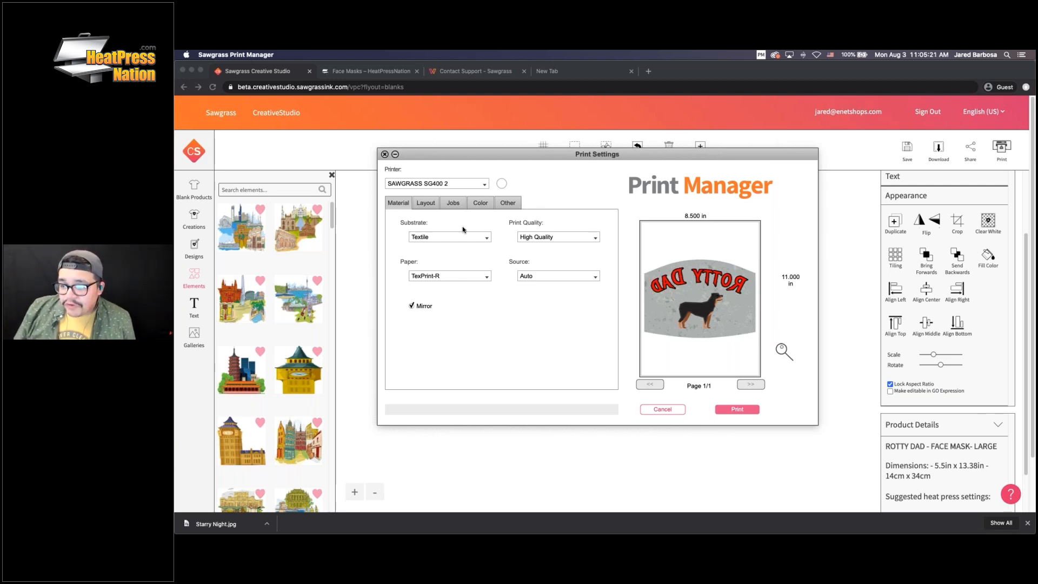
Set the job's colour mode to Vivid, review the Material, Layout and Jobs tabs, and print
{"action": "left_click", "coordinate": [480, 204]}
{"action": "left_click", "coordinate": [456, 238]}
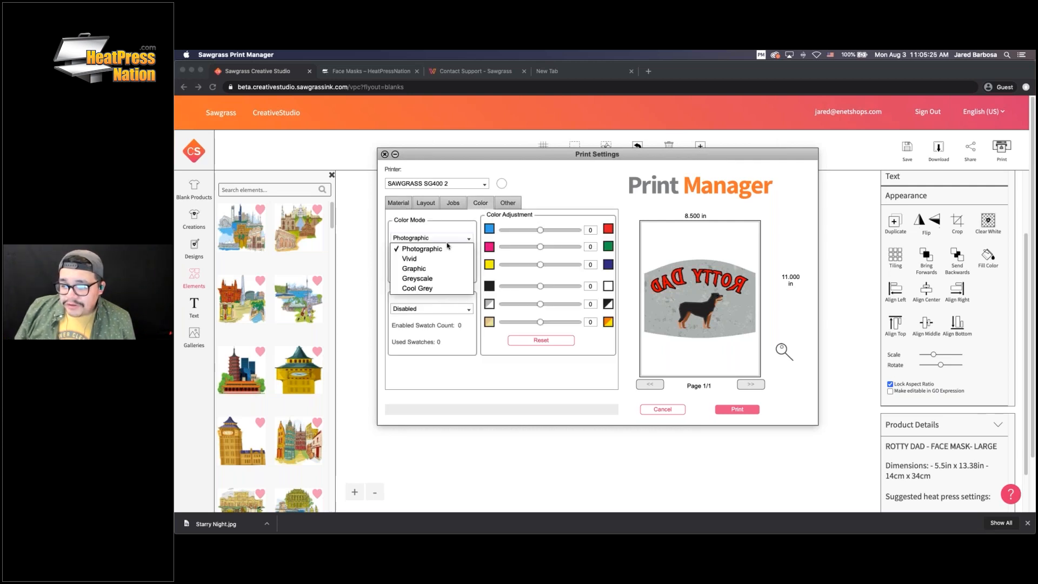
{"action": "left_click", "coordinate": [417, 259]}
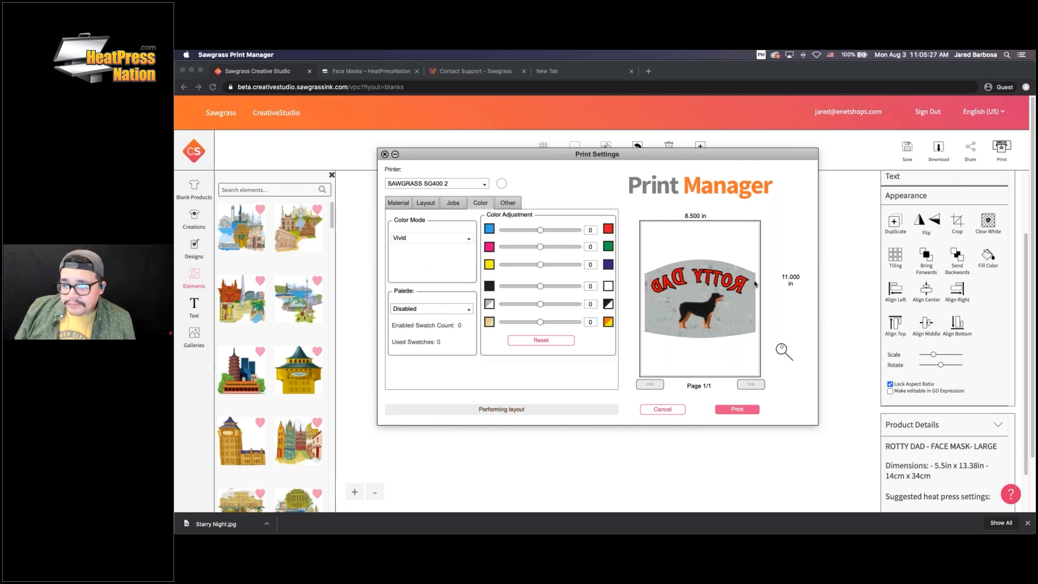
{"action": "left_click", "coordinate": [400, 205]}
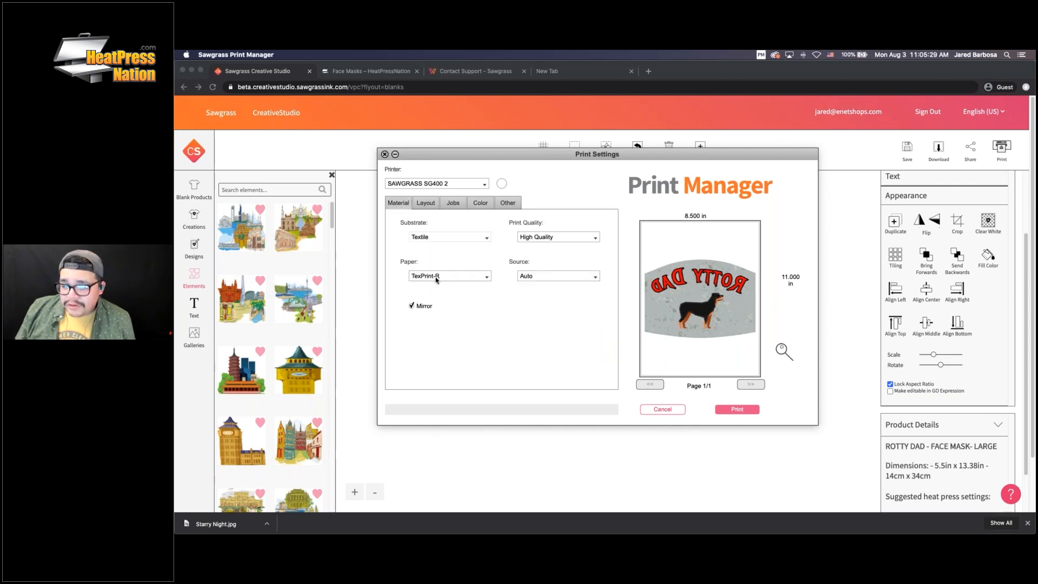
{"action": "left_click", "coordinate": [424, 204]}
{"action": "left_click", "coordinate": [454, 208]}
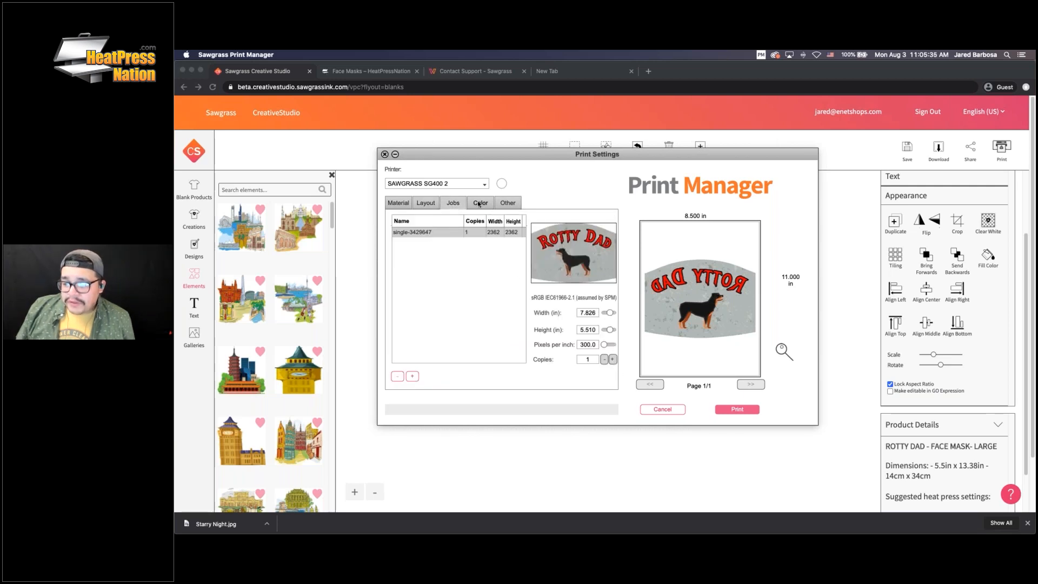
{"action": "left_click", "coordinate": [479, 204]}
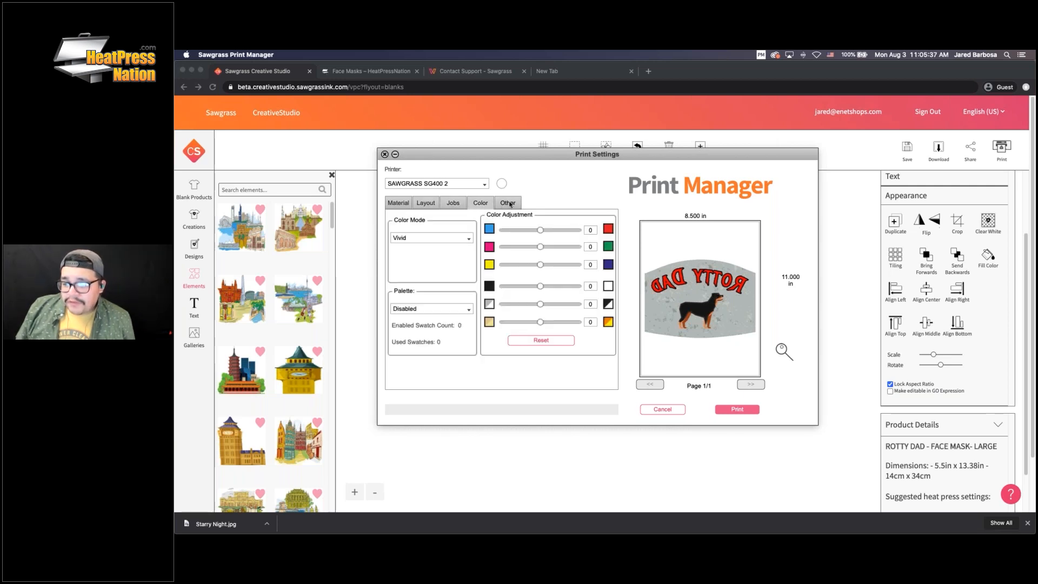
{"action": "left_click", "coordinate": [743, 409]}
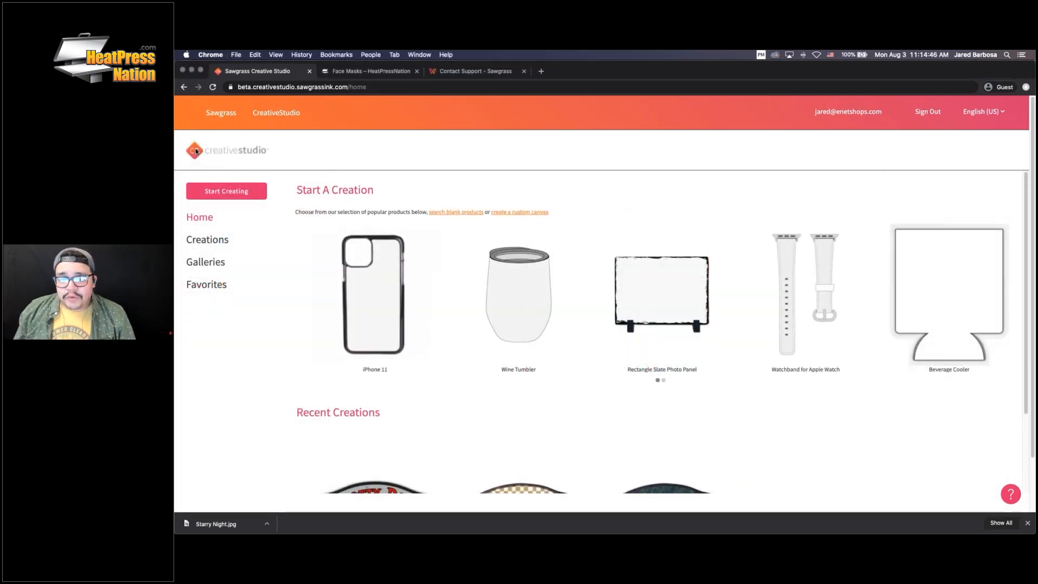
Go back to the CreativeStudio home page and choose 'create a custom canvas'
{"action": "left_click", "coordinate": [267, 119]}
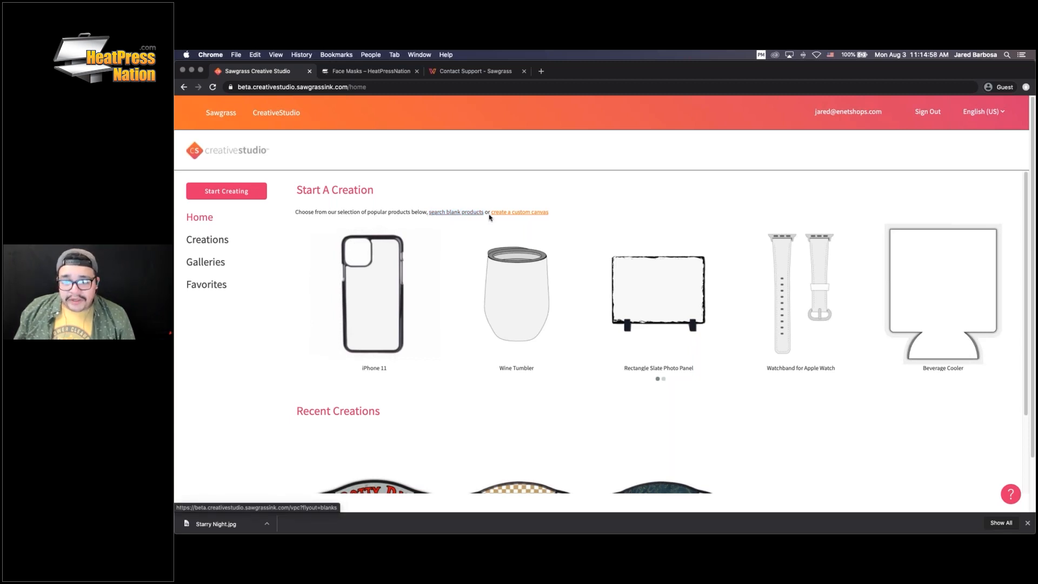
{"action": "left_click", "coordinate": [522, 212]}
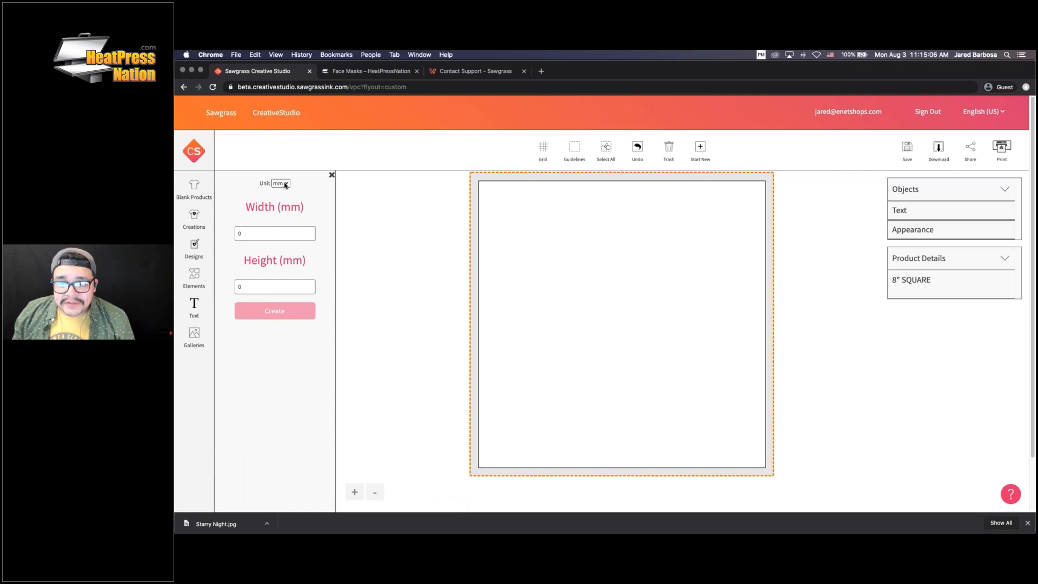
Switch canvas units to inches, enter width 8.4 and height 5.9, and create the canvas
{"action": "left_click", "coordinate": [286, 185]}
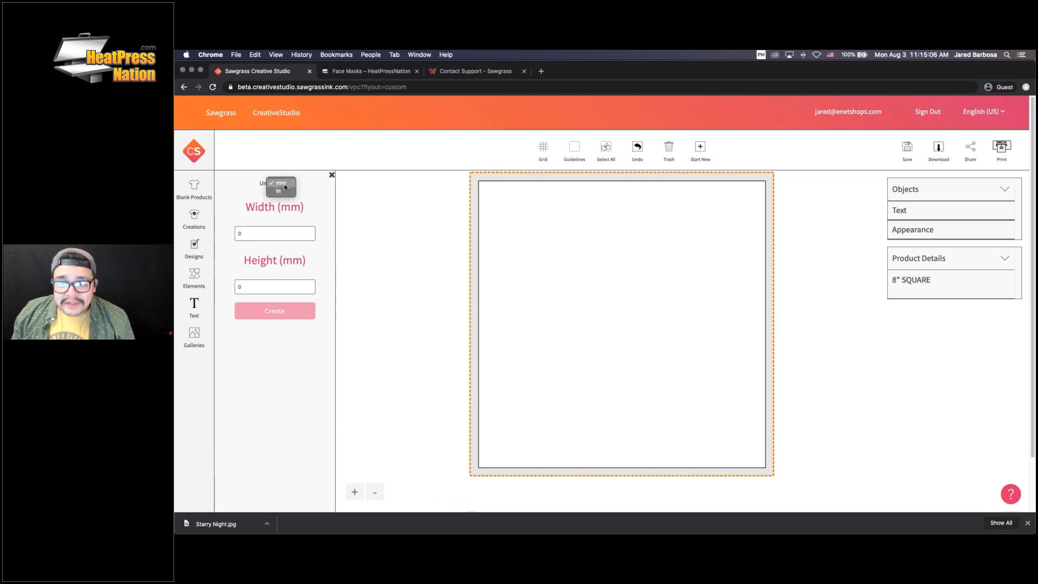
{"action": "left_click", "coordinate": [285, 190]}
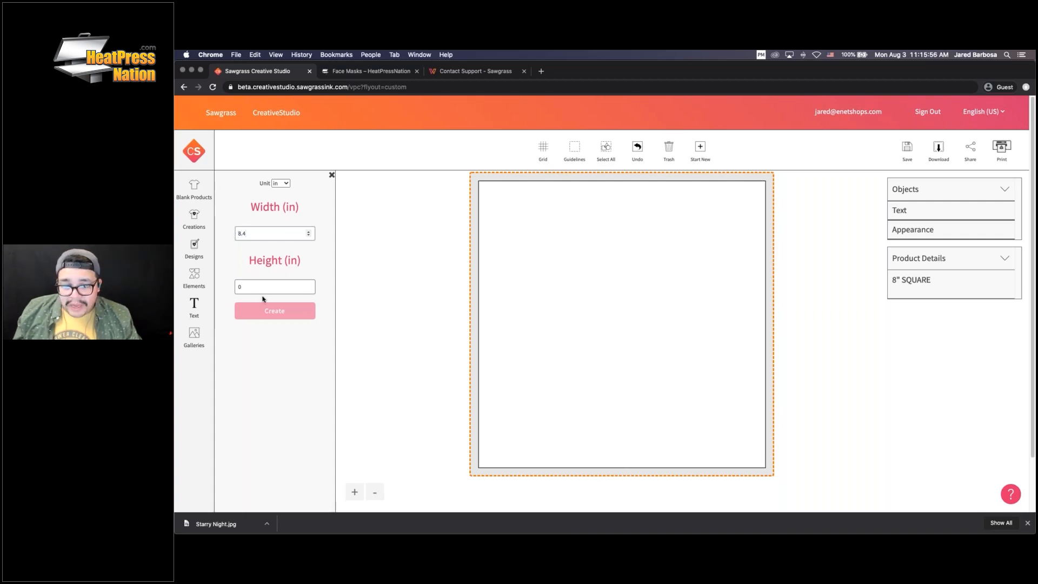
{"action": "key", "text": "Tab"}
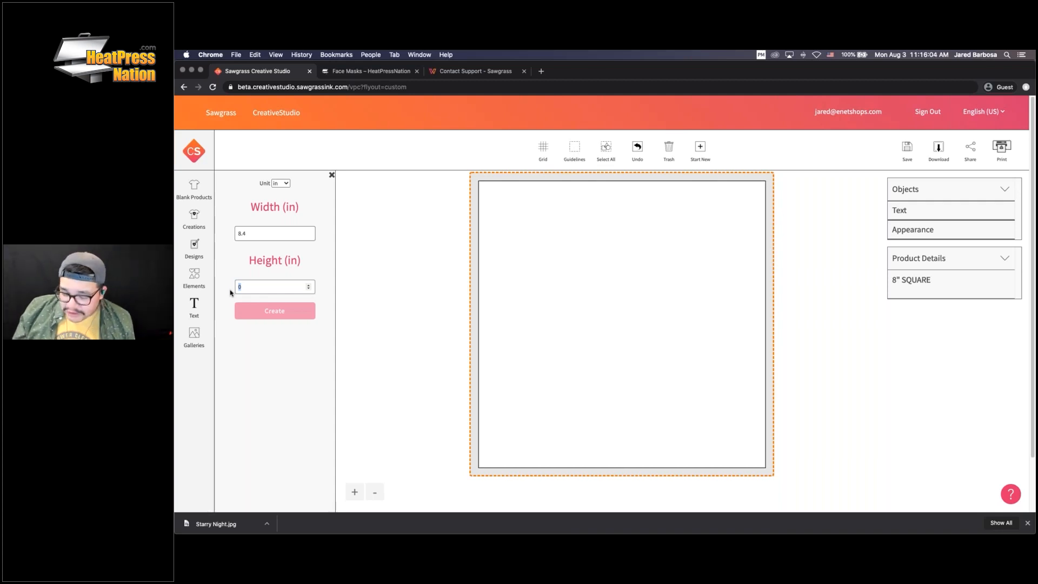
{"action": "type", "text": "5.9"}
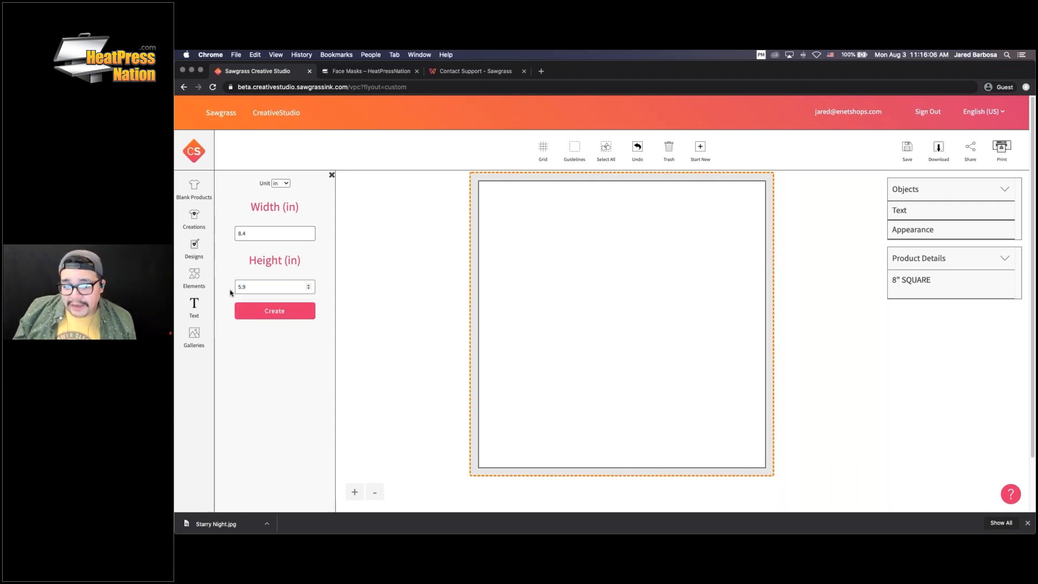
{"action": "left_click", "coordinate": [276, 316]}
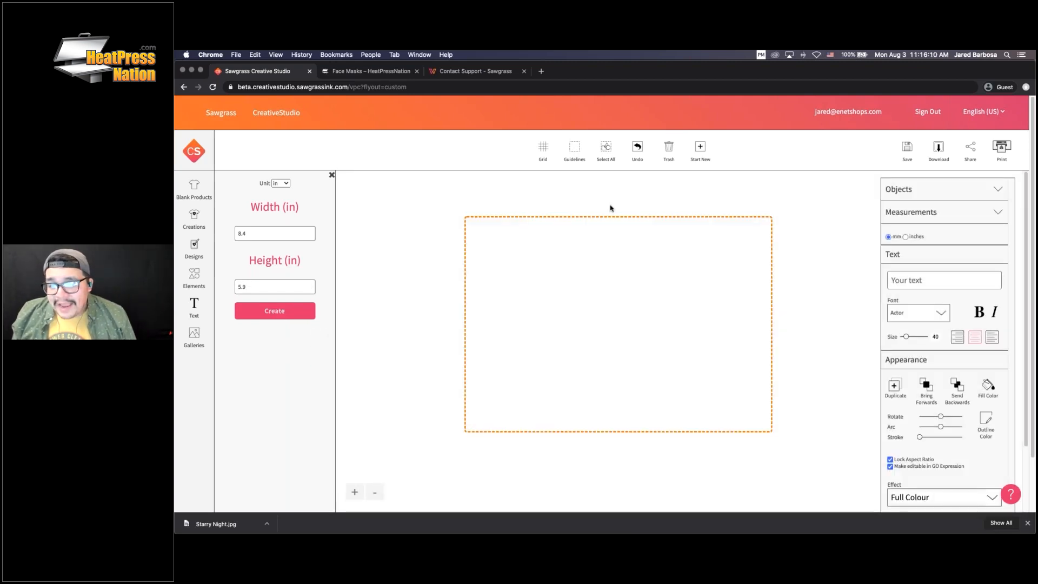
Turn on the grid and add the dark kaleidoscope pattern from Elements to the canvas
{"action": "left_click", "coordinate": [543, 153]}
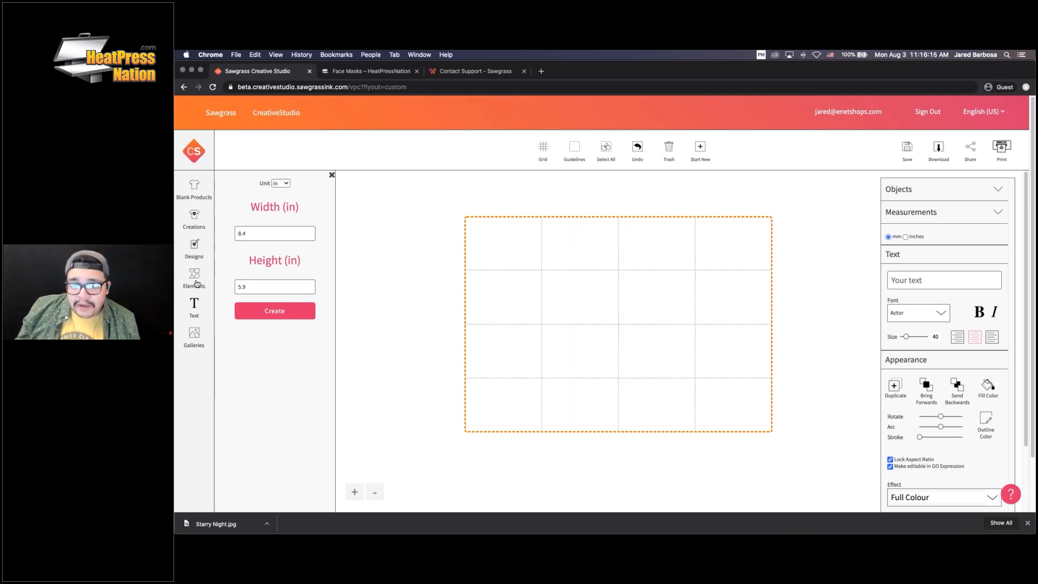
{"action": "left_click", "coordinate": [196, 284]}
{"action": "left_click", "coordinate": [244, 295]}
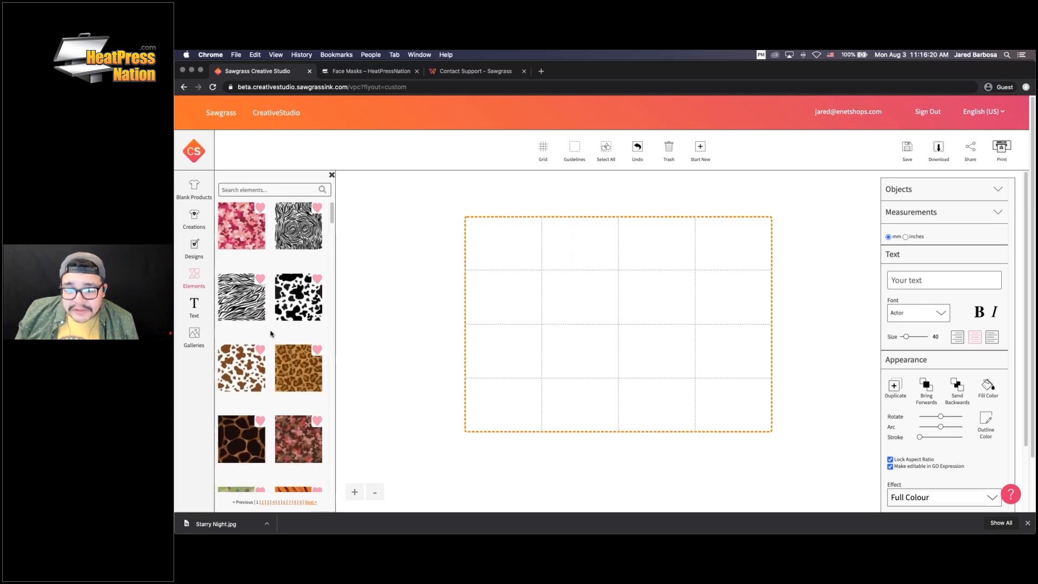
{"action": "scroll", "coordinate": [271, 333], "scroll_direction": "down", "scroll_amount": 5}
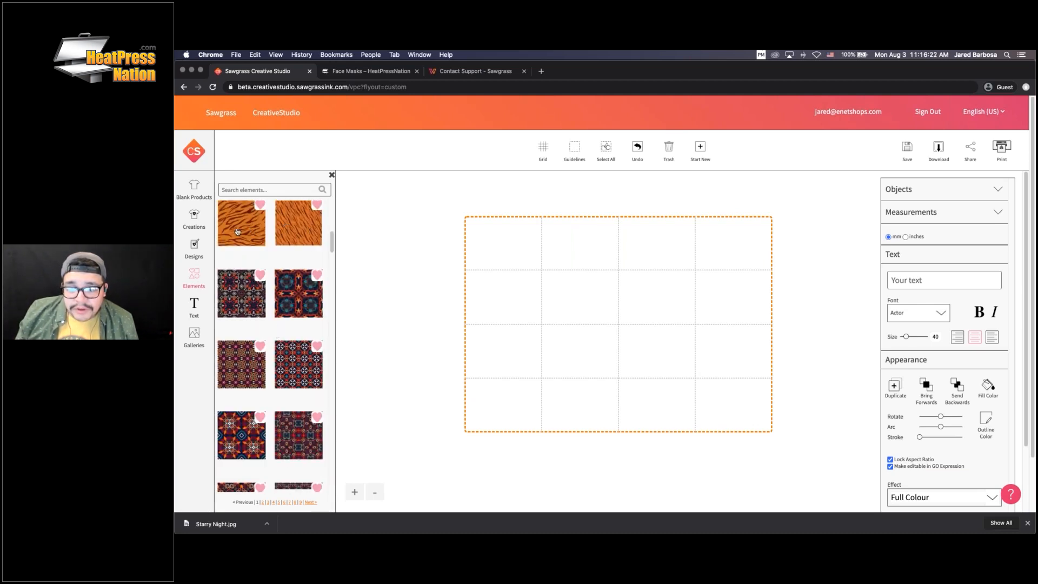
{"action": "scroll", "coordinate": [285, 280], "scroll_direction": "down", "scroll_amount": 3}
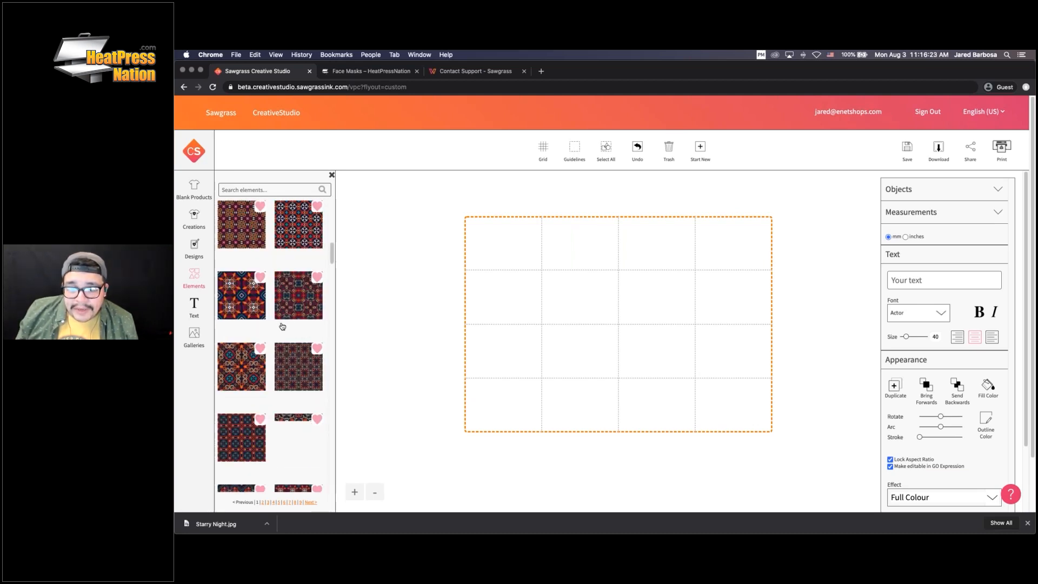
{"action": "left_click_drag", "start_coordinate": [295, 363], "coordinate": [607, 383]}
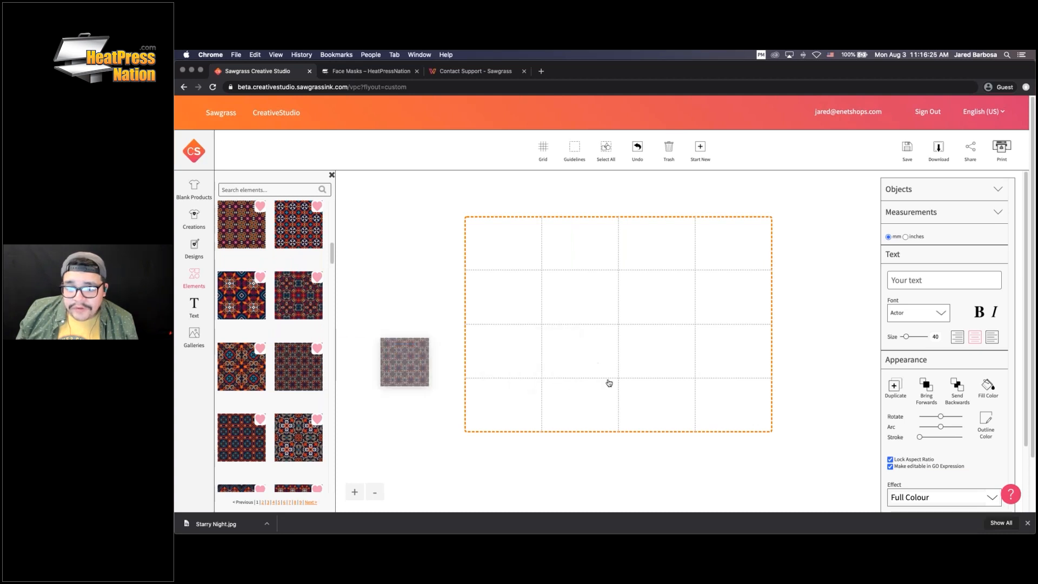
{"action": "left_click", "coordinate": [291, 369]}
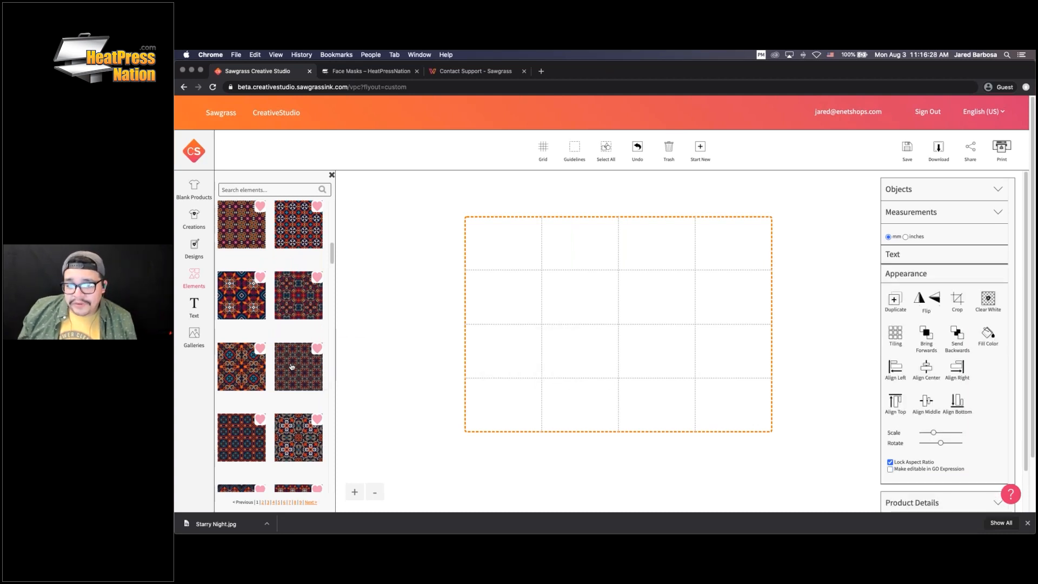
Reposition the pattern, scale it from 20 mm to 23 mm, and centre it on the canvas
{"action": "left_click_drag", "start_coordinate": [604, 285], "coordinate": [650, 299]}
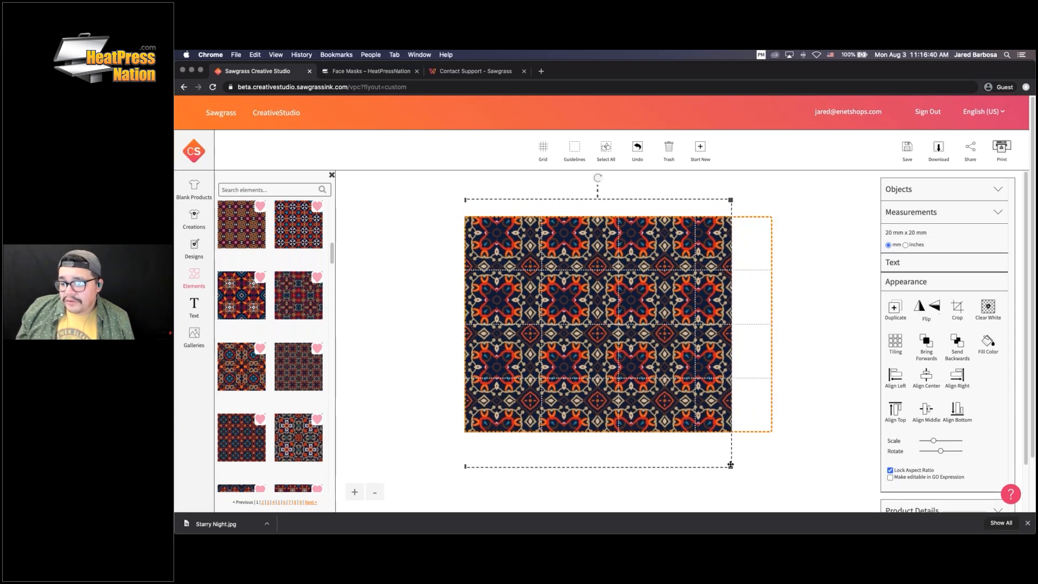
{"action": "left_click_drag", "start_coordinate": [640, 366], "coordinate": [682, 354]}
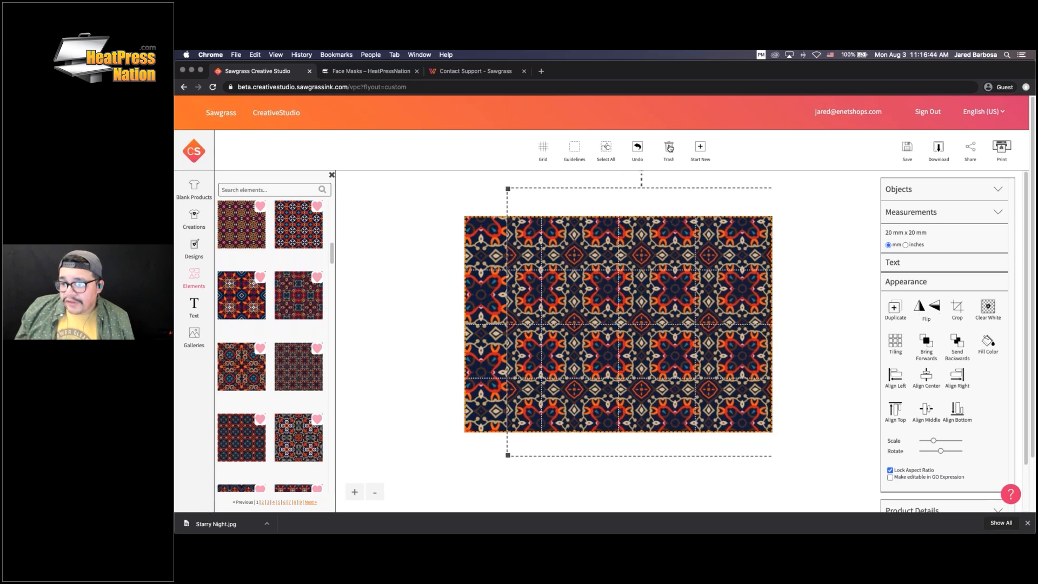
{"action": "left_click_drag", "start_coordinate": [934, 441], "coordinate": [935, 441]}
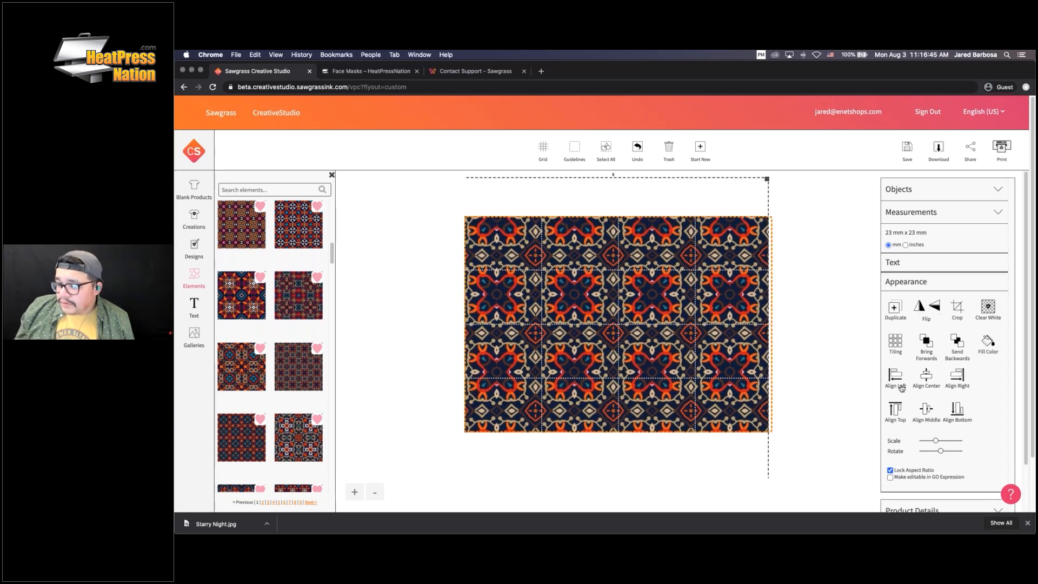
{"action": "left_click", "coordinate": [926, 378]}
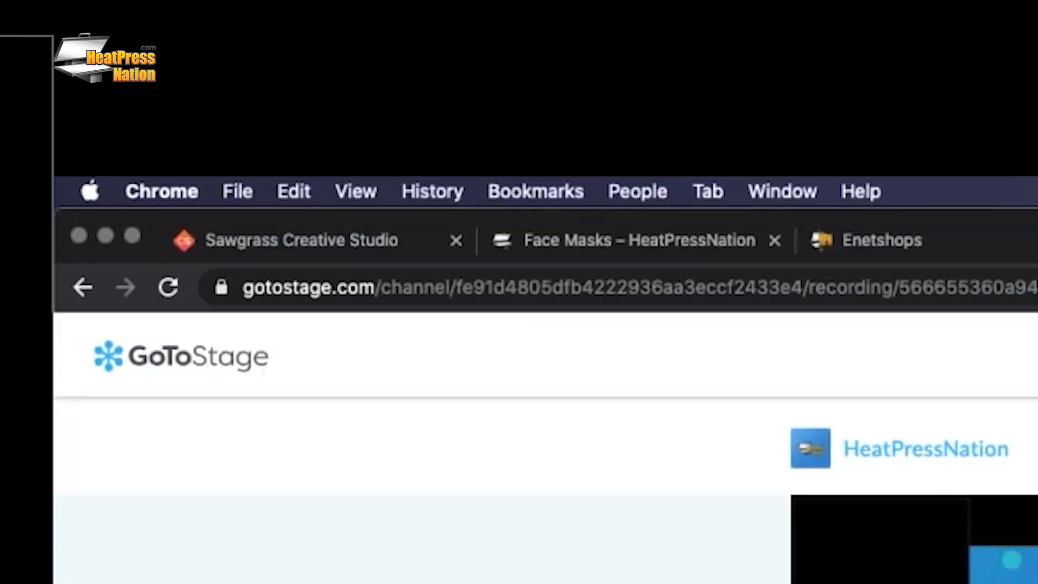
Navigate the browser to heat.press/WEBINARREPLAY
{"action": "key", "text": "super+l"}
{"action": "type", "text": "HEAT.PRESS/WE"}
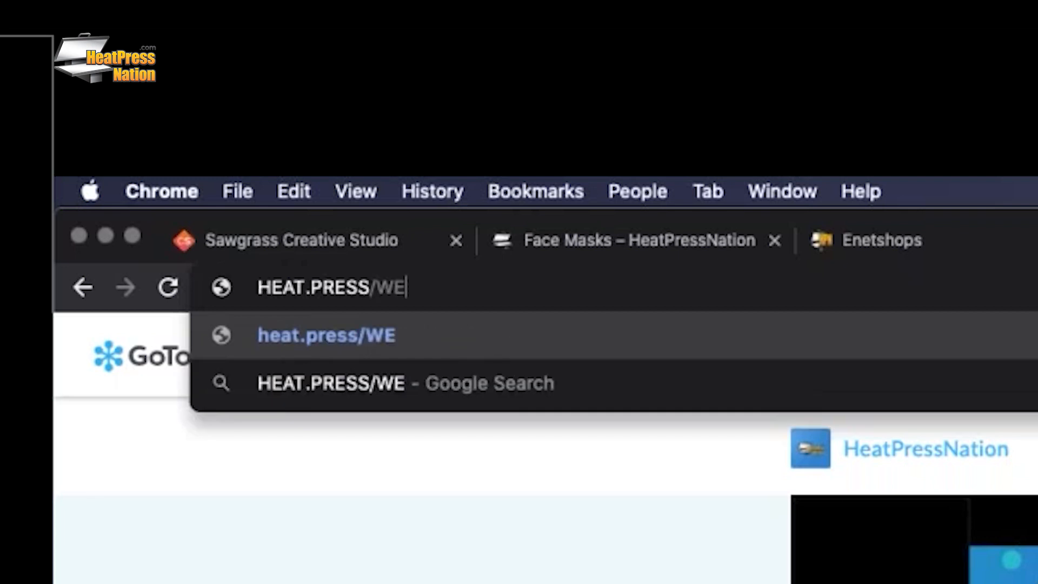
{"action": "type", "text": "BINARREPLAY"}
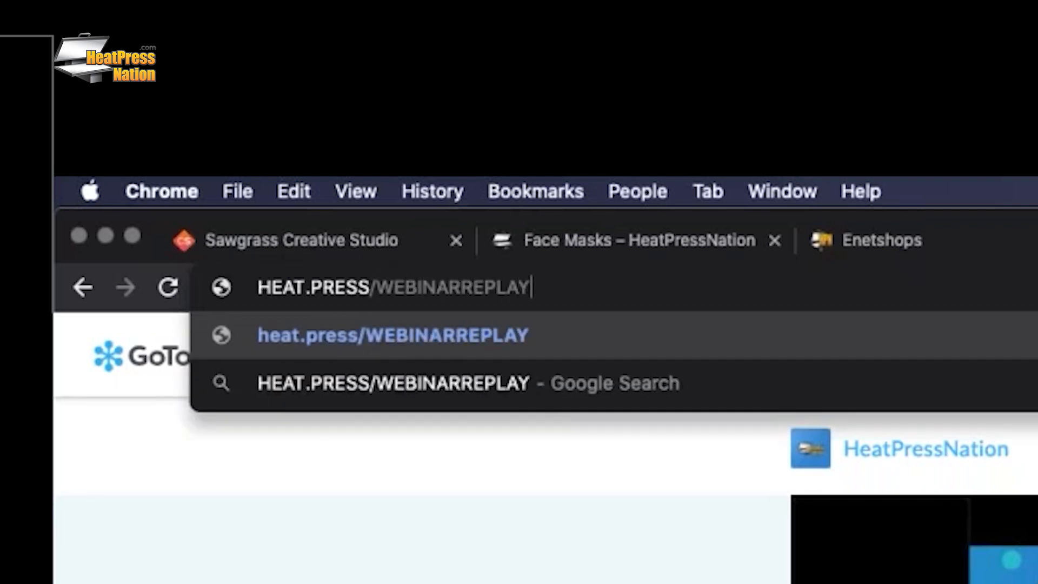
{"action": "key", "text": "Return"}
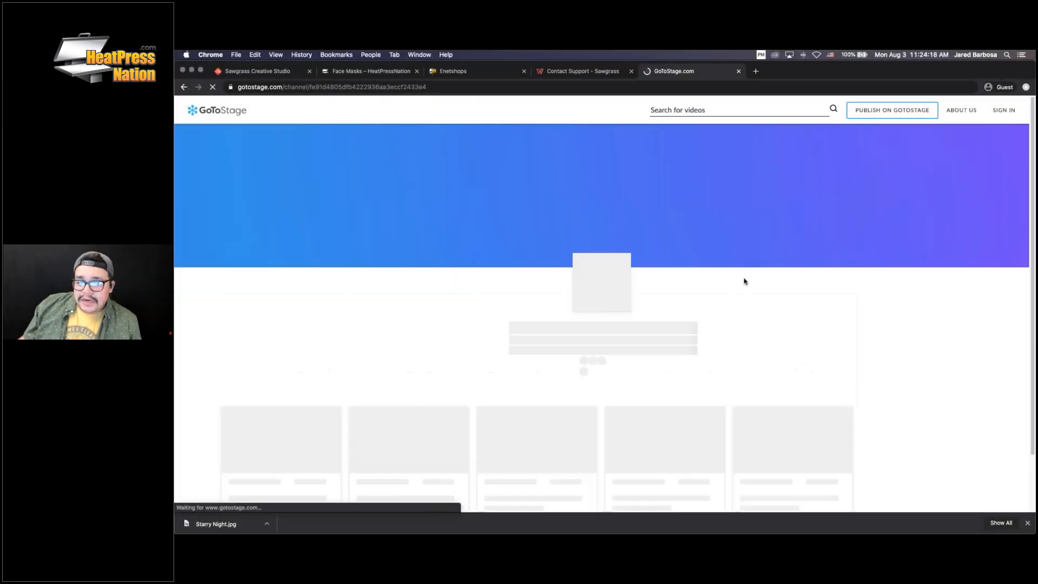
Open the 'GO Make Money With Sawgrass' recording, glance back at the design, then return to it
{"action": "scroll", "coordinate": [784, 240], "scroll_direction": "down", "scroll_amount": 5}
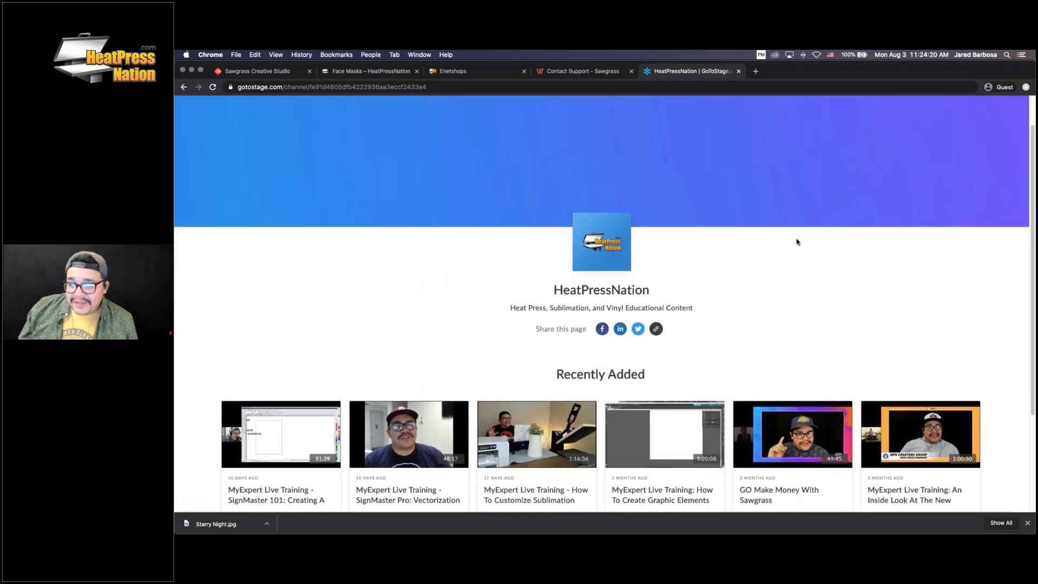
{"action": "scroll", "coordinate": [741, 258], "scroll_direction": "down", "scroll_amount": 1}
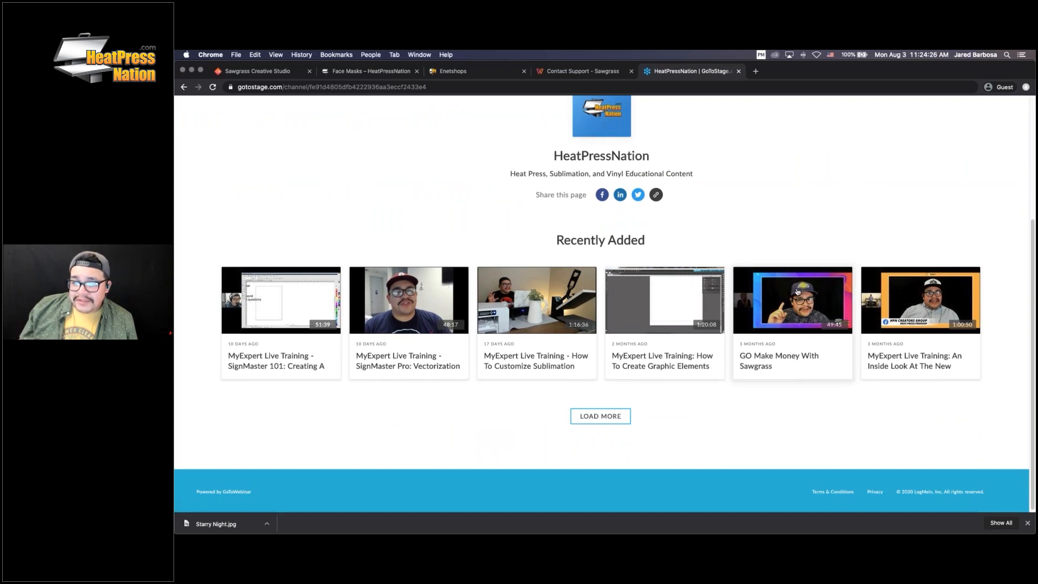
{"action": "left_click", "coordinate": [796, 291]}
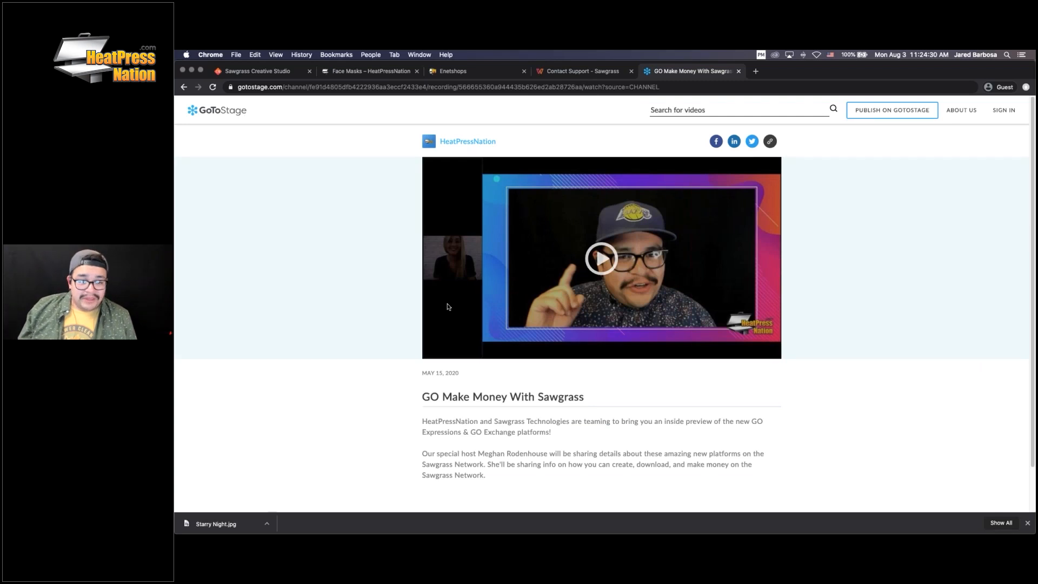
{"action": "left_click", "coordinate": [285, 76]}
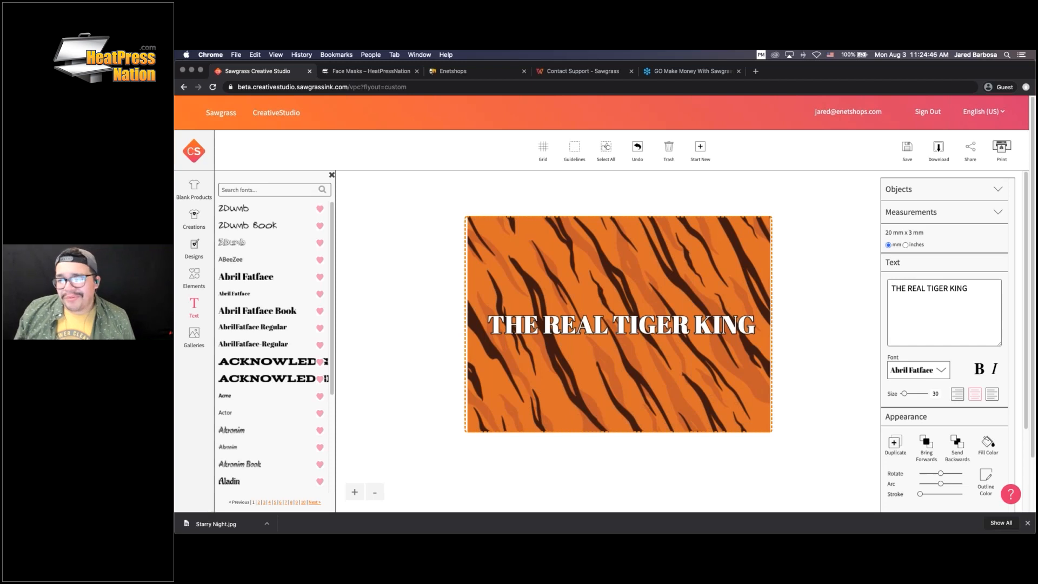
{"action": "left_click", "coordinate": [679, 71]}
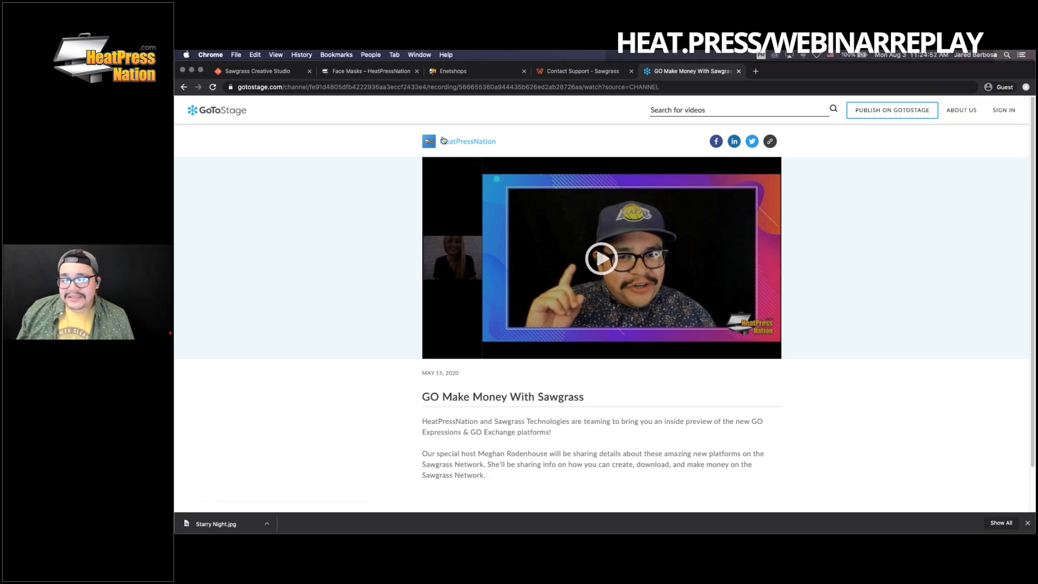
Open the HeatPressNation channel on GoToStage and load more recordings to list nine past trainings
{"action": "left_click", "coordinate": [443, 141]}
{"action": "scroll", "coordinate": [776, 268], "scroll_direction": "down", "scroll_amount": 3}
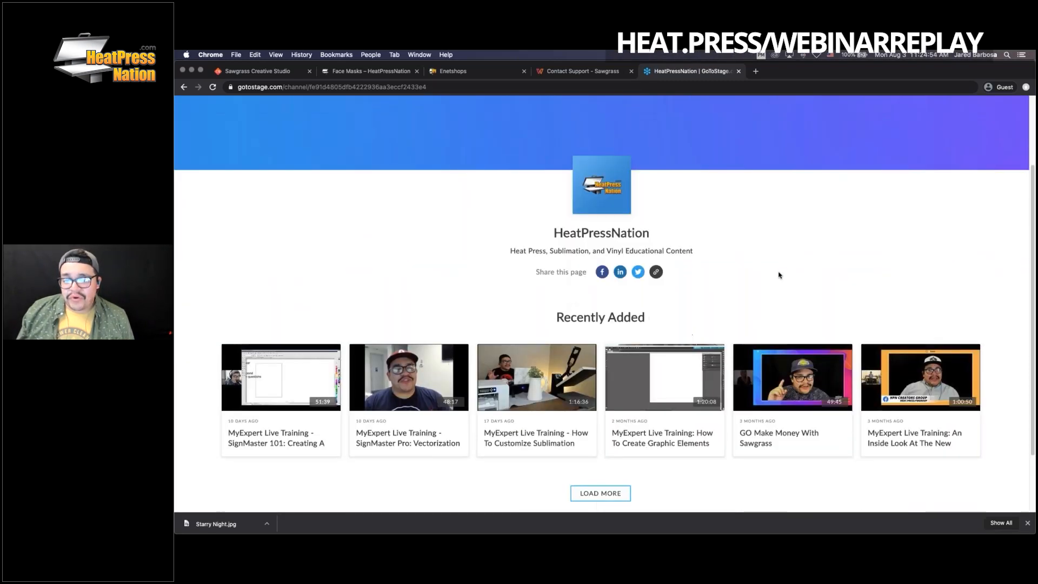
{"action": "scroll", "coordinate": [778, 275], "scroll_direction": "down", "scroll_amount": 2}
{"action": "left_click", "coordinate": [599, 414]}
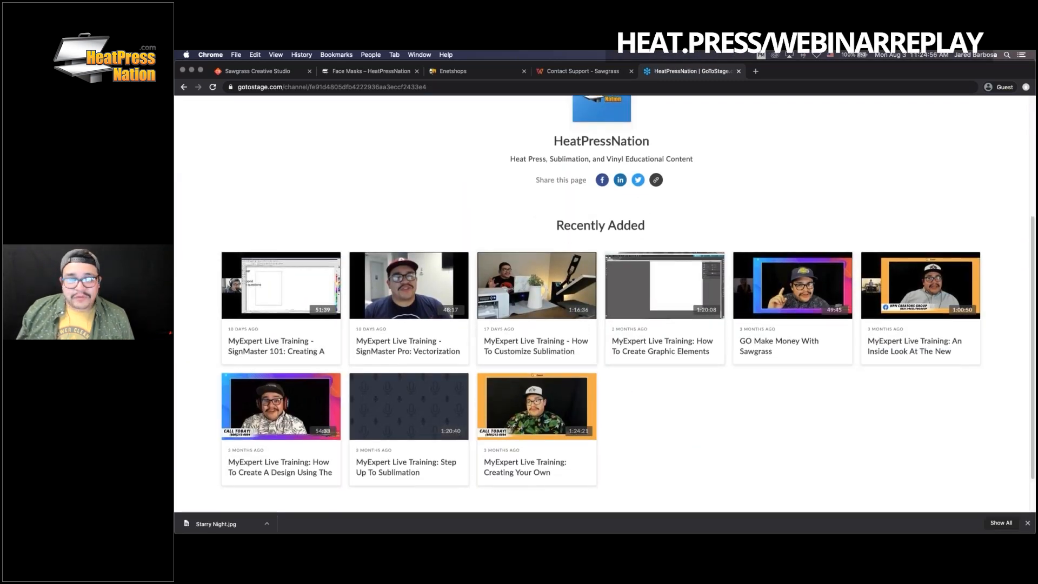